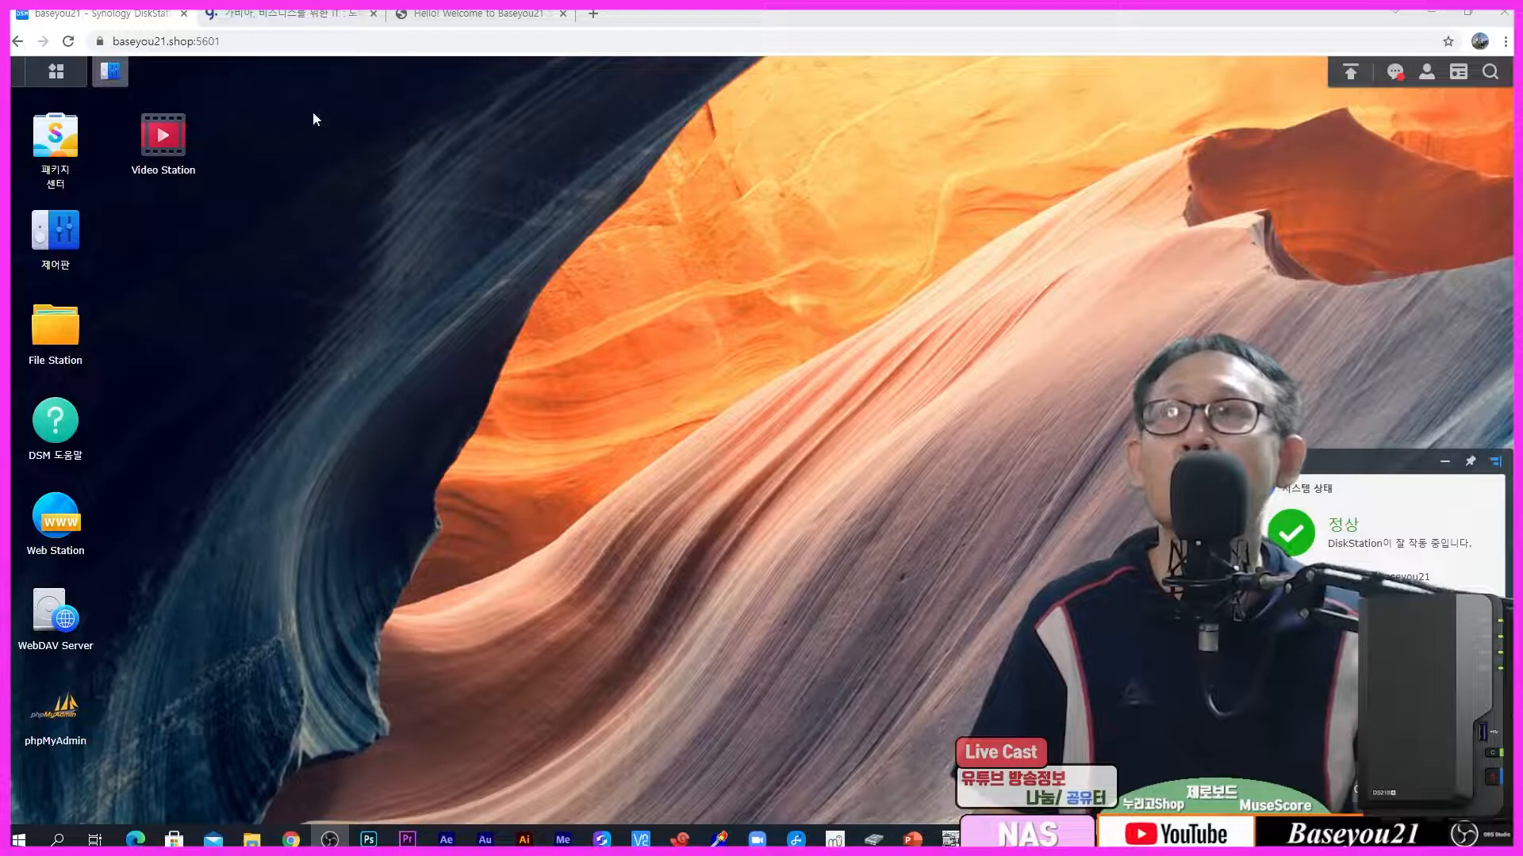
# Step: Check the full DSM address and review the installed Active Insight and DNS Server packages
pyautogui.click(253, 49)
pyautogui.click(253, 48)
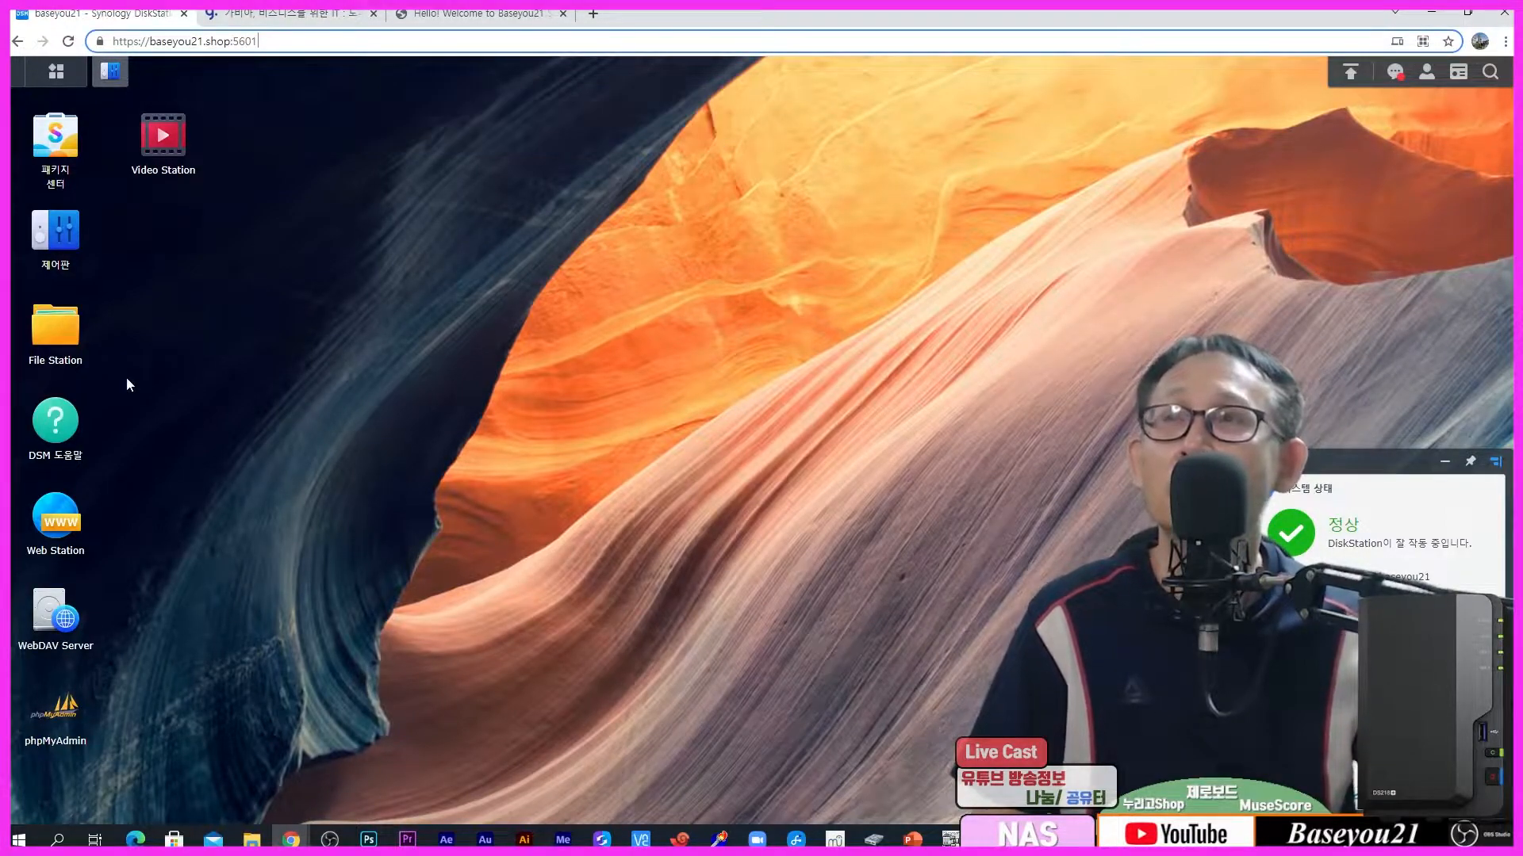
pyautogui.click(56, 137)
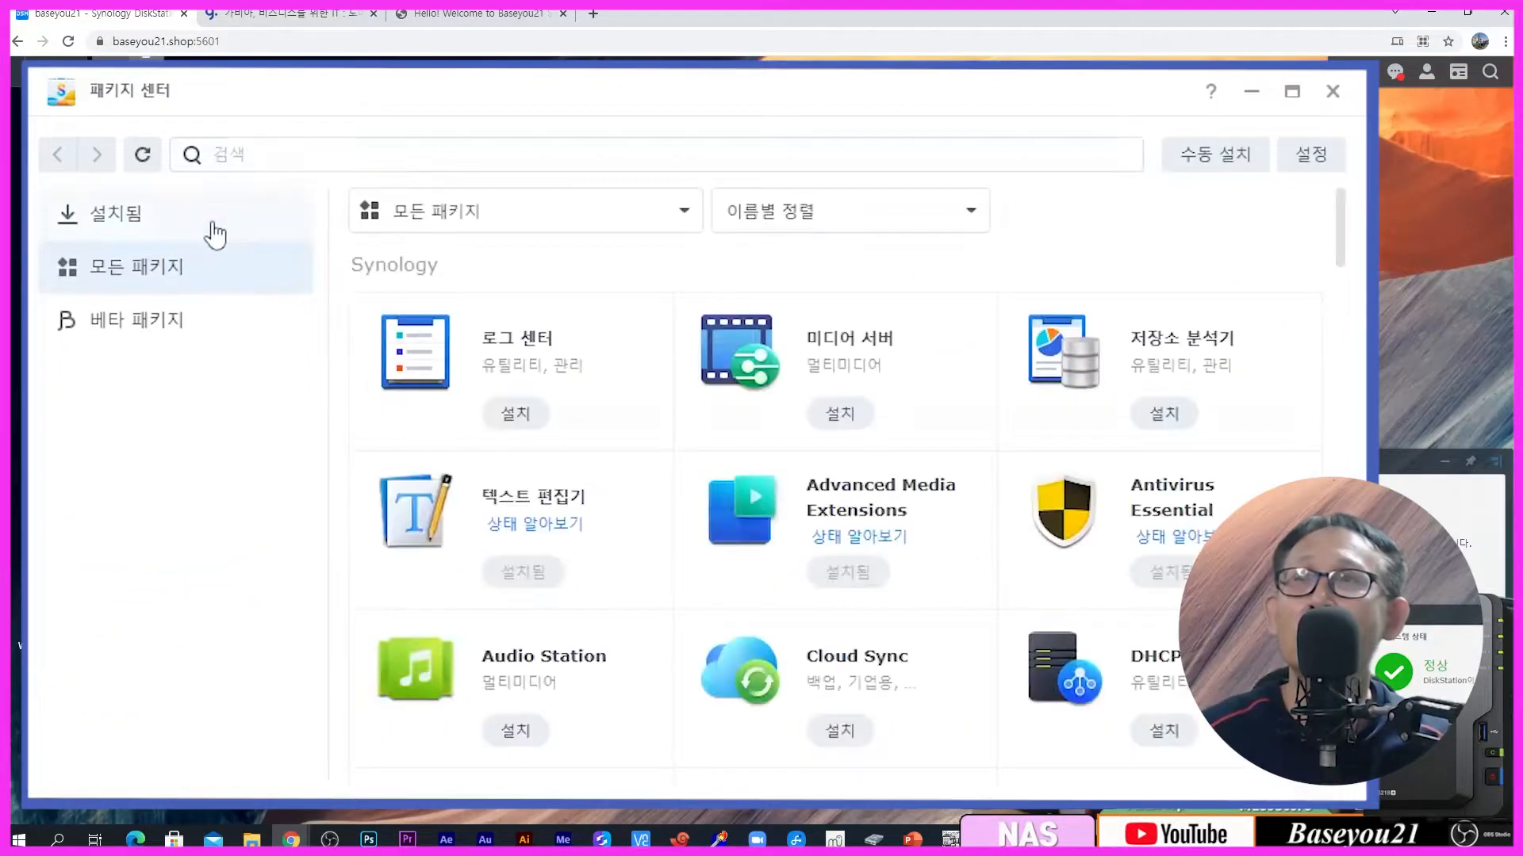
pyautogui.click(210, 226)
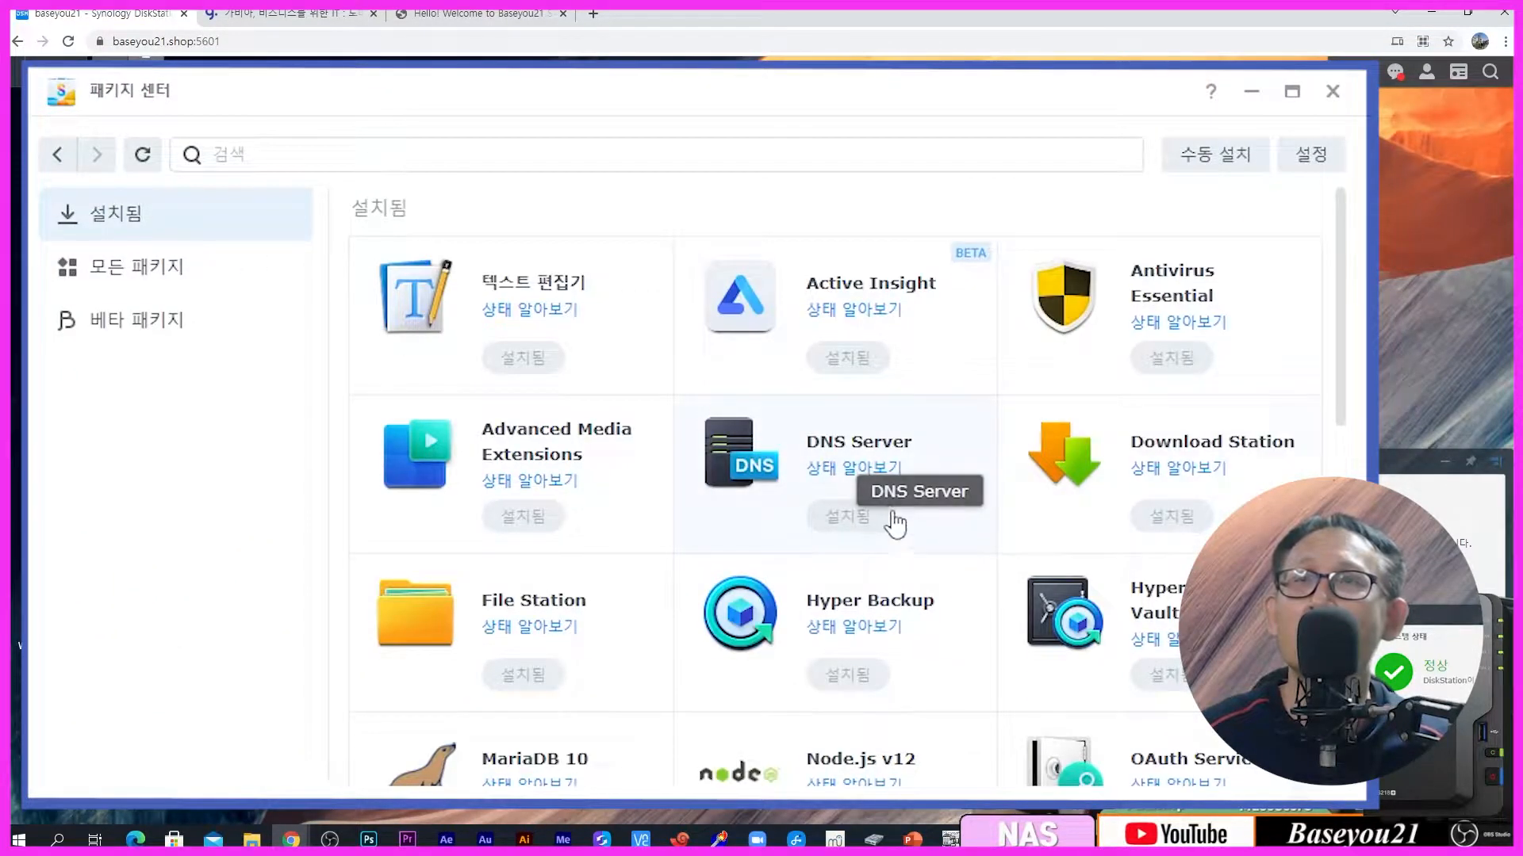
pyautogui.click(918, 482)
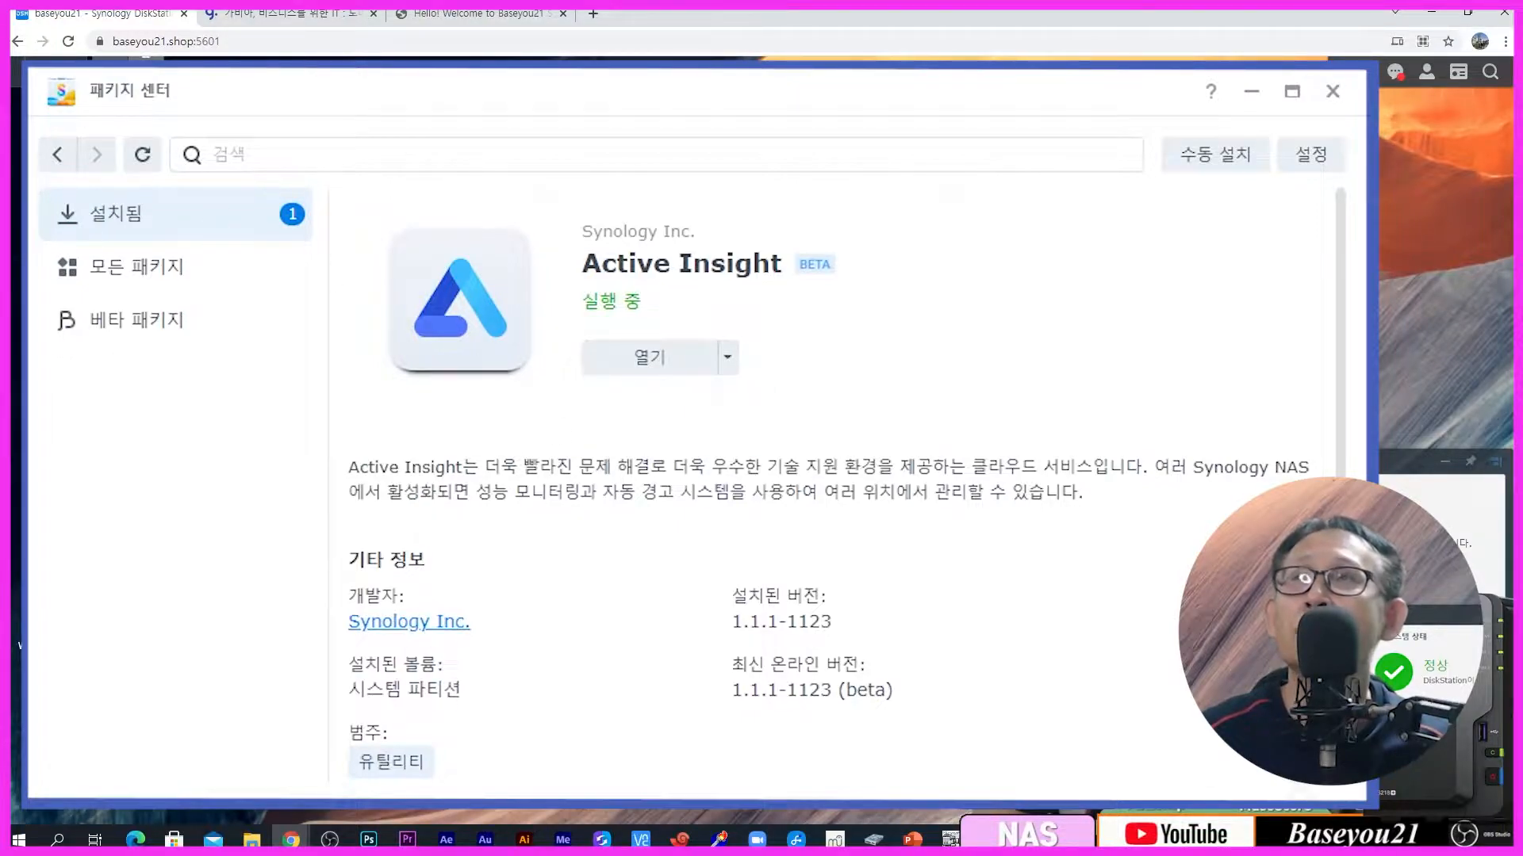
pyautogui.click(54, 155)
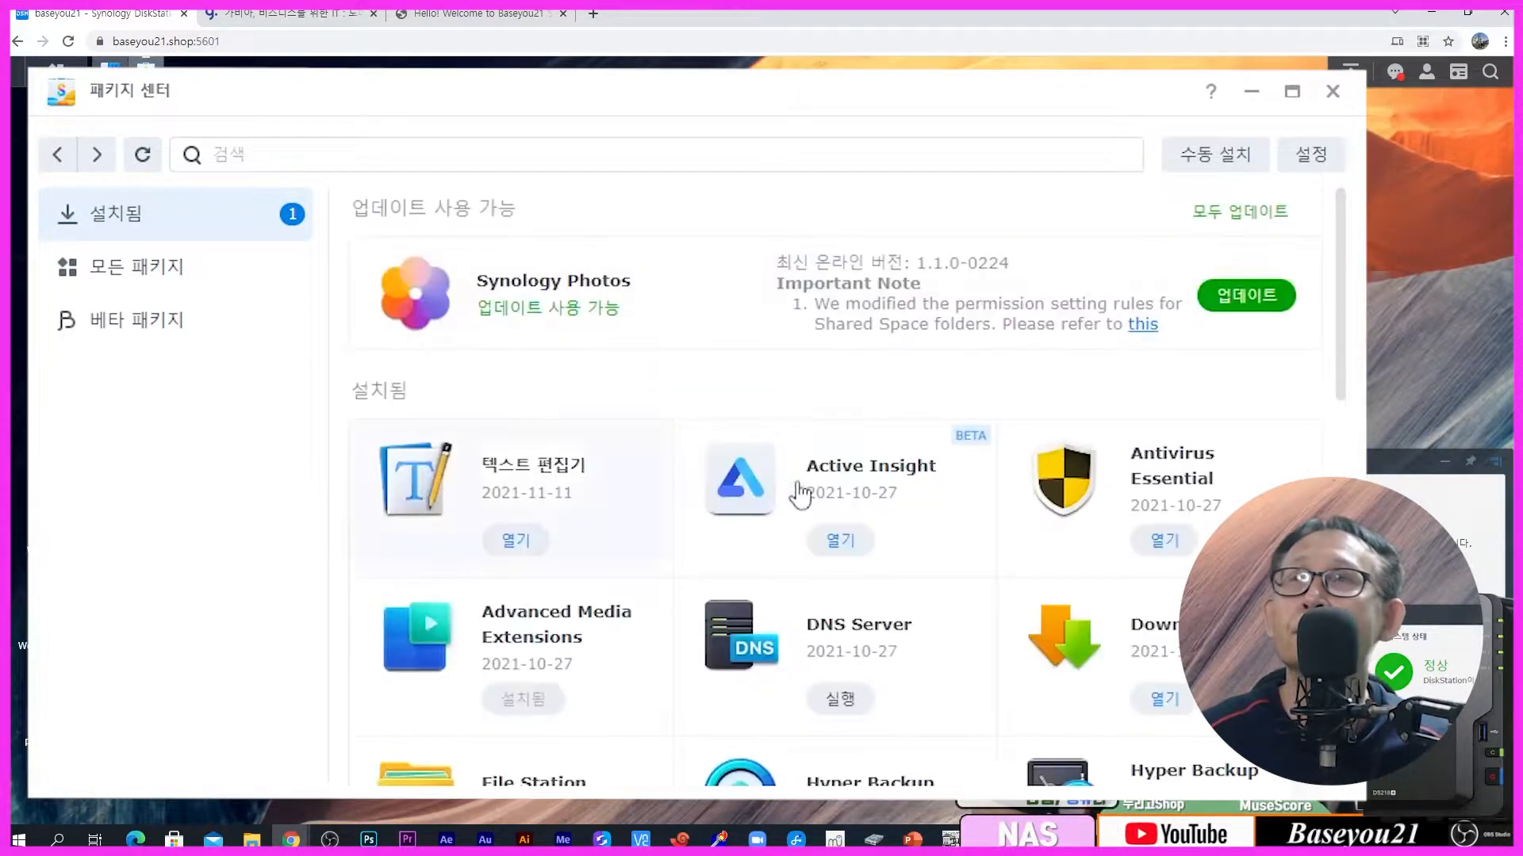
pyautogui.click(920, 666)
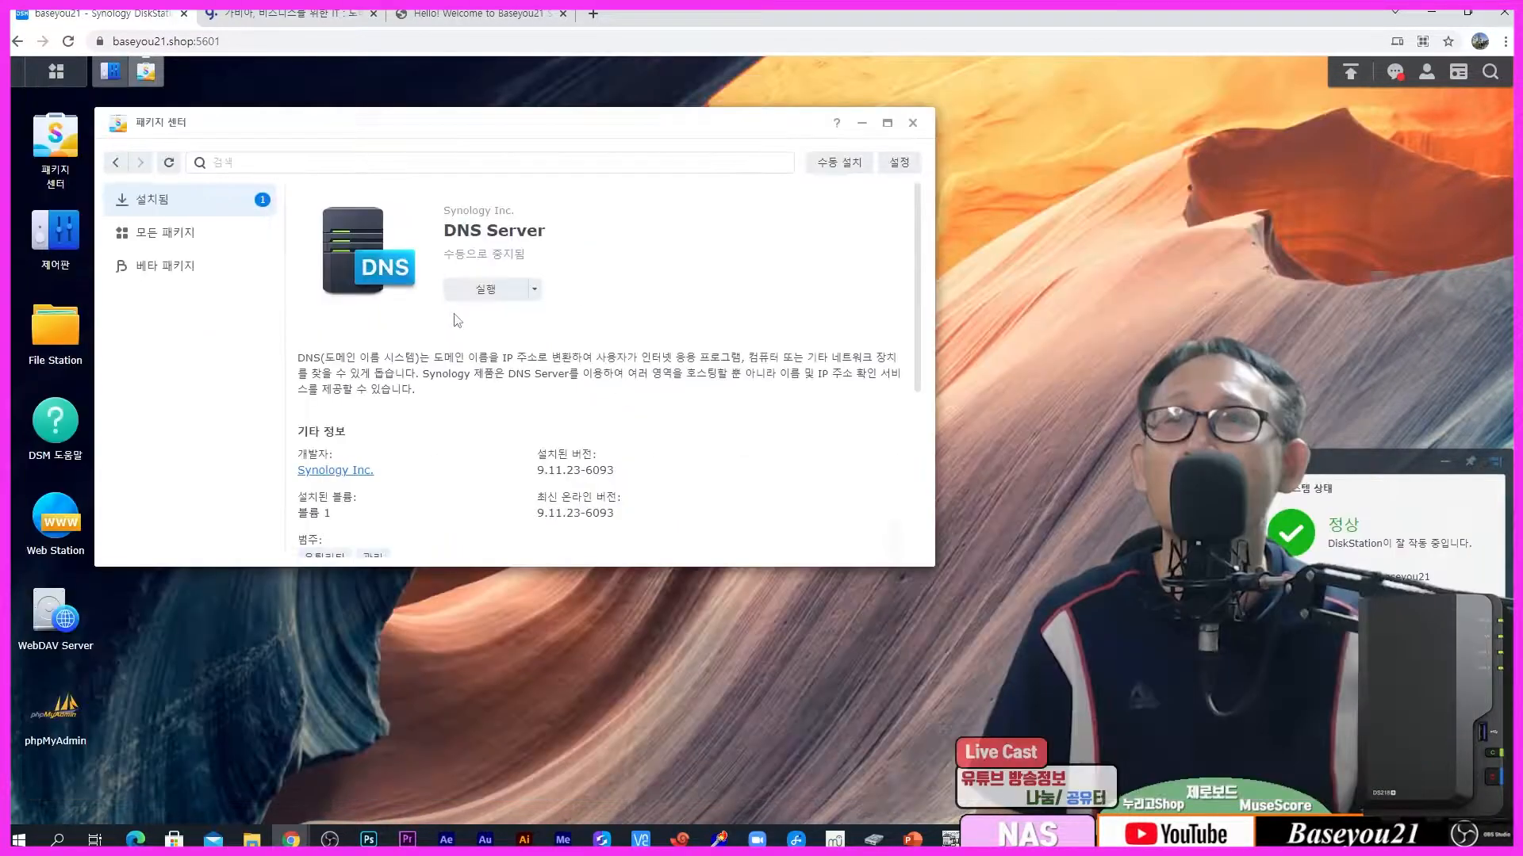
pyautogui.click(862, 123)
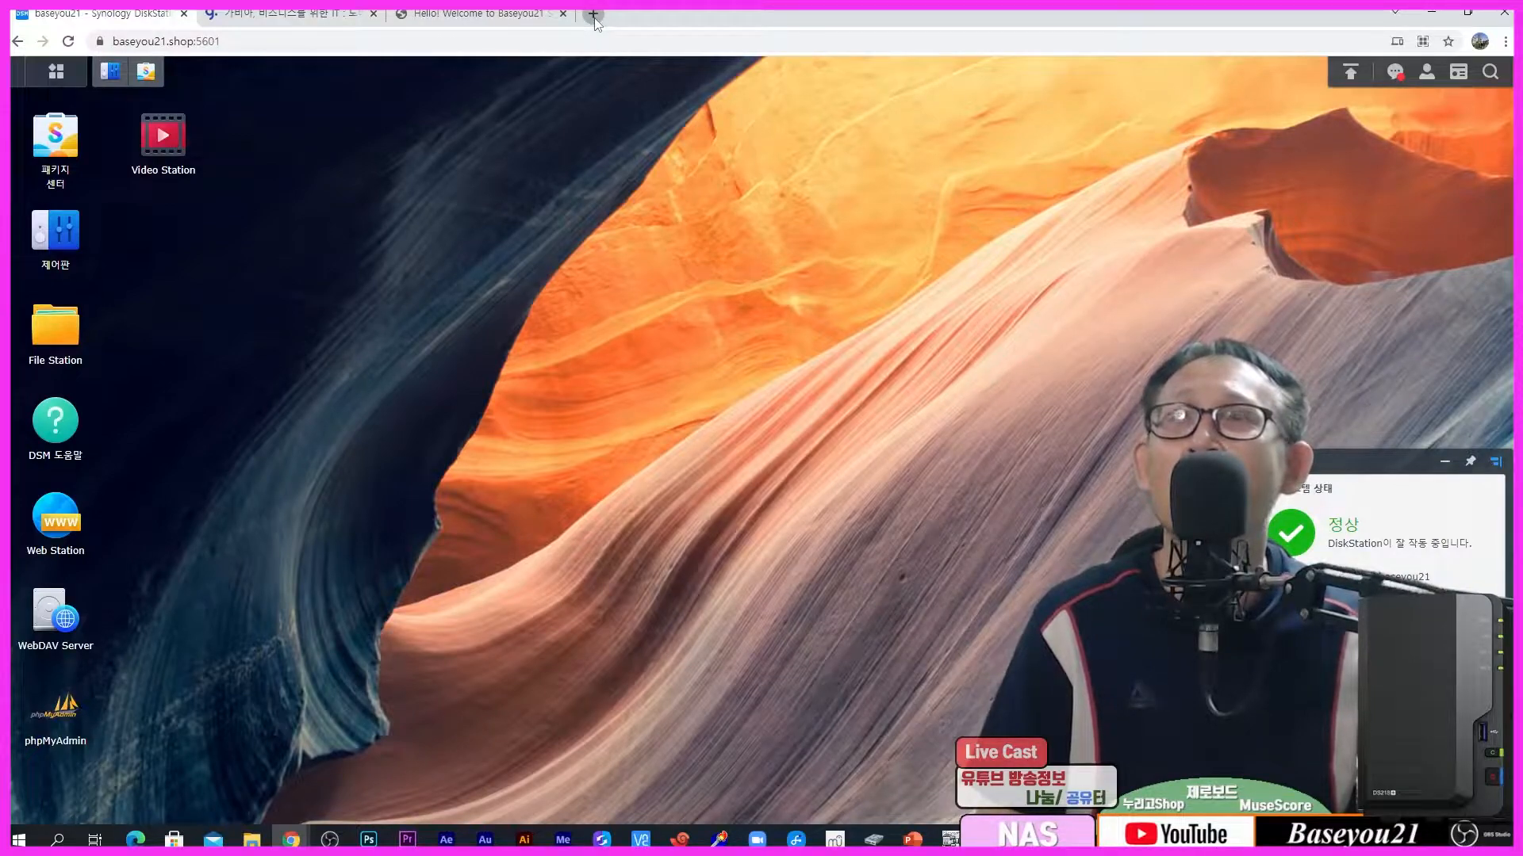
# Step: Replace the Baseyou21 tab with a new tab loading baseyou21.shop, then return to Synology
pyautogui.click(563, 13)
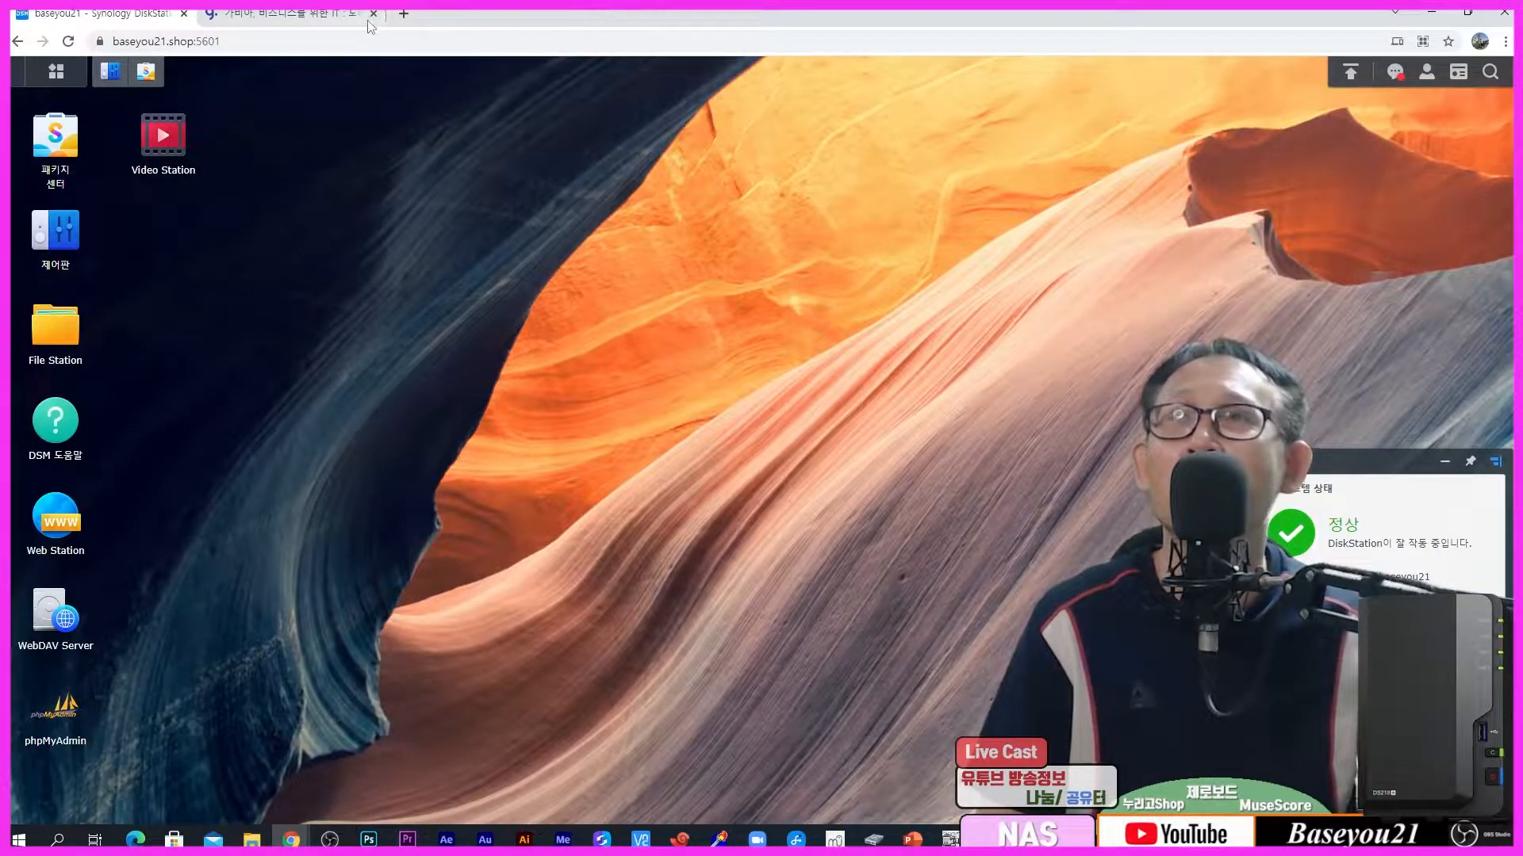
pyautogui.click(405, 15)
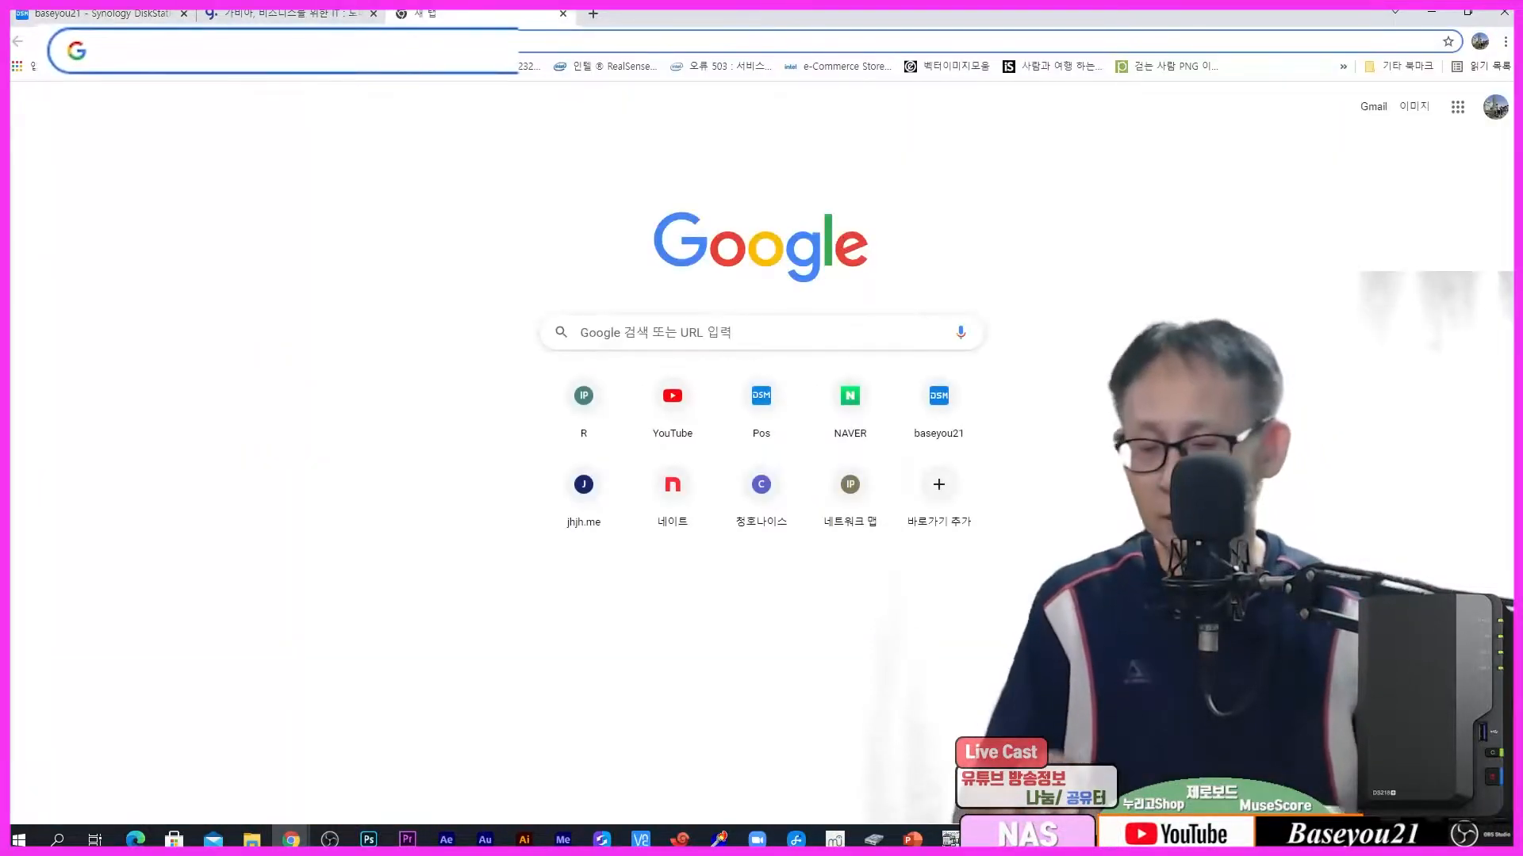
pyautogui.write('ba')
pyautogui.press('Return')
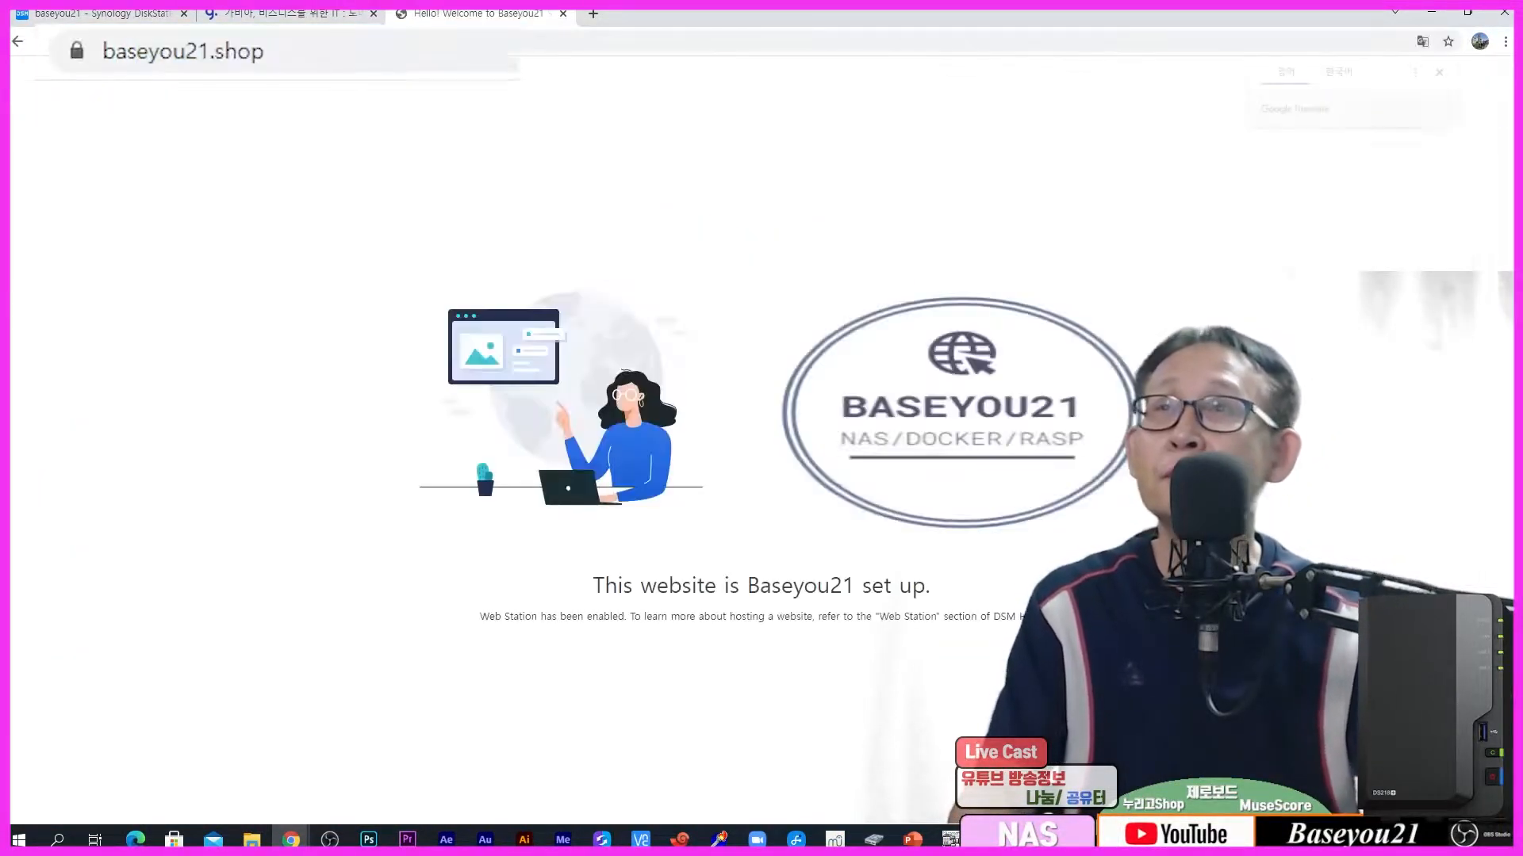
pyautogui.click(132, 16)
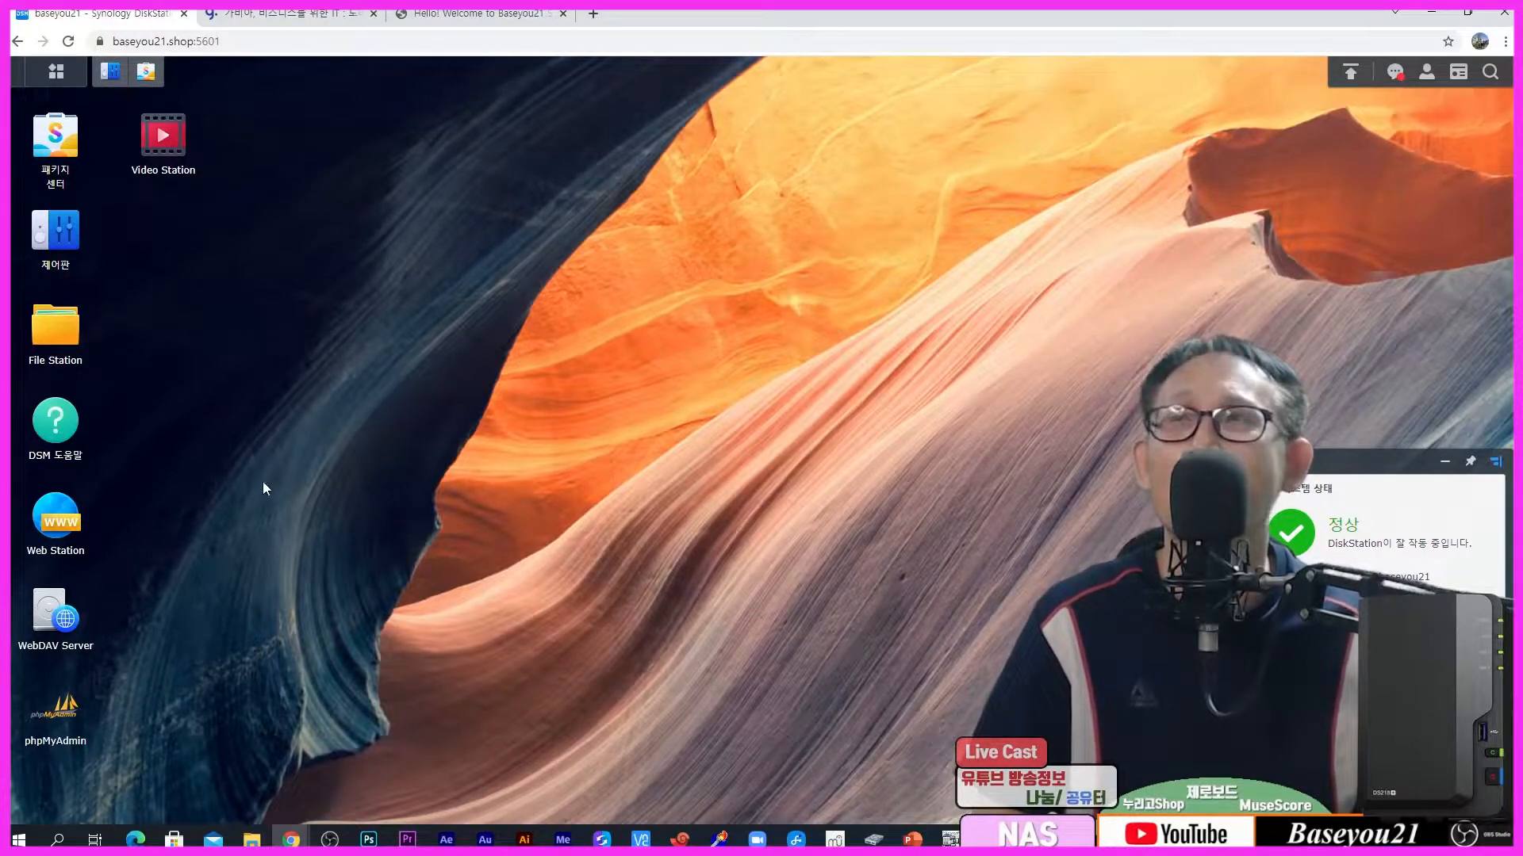
# Step: From the Gabia home page, go to My가비아 and open 도메인 통합 관리툴 listing all baseyou21 domains
pyautogui.click(195, 46)
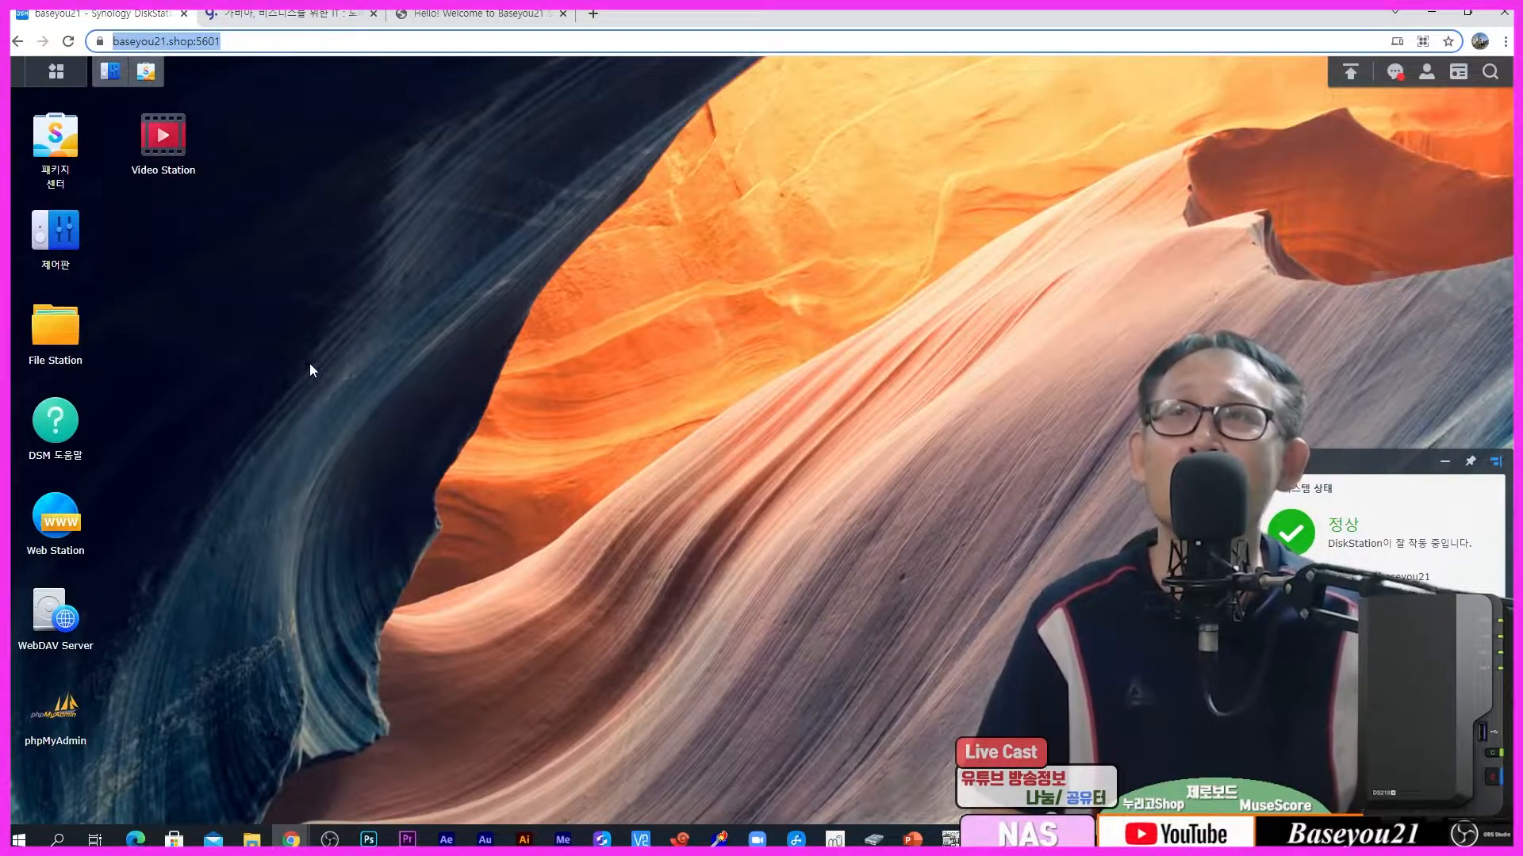
pyautogui.click(270, 15)
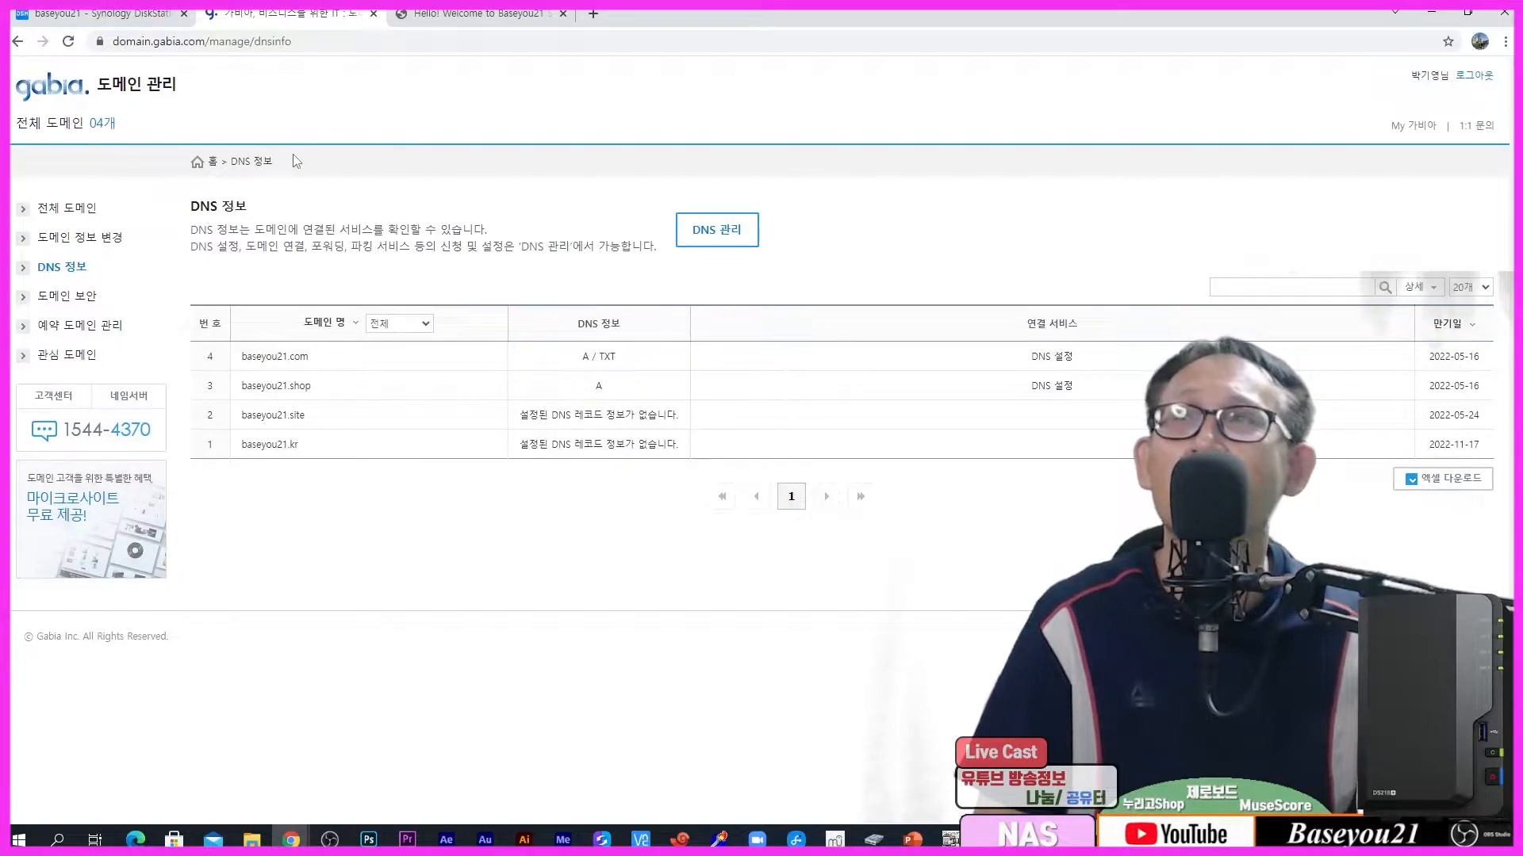
pyautogui.click(63, 85)
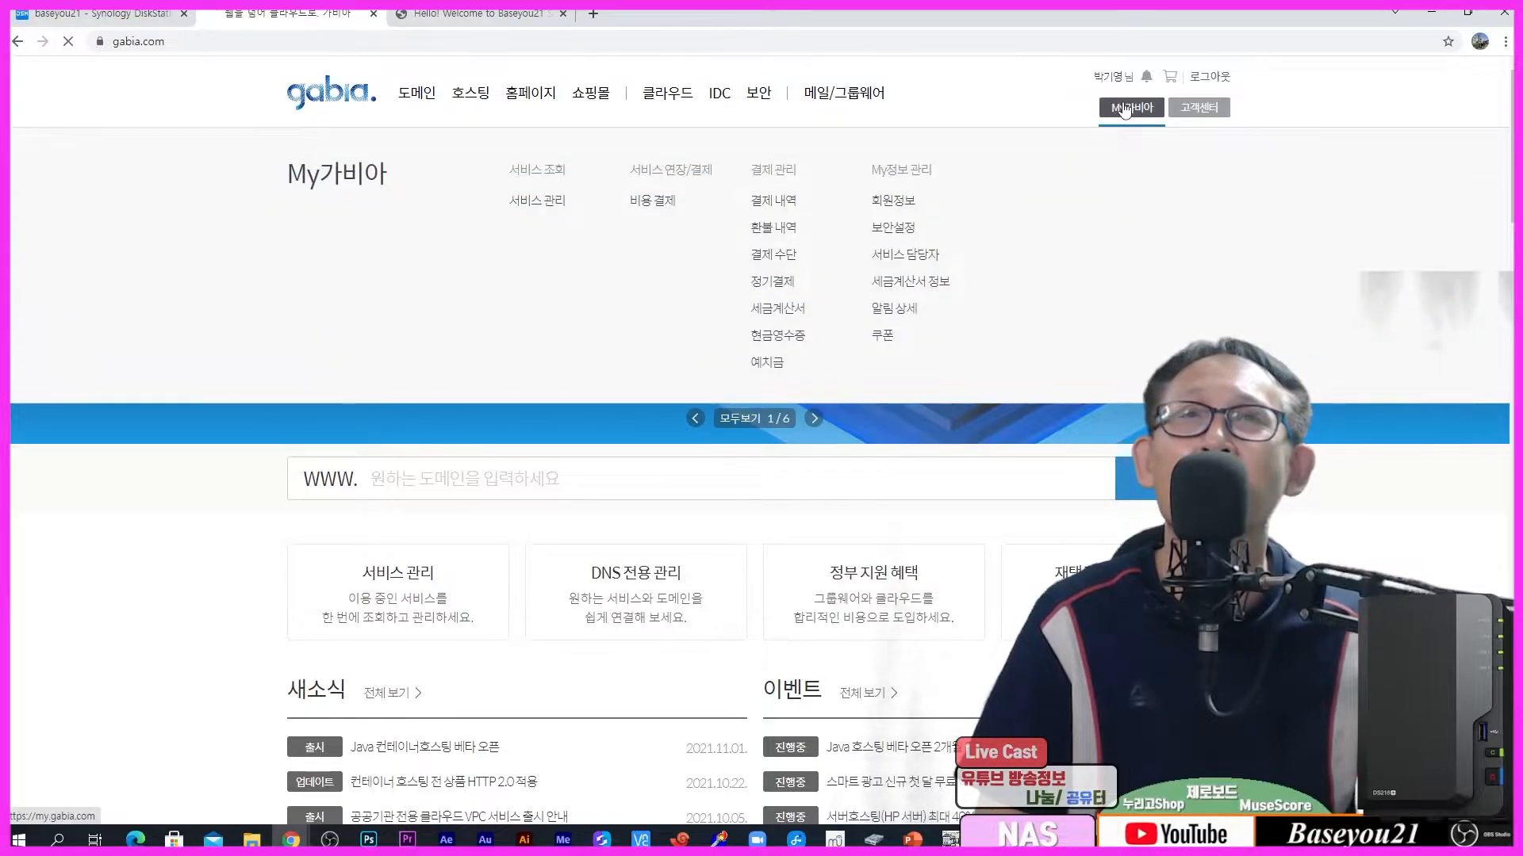
pyautogui.click(1116, 118)
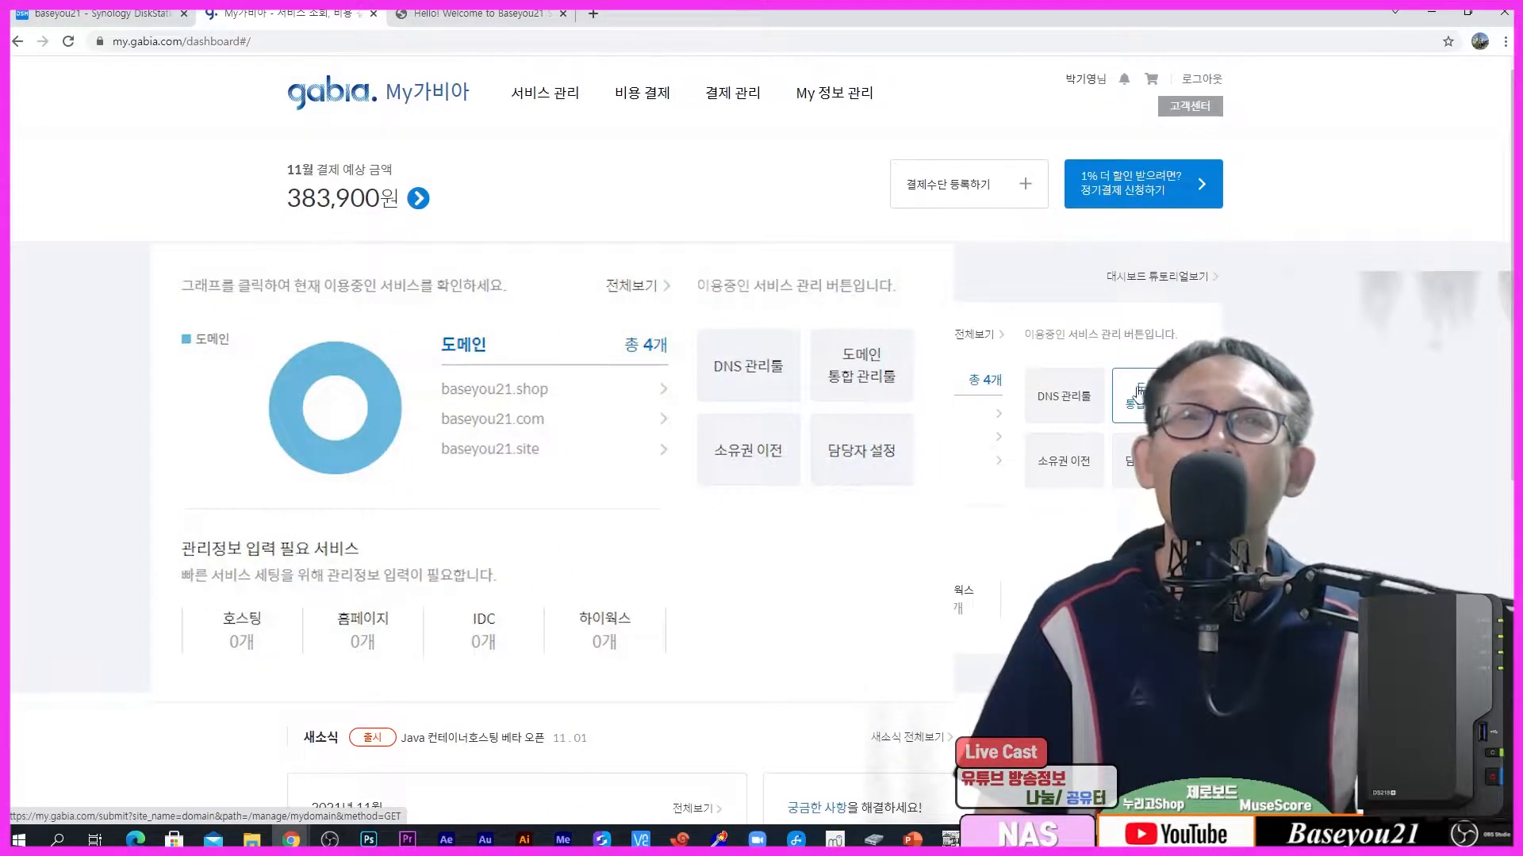
pyautogui.click(834, 366)
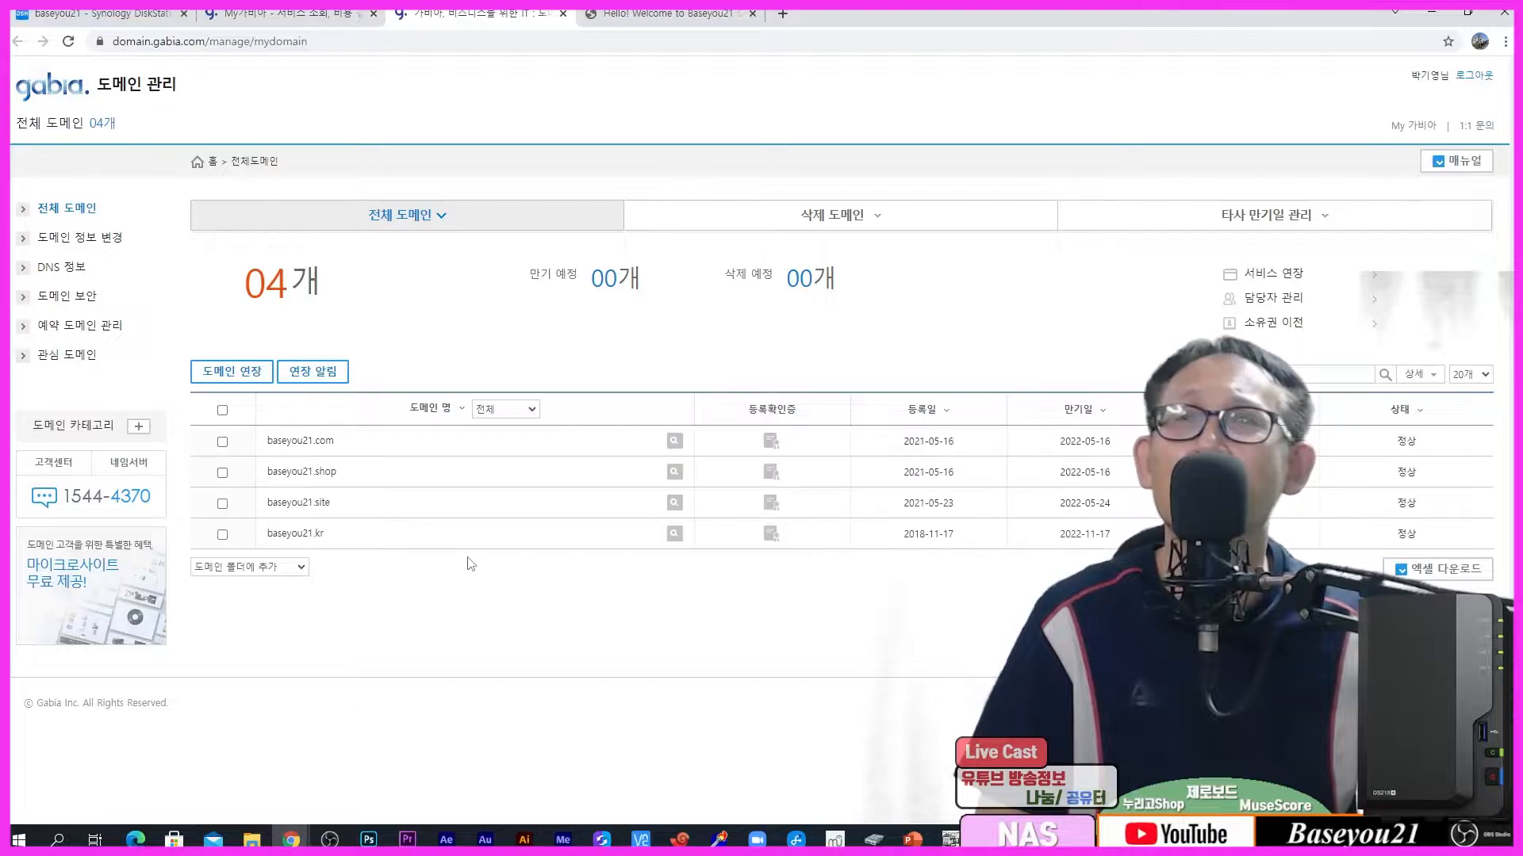
# Step: Open baseyou21.kr's details and its DNS host settings, showing expiry 2022-11-17 and Gabia nameservers
pyautogui.click(295, 534)
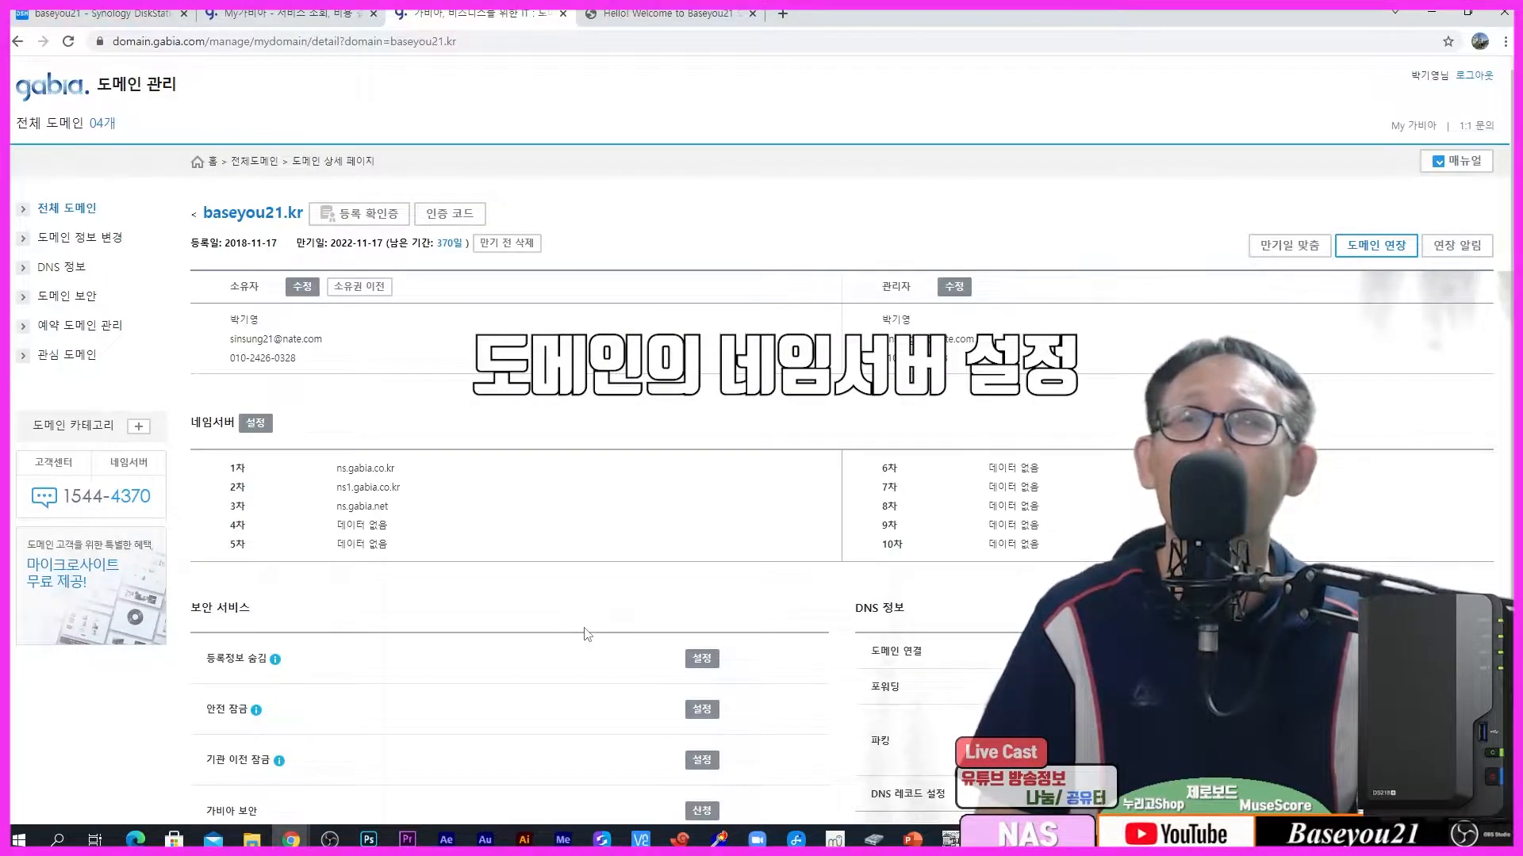
pyautogui.scroll(-2, 587, 635)
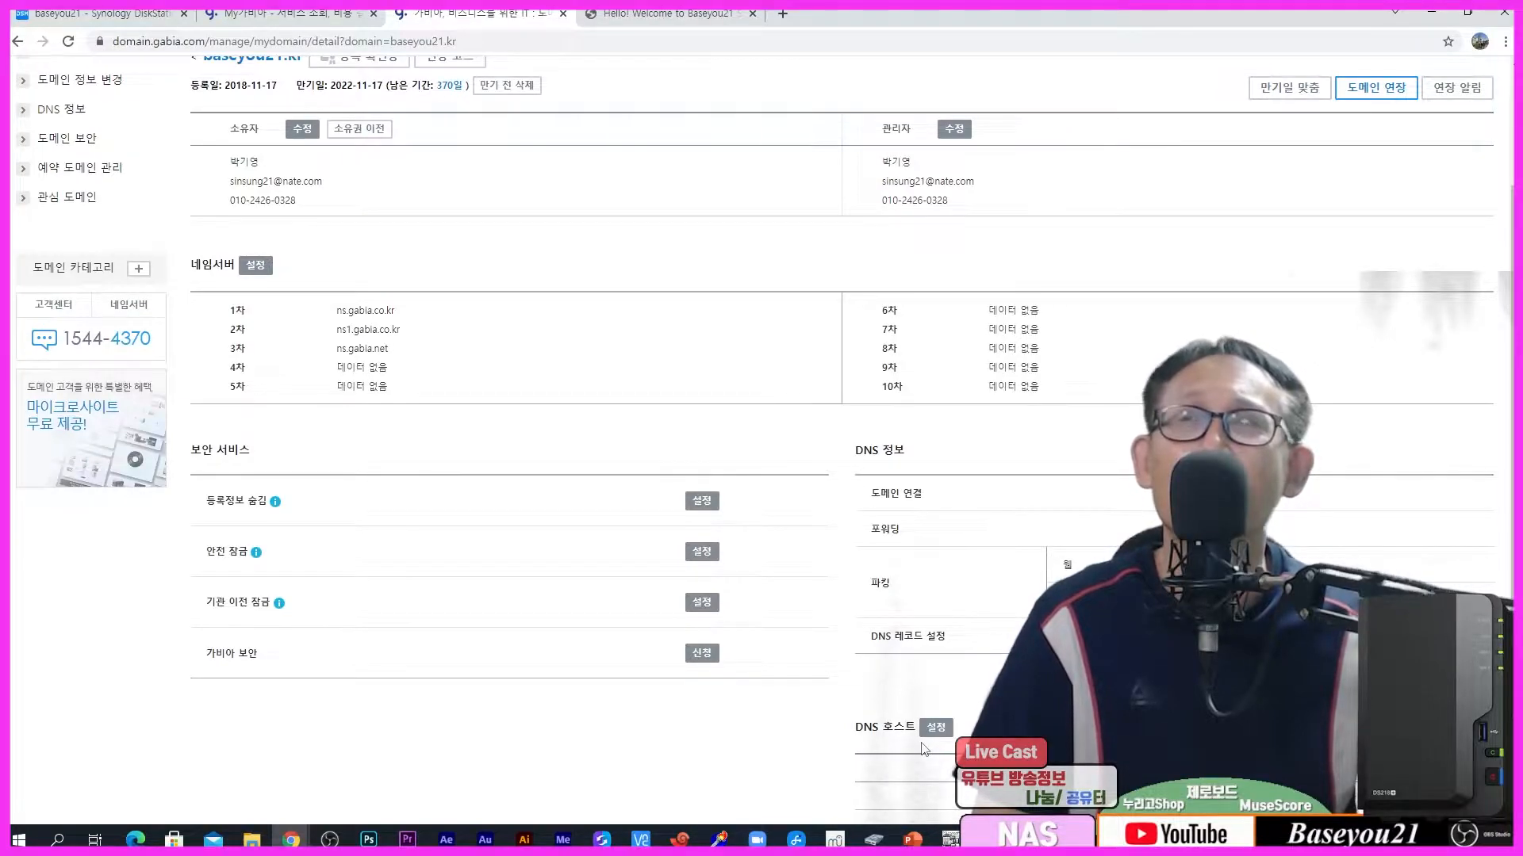
pyautogui.scroll(-1, 925, 755)
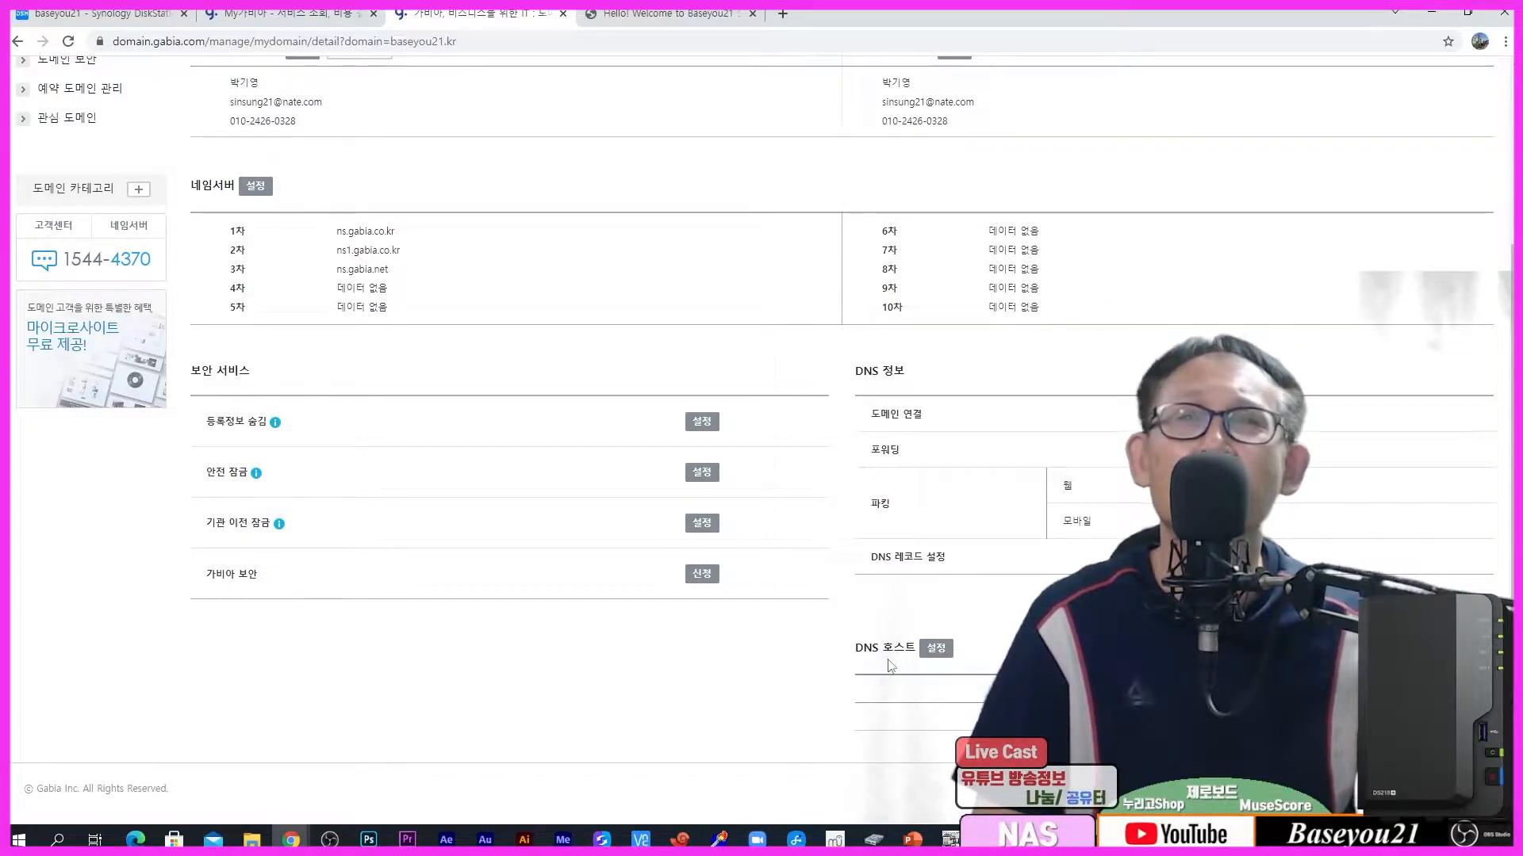
pyautogui.click(937, 649)
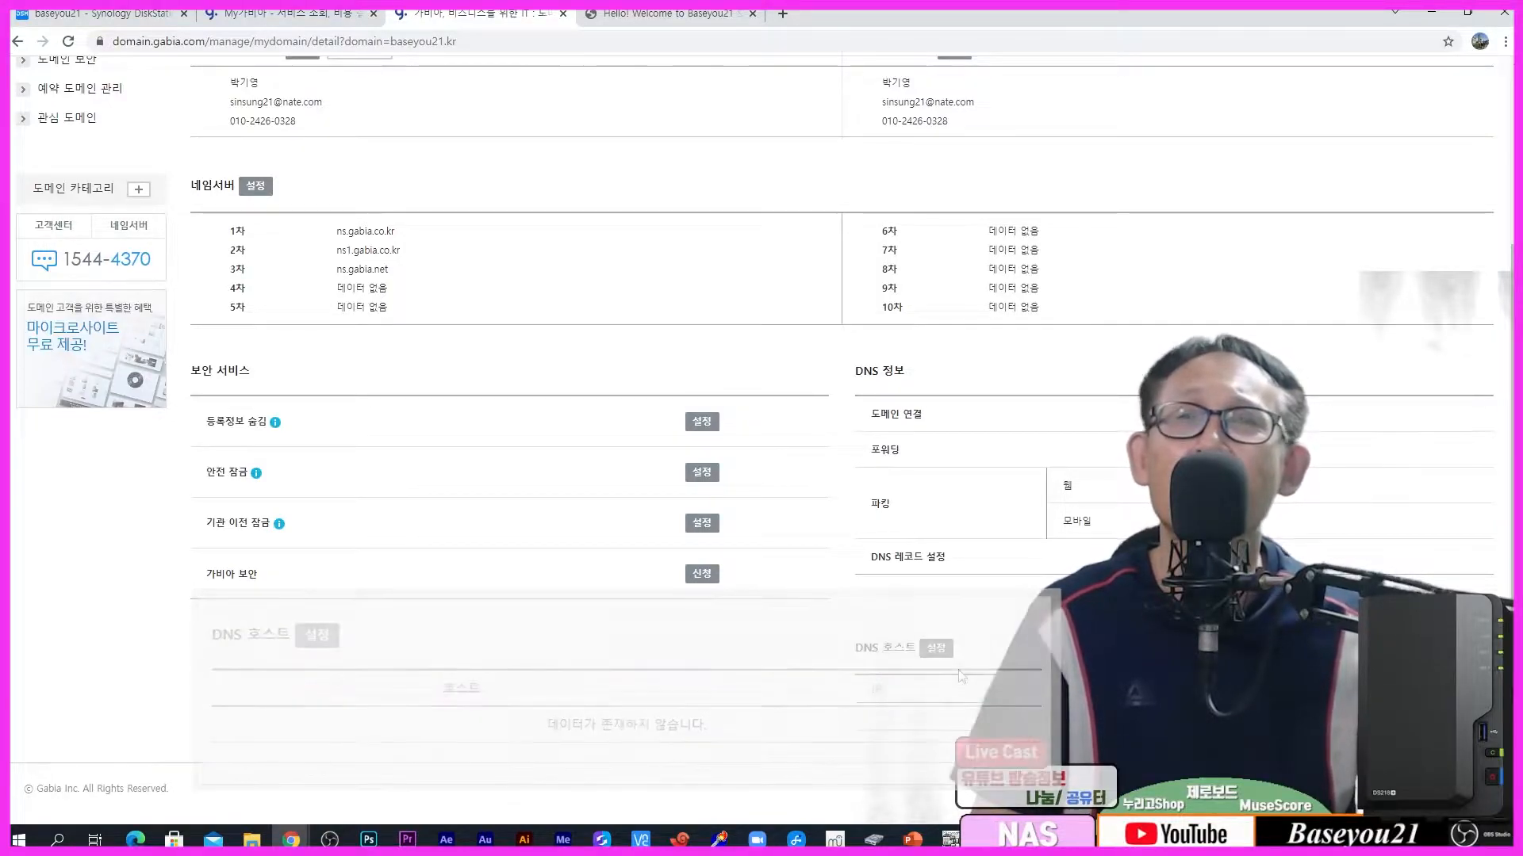
pyautogui.scroll(1, 961, 676)
pyautogui.scroll(3, 961, 675)
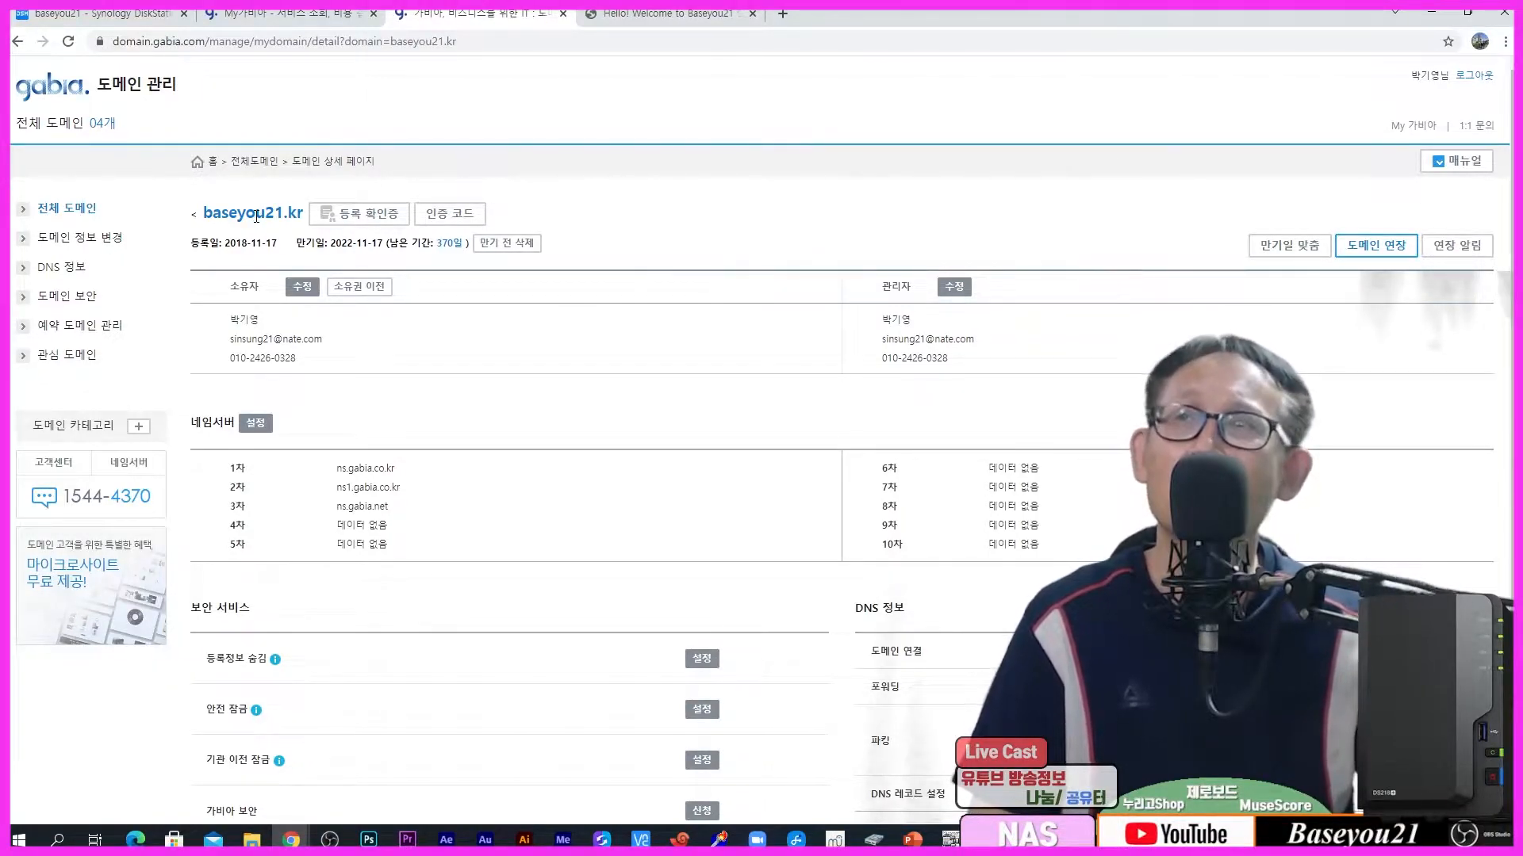
# Step: Set baseyou21.kr to 전체 가비아 네임서버 사용, then go back to the Synology DSM tab
pyautogui.click(256, 423)
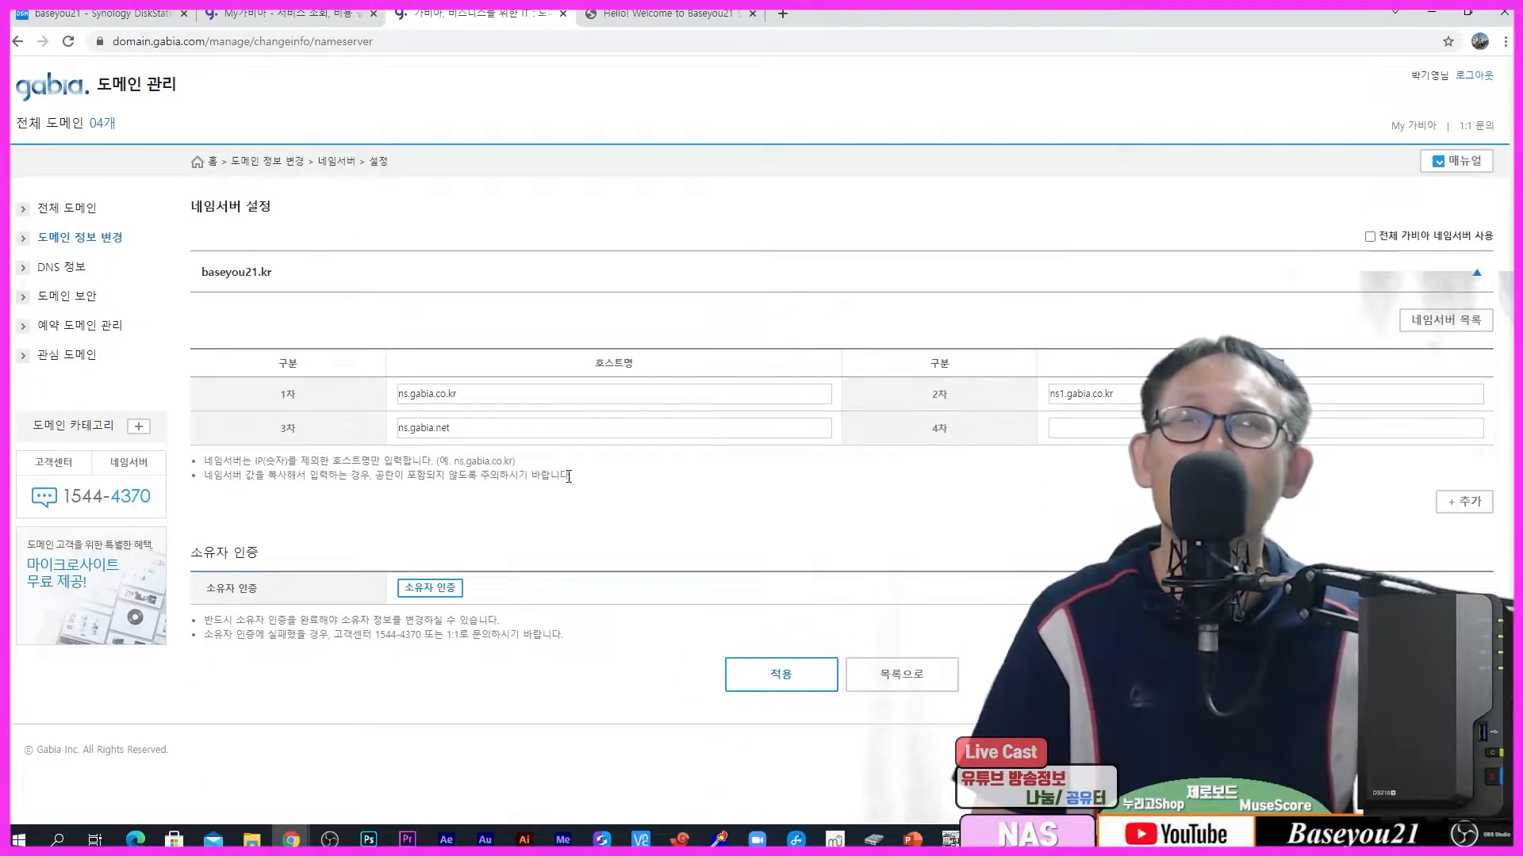
pyautogui.click(1213, 230)
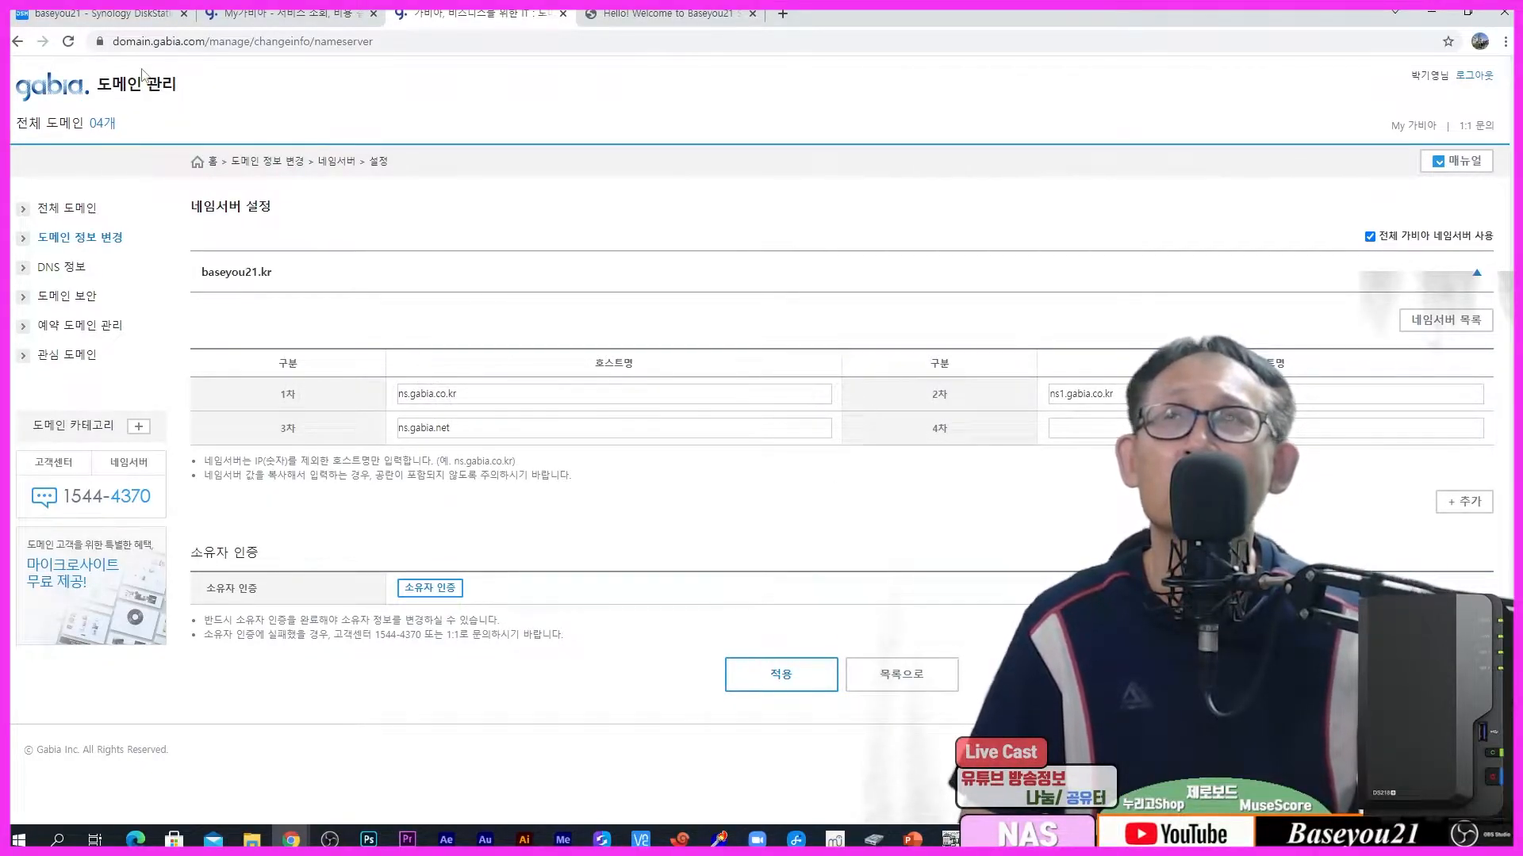
pyautogui.click(123, 16)
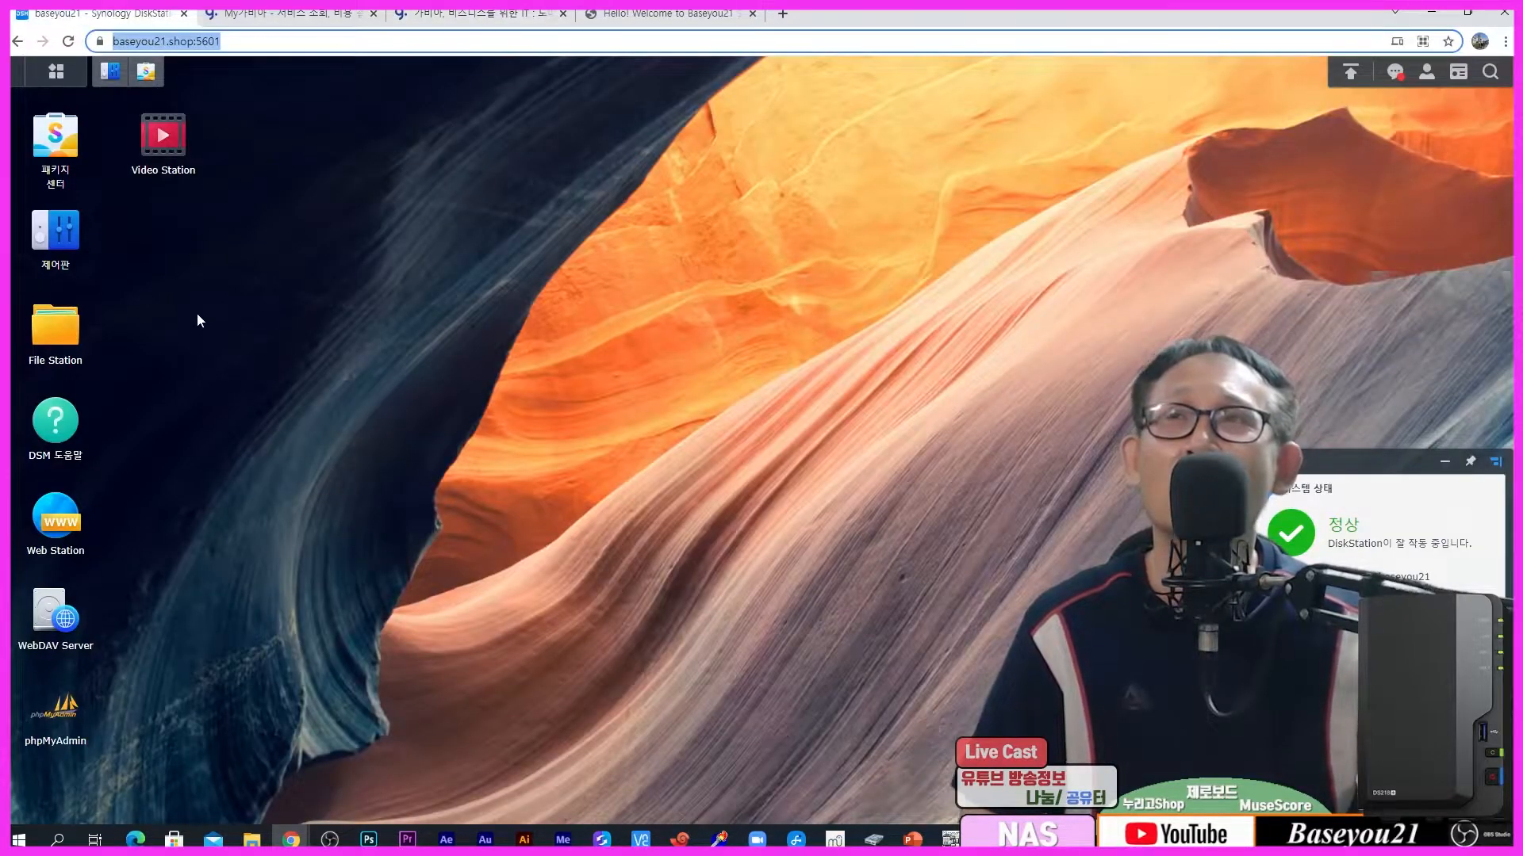
# Step: Confirm in Control Panel > Network that the primary DNS server is 1.224.4.60, then open a blank tab
pyautogui.click(56, 234)
pyautogui.click(272, 349)
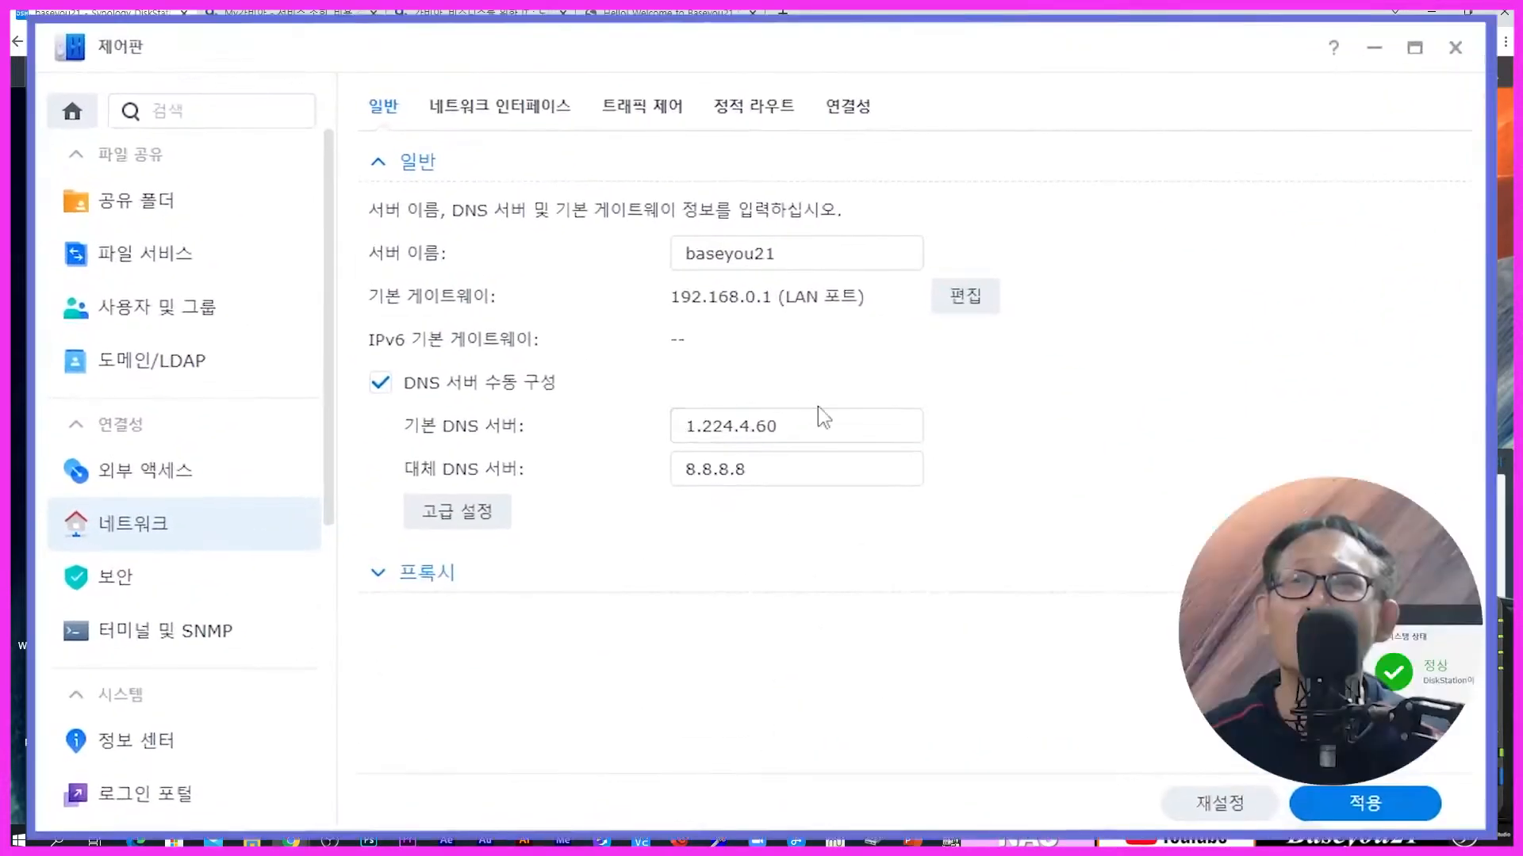
pyautogui.moveTo(816, 428); pyautogui.dragTo(665, 425)
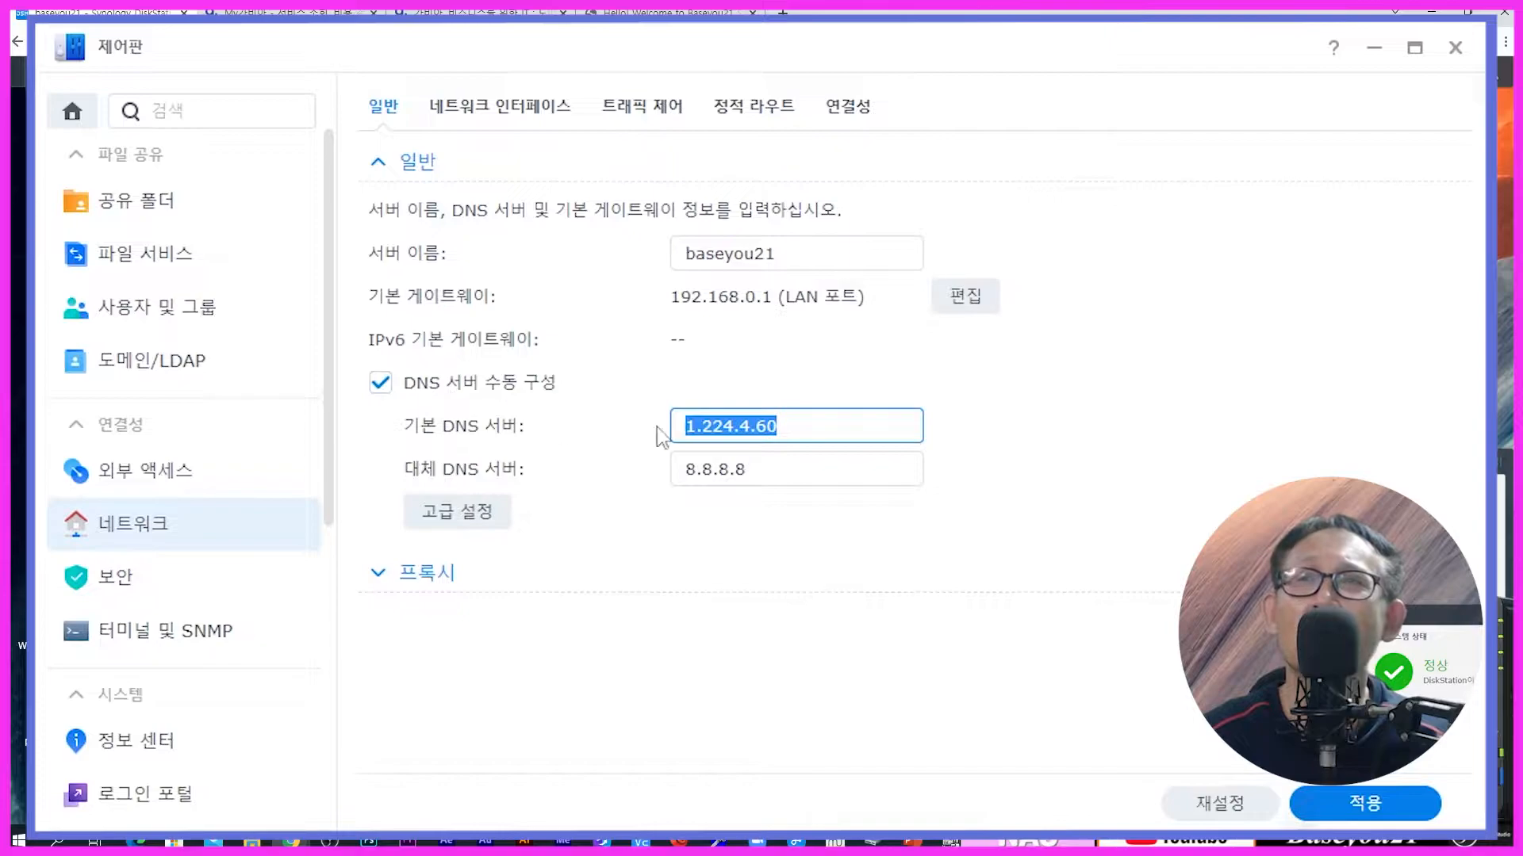
pyautogui.click(803, 424)
pyautogui.doubleClick(761, 430)
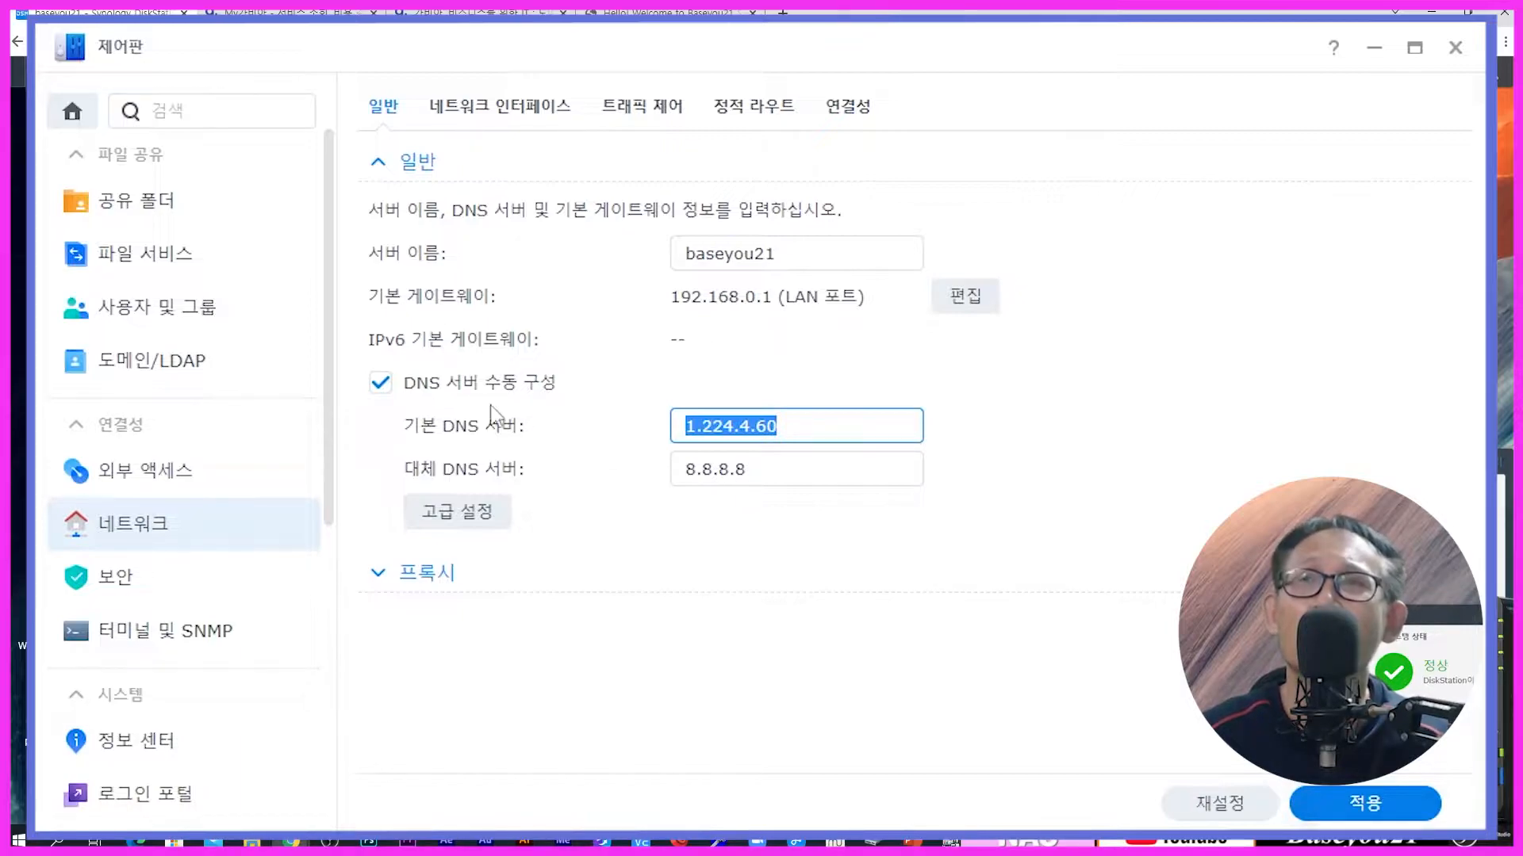
pyautogui.click(444, 398)
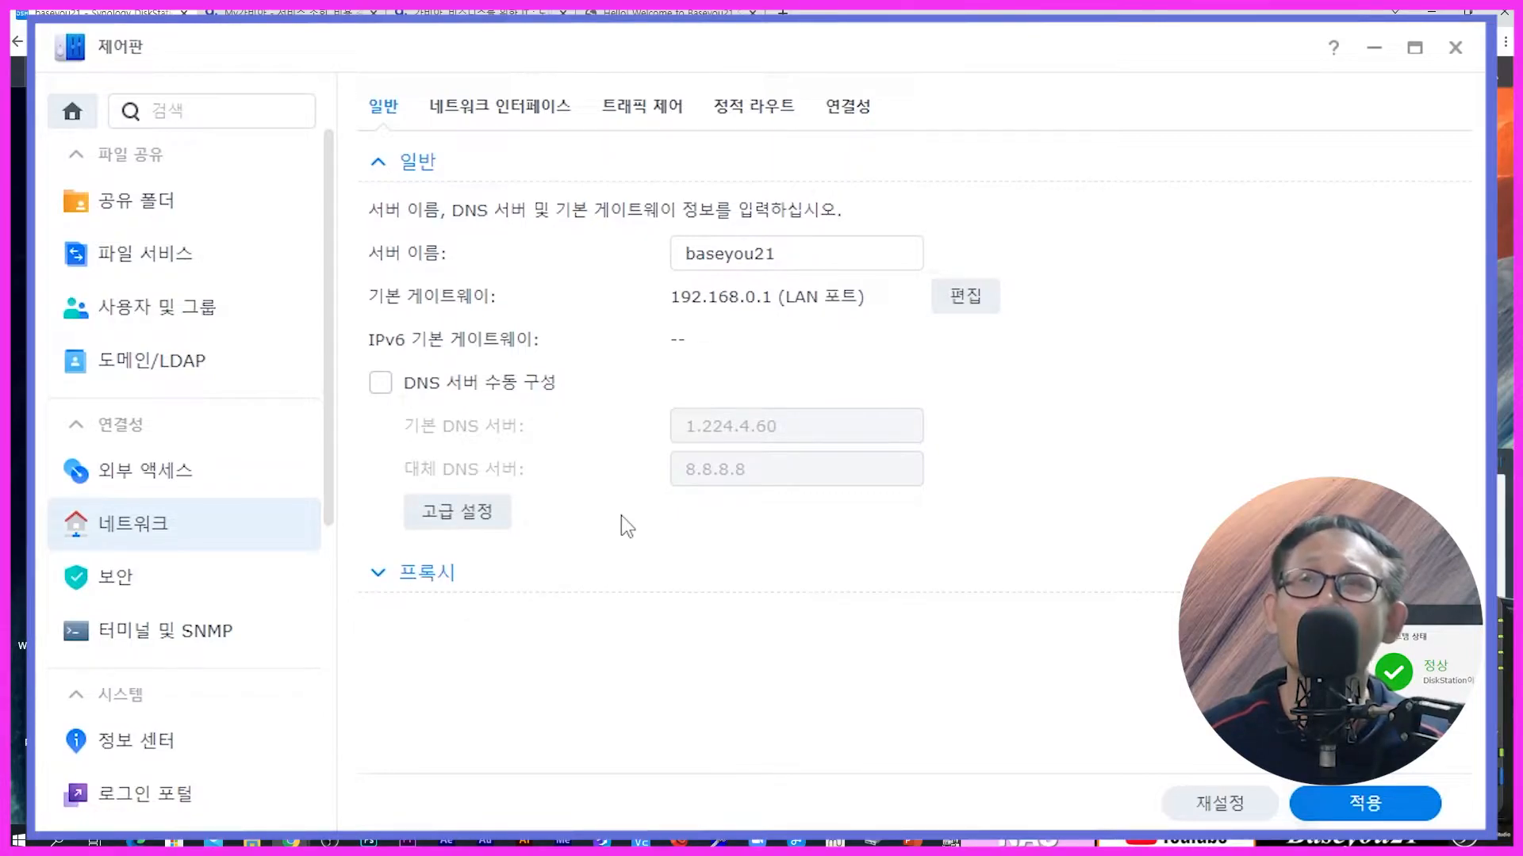
pyautogui.click(481, 389)
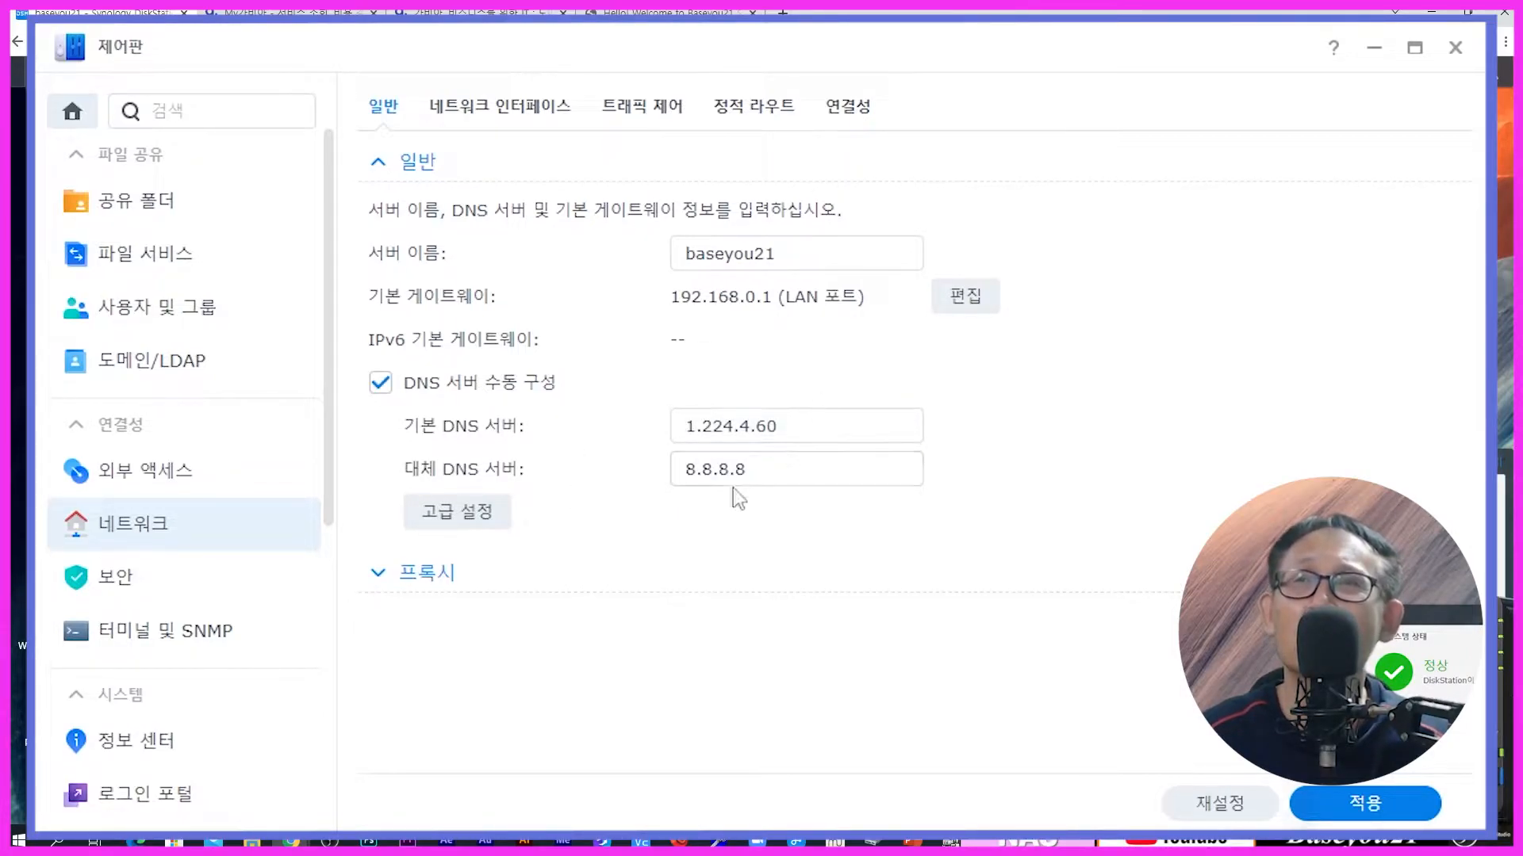
pyautogui.moveTo(800, 432); pyautogui.dragTo(516, 536)
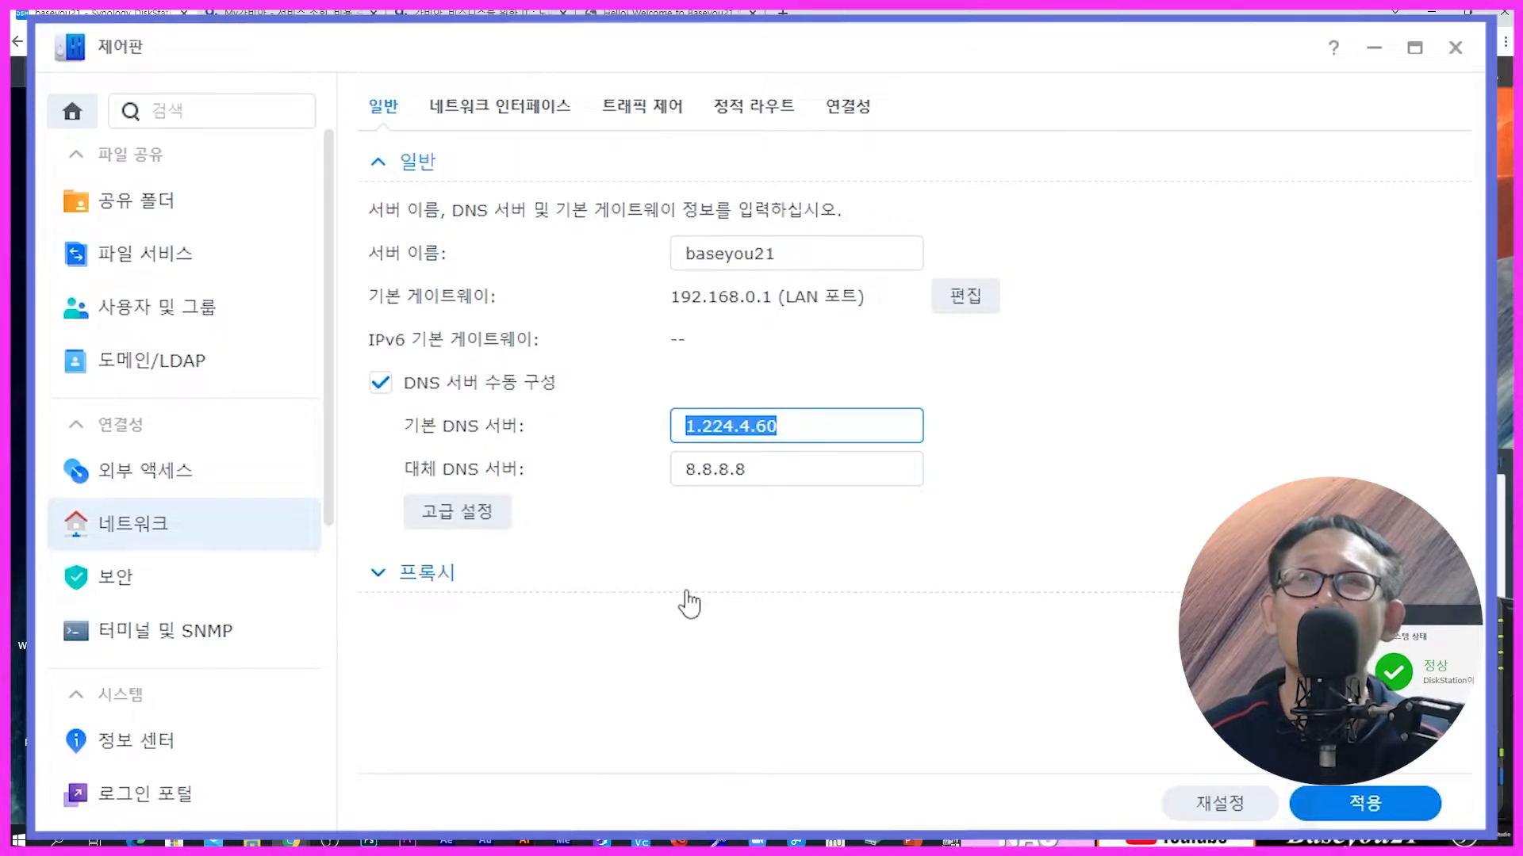
pyautogui.hotkey('ctrl', 't')
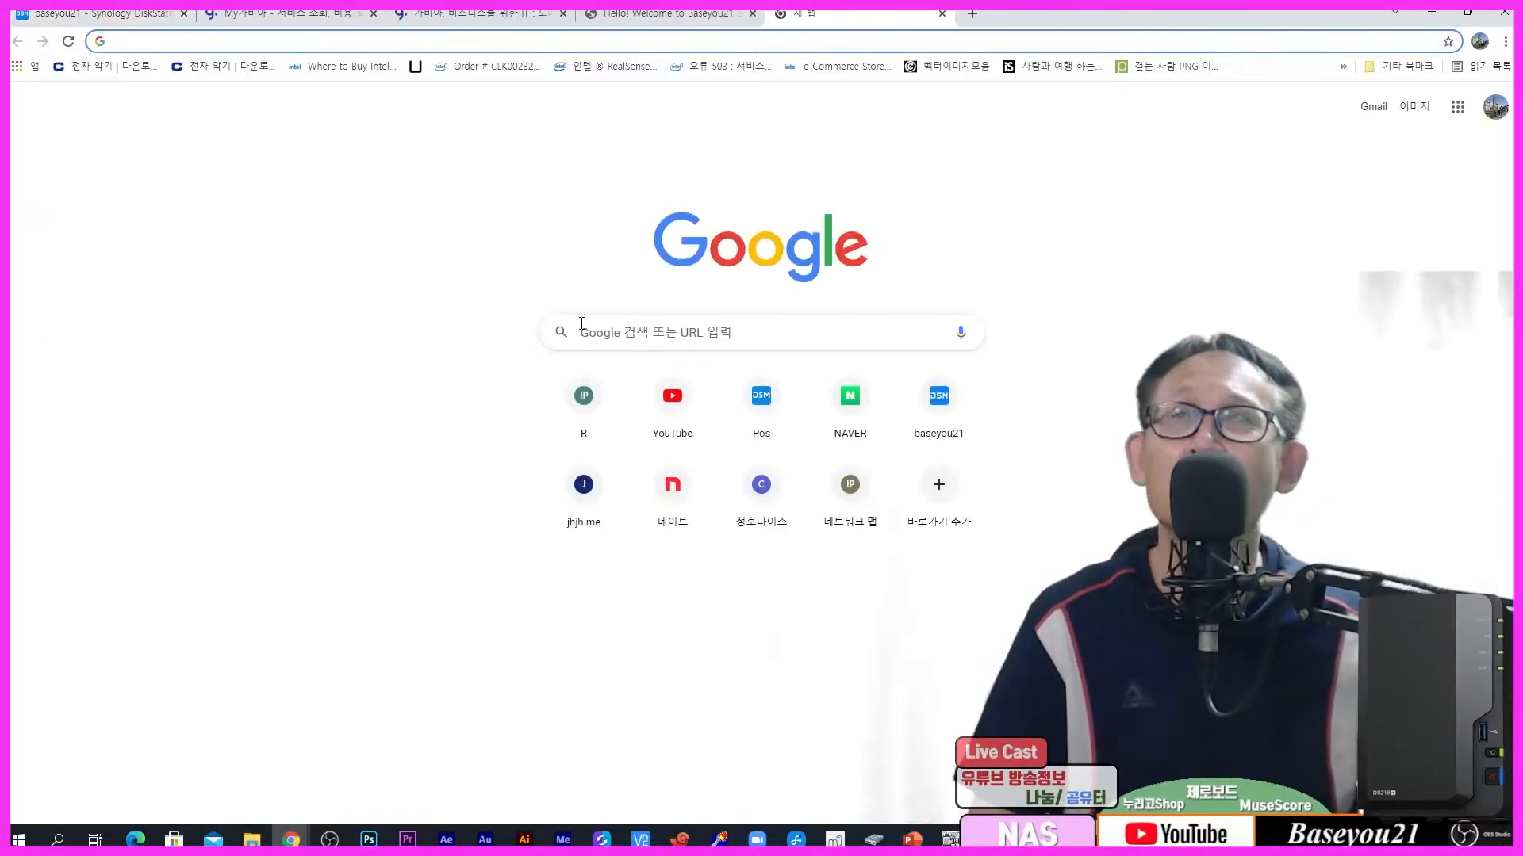
# Step: Open the ipTIME router admin at 192.168.0.1 and sign in with the router's login and password
pyautogui.click(581, 325)
pyautogui.click(299, 46)
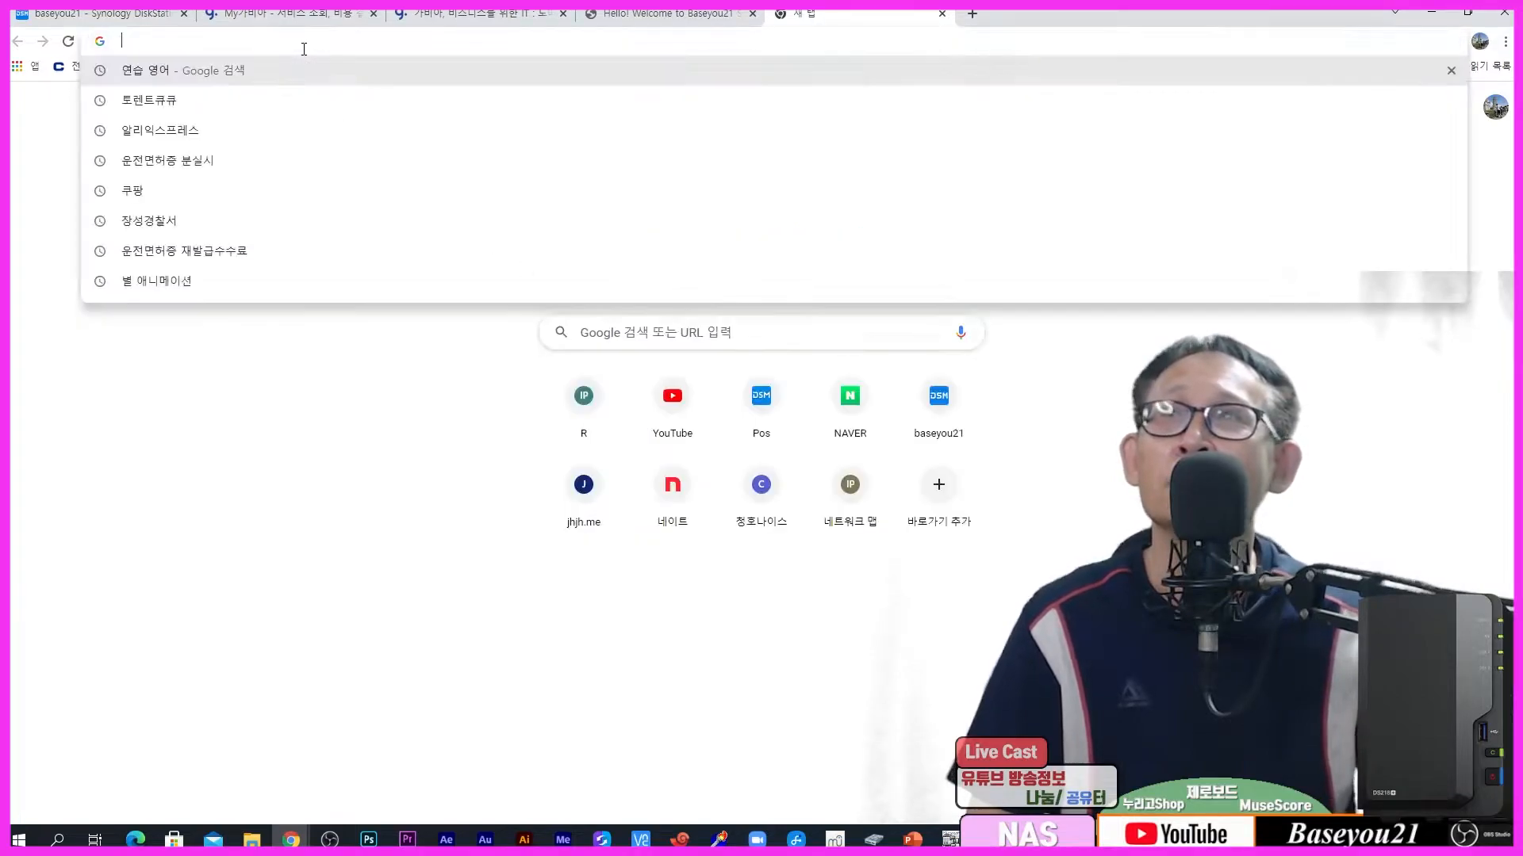
pyautogui.write('192')
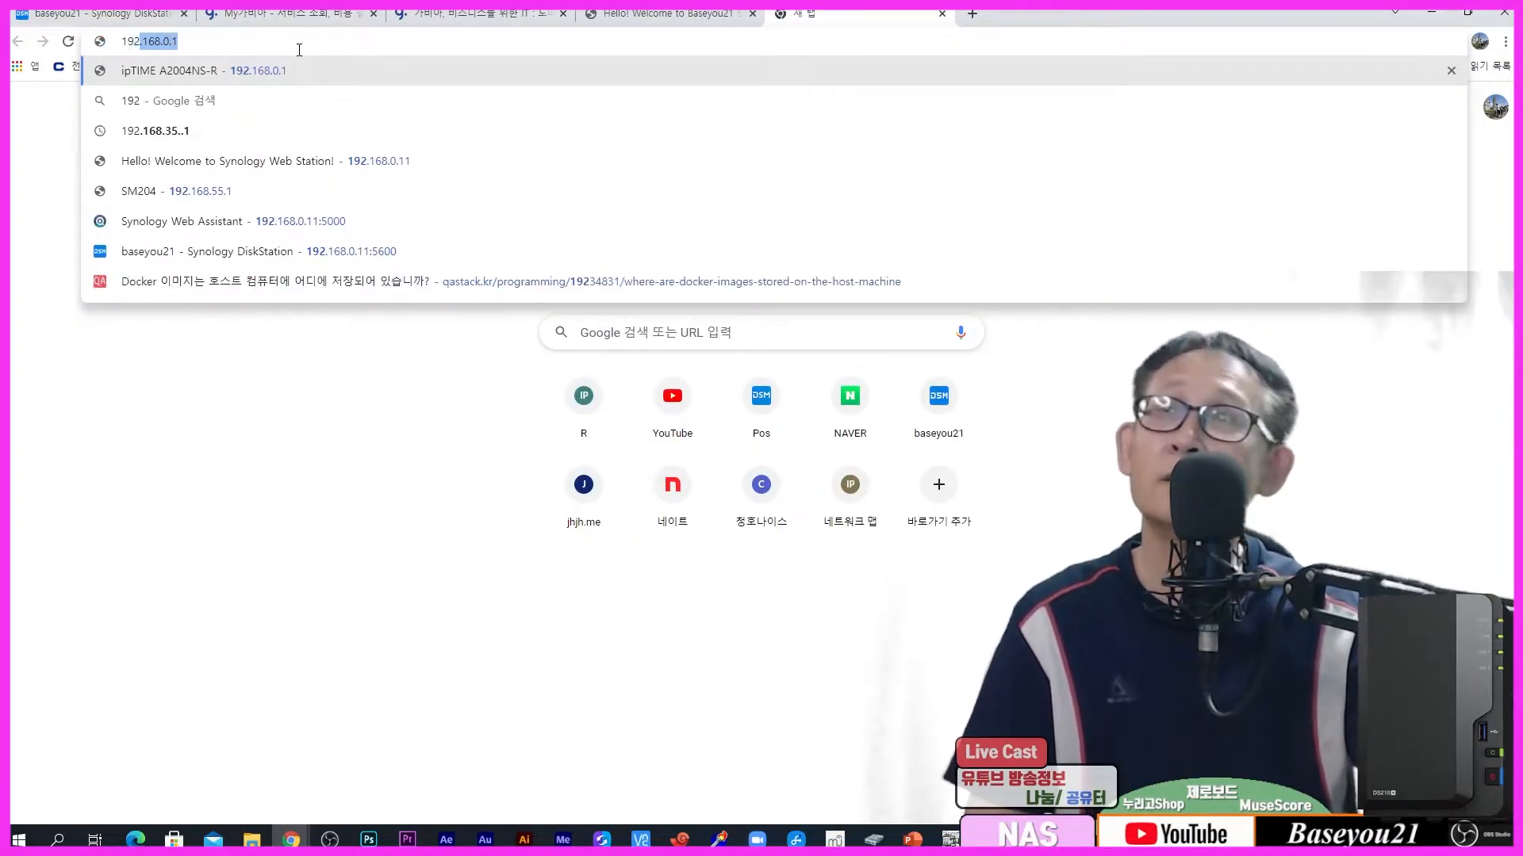
pyautogui.press('Return')
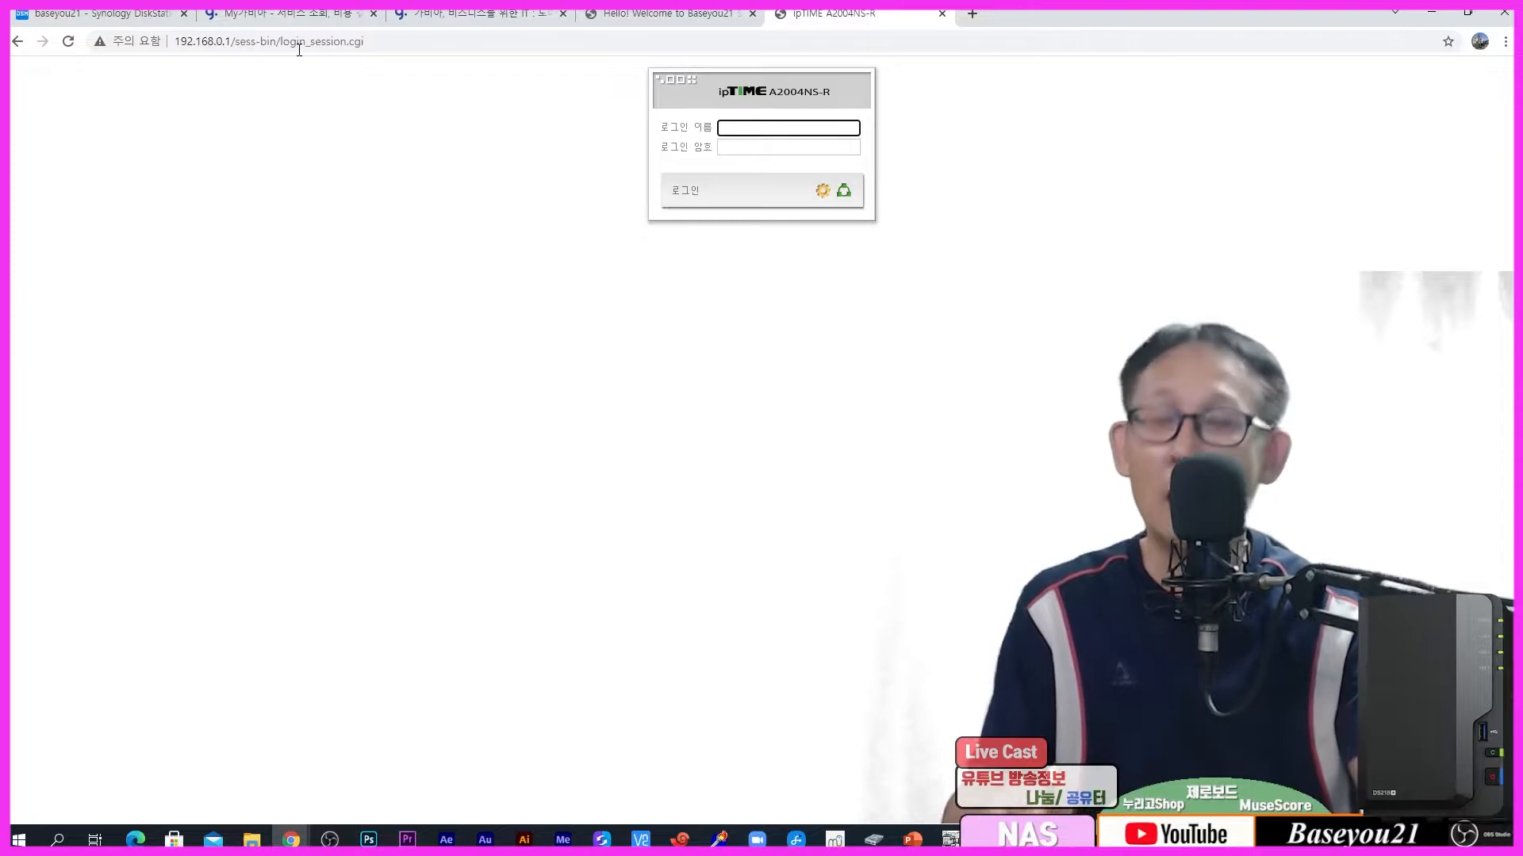
pyautogui.write('admin')
pyautogui.press('Tab')
pyautogui.write('•••••')
pyautogui.press('Return')
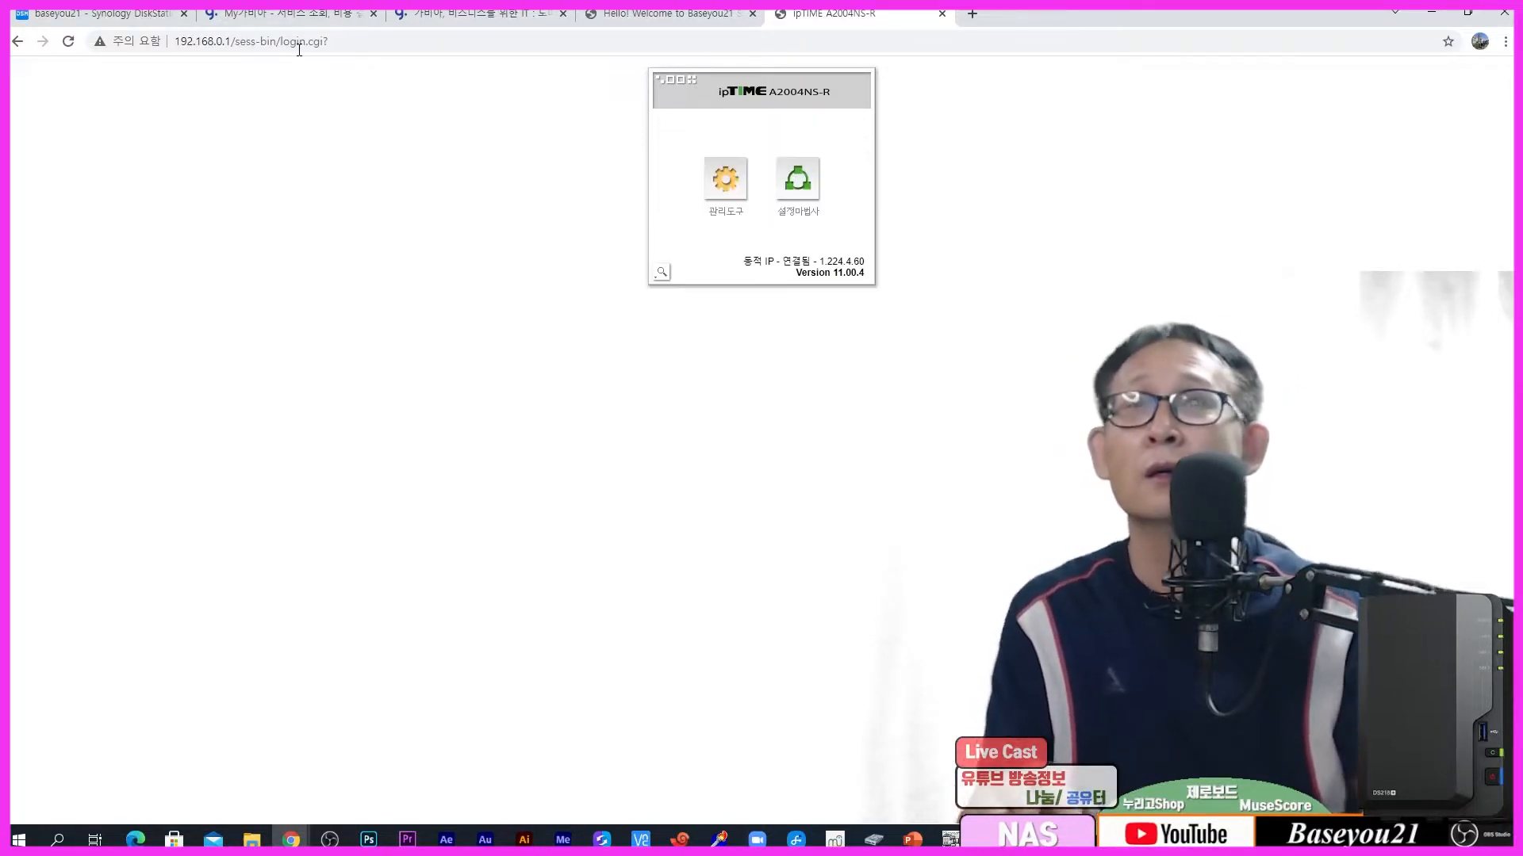
pyautogui.moveTo(819, 262); pyautogui.dragTo(852, 262)
pyautogui.moveTo(906, 371); pyautogui.dragTo(928, 373)
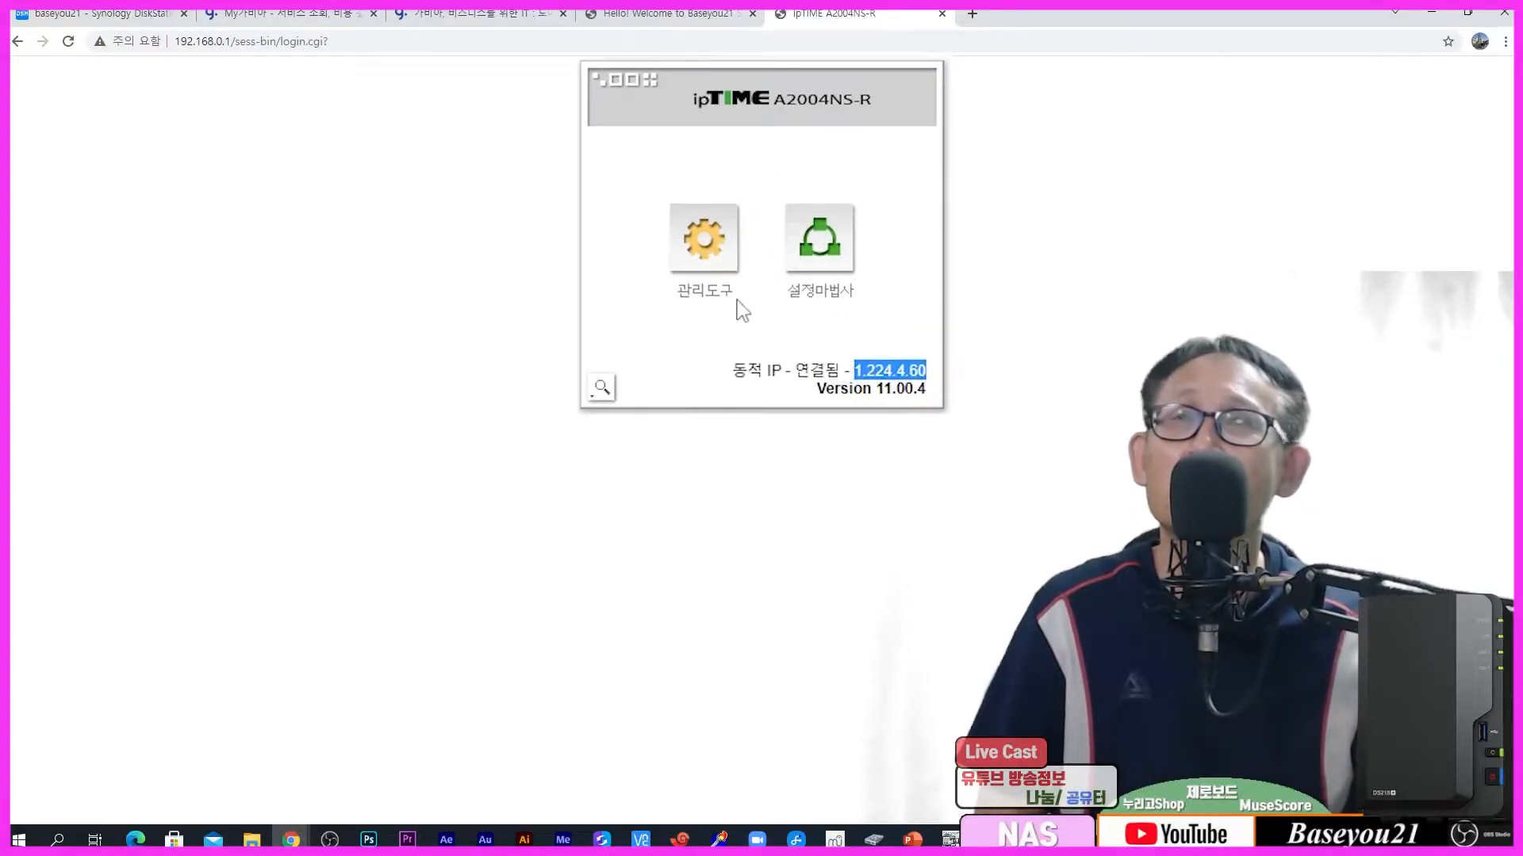
pyautogui.click(490, 15)
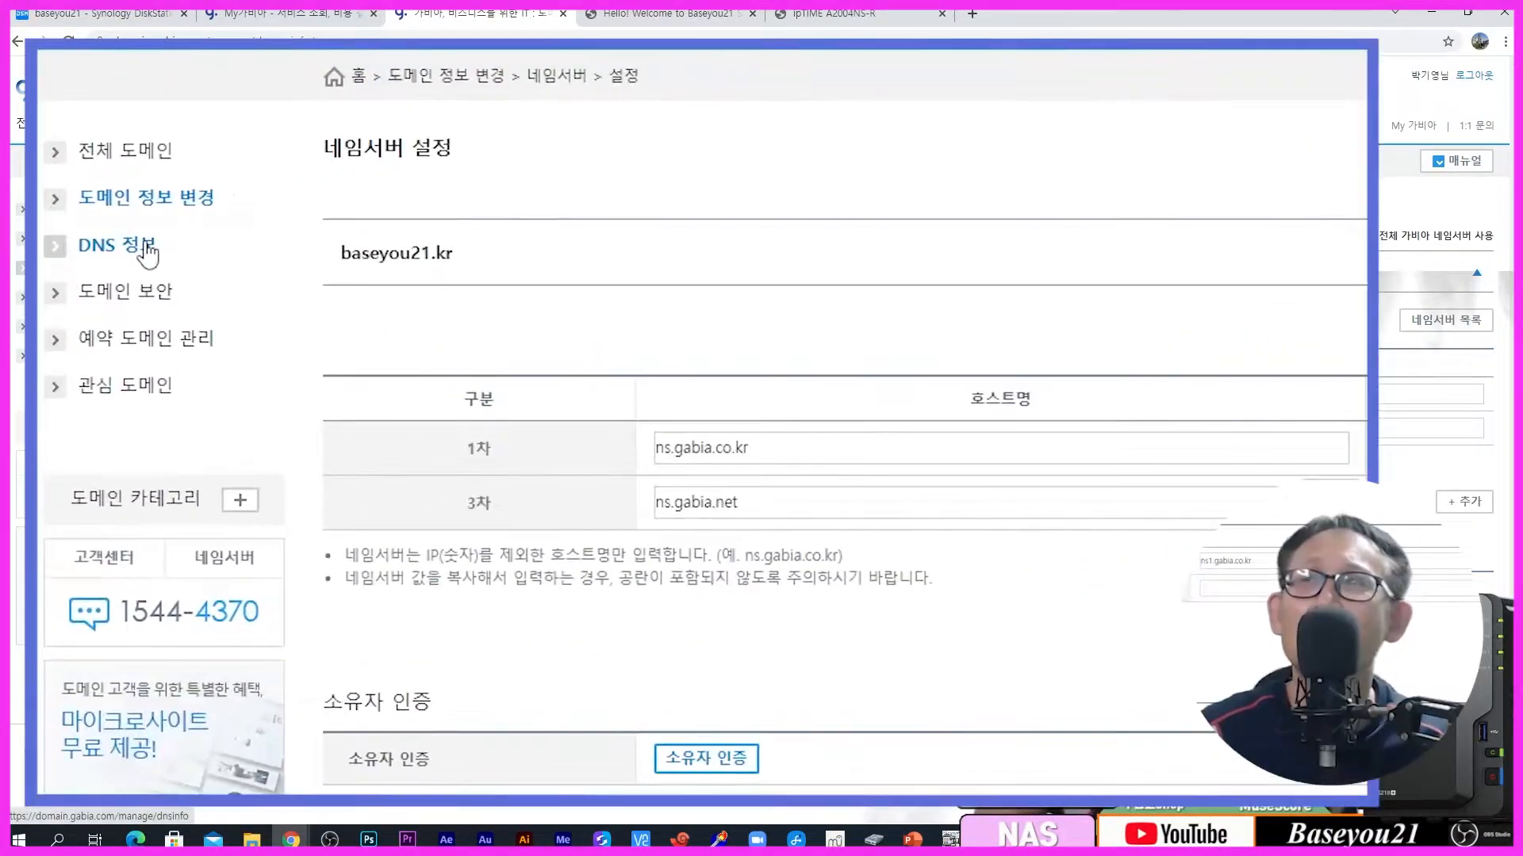
# Step: Go from 'DNS 정보' to 'DNS 관리' to see the baseyou21 domains' DNS record status
pyautogui.click(147, 247)
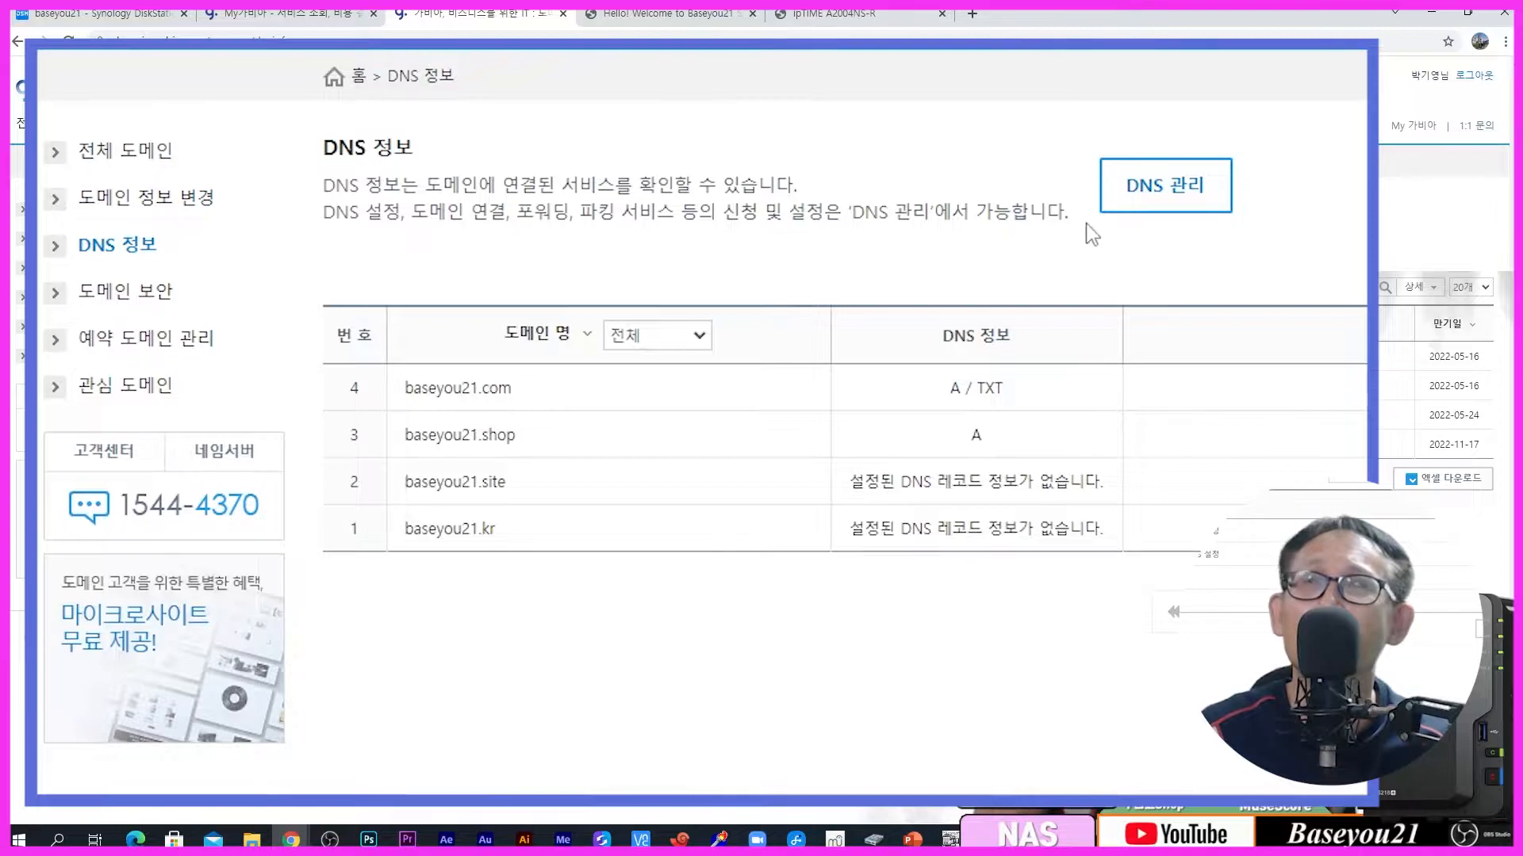
pyautogui.click(1149, 188)
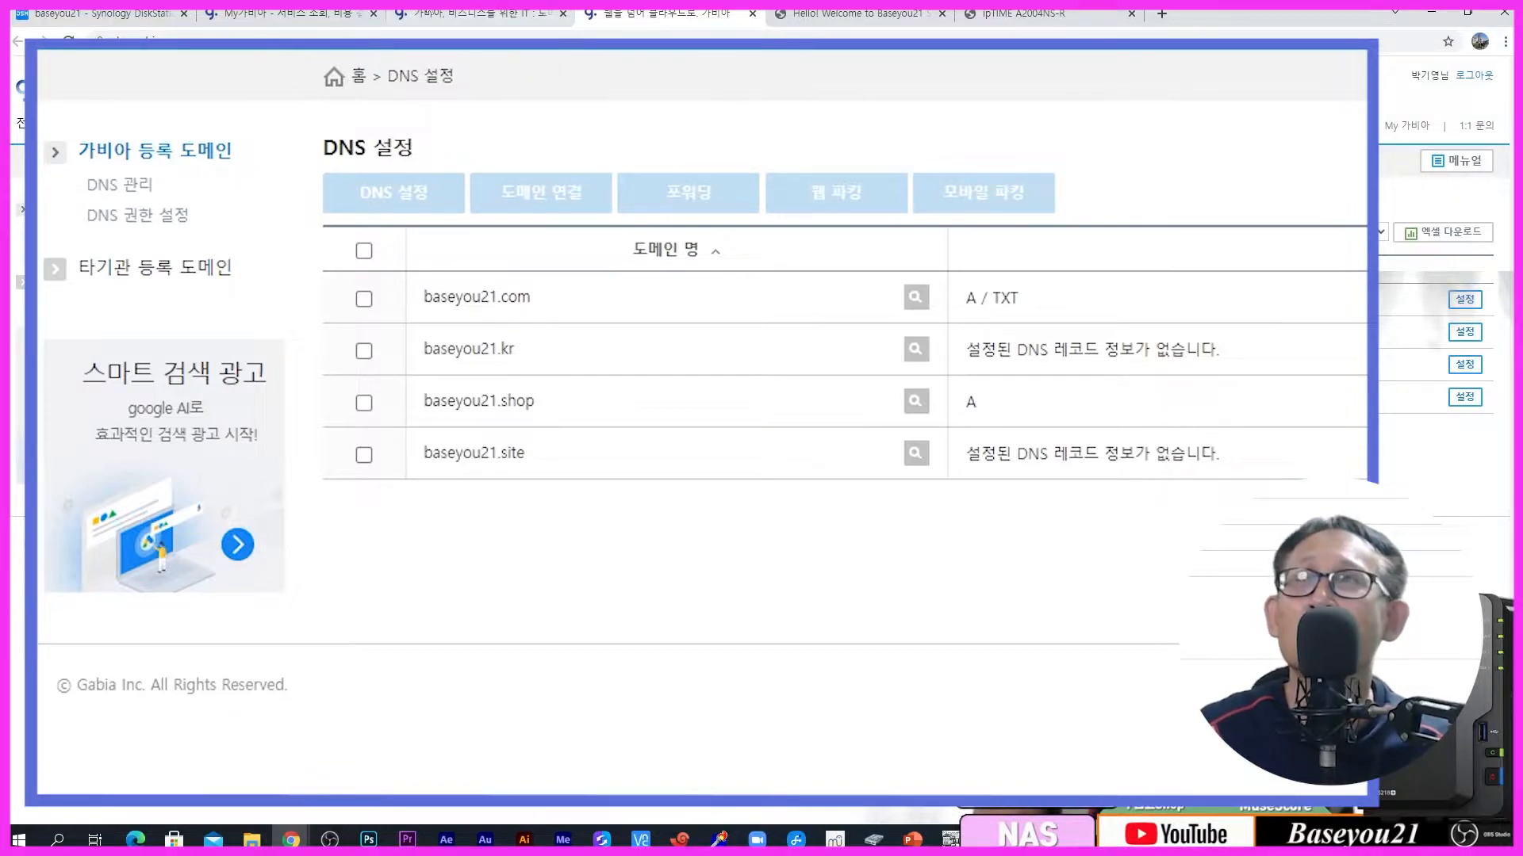
# Step: Select baseyou21.kr, confirm it has no DNS records, and open its 'DNS 설정' record editor
pyautogui.click(153, 16)
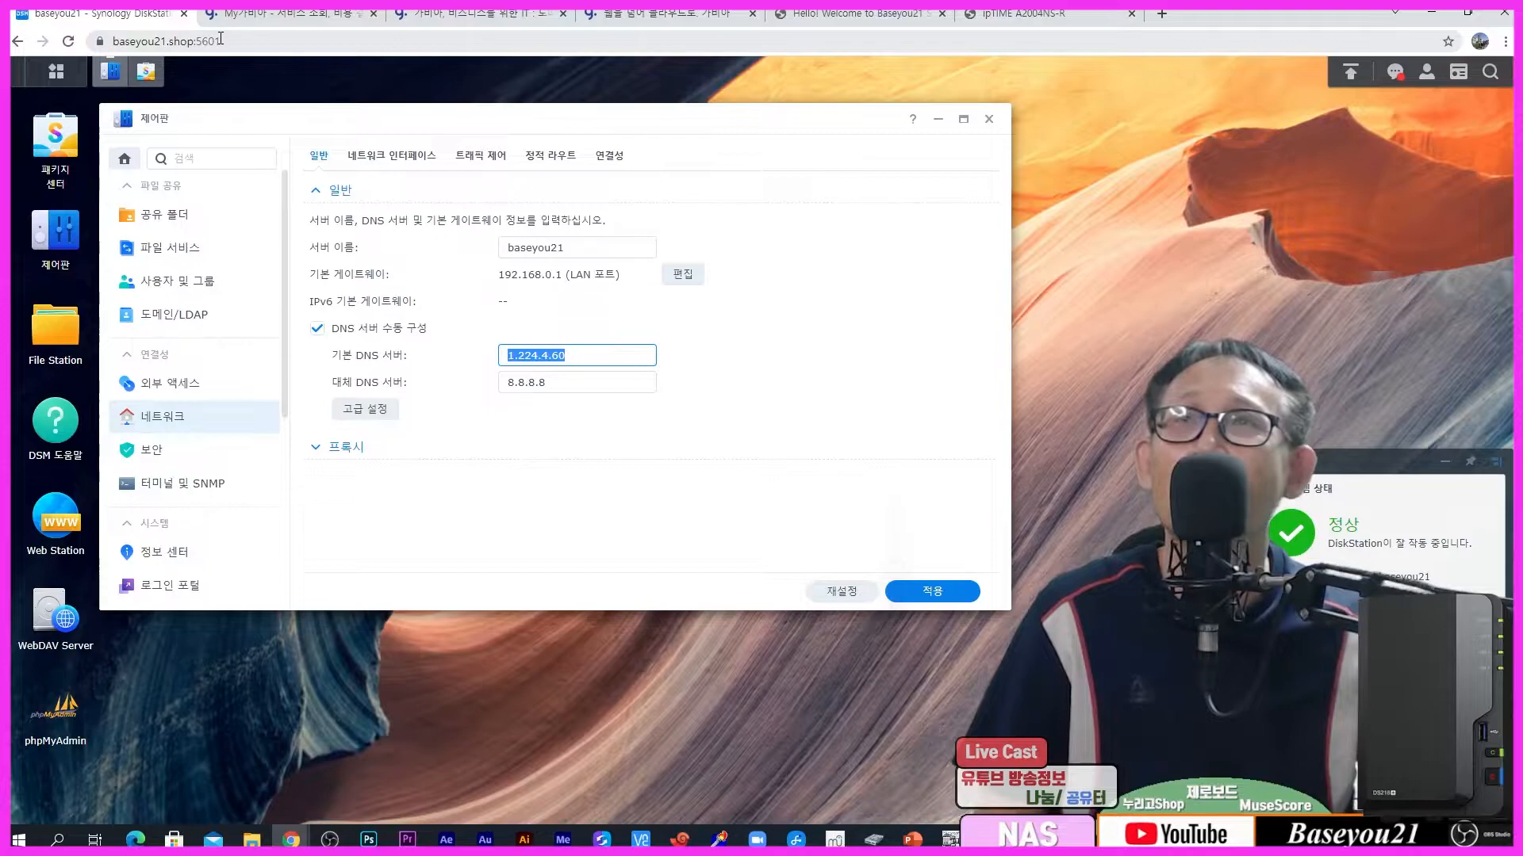
pyautogui.click(626, 14)
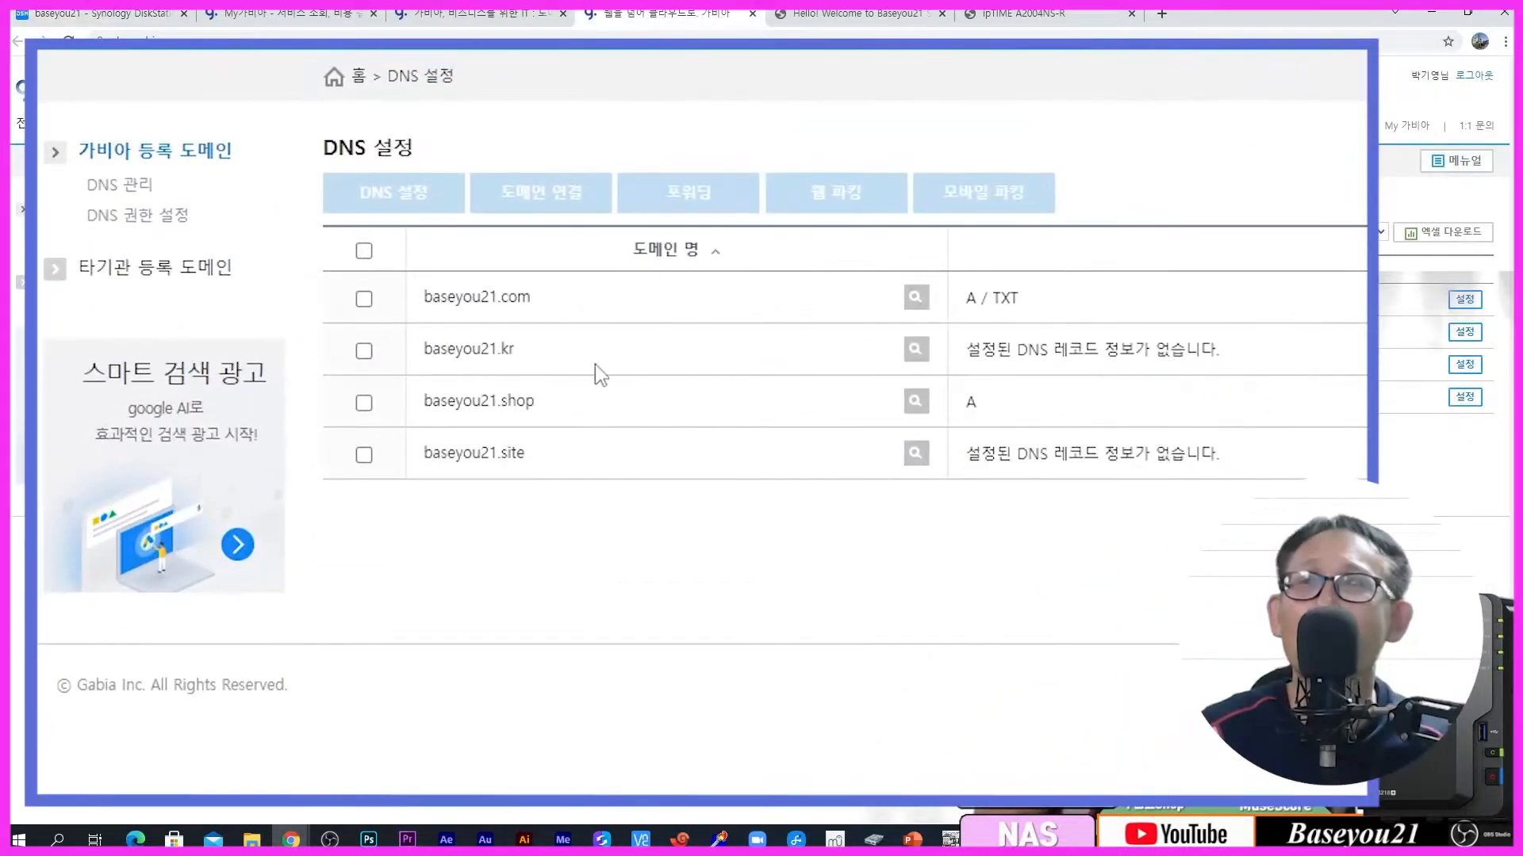
pyautogui.click(364, 351)
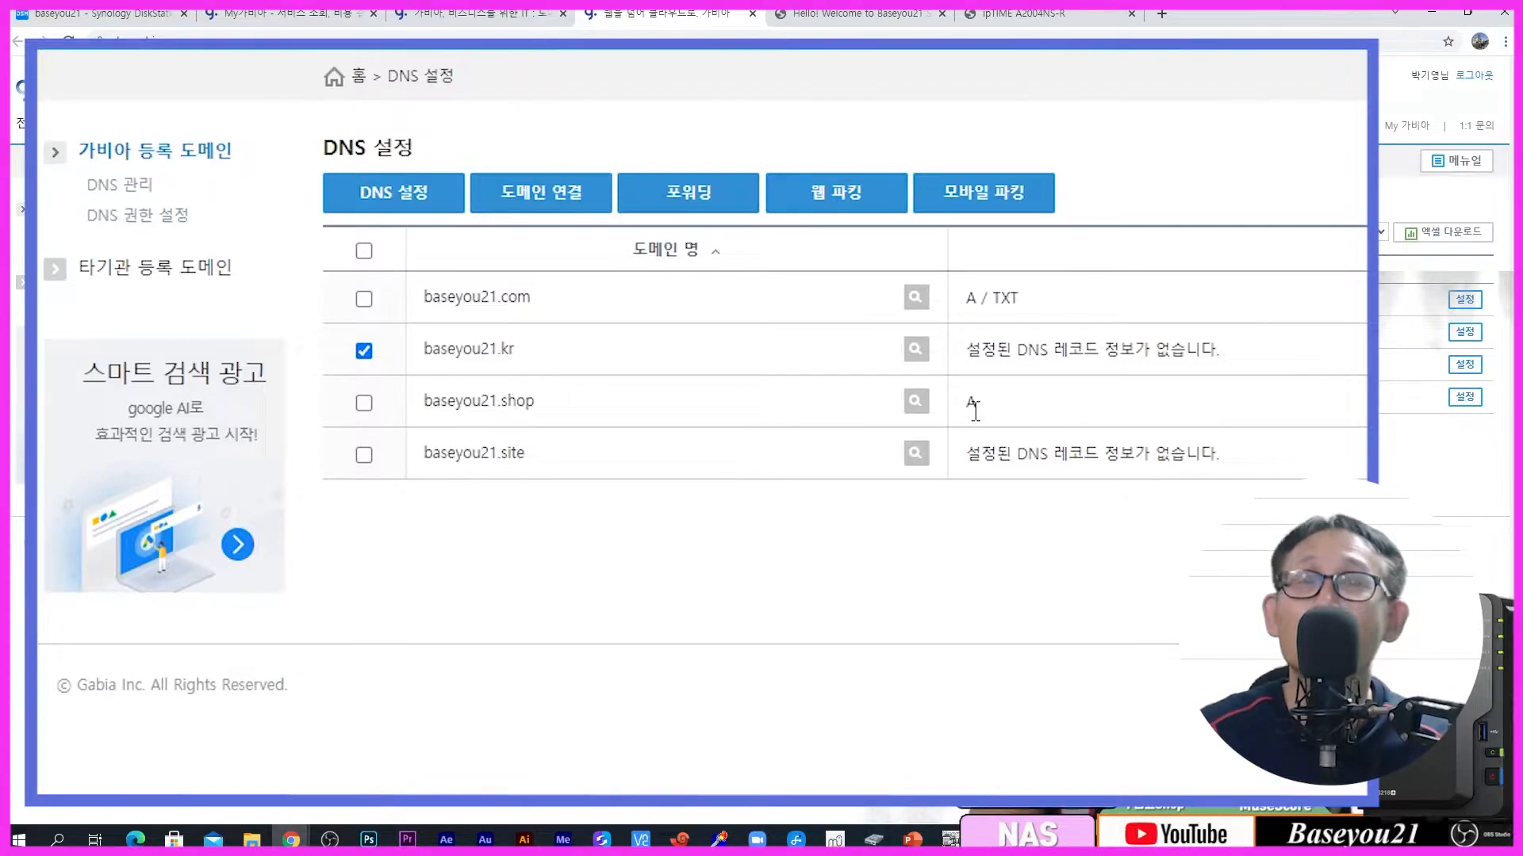
pyautogui.moveTo(967, 349); pyautogui.dragTo(1241, 357)
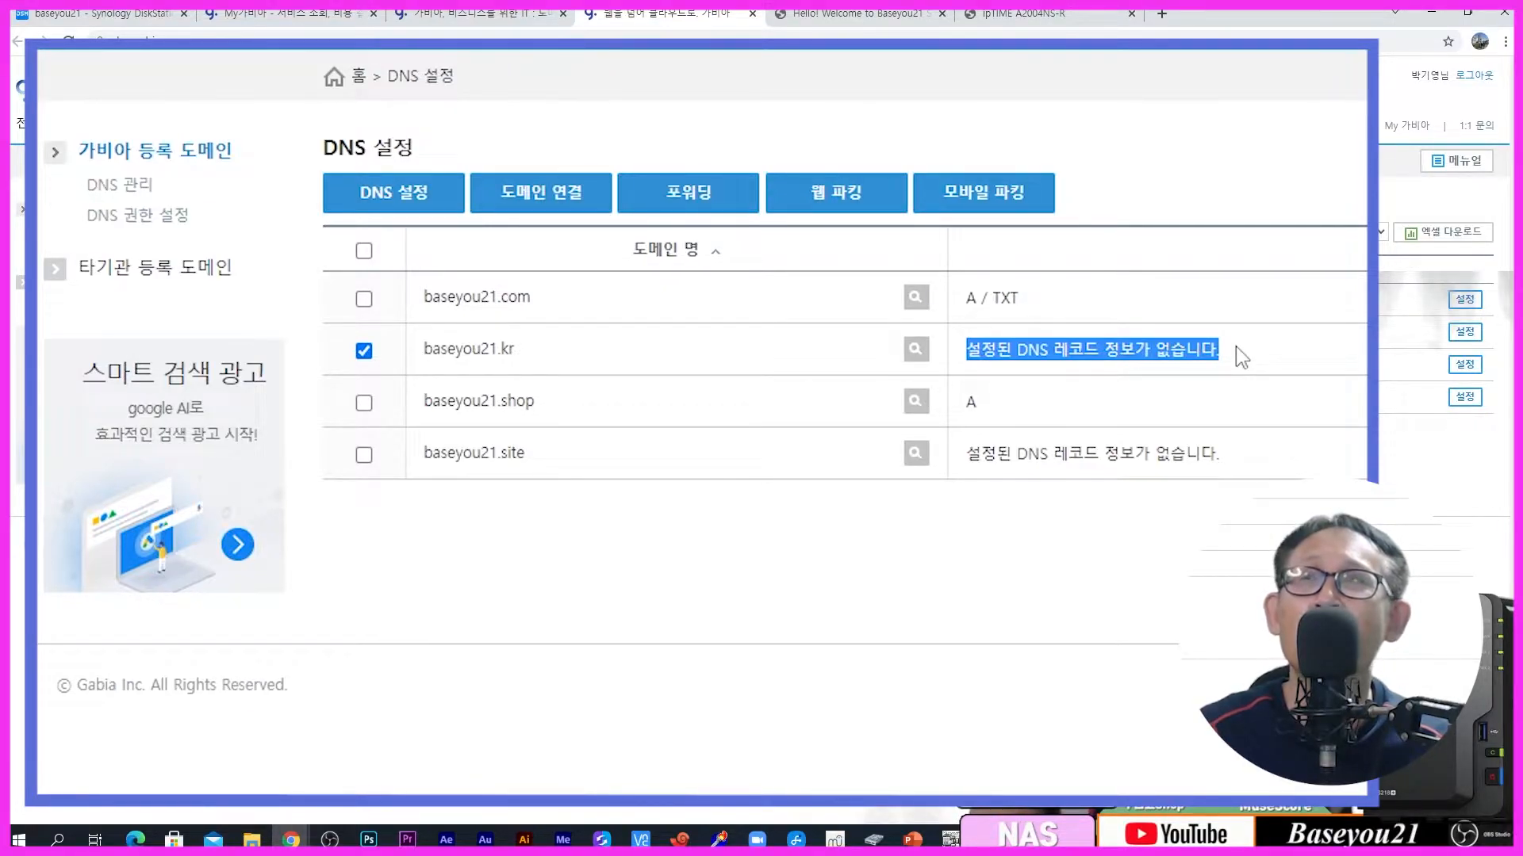
pyautogui.click(1237, 348)
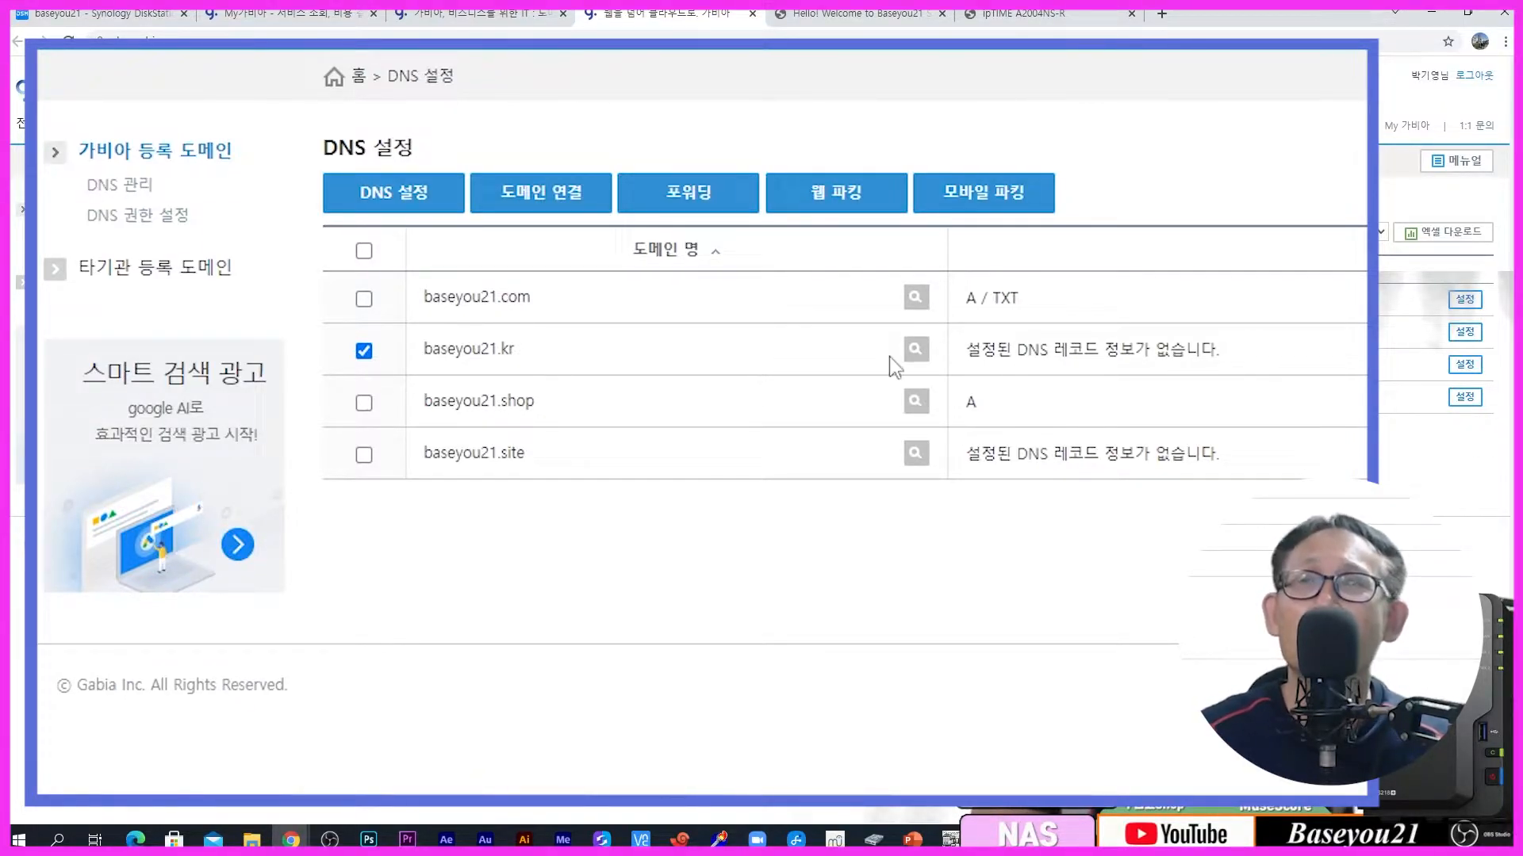
pyautogui.moveTo(966, 349); pyautogui.dragTo(1236, 354)
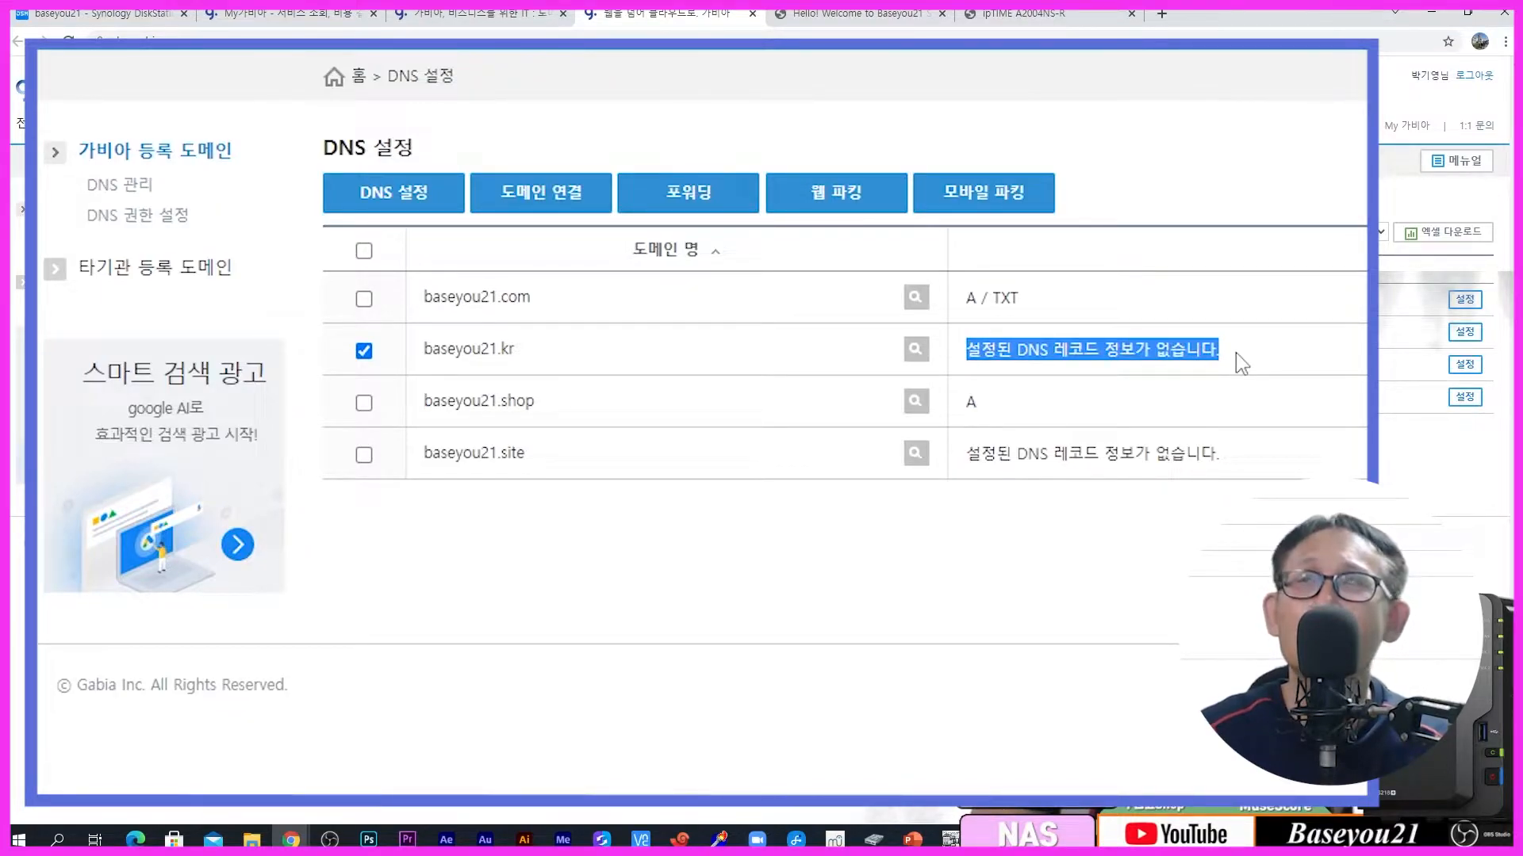
pyautogui.click(403, 203)
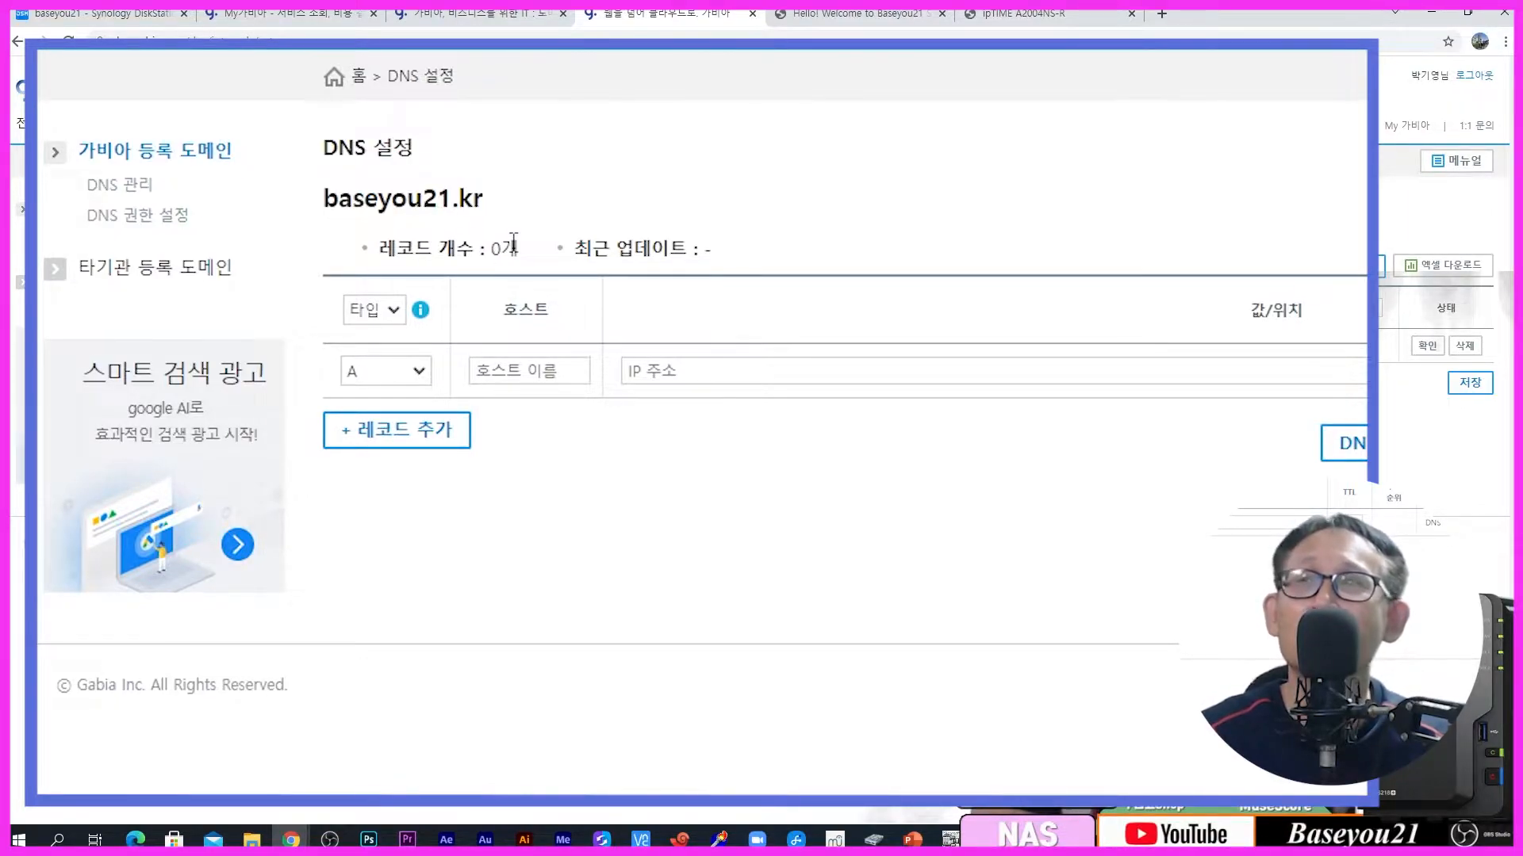
pyautogui.click(386, 321)
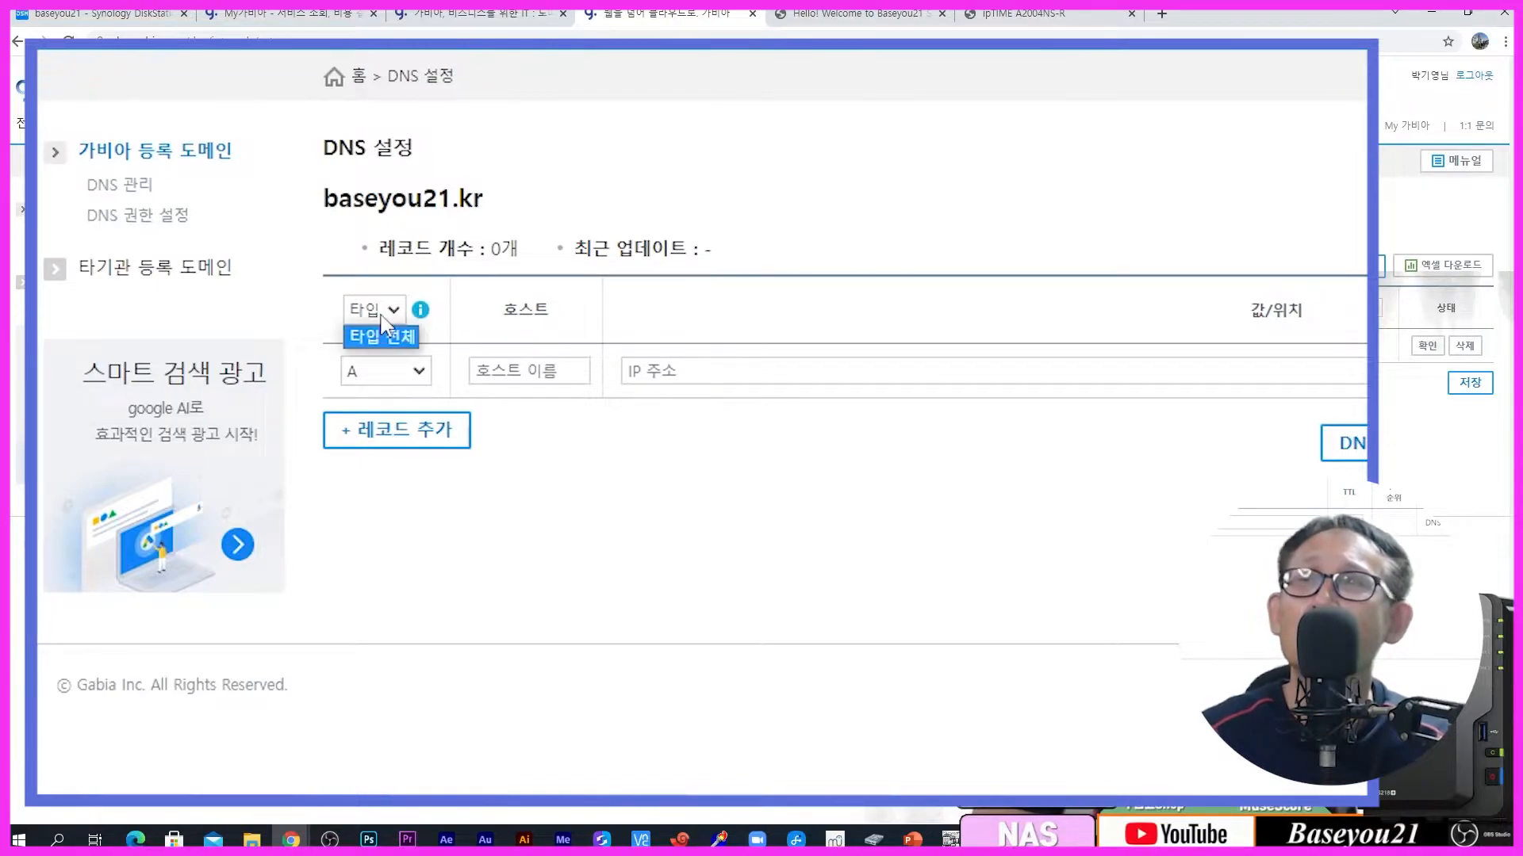
pyautogui.click(384, 333)
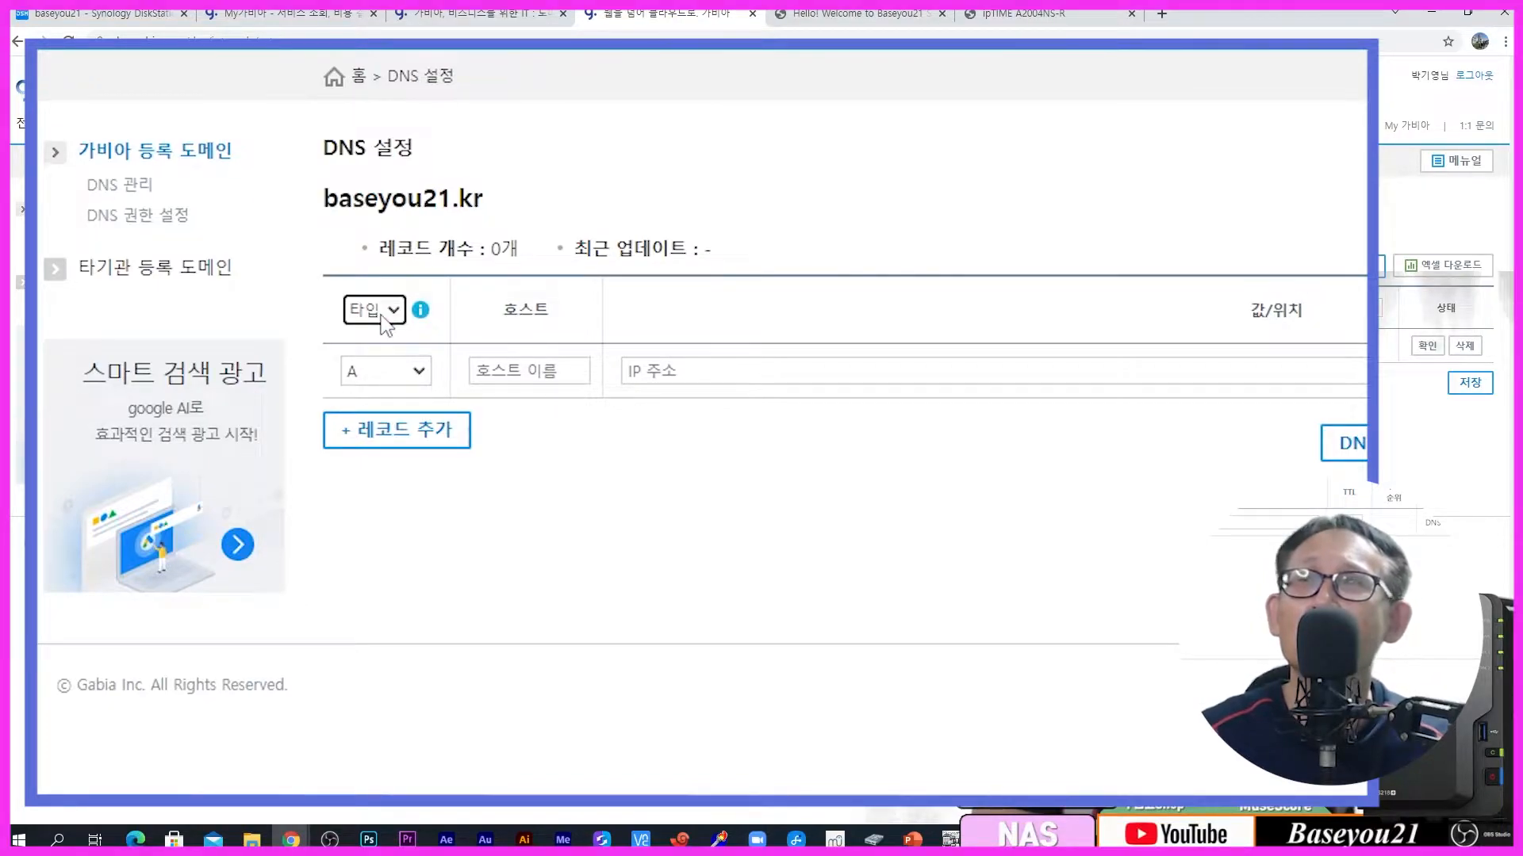
pyautogui.click(400, 374)
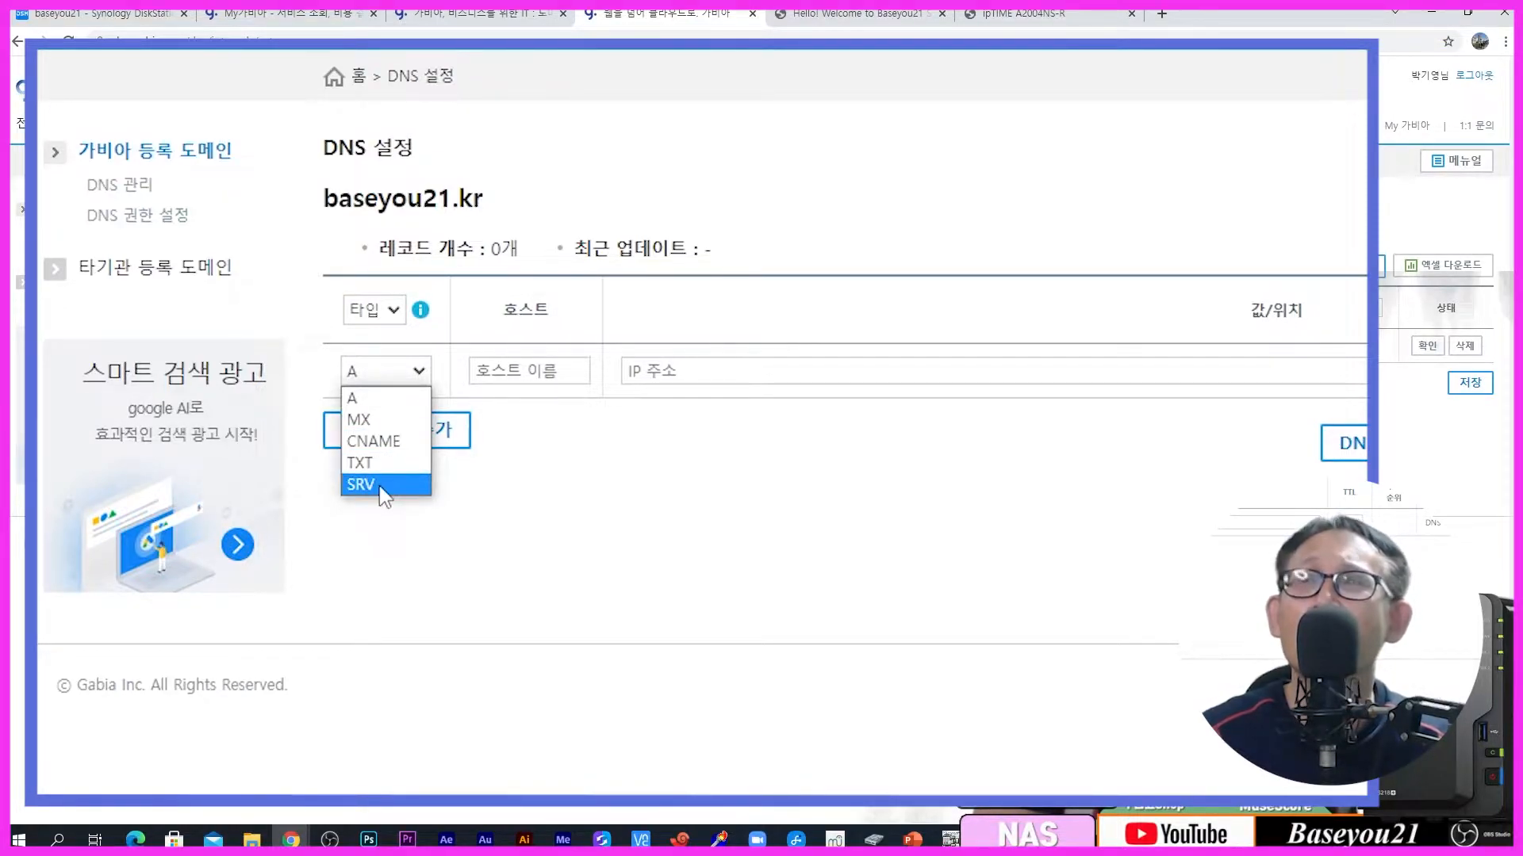
pyautogui.click(424, 571)
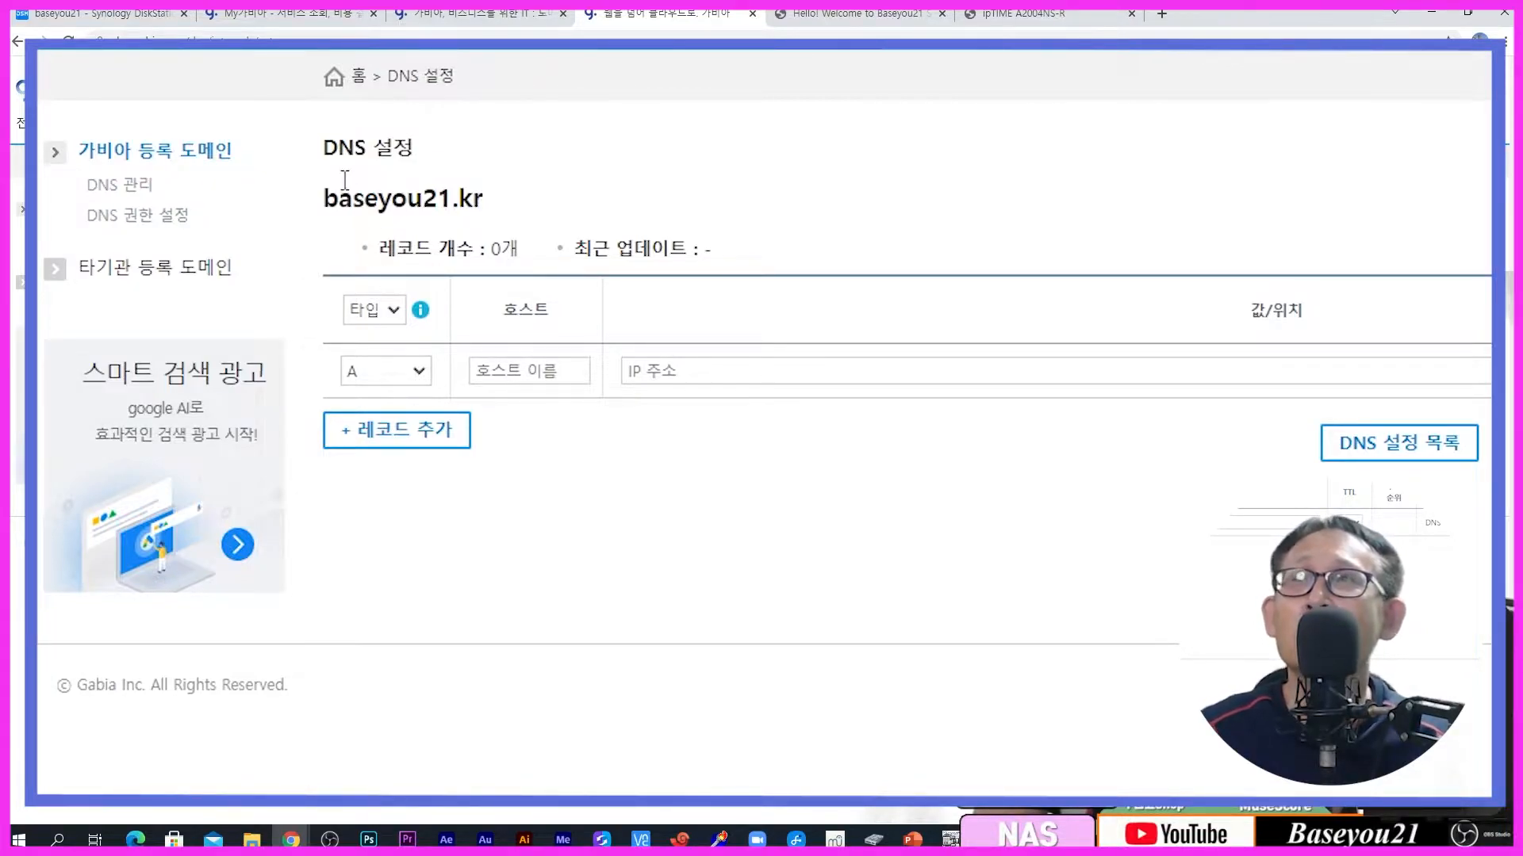
pyautogui.moveTo(321, 200); pyautogui.dragTo(496, 199)
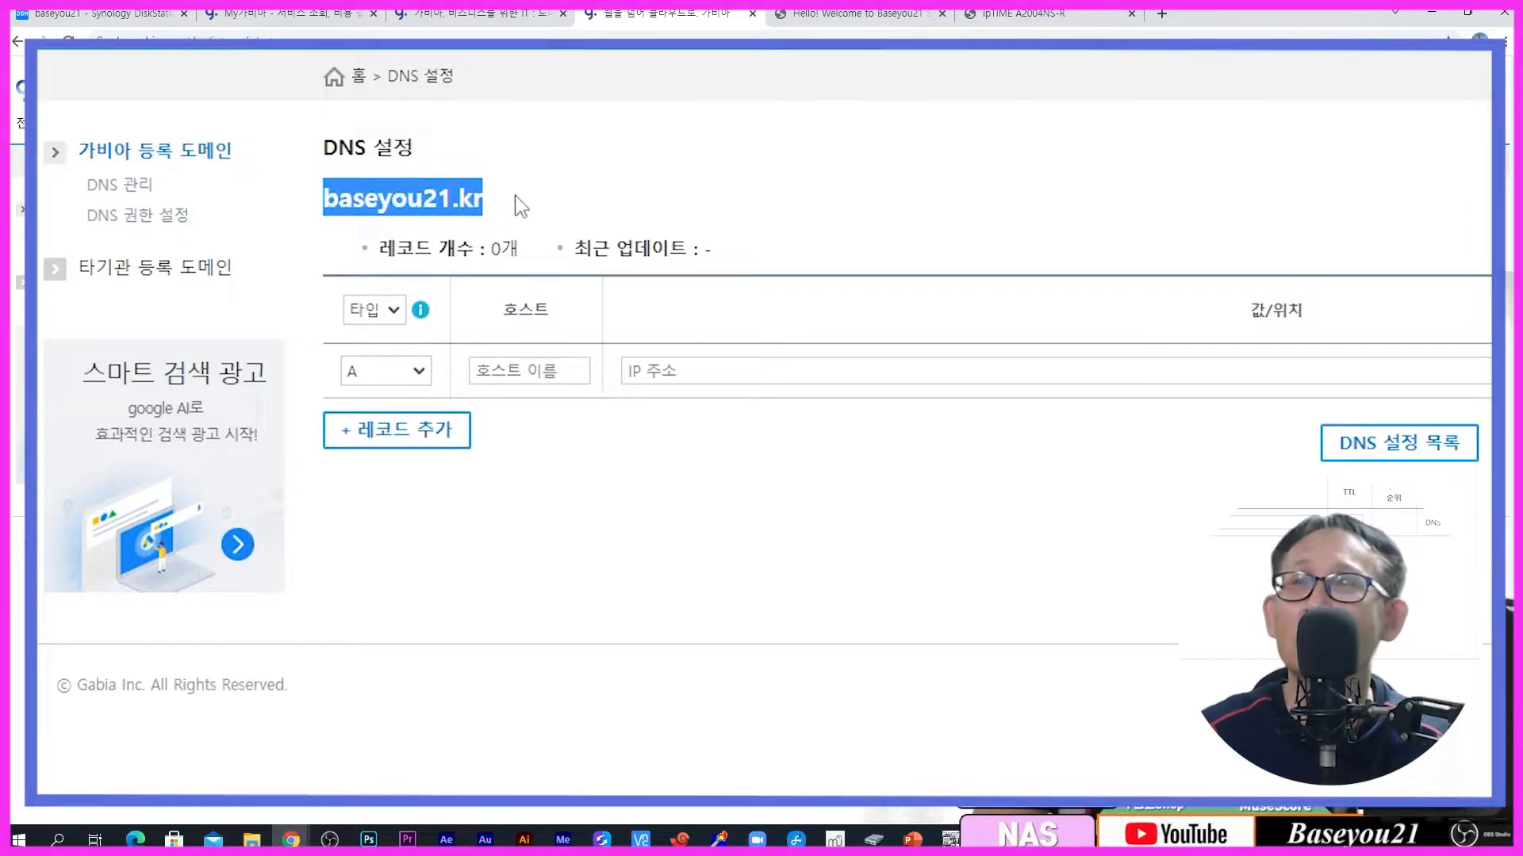
pyautogui.click(337, 195)
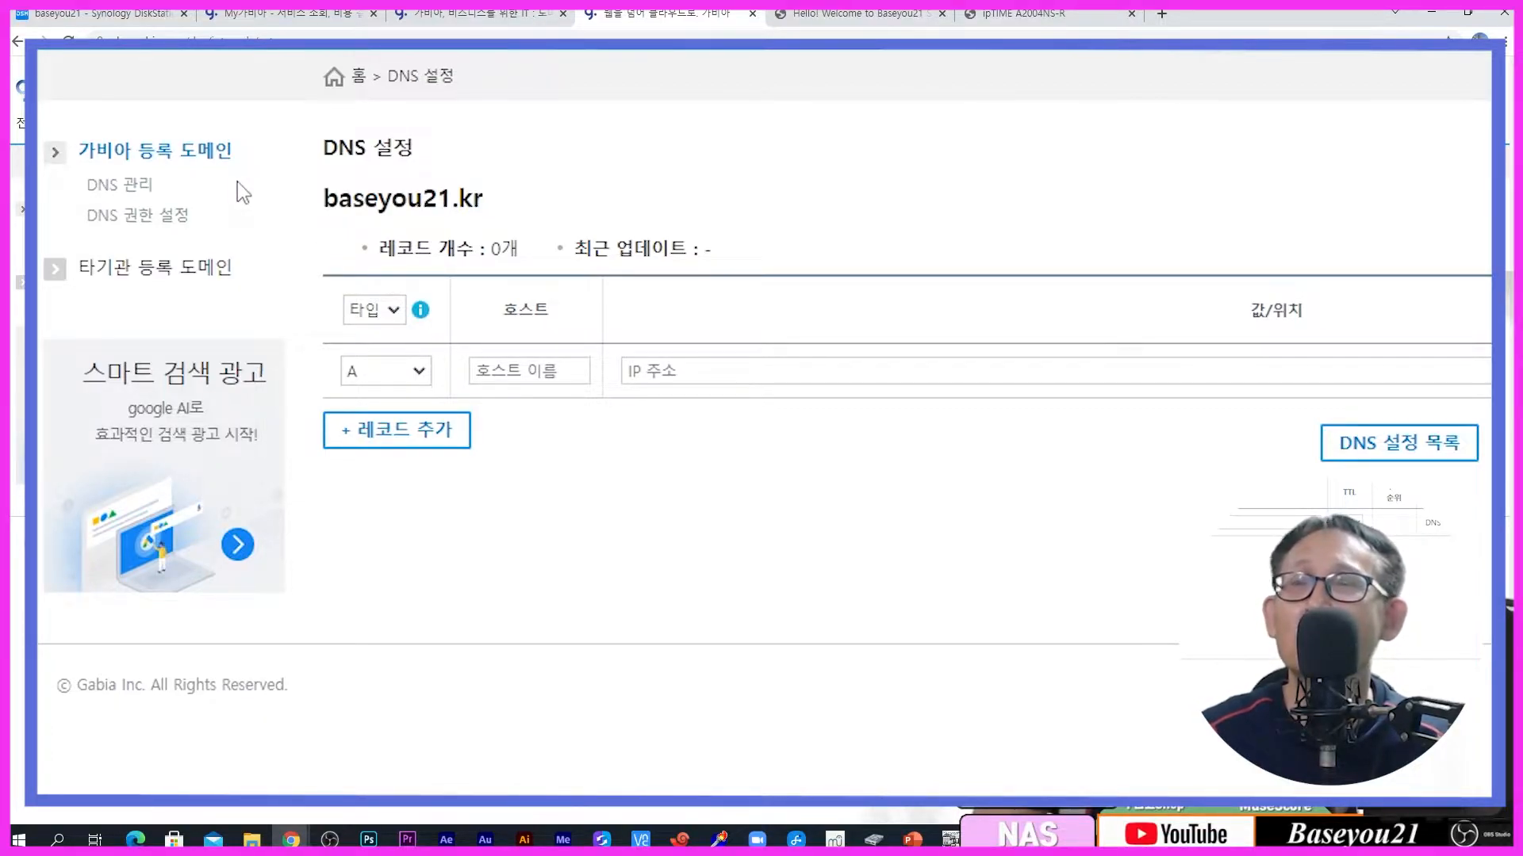
pyautogui.moveTo(325, 202); pyautogui.dragTo(491, 212)
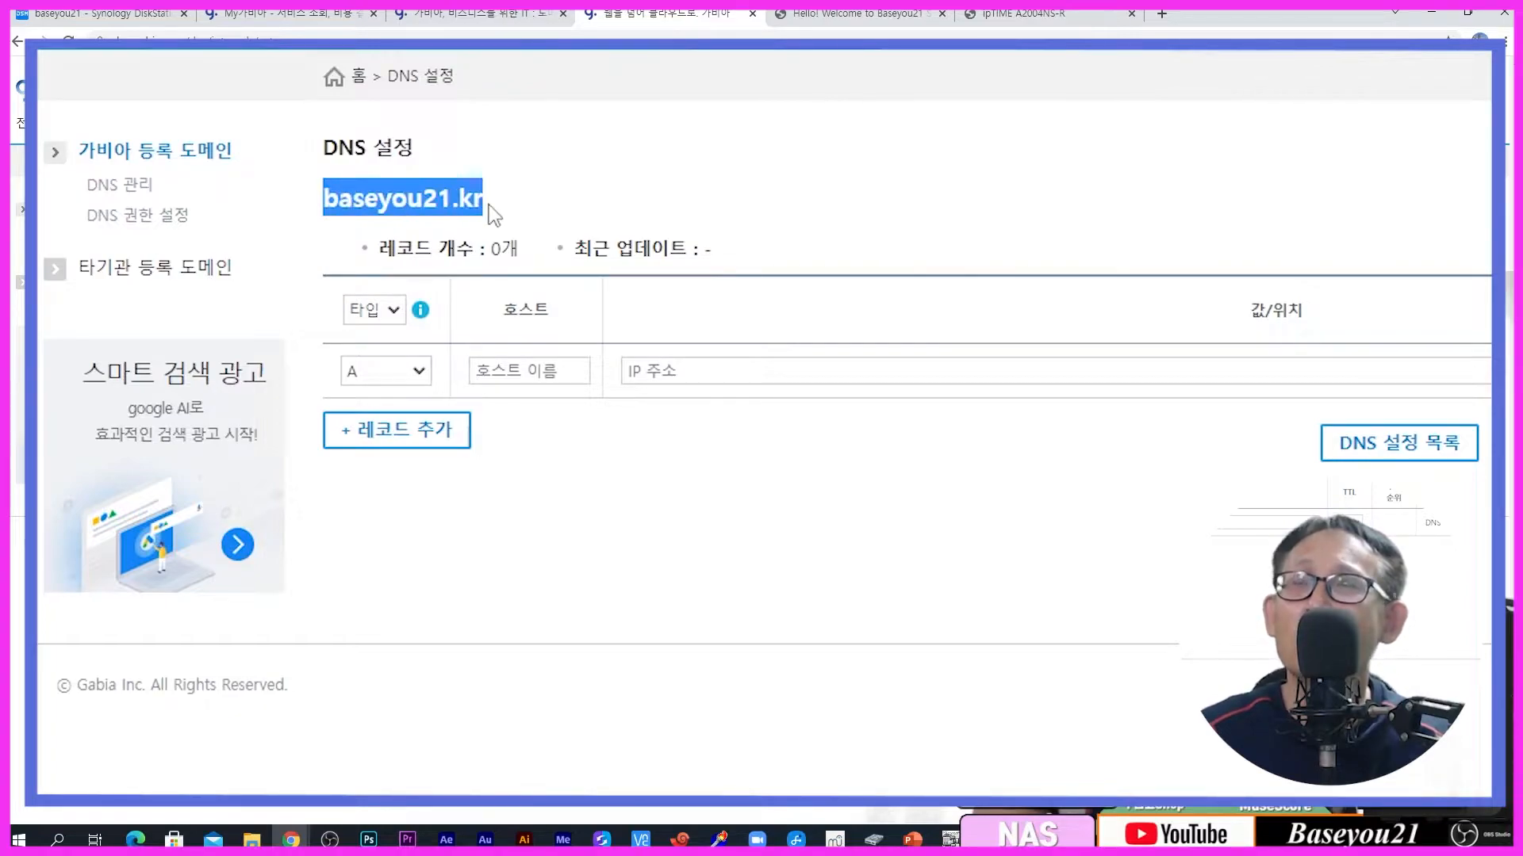
pyautogui.click(604, 204)
pyautogui.moveTo(482, 205); pyautogui.dragTo(315, 202)
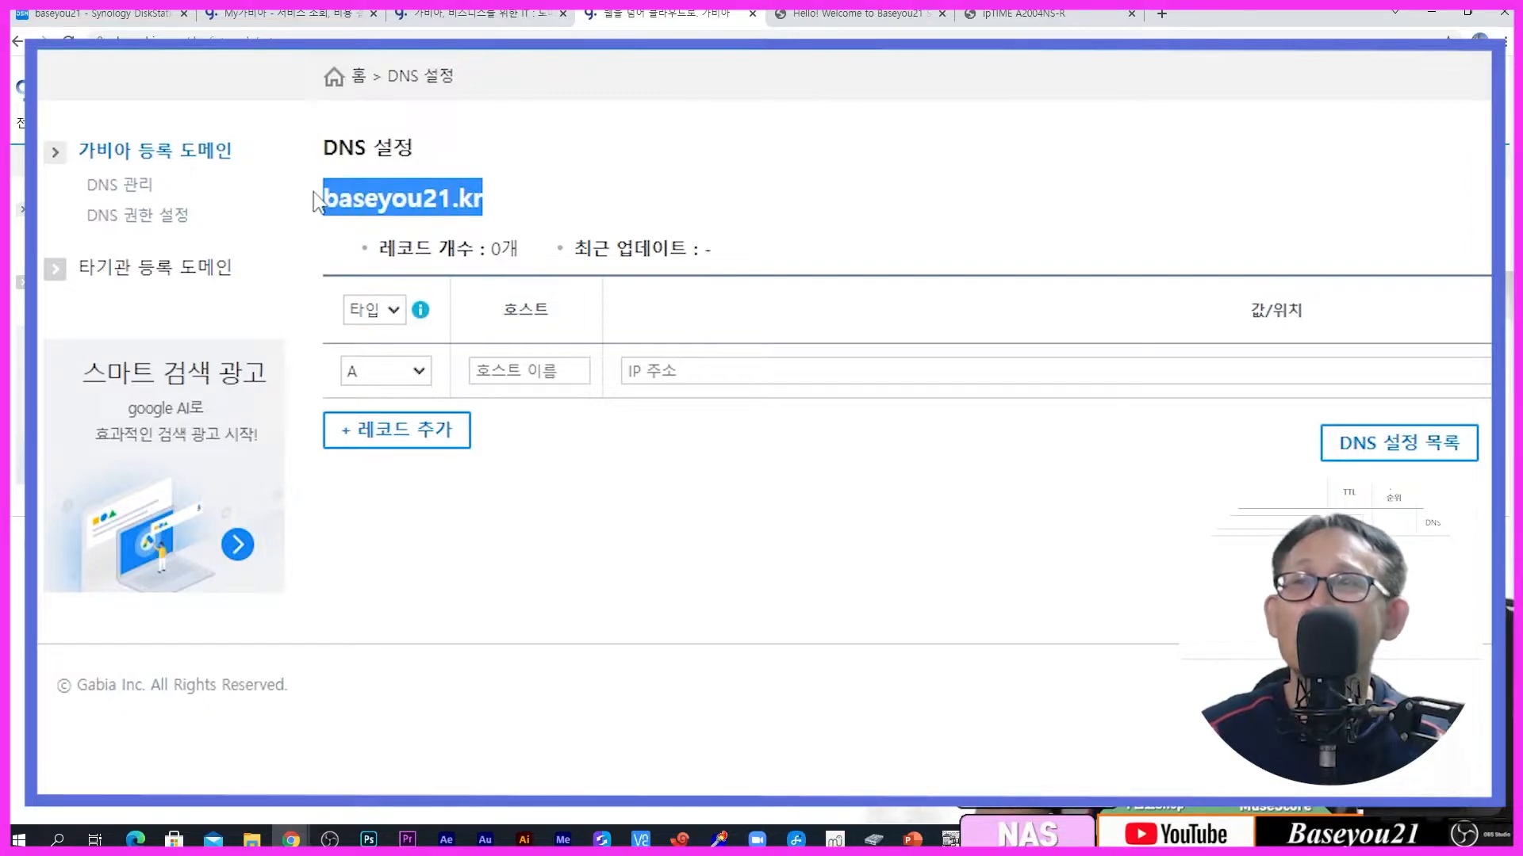
pyautogui.click(614, 206)
pyautogui.click(540, 366)
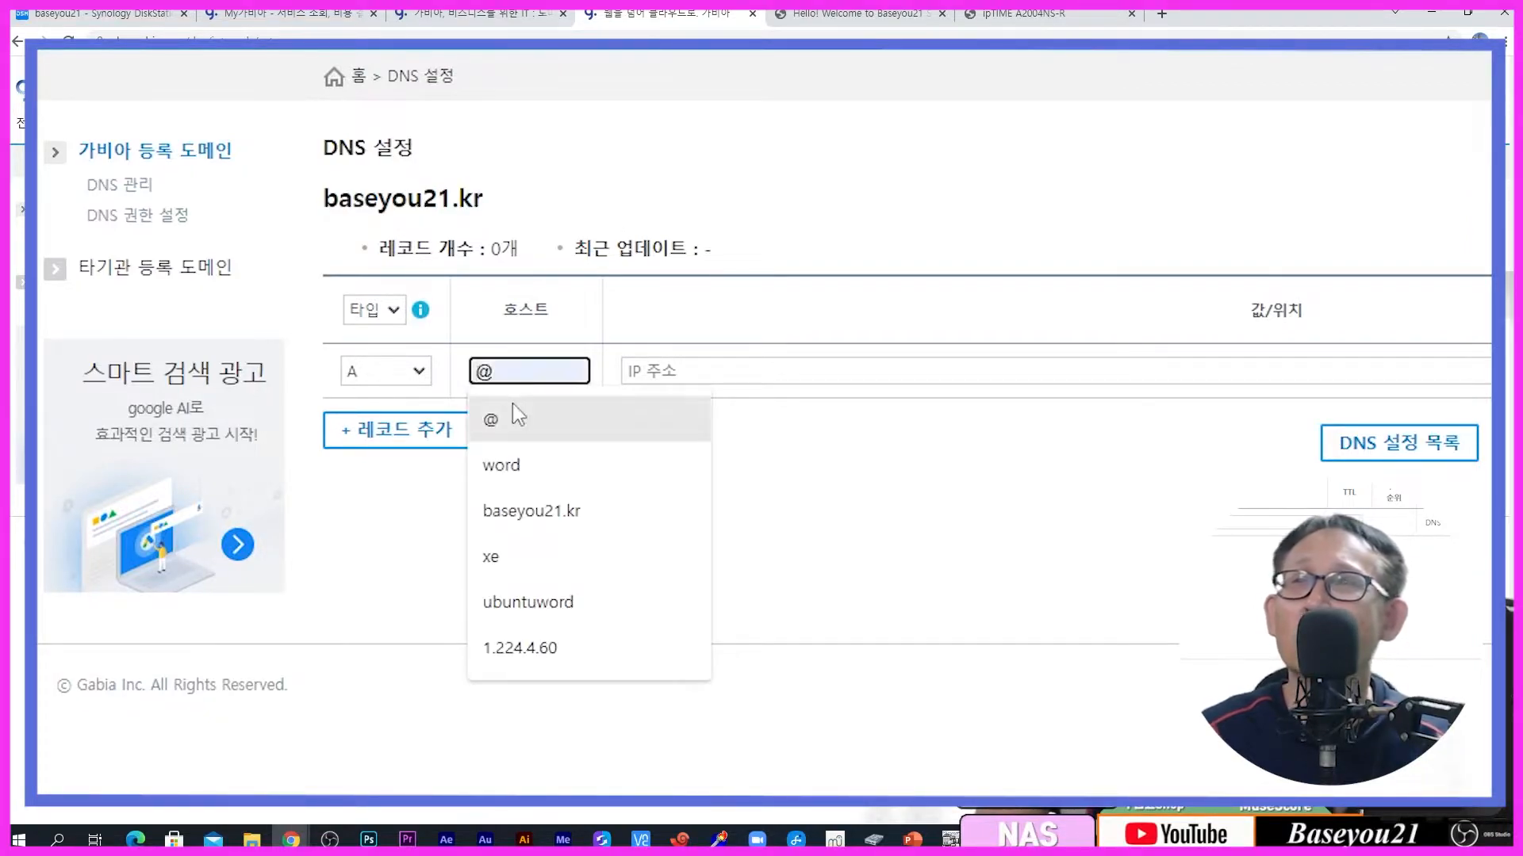
# Step: Save an A record for baseyou21.kr with host @ and IP 1.224.4.60, then switch to the router tab
pyautogui.click(509, 420)
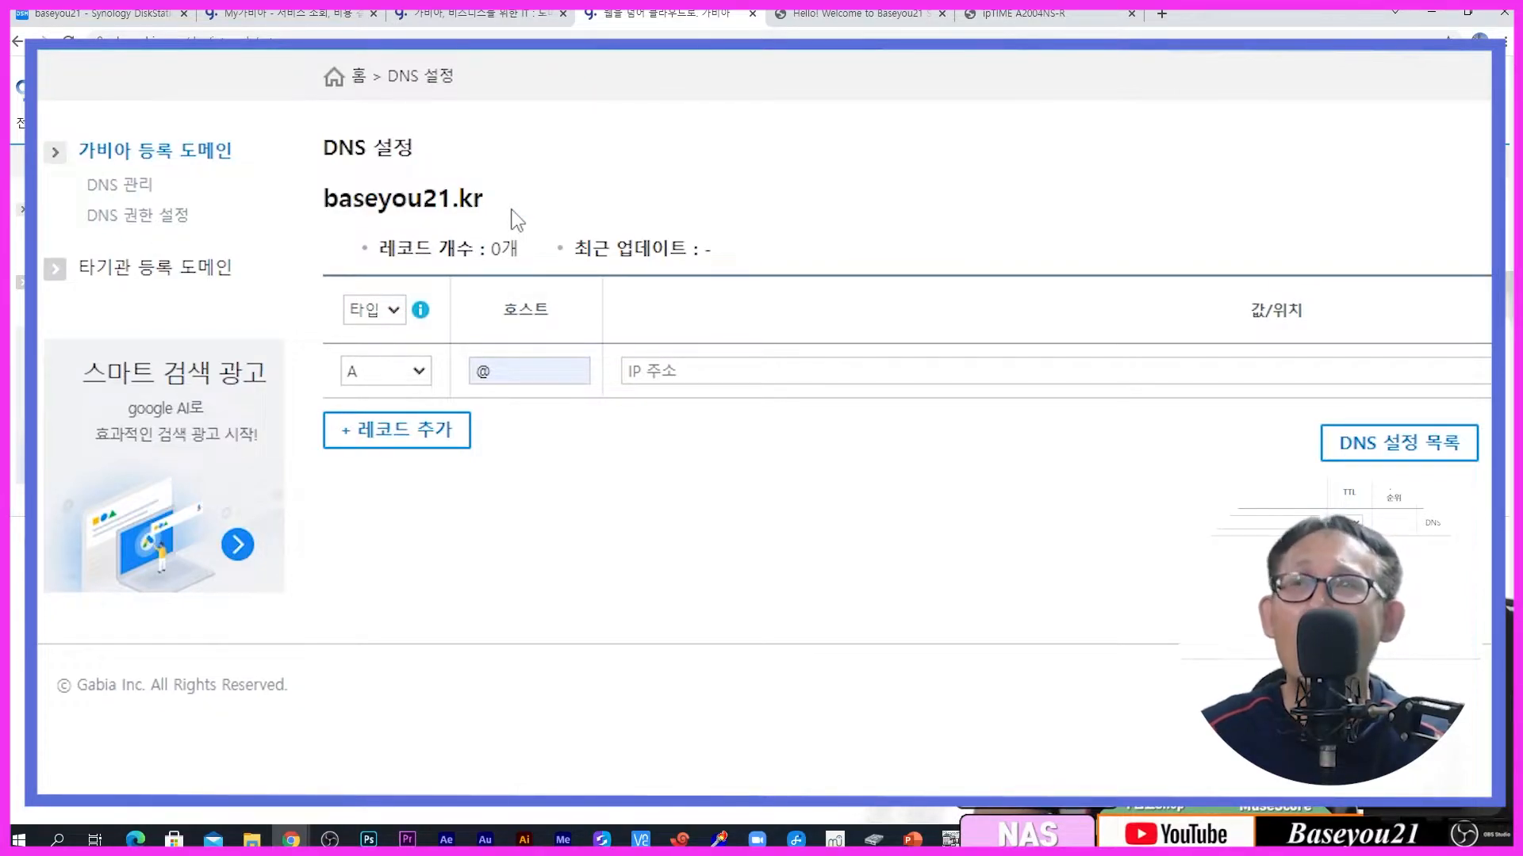
pyautogui.click(674, 372)
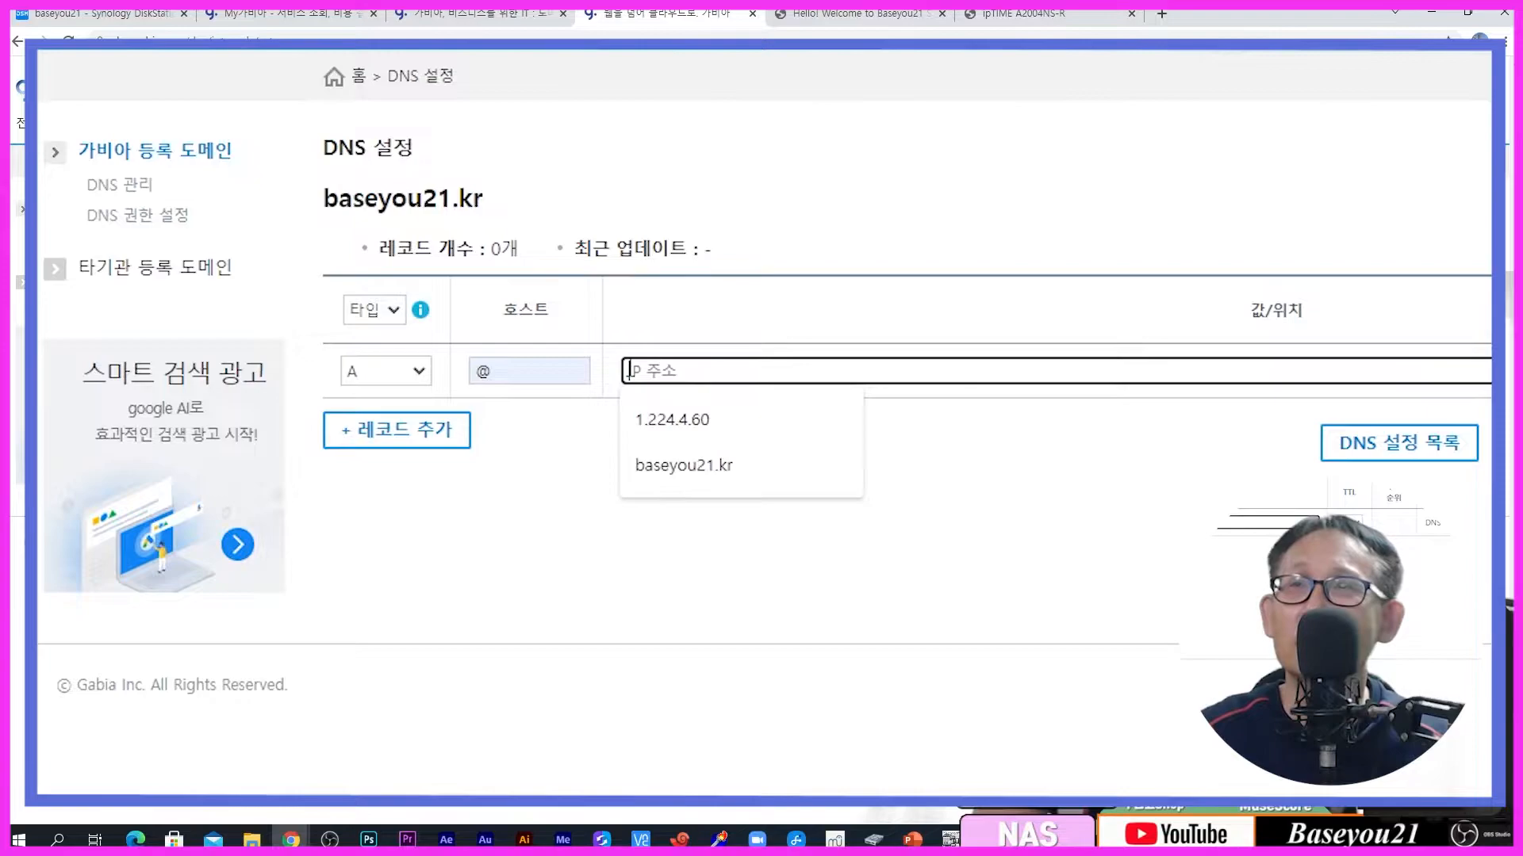
pyautogui.click(670, 419)
pyautogui.click(671, 525)
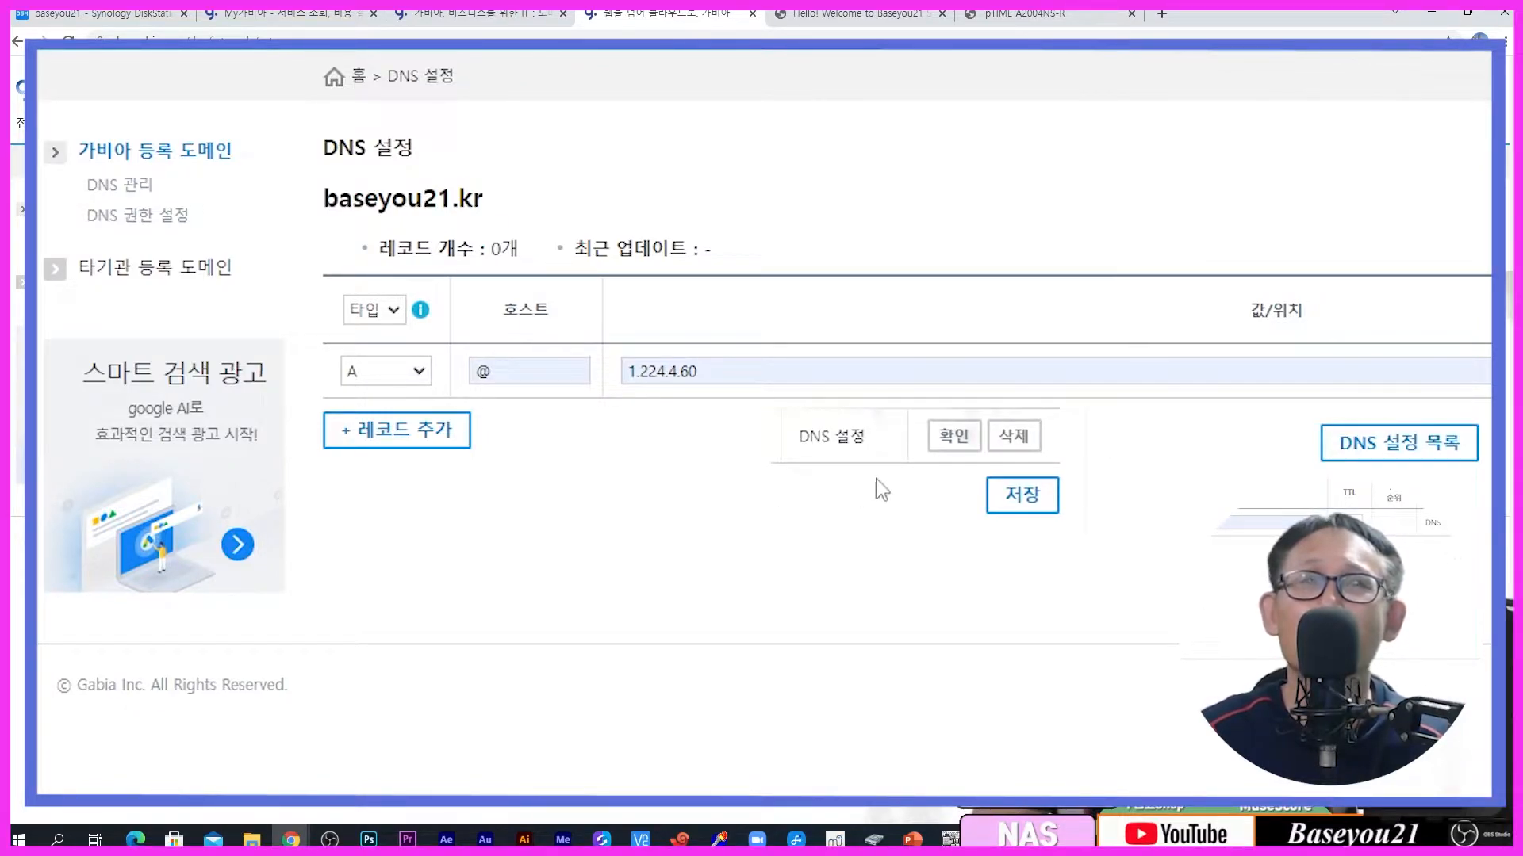
pyautogui.click(939, 447)
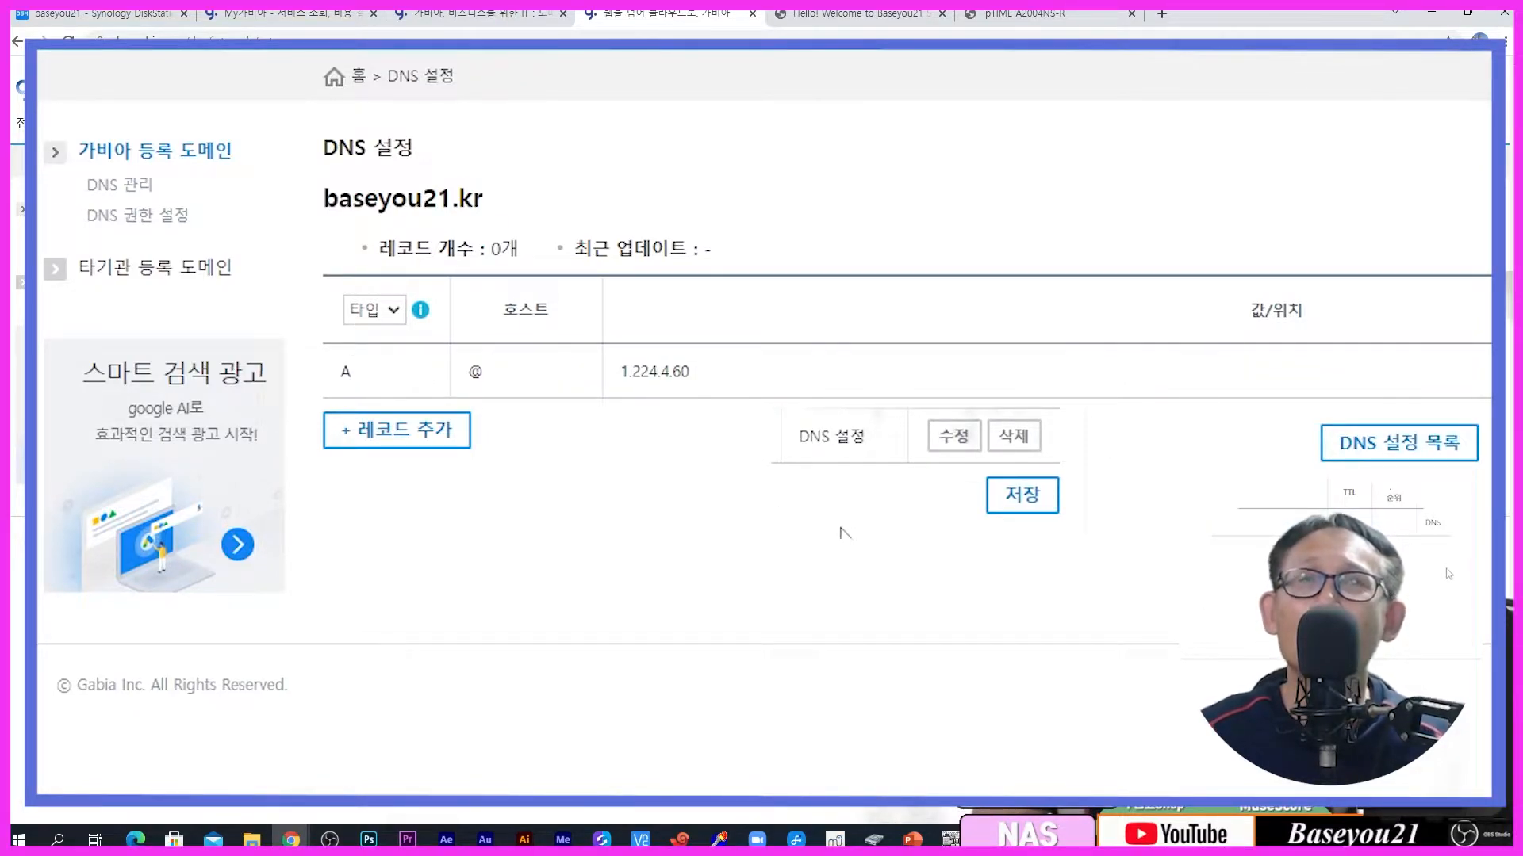
pyautogui.click(986, 510)
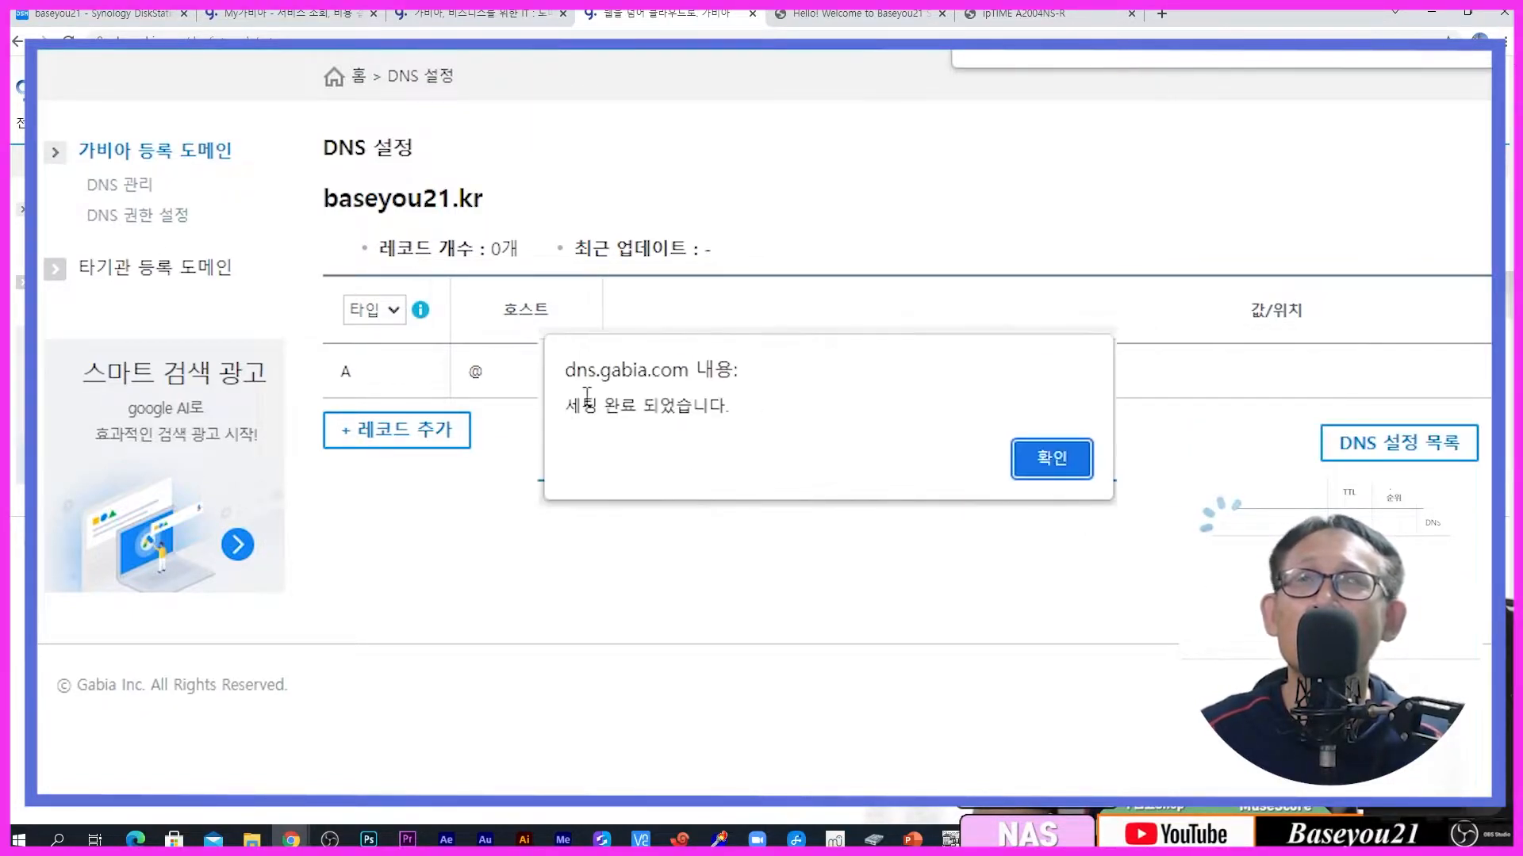
pyautogui.click(1023, 465)
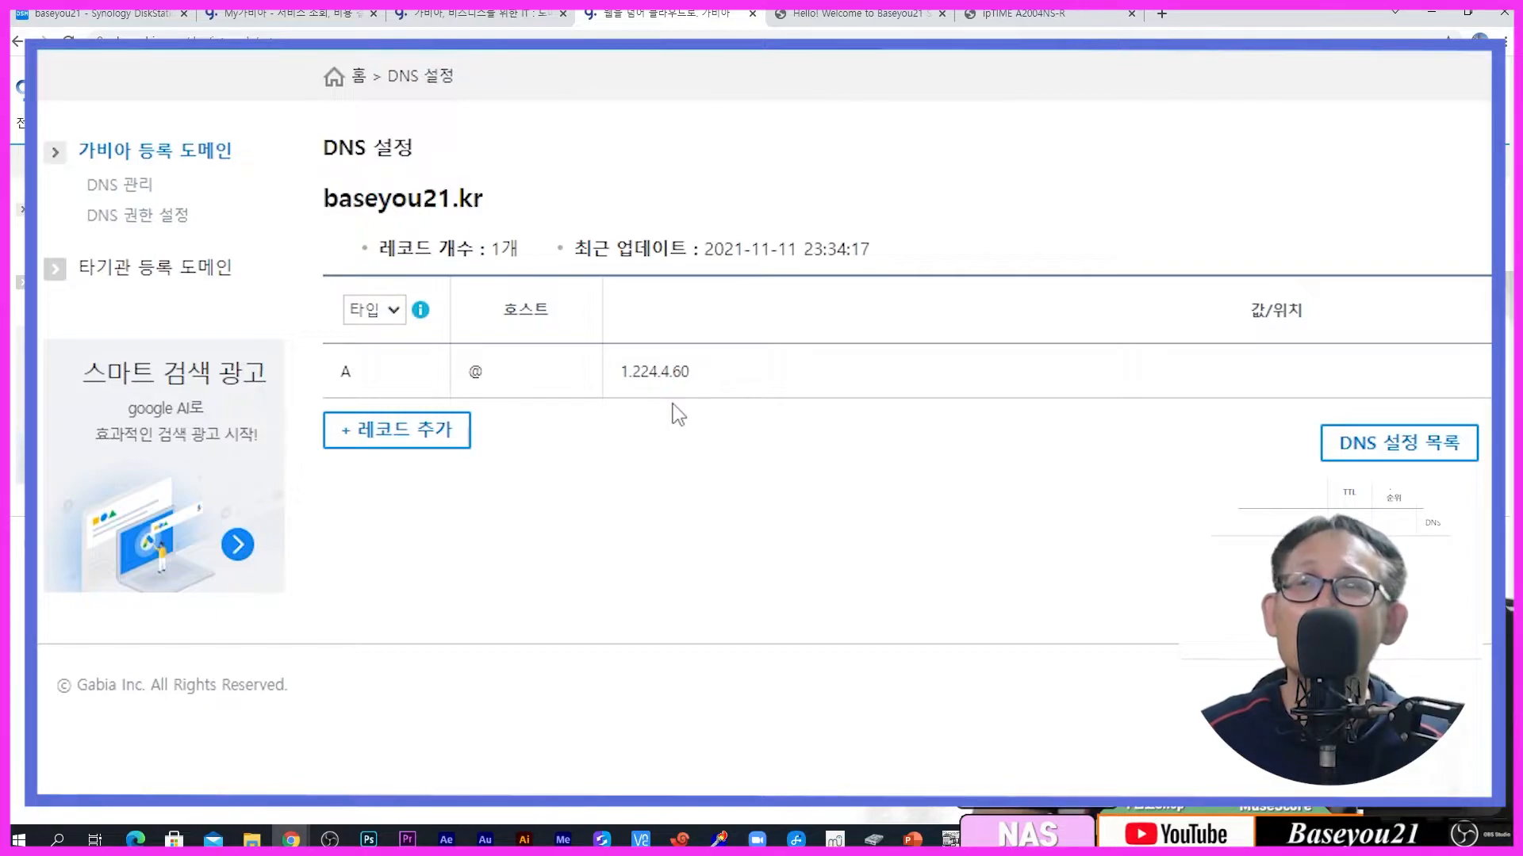
pyautogui.click(1036, 23)
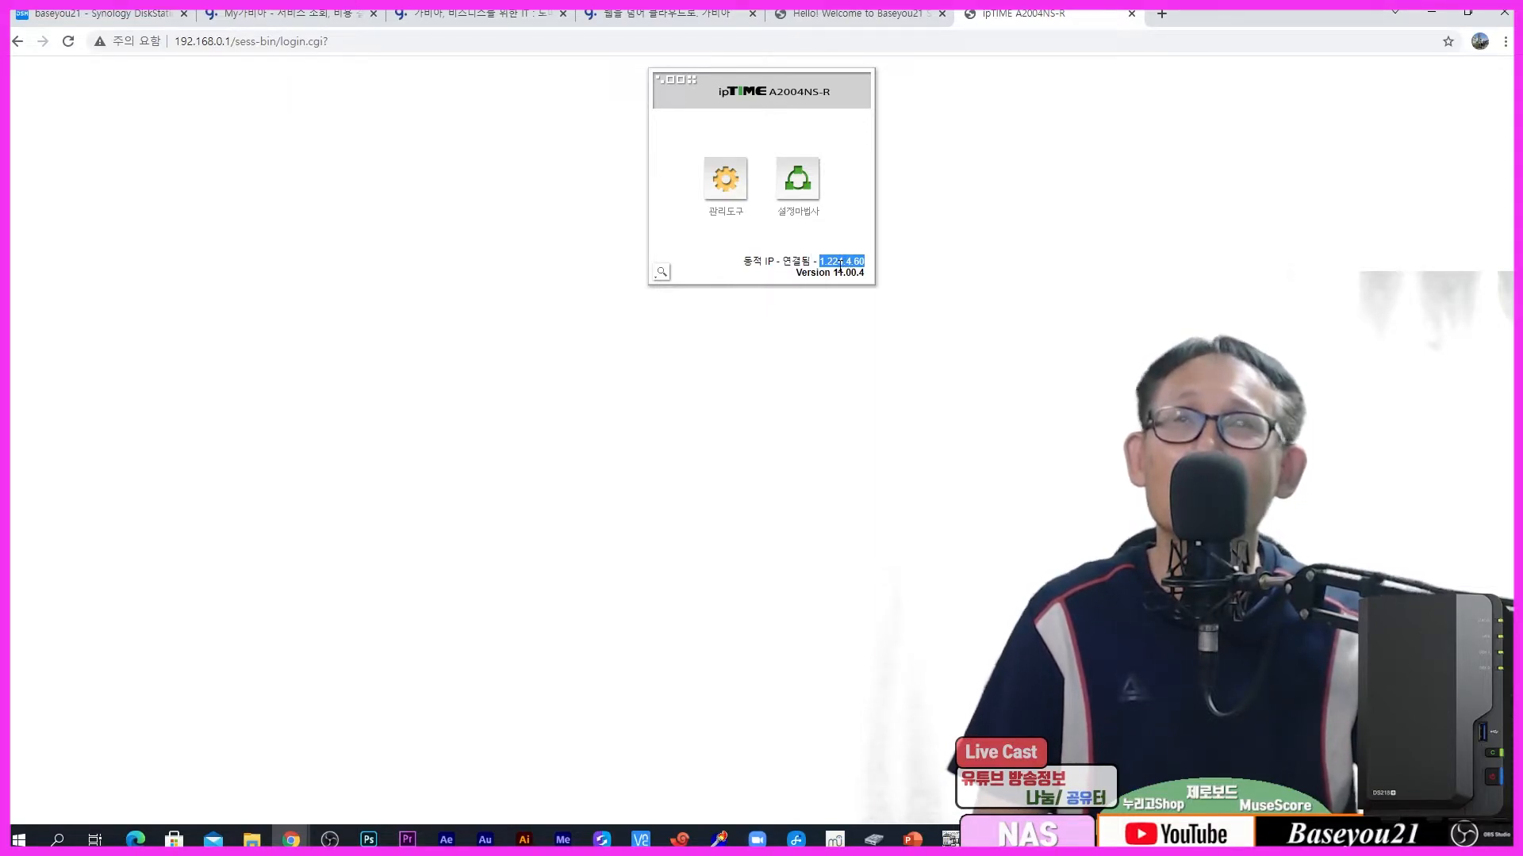
# Step: Open the router's port-forwarding rules under 관리도구 > 고급 설정 > NAT/라우터 관리 > 포트포워드 설정
pyautogui.click(728, 199)
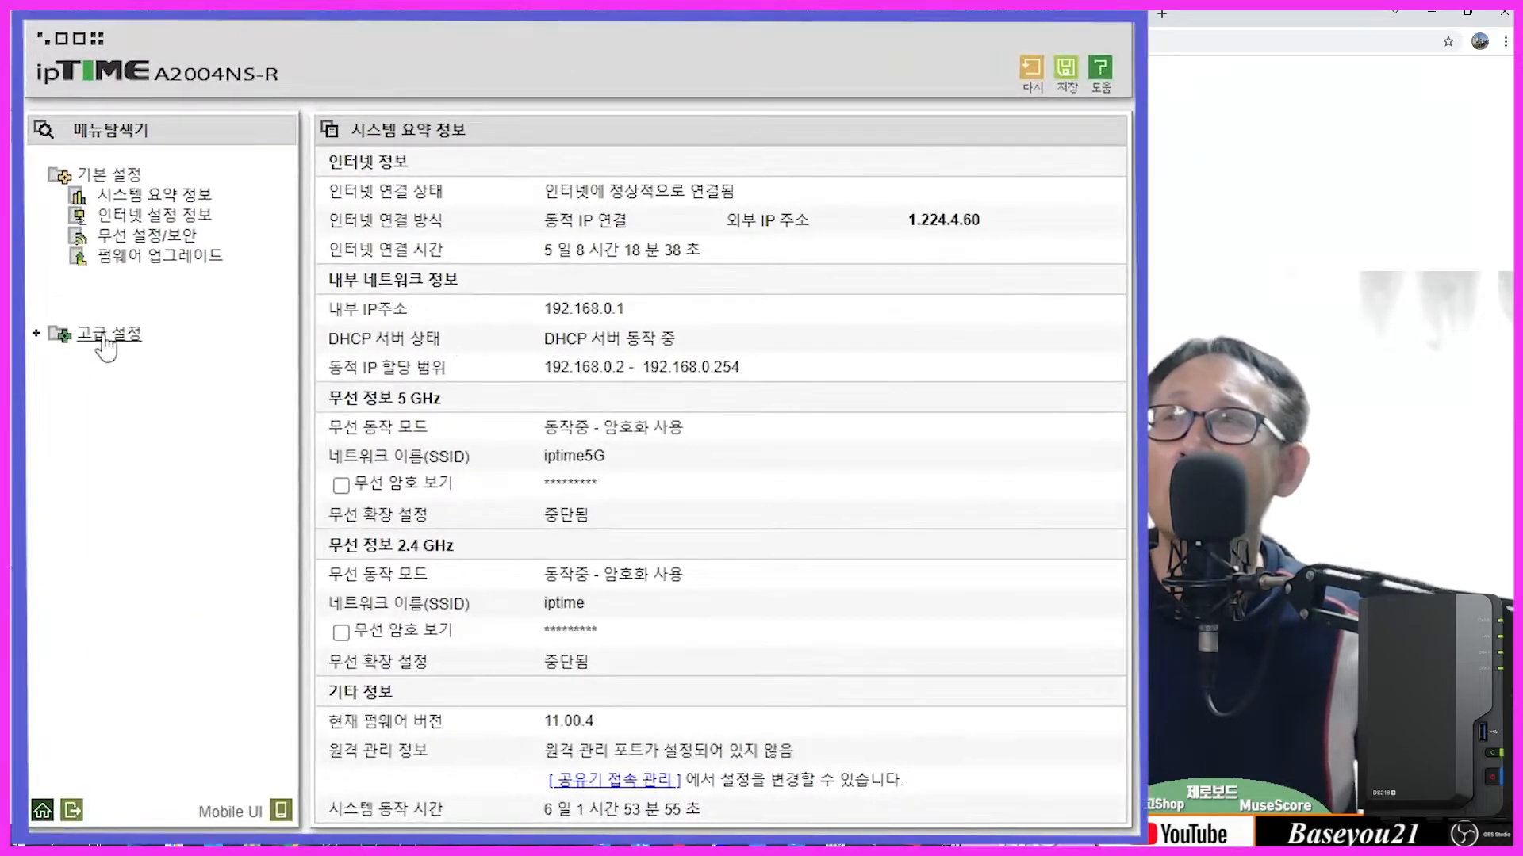
pyautogui.click(102, 336)
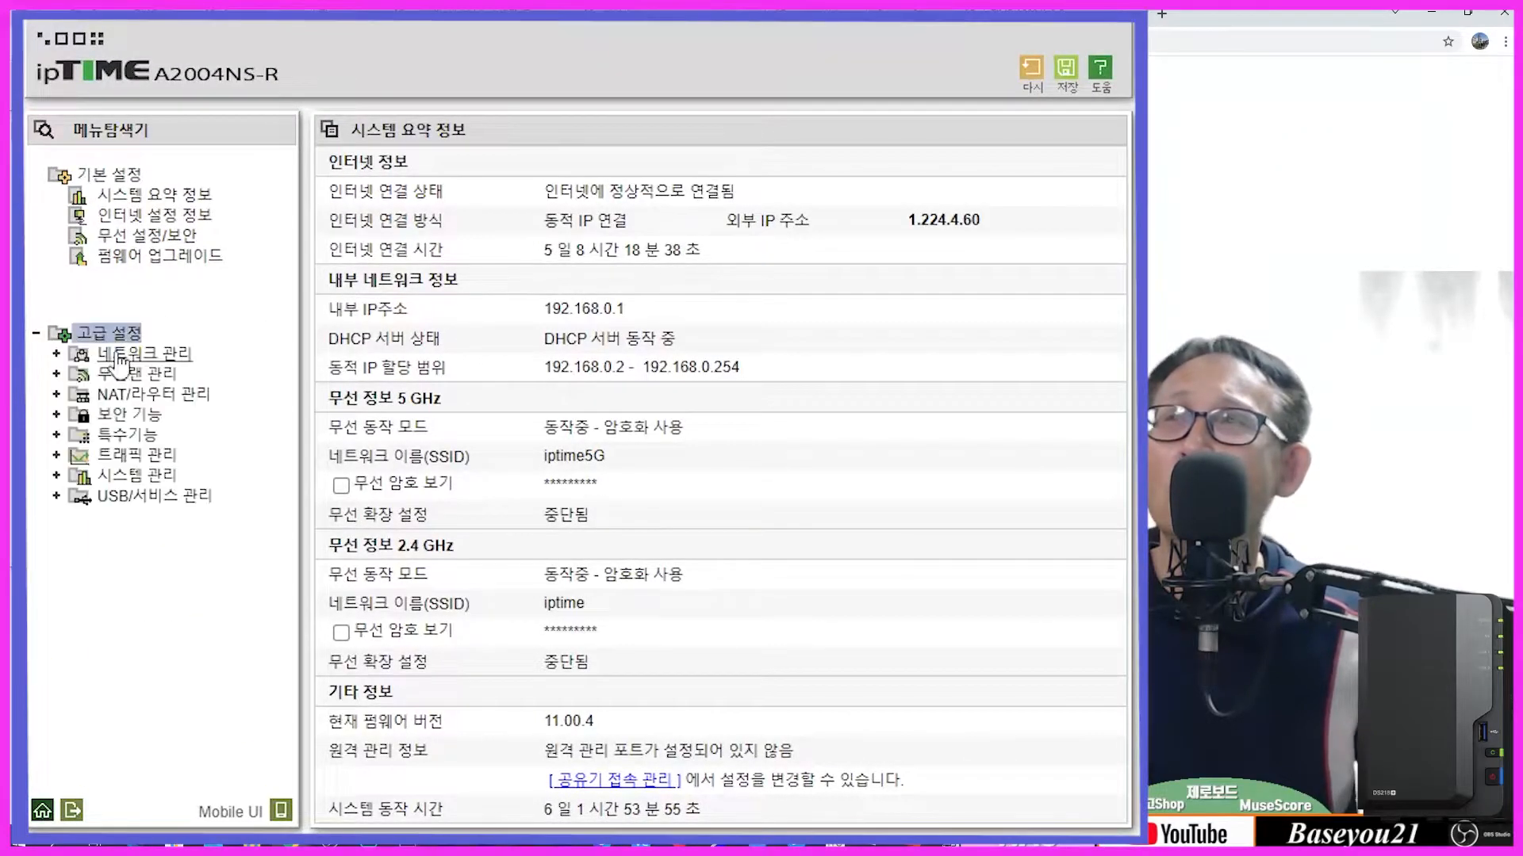
pyautogui.click(138, 394)
pyautogui.click(167, 414)
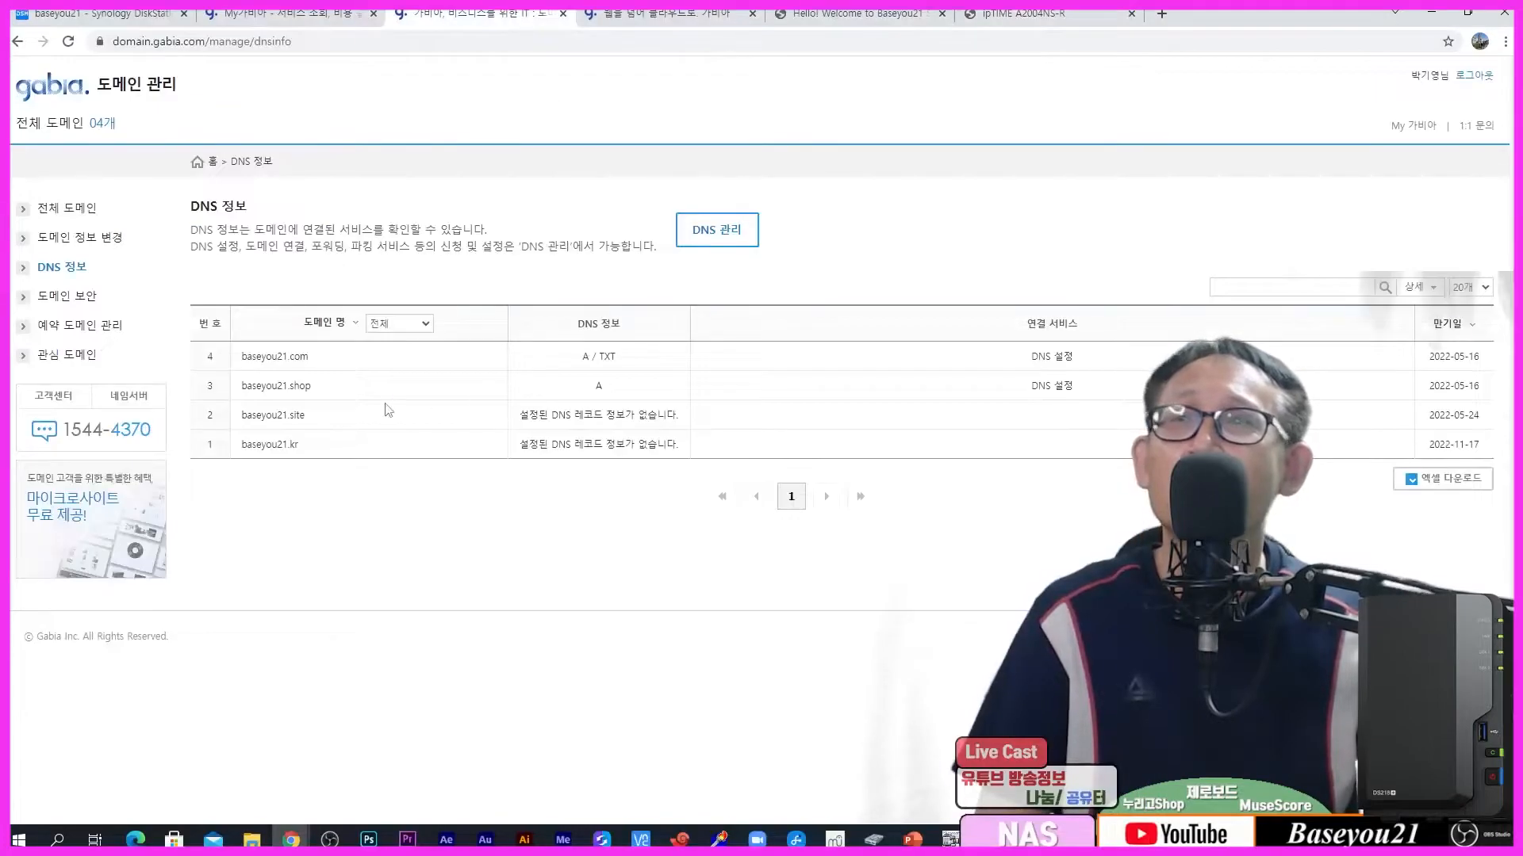
# Step: Delete the @ A record in baseyou21.kr's DNS settings and save the change
pyautogui.click(634, 15)
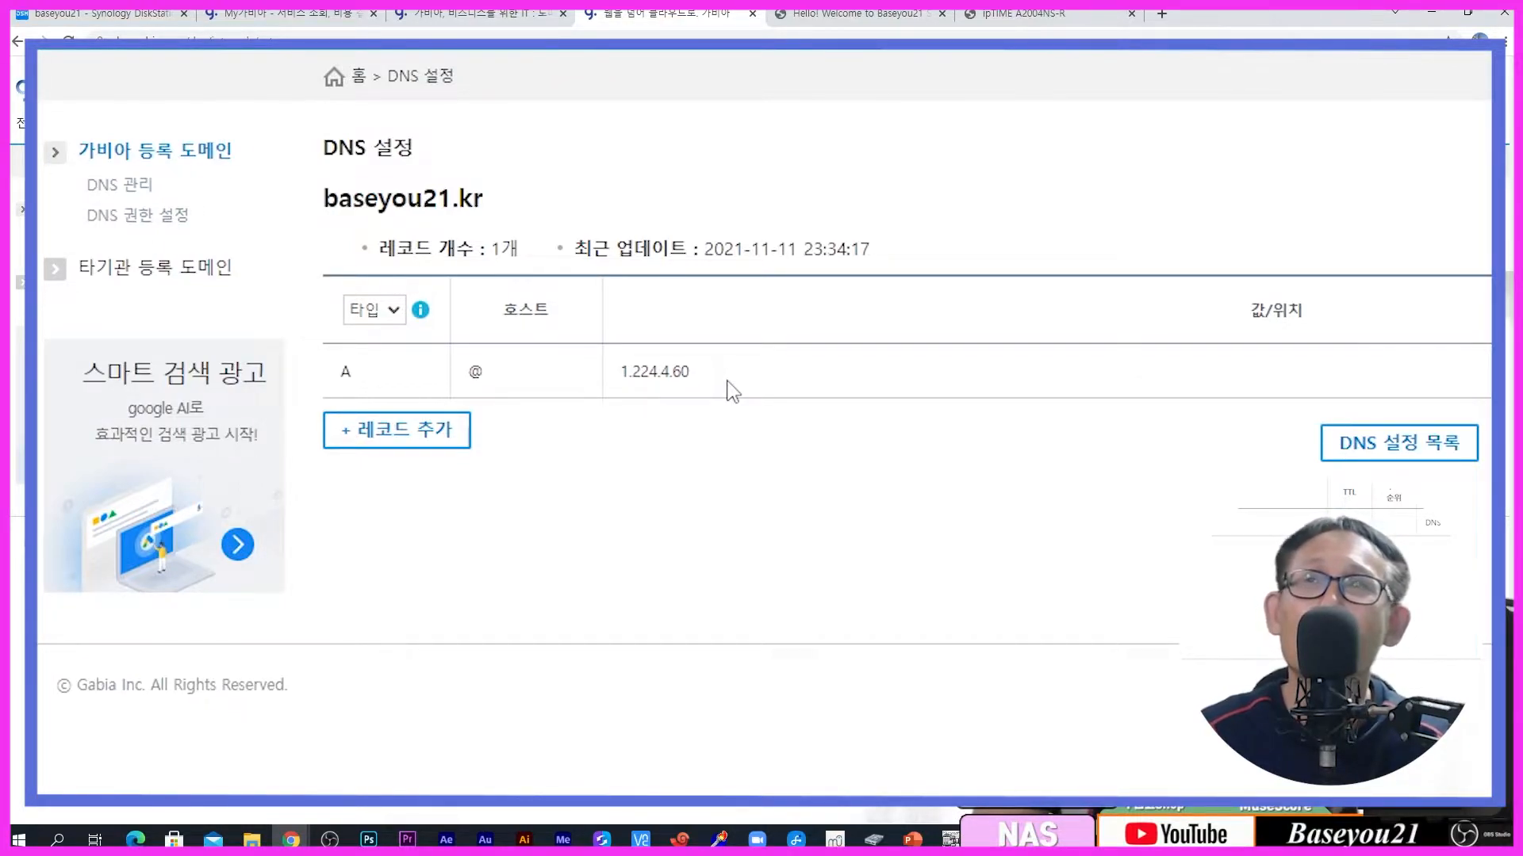
pyautogui.click(1480, 371)
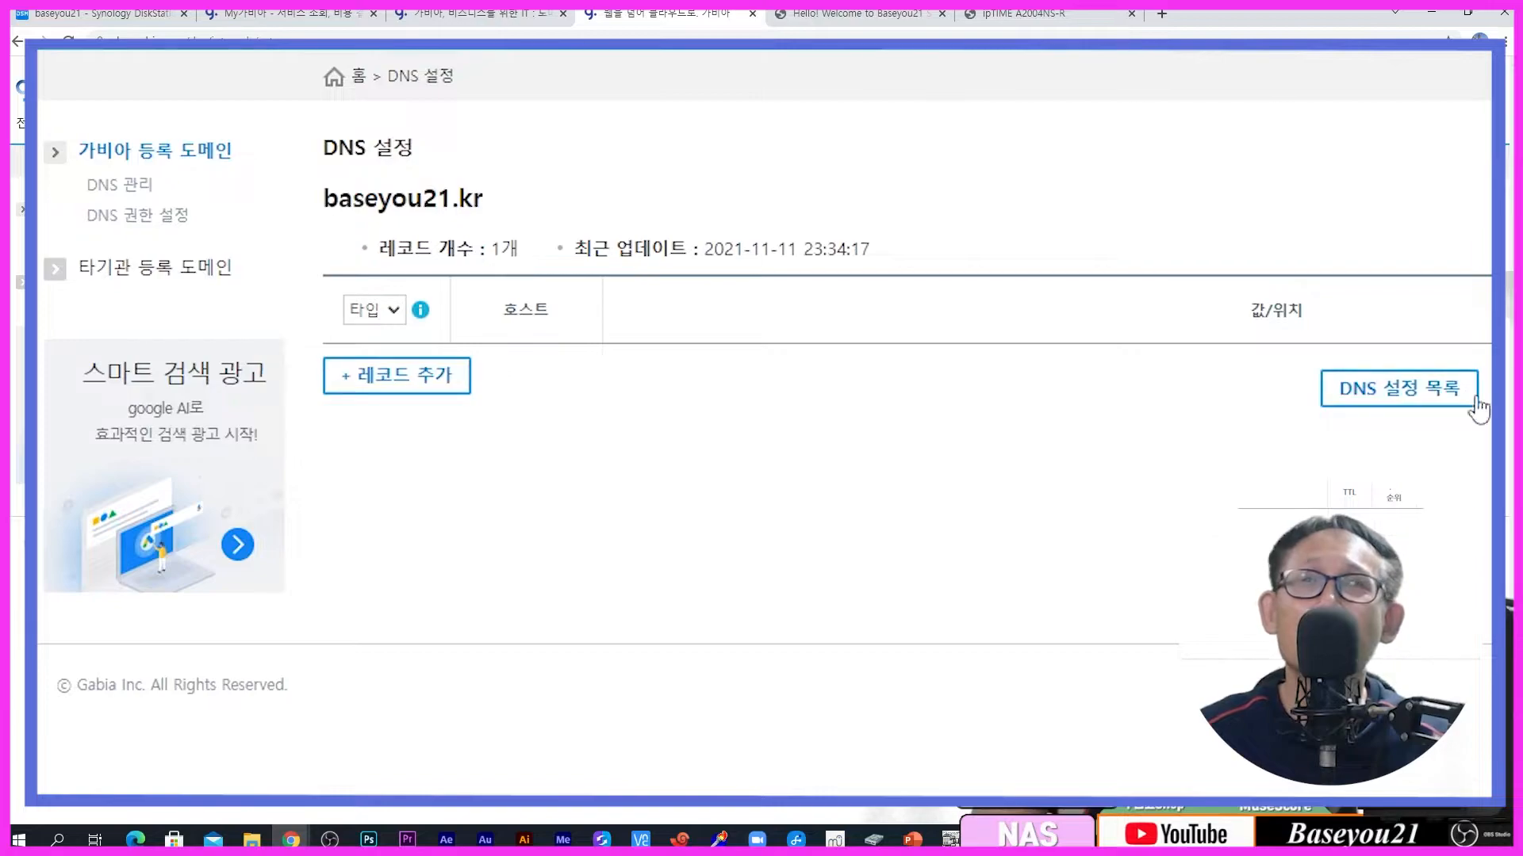
pyautogui.click(1384, 453)
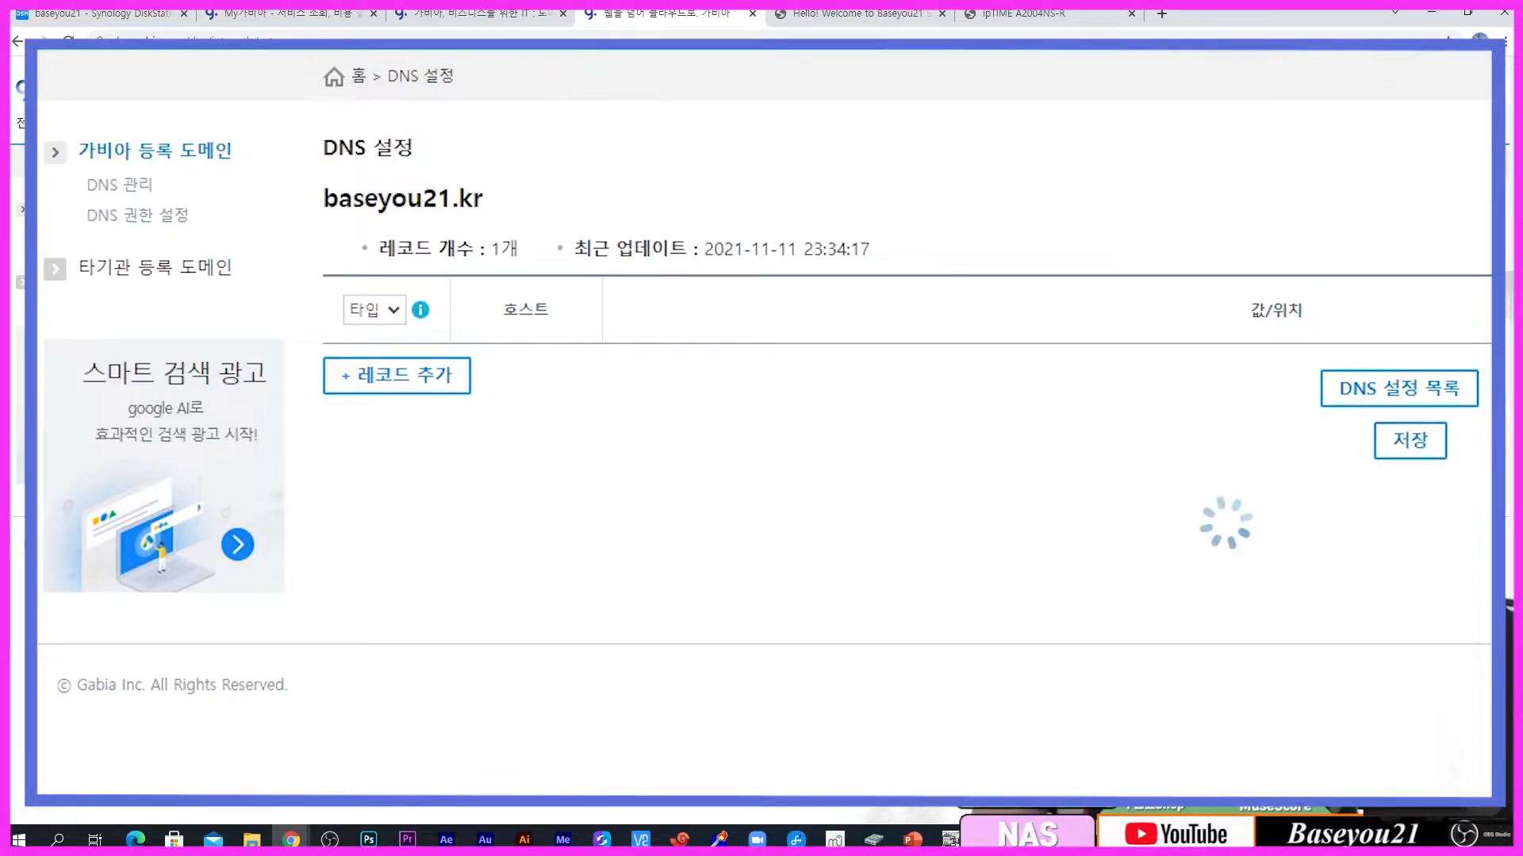
pyautogui.click(1052, 460)
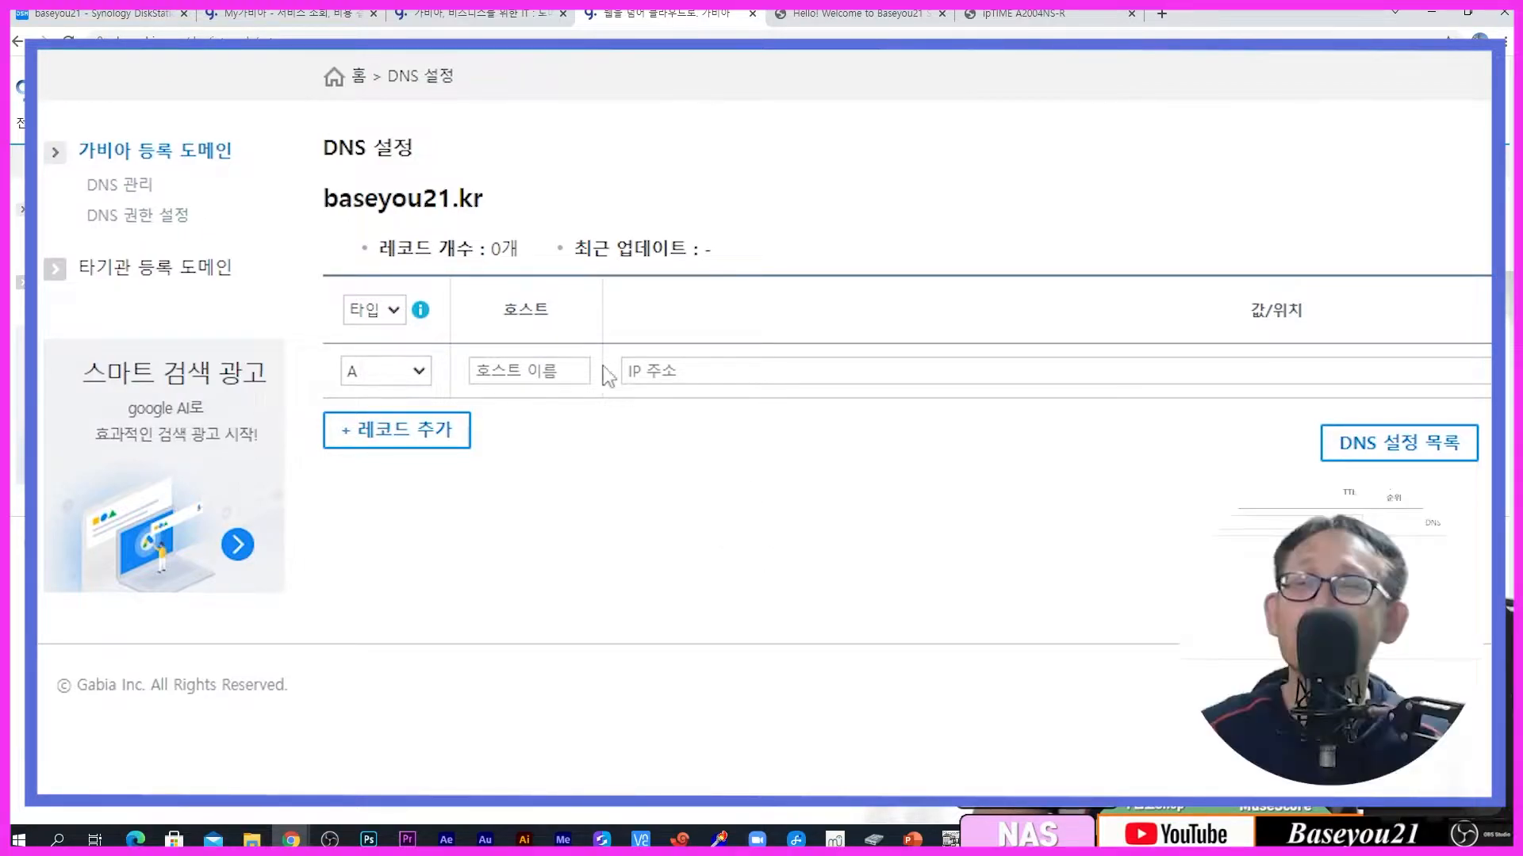
pyautogui.moveTo(316, 198); pyautogui.dragTo(523, 195)
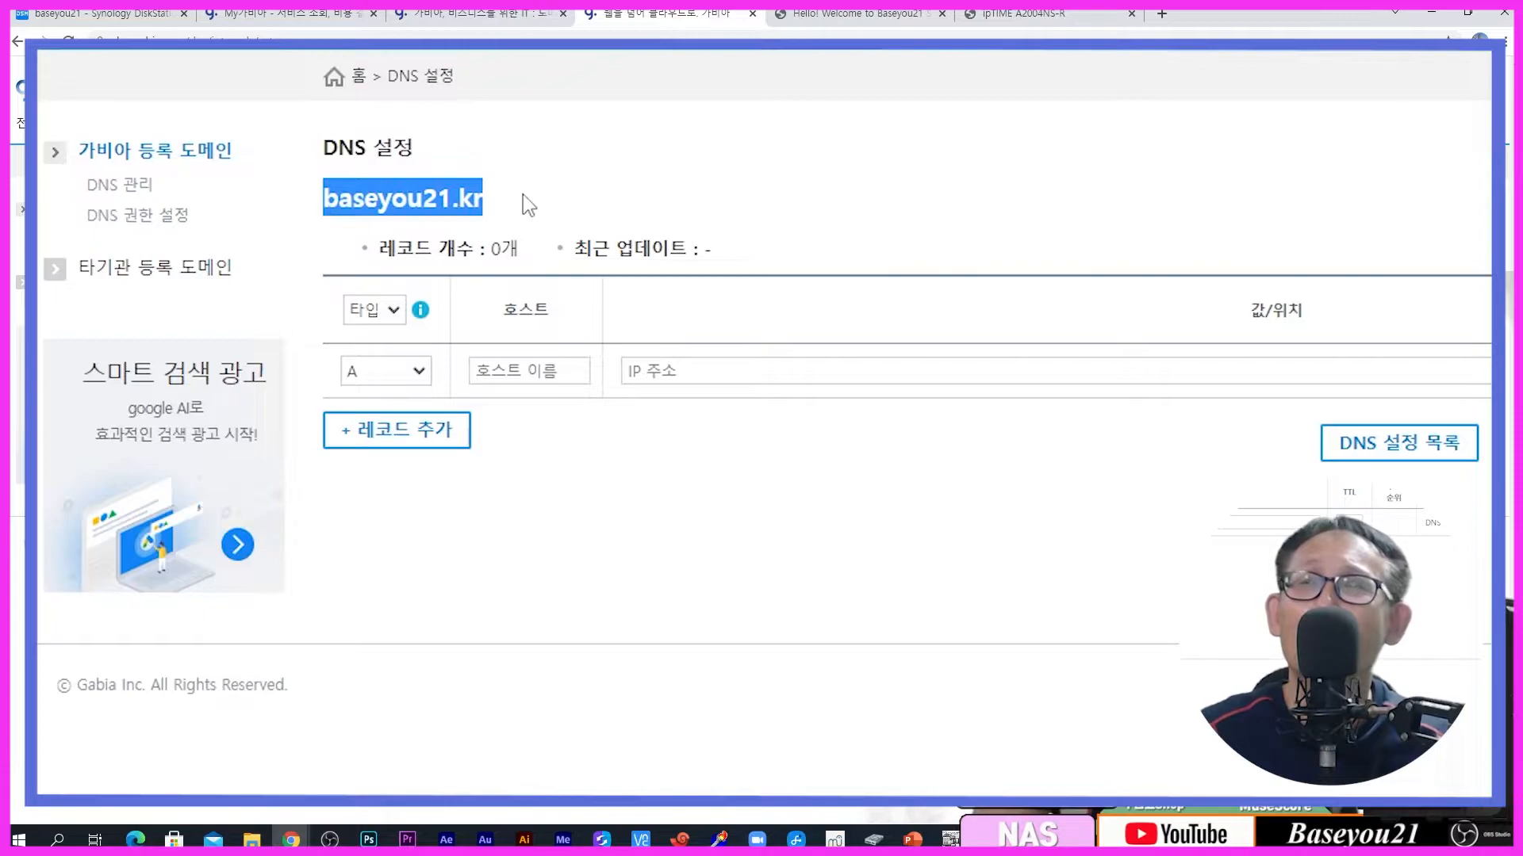
pyautogui.click(597, 428)
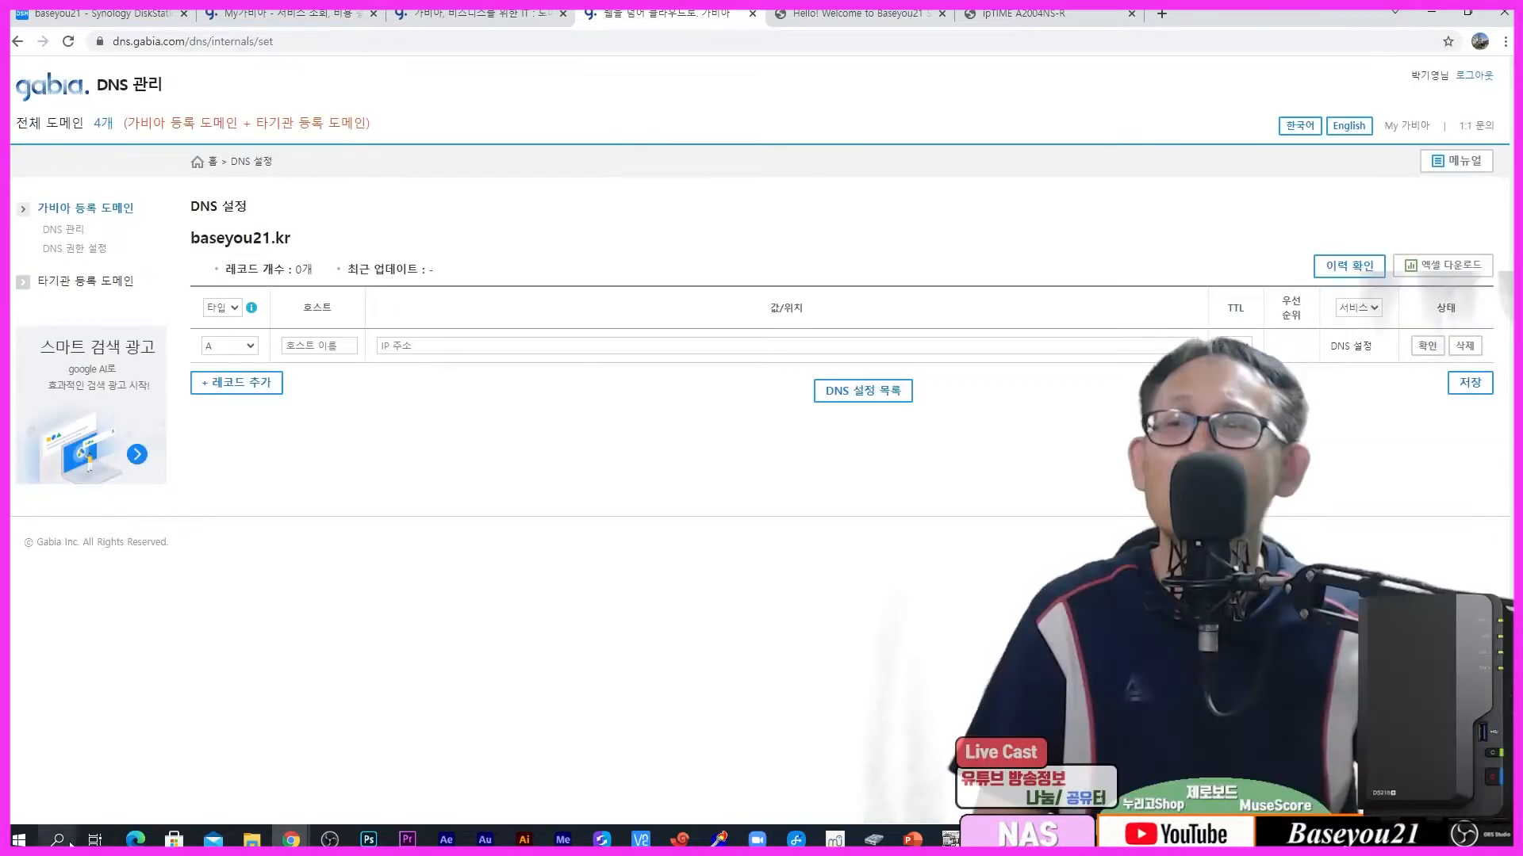
# Step: Open Command Prompt and run 'nslookup baseyou21.kr', which reports Server failed
pyautogui.click(68, 842)
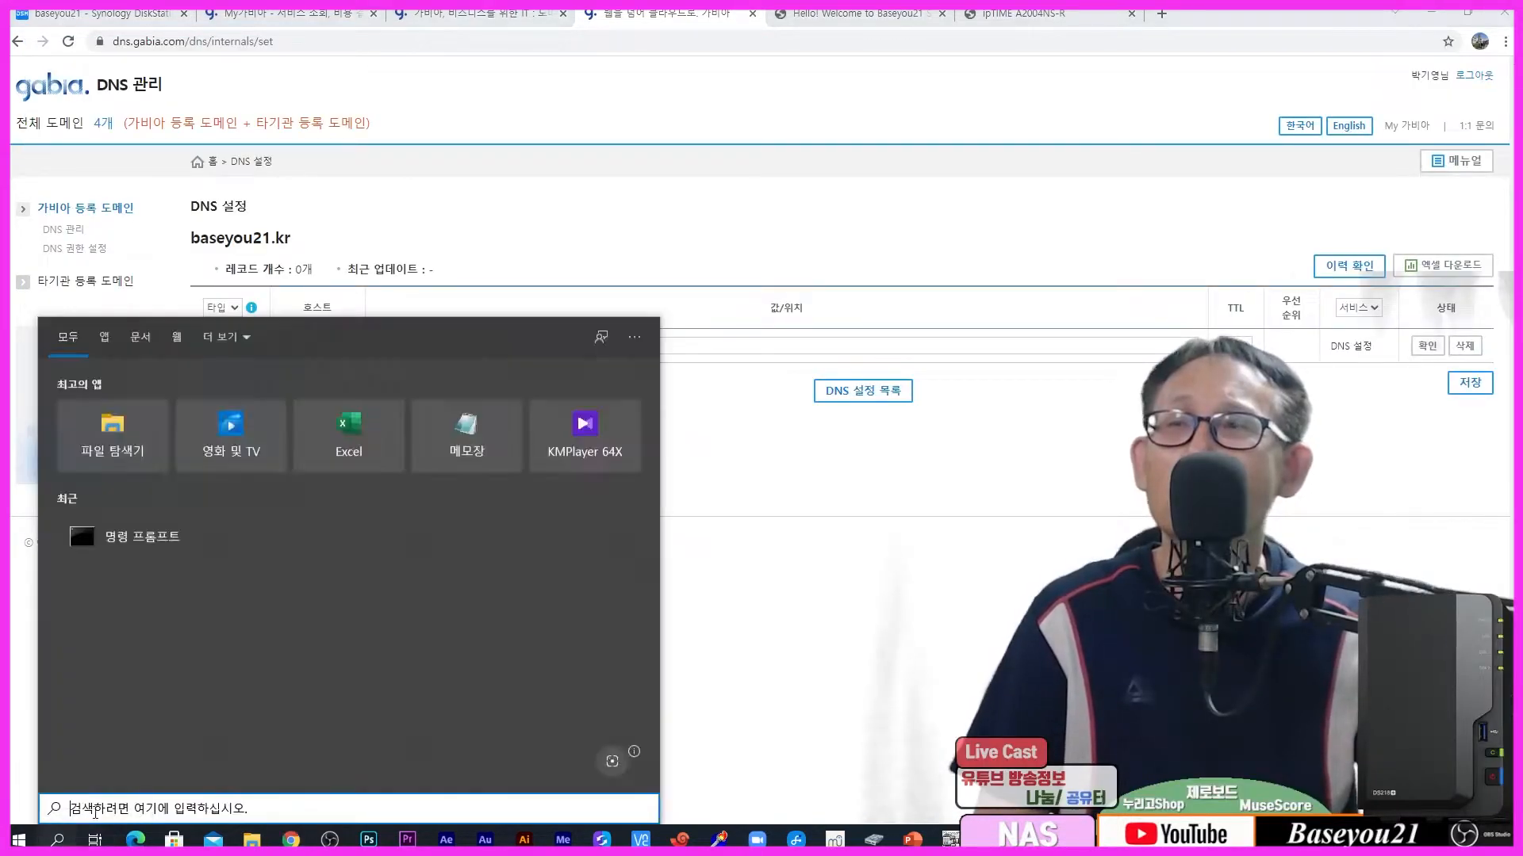
pyautogui.click(132, 548)
pyautogui.click(711, 608)
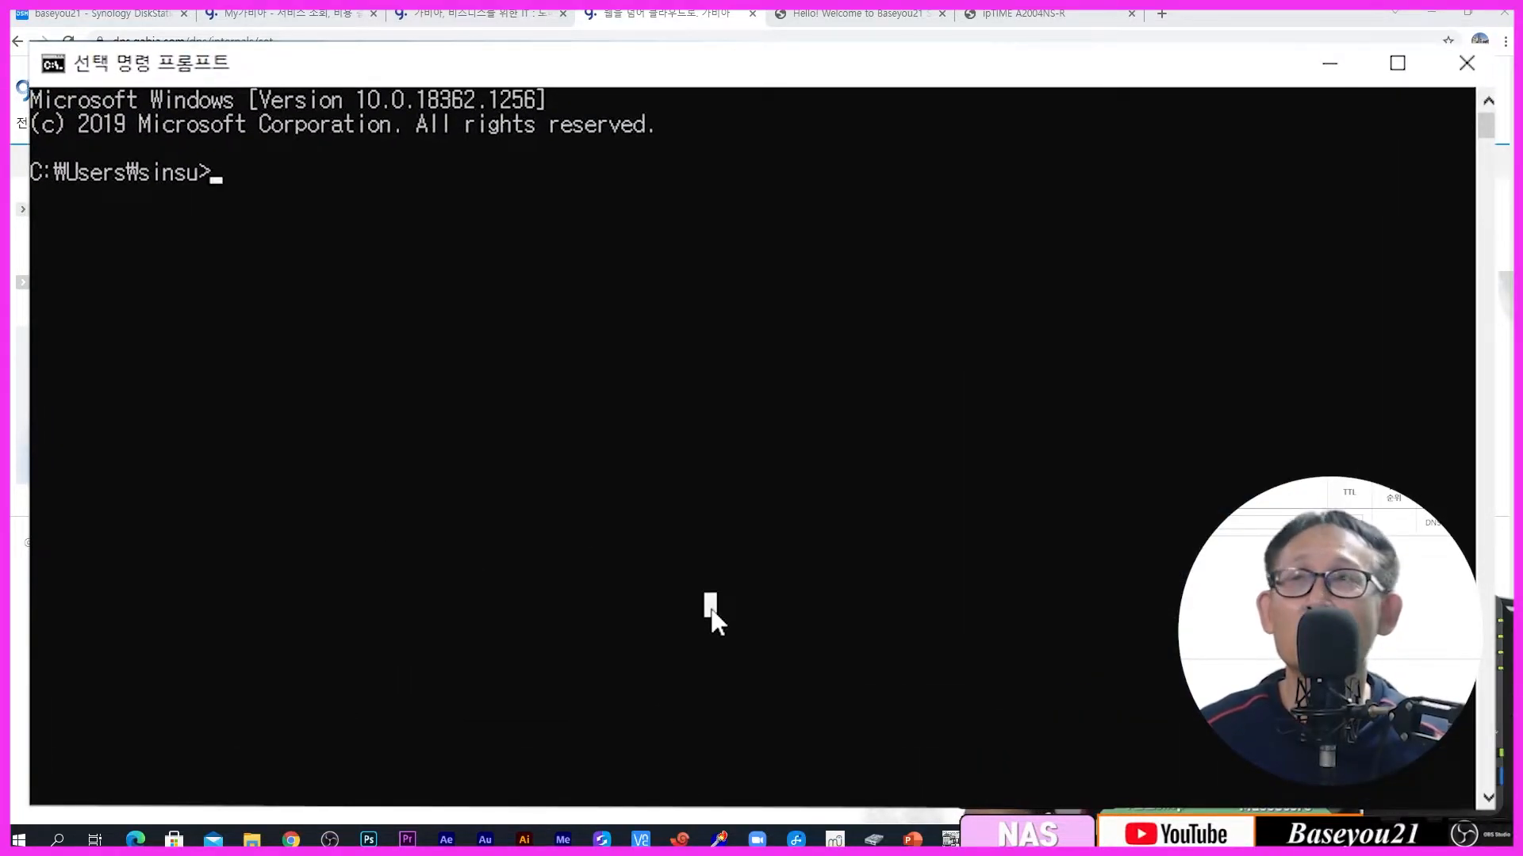
pyautogui.press('Escape')
pyautogui.write('ns')
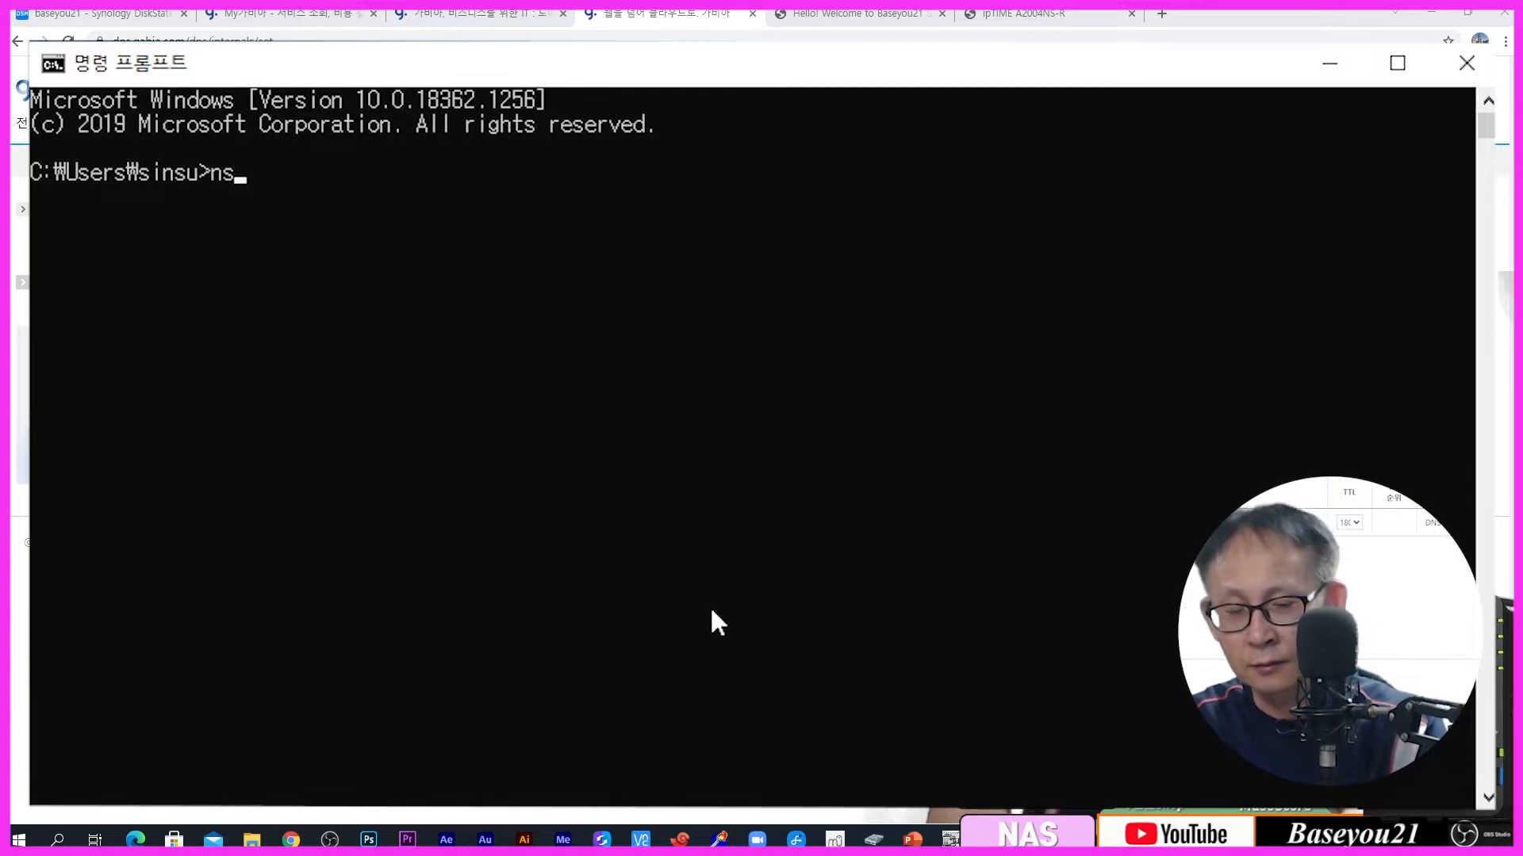
pyautogui.write('lookup baseyou21.kr')
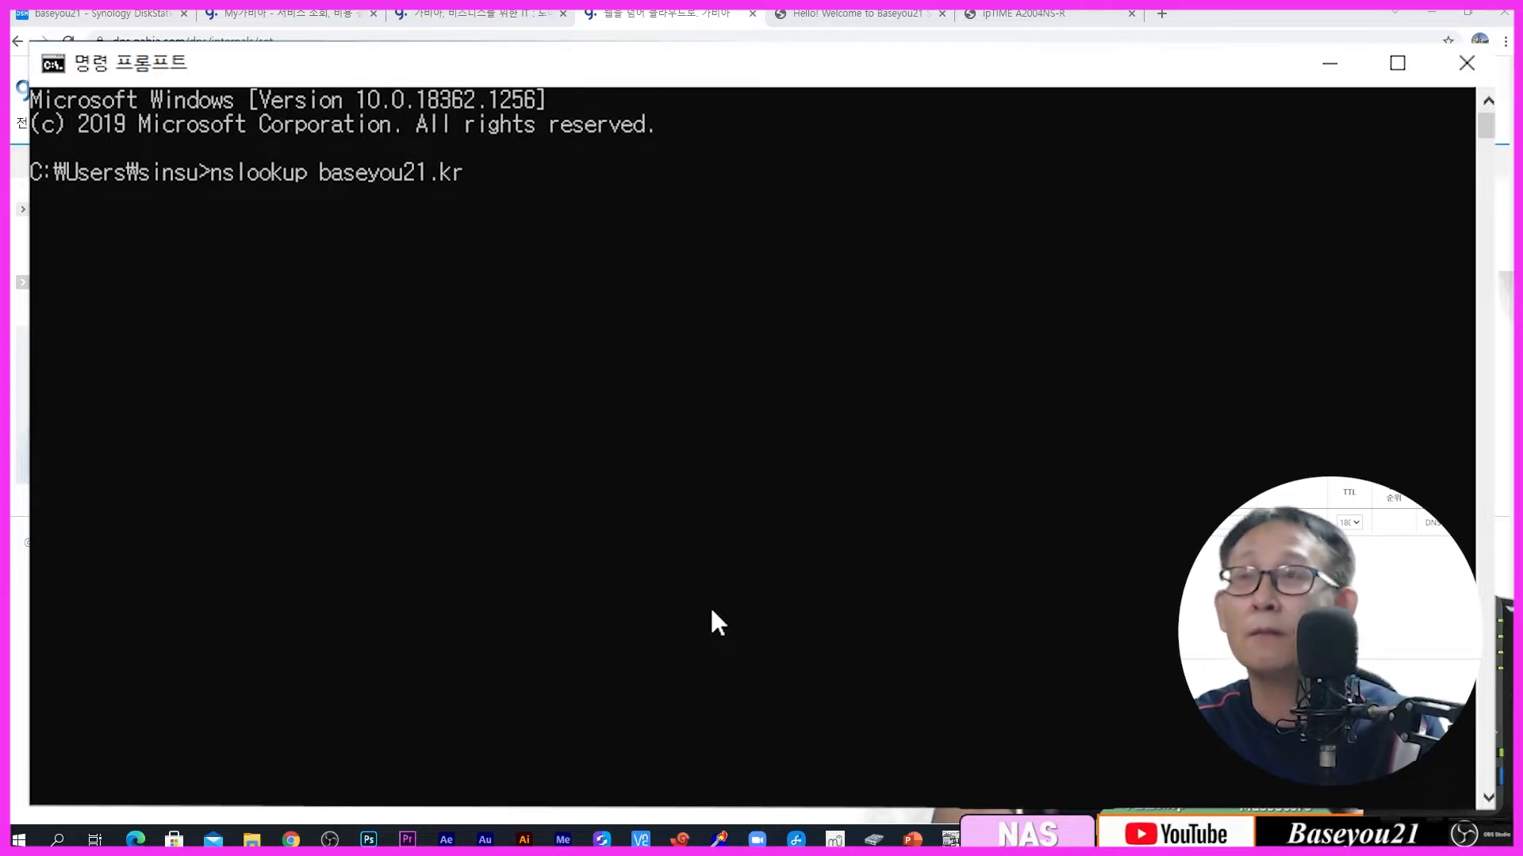
pyautogui.press('Return')
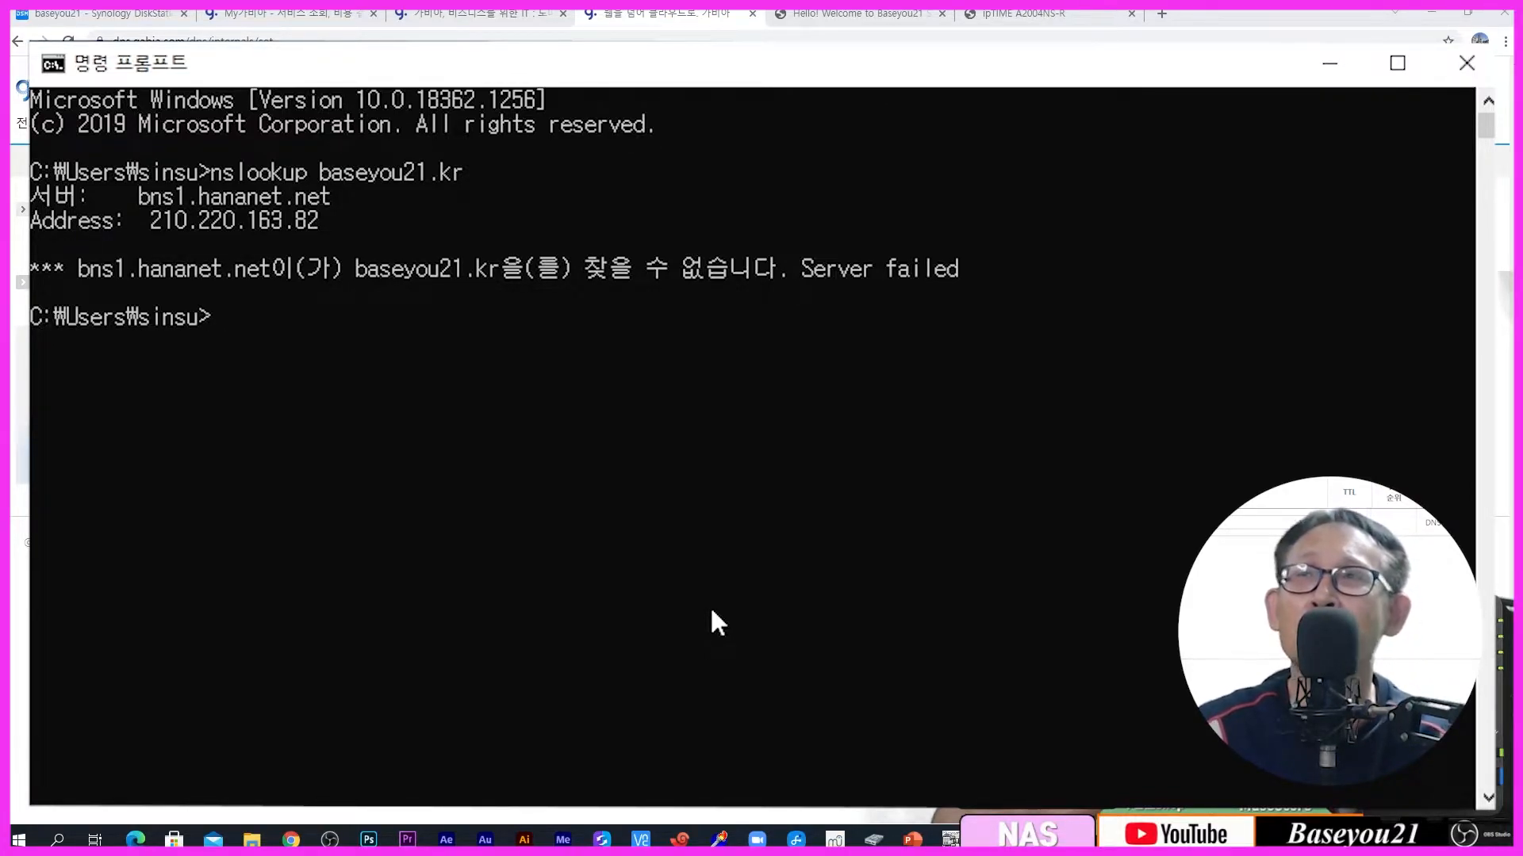
# Step: Edit the recalled command into 'ping baseyou21.kr' and run it; the host isn't found
pyautogui.press('Up')
pyautogui.press('Left')
pyautogui.press('Left')
pyautogui.press('Left')
pyautogui.press('Left')
pyautogui.press('Left')
pyautogui.press('Left')
pyautogui.press('Left')
pyautogui.press('Left')
pyautogui.press('Left')
pyautogui.press('Left')
pyautogui.press('Left')
pyautogui.press('Left')
pyautogui.press('Left')
pyautogui.press('Left')
pyautogui.press('Left')
pyautogui.press('Left')
pyautogui.press('Left')
pyautogui.press('Left')
pyautogui.press('Left')
pyautogui.press('Left')
pyautogui.press('Delete')
pyautogui.press('Delete')
pyautogui.press('Delete')
pyautogui.press('Delete')
pyautogui.press('Delete')
pyautogui.press('Delete')
pyautogui.press('Delete')
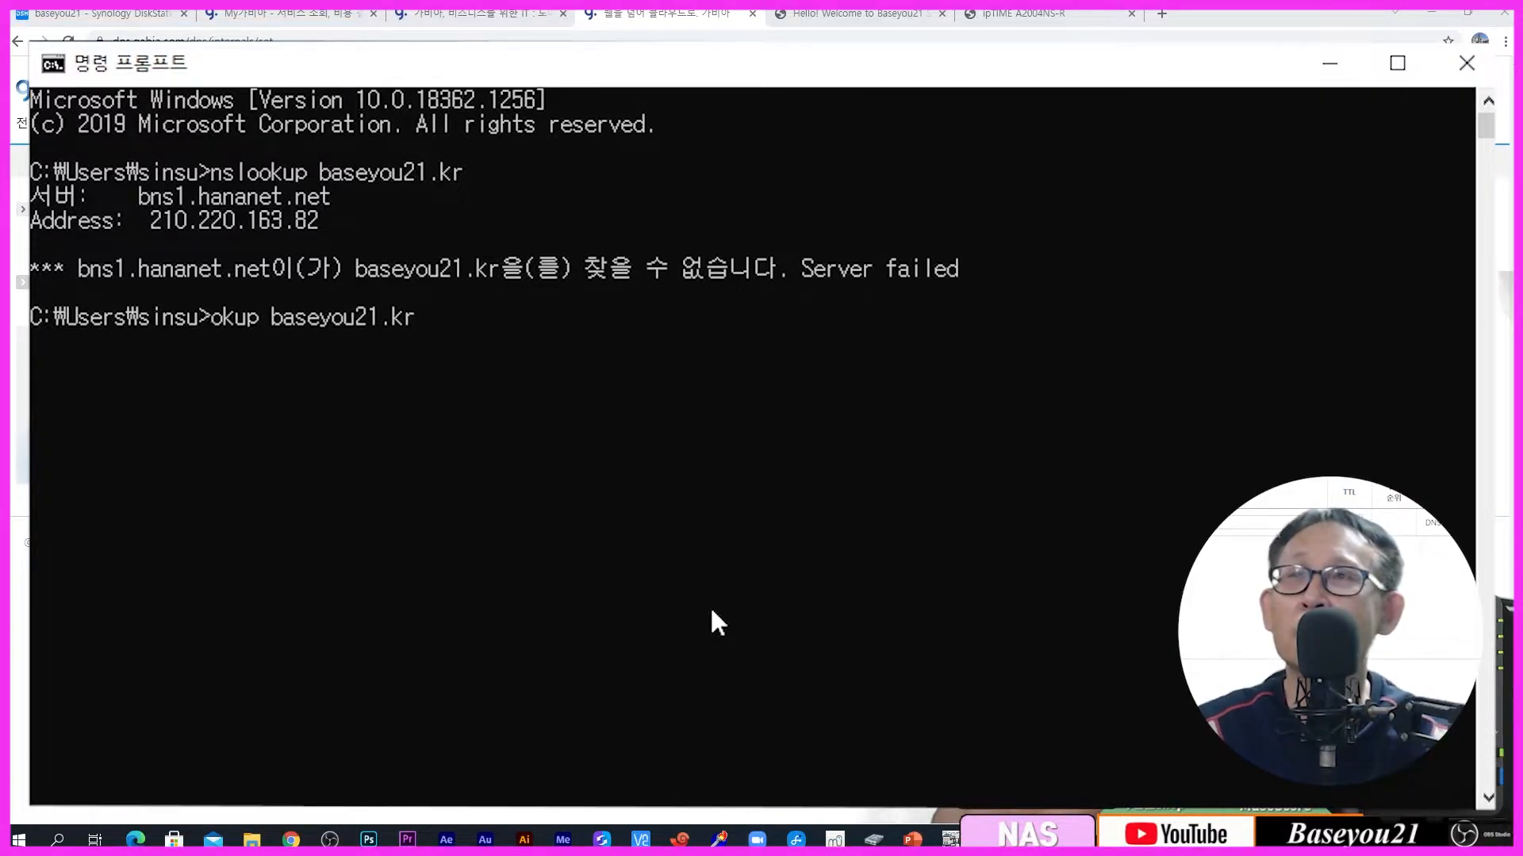
pyautogui.press('Delete')
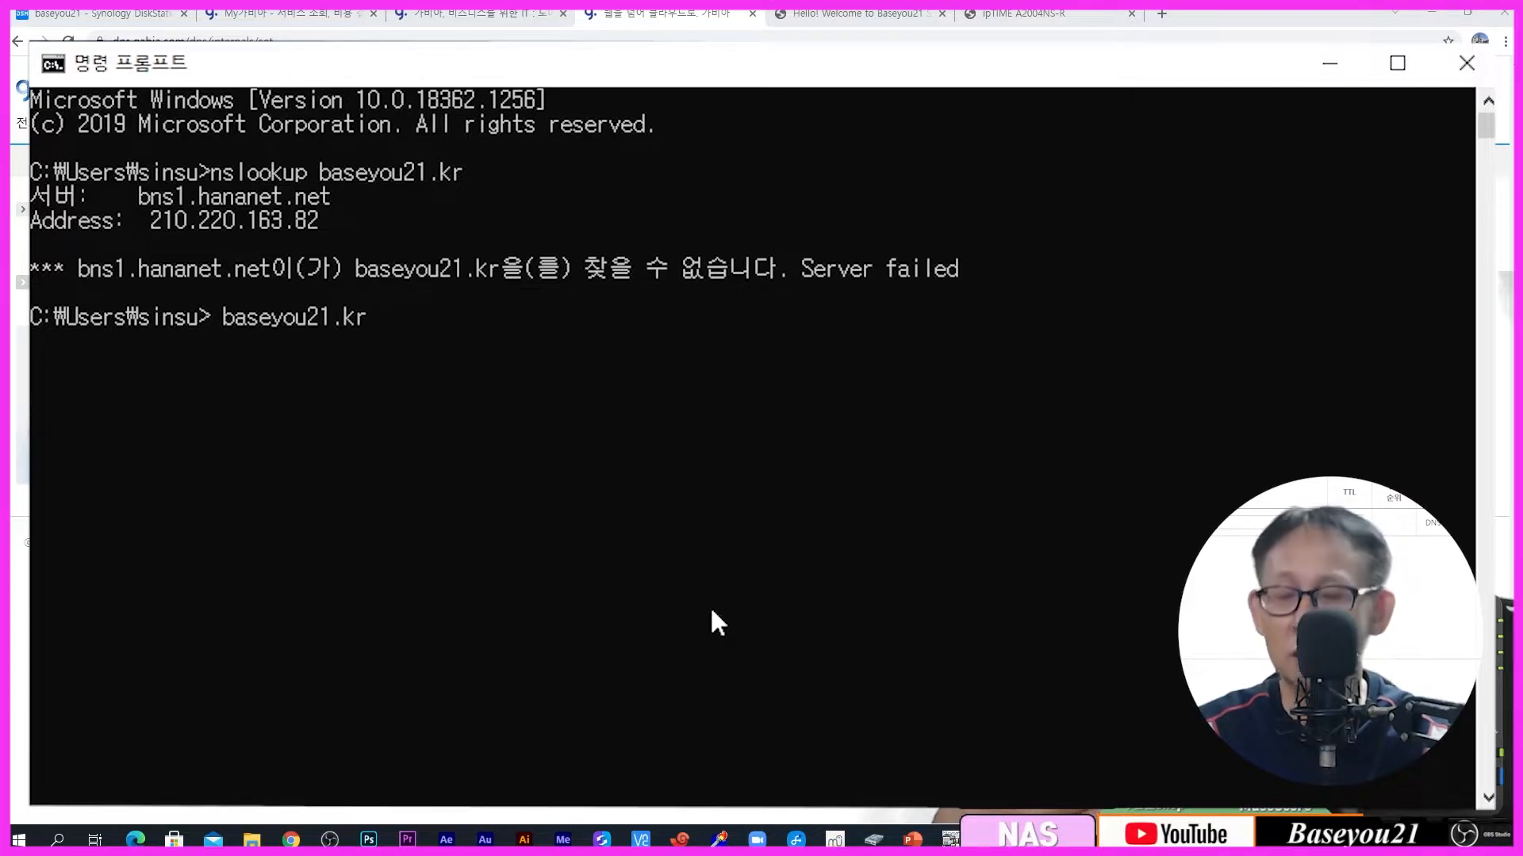
pyautogui.write('ping')
pyautogui.press('Return')
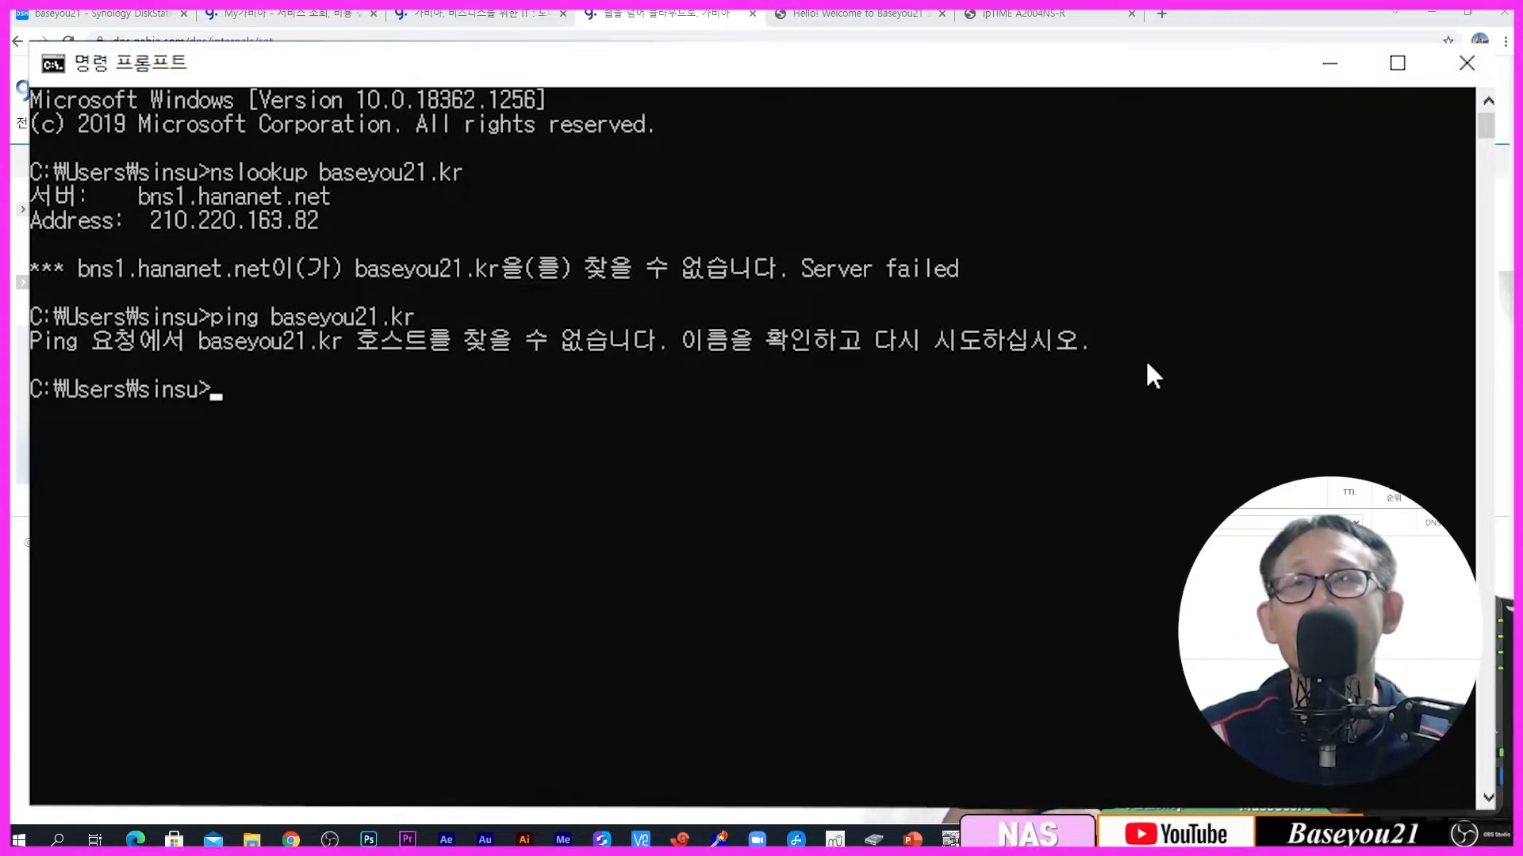
# Step: Back in Gabia DNS, enter @ as the host of the new A record
pyautogui.click(1330, 62)
pyautogui.click(339, 344)
pyautogui.write('@')
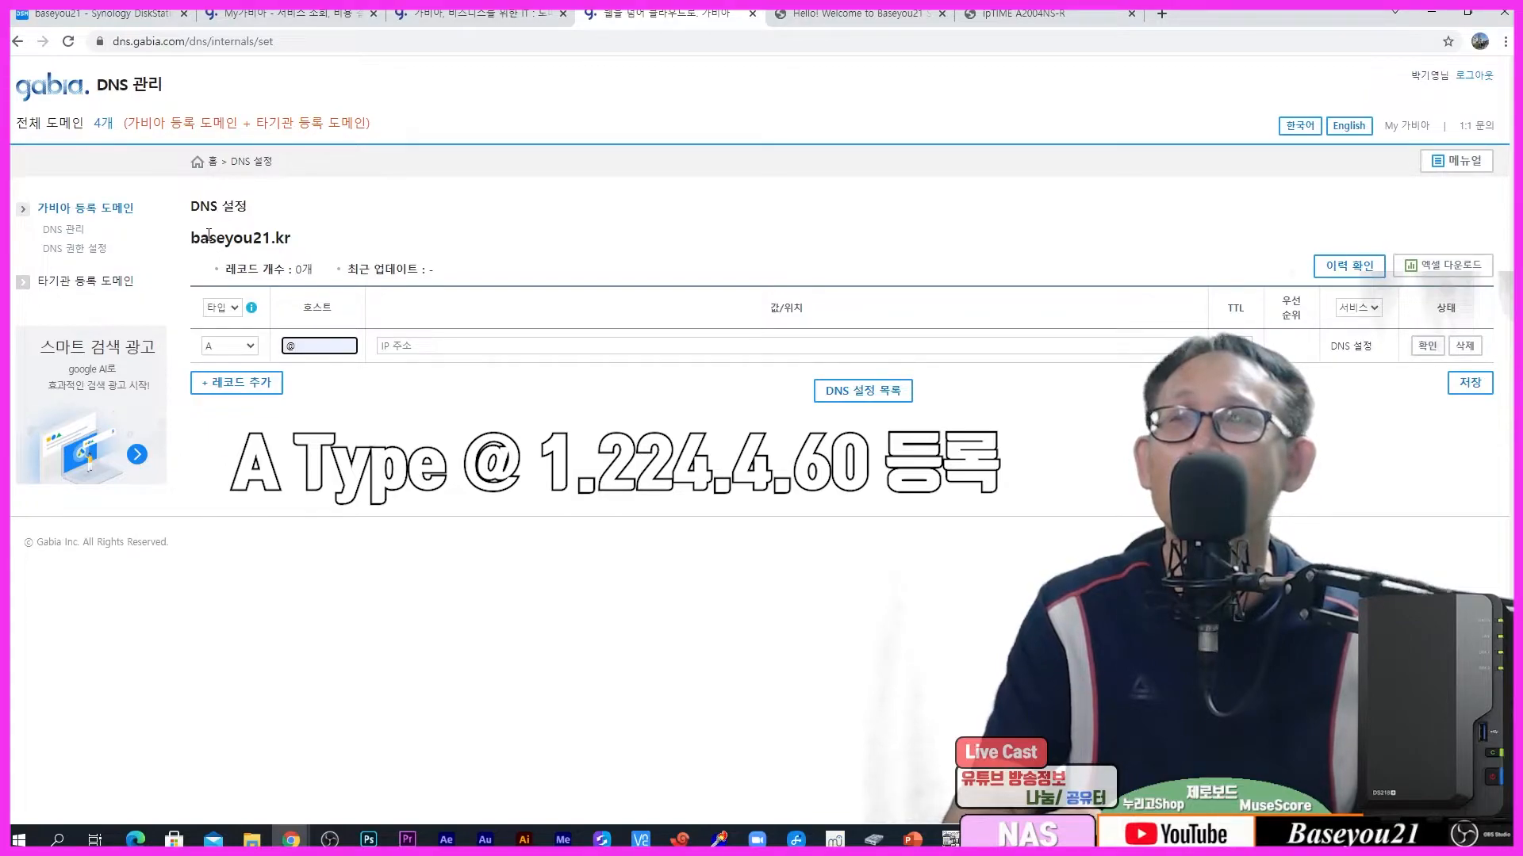
# Step: Give the @ record the value 1.224.4.60, confirm and save it, then return to Command Prompt
pyautogui.click(469, 345)
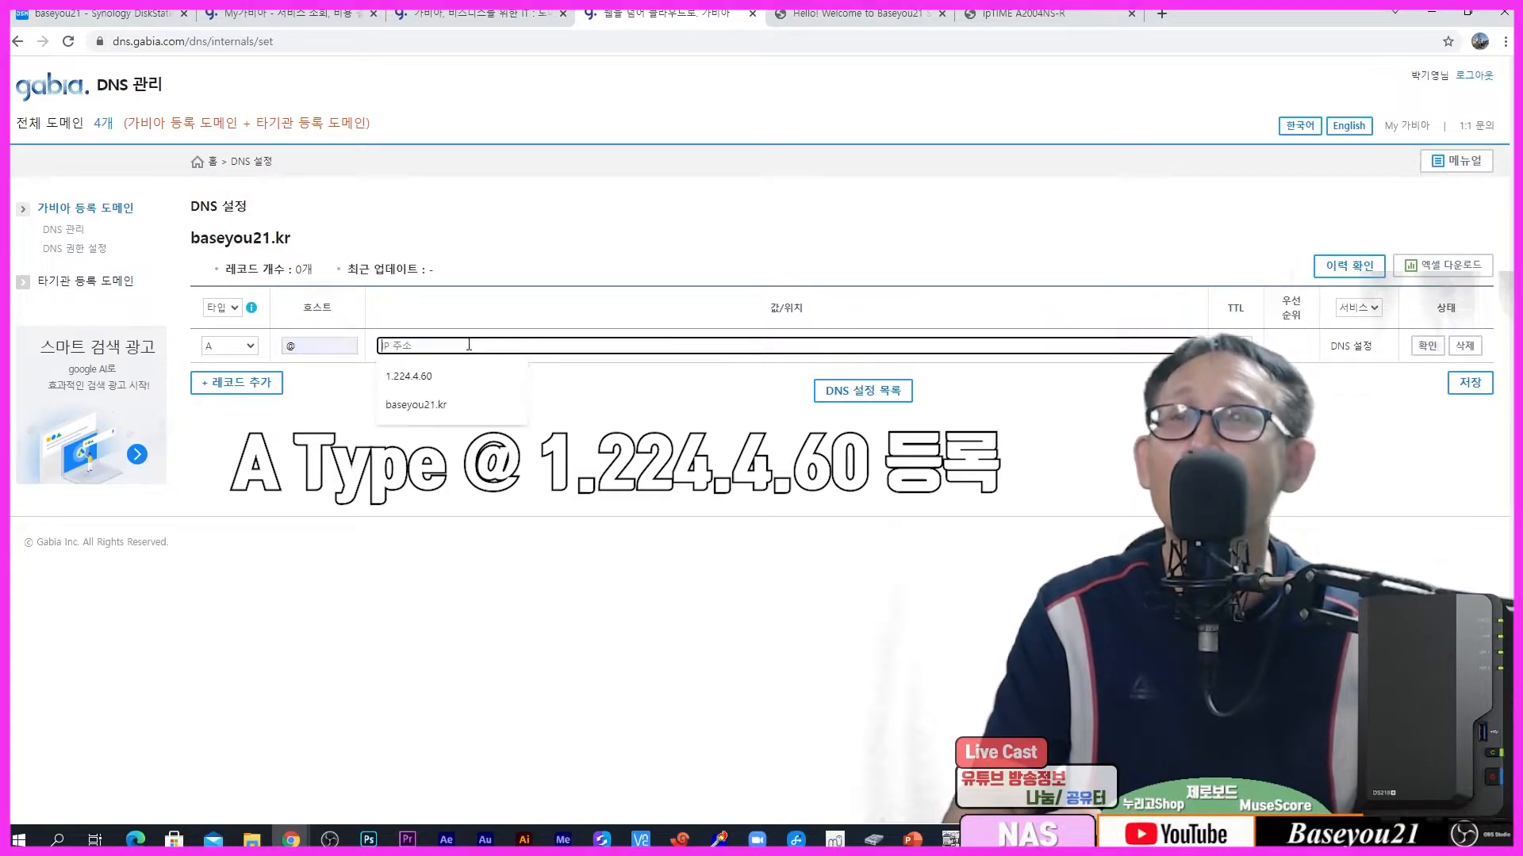
pyautogui.click(450, 372)
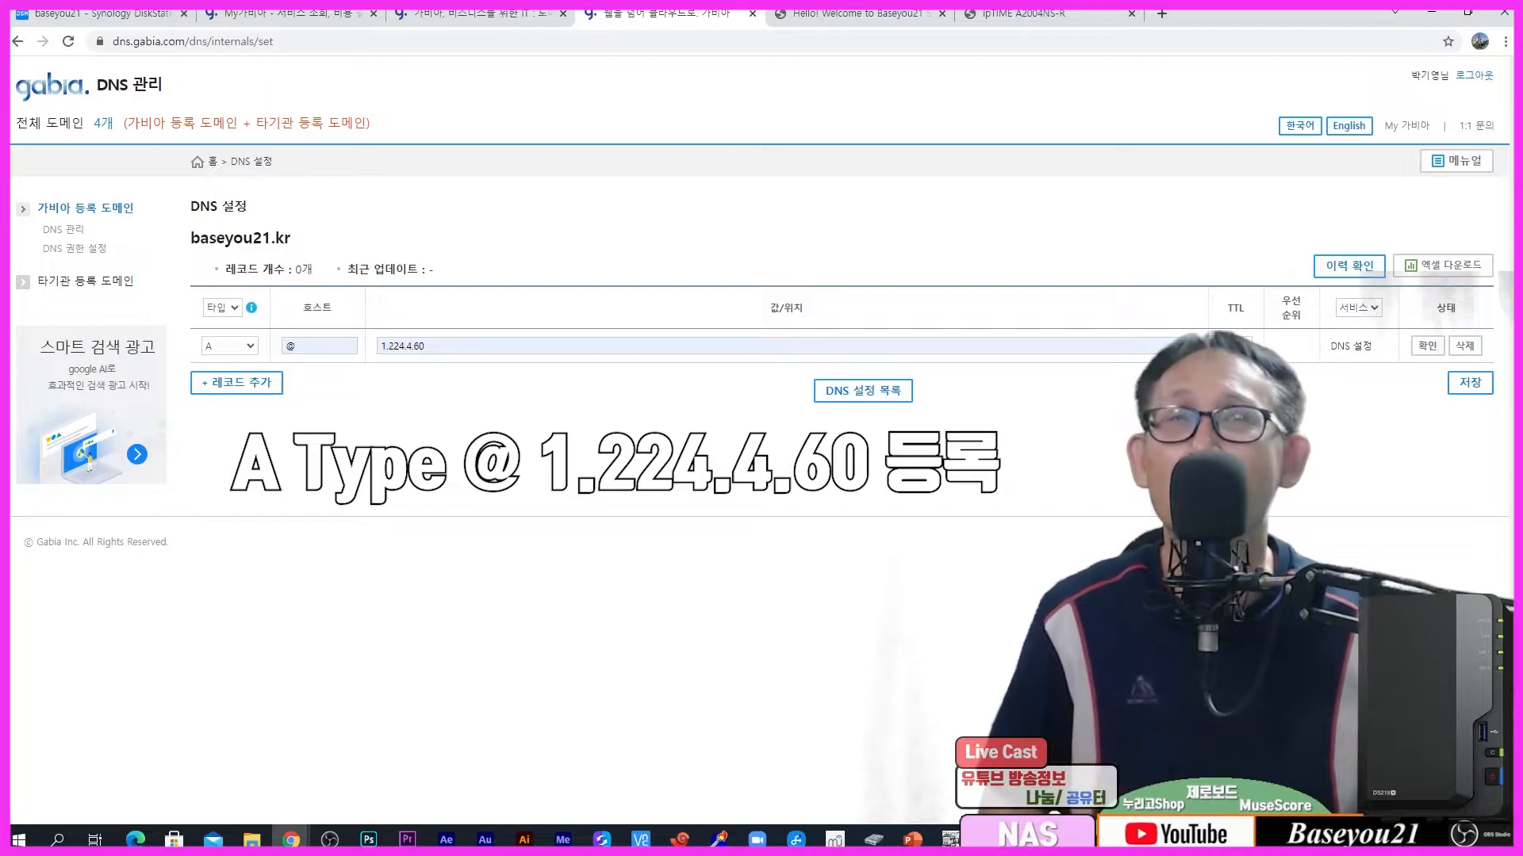
pyautogui.click(1426, 347)
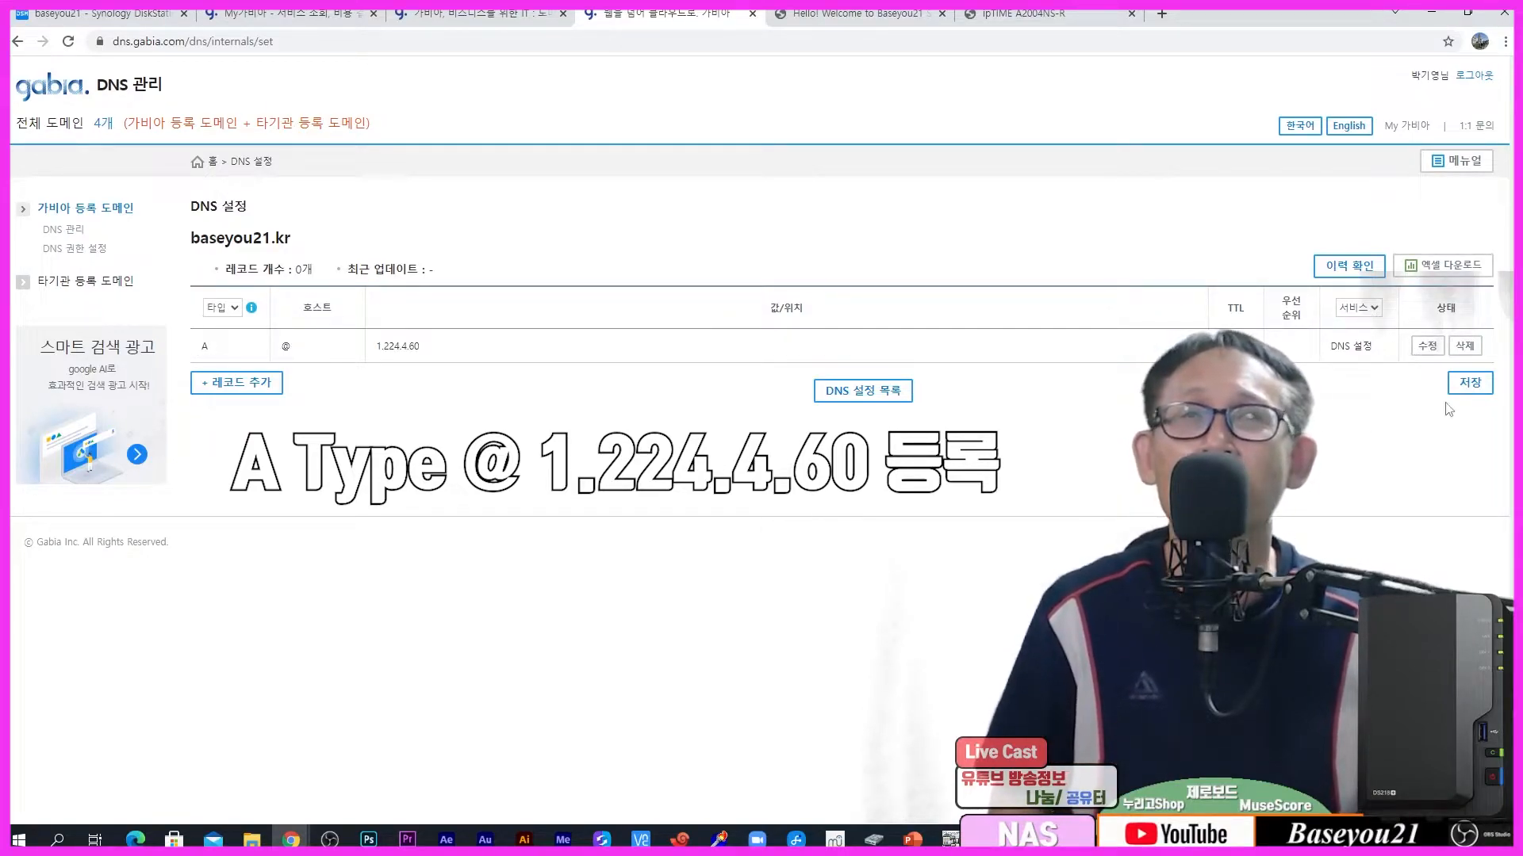
pyautogui.click(1470, 383)
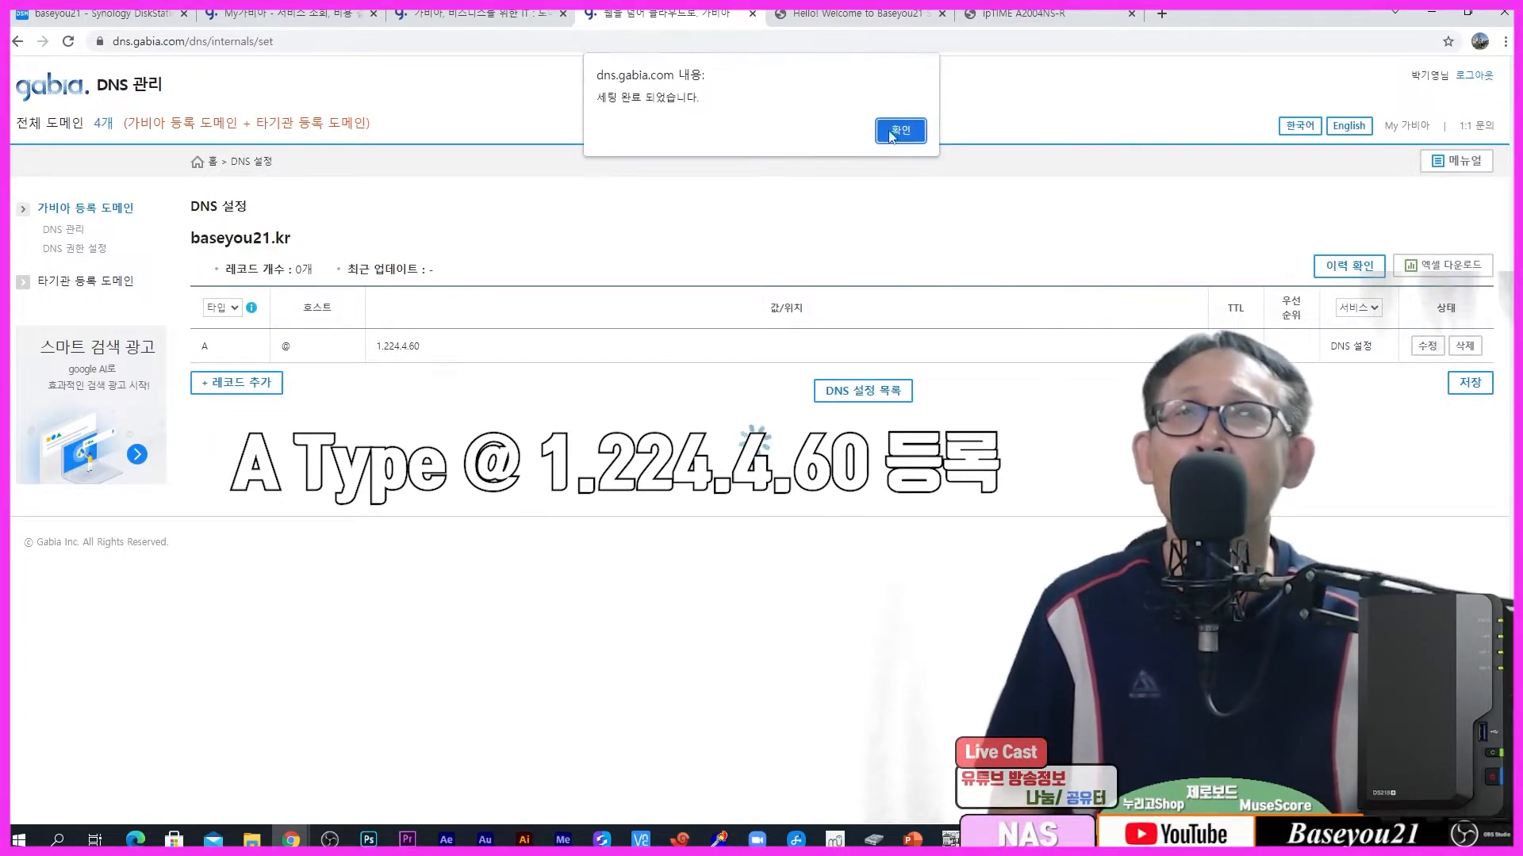
pyautogui.click(900, 131)
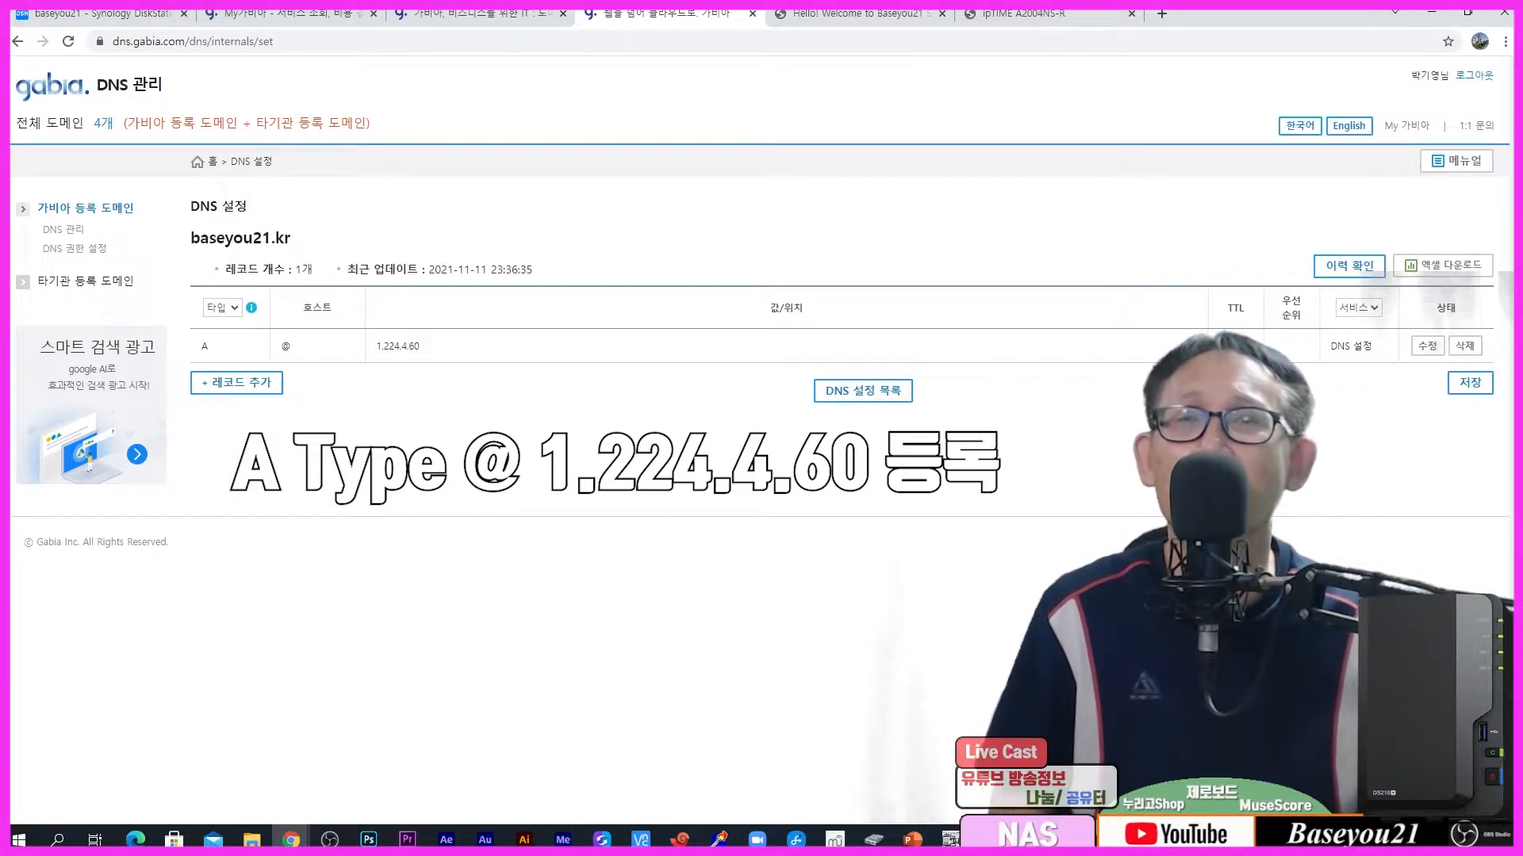
pyautogui.click(990, 839)
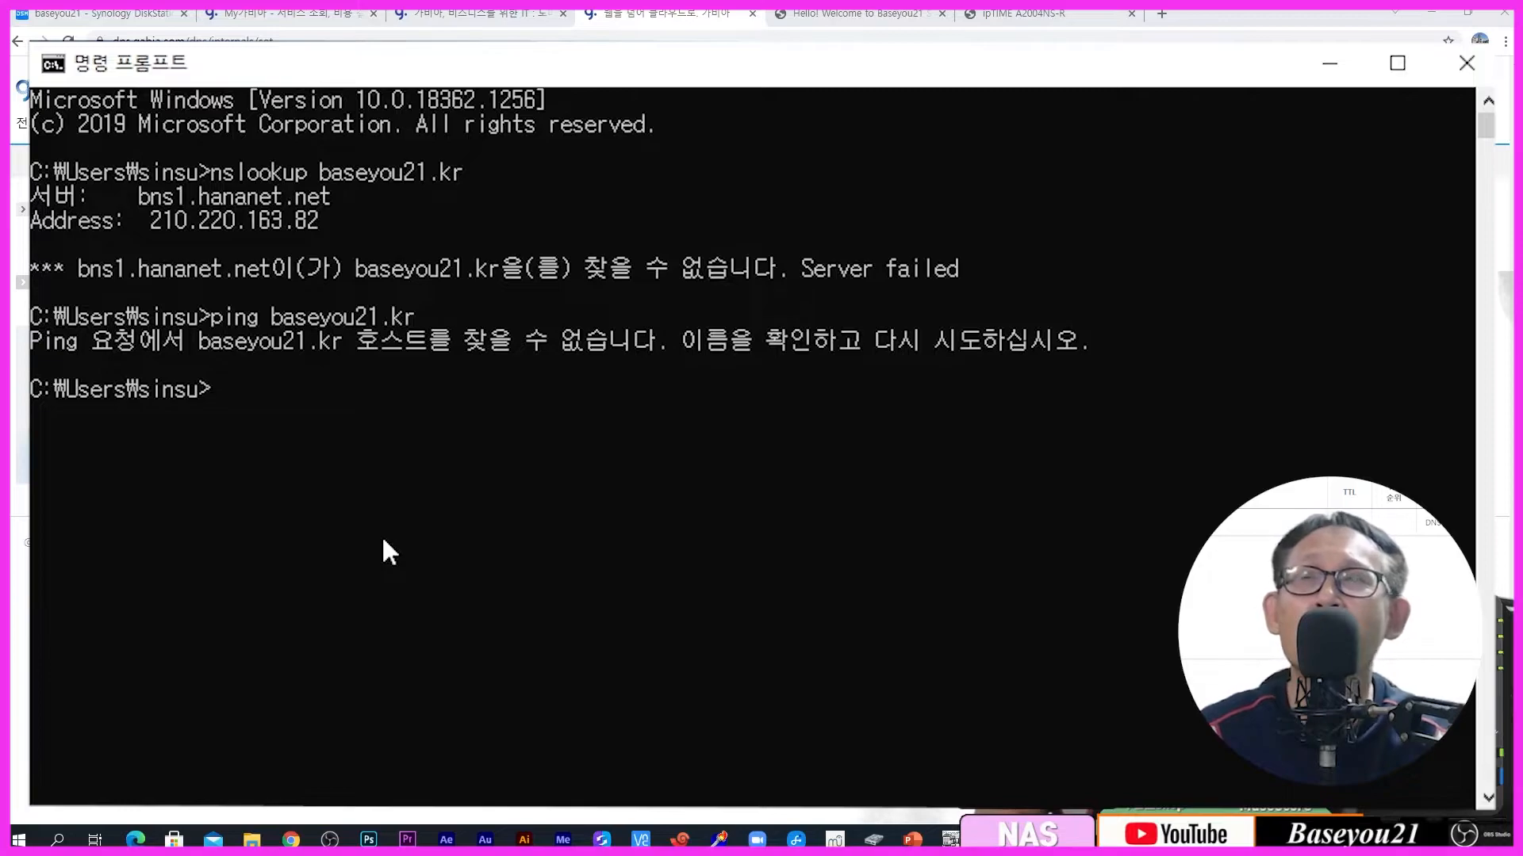
# Step: Rerun 'nslookup baseyou21.kr' and confirm it now resolves to 1.224.4.60
pyautogui.press('Up')
pyautogui.press('Up')
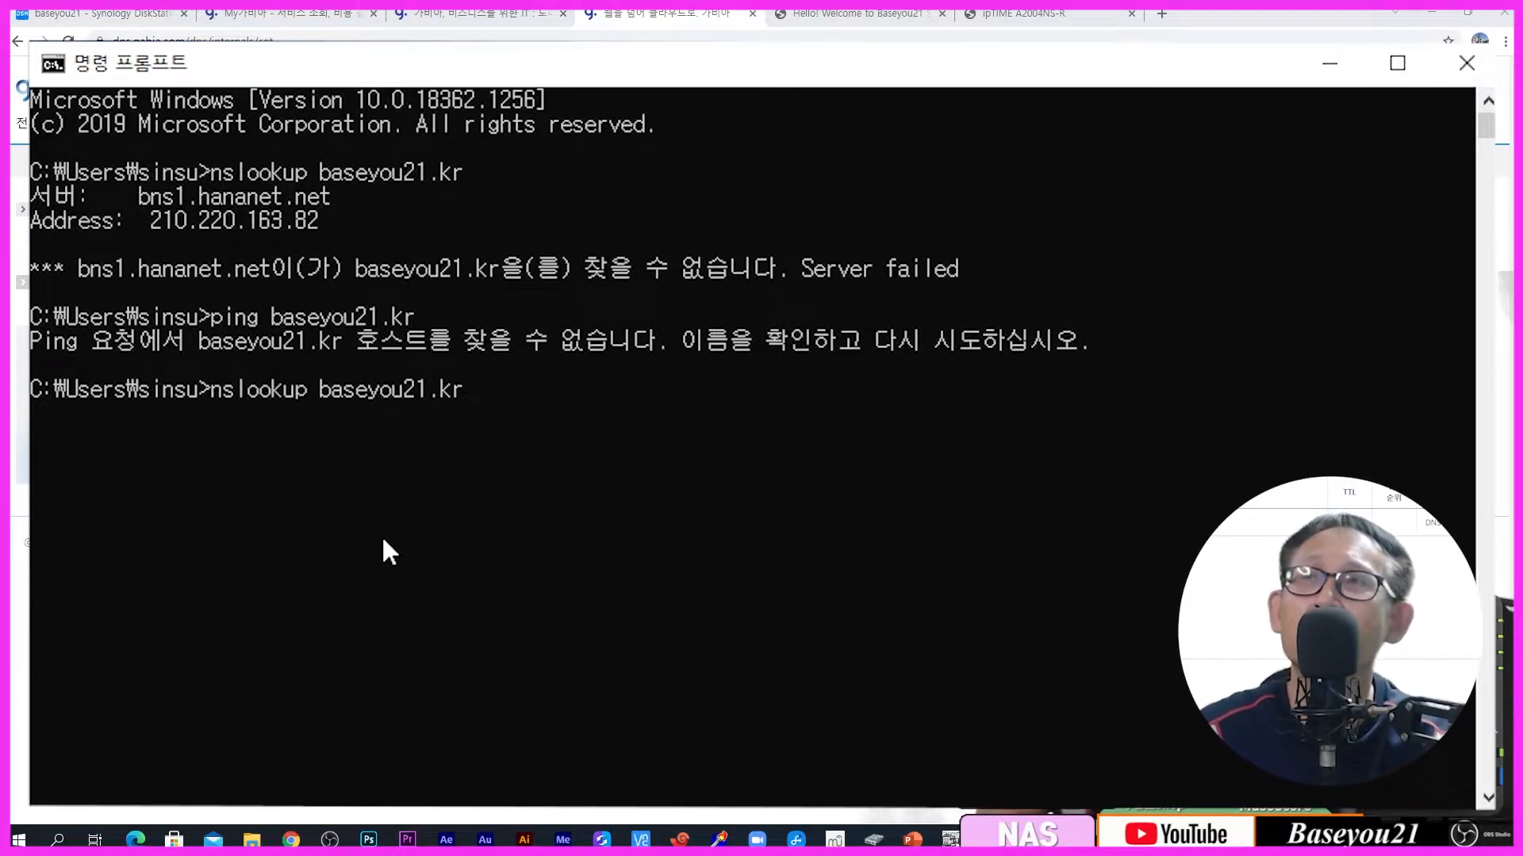
pyautogui.press('Return')
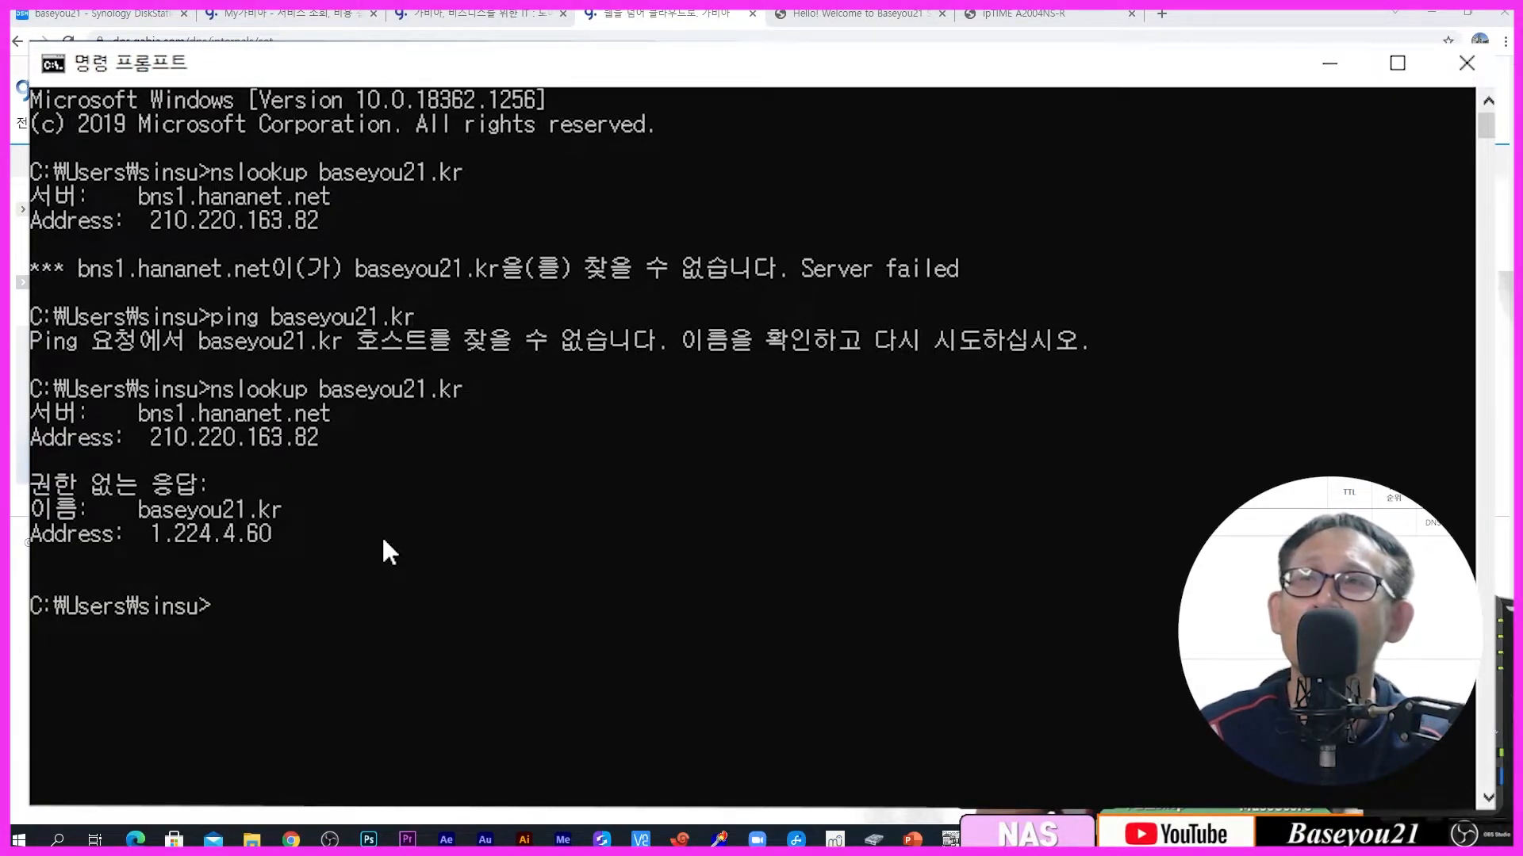
pyautogui.moveTo(137, 526); pyautogui.dragTo(298, 525)
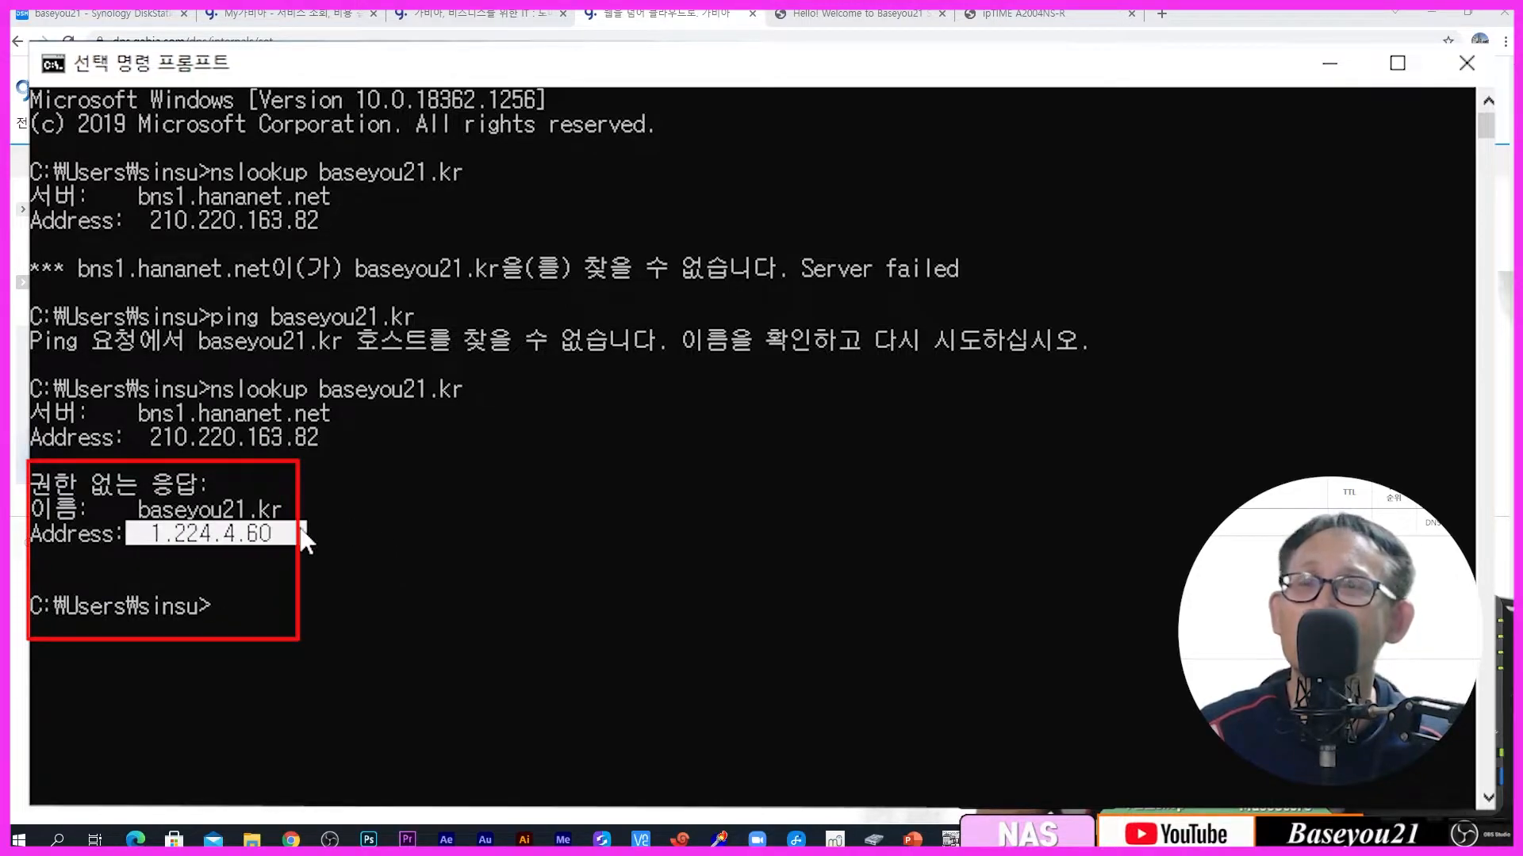
pyautogui.click(568, 635)
# Step: Ping baseyou21.kr, getting 3 of 3 replies with 0% loss, then stop and minimize the console
pyautogui.press('Up')
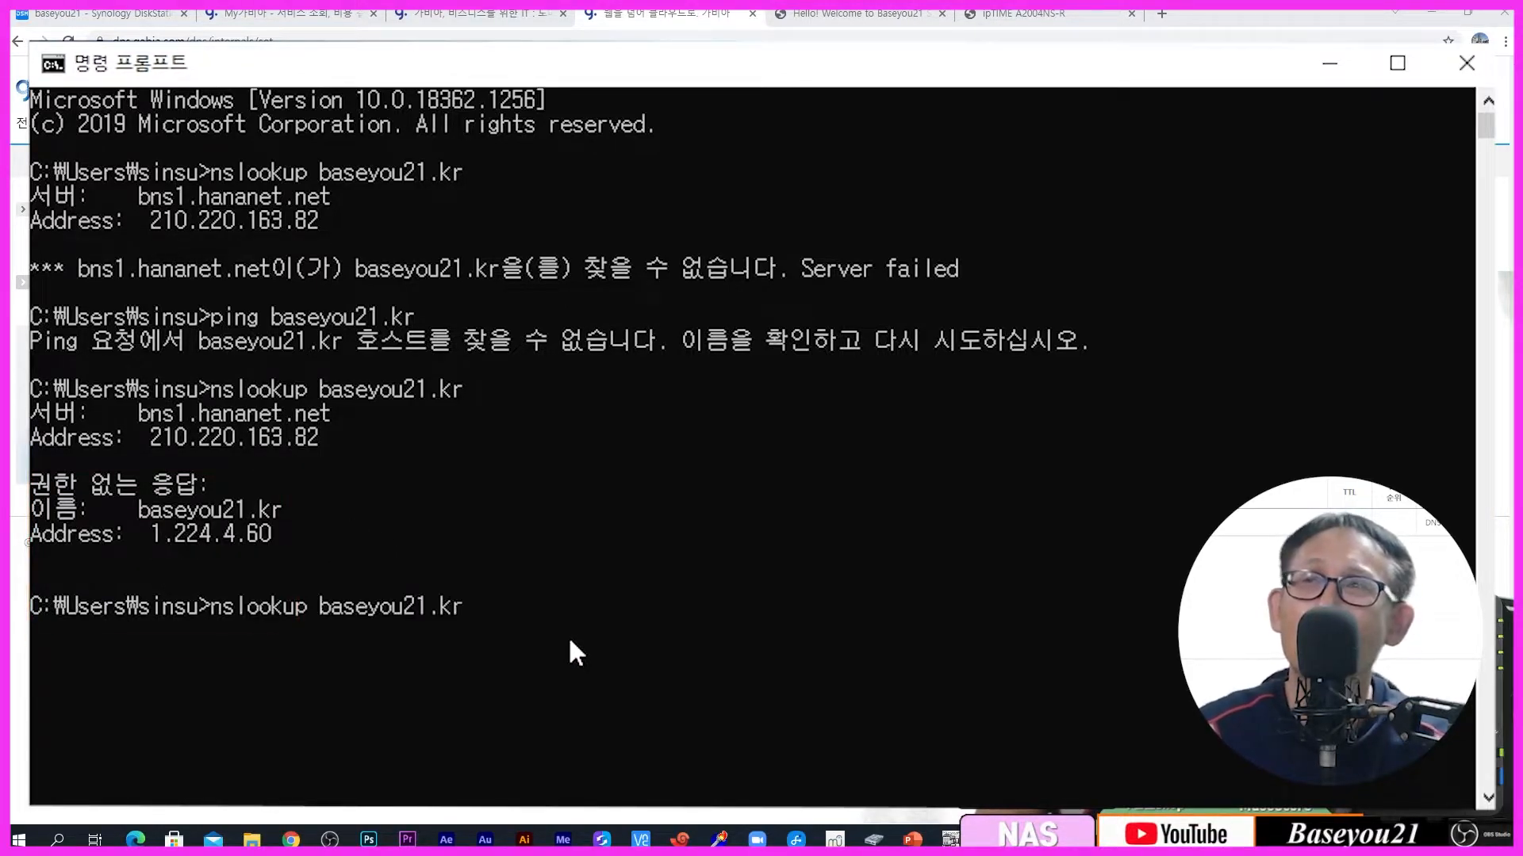
pyautogui.press('Up')
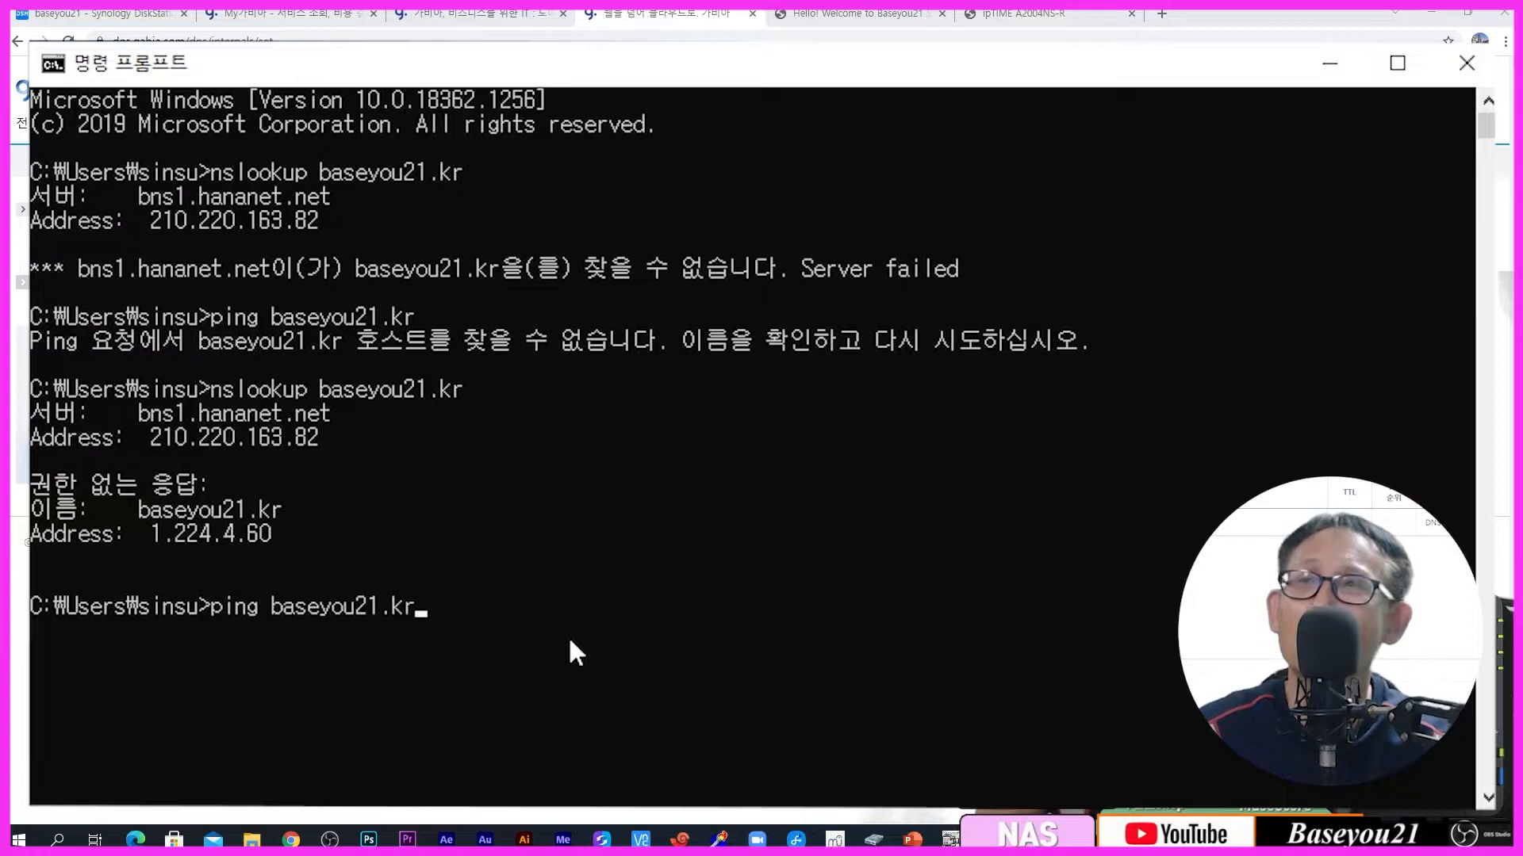
pyautogui.press('Return')
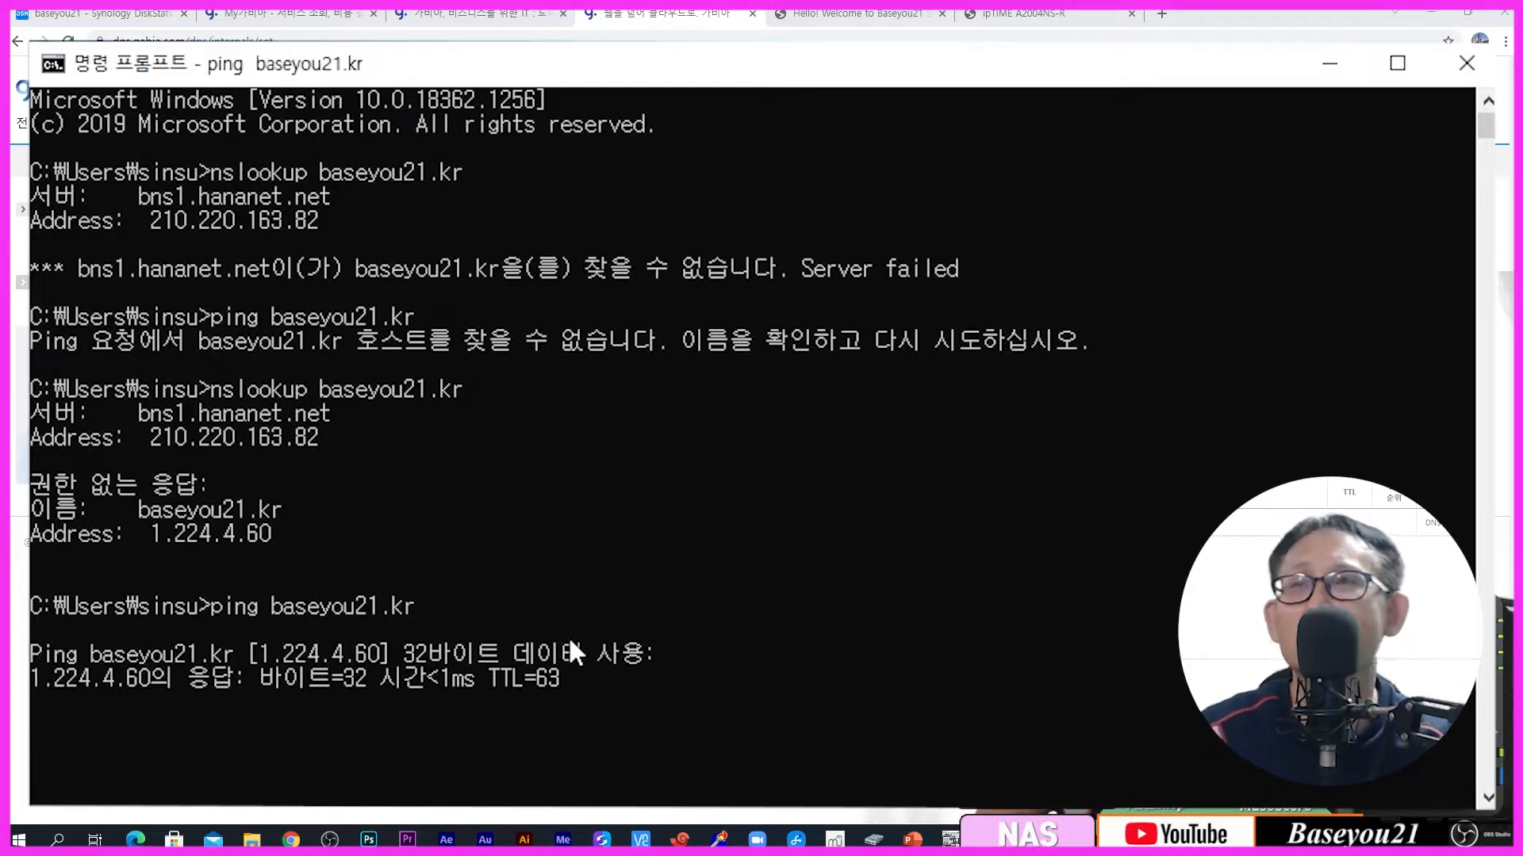
pyautogui.hotkey('ctrl', 'c')
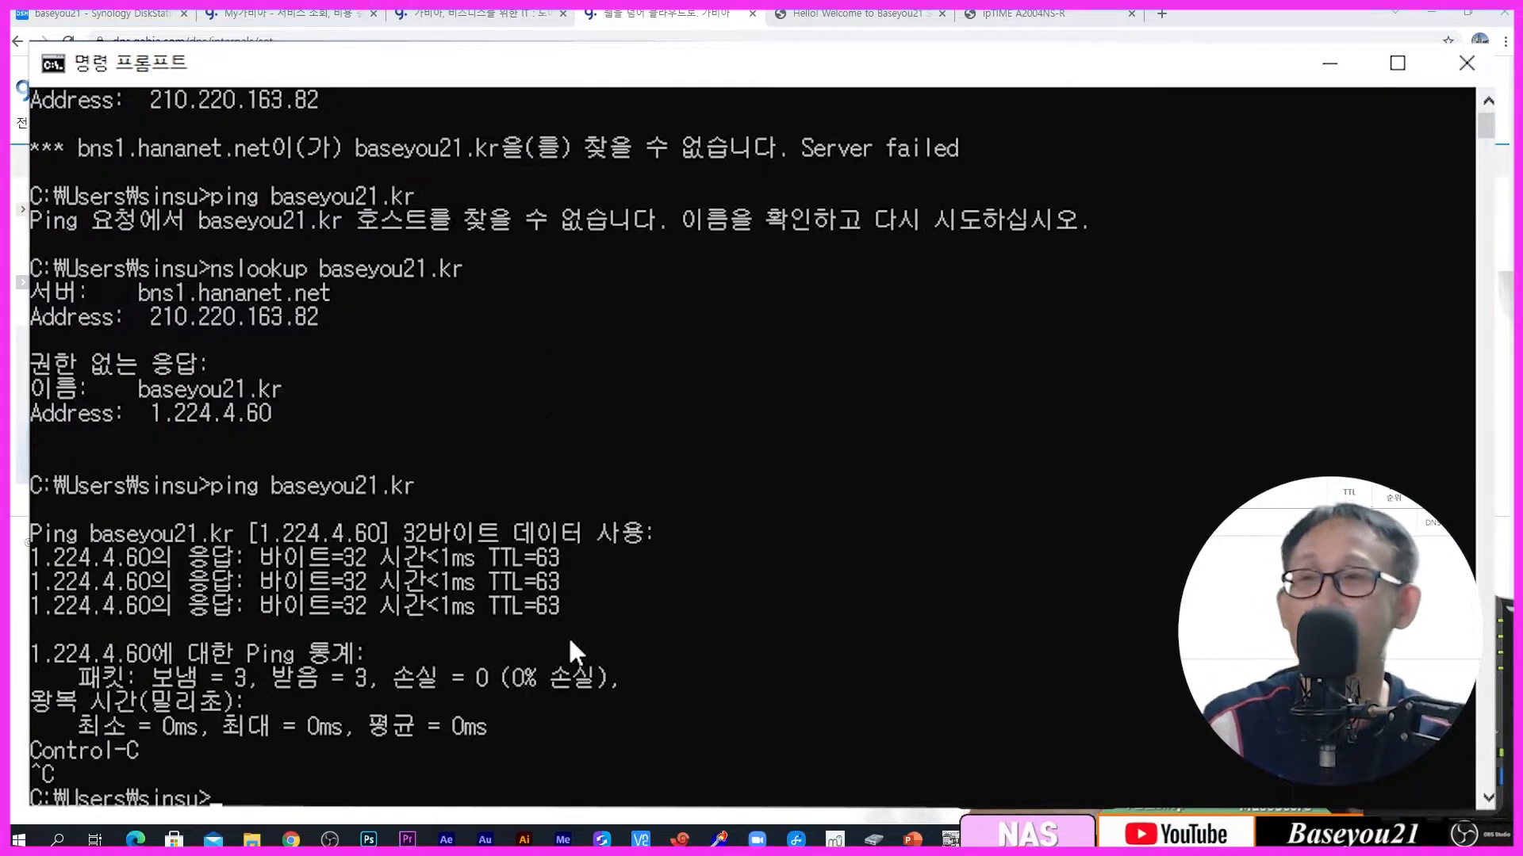
pyautogui.click(1330, 63)
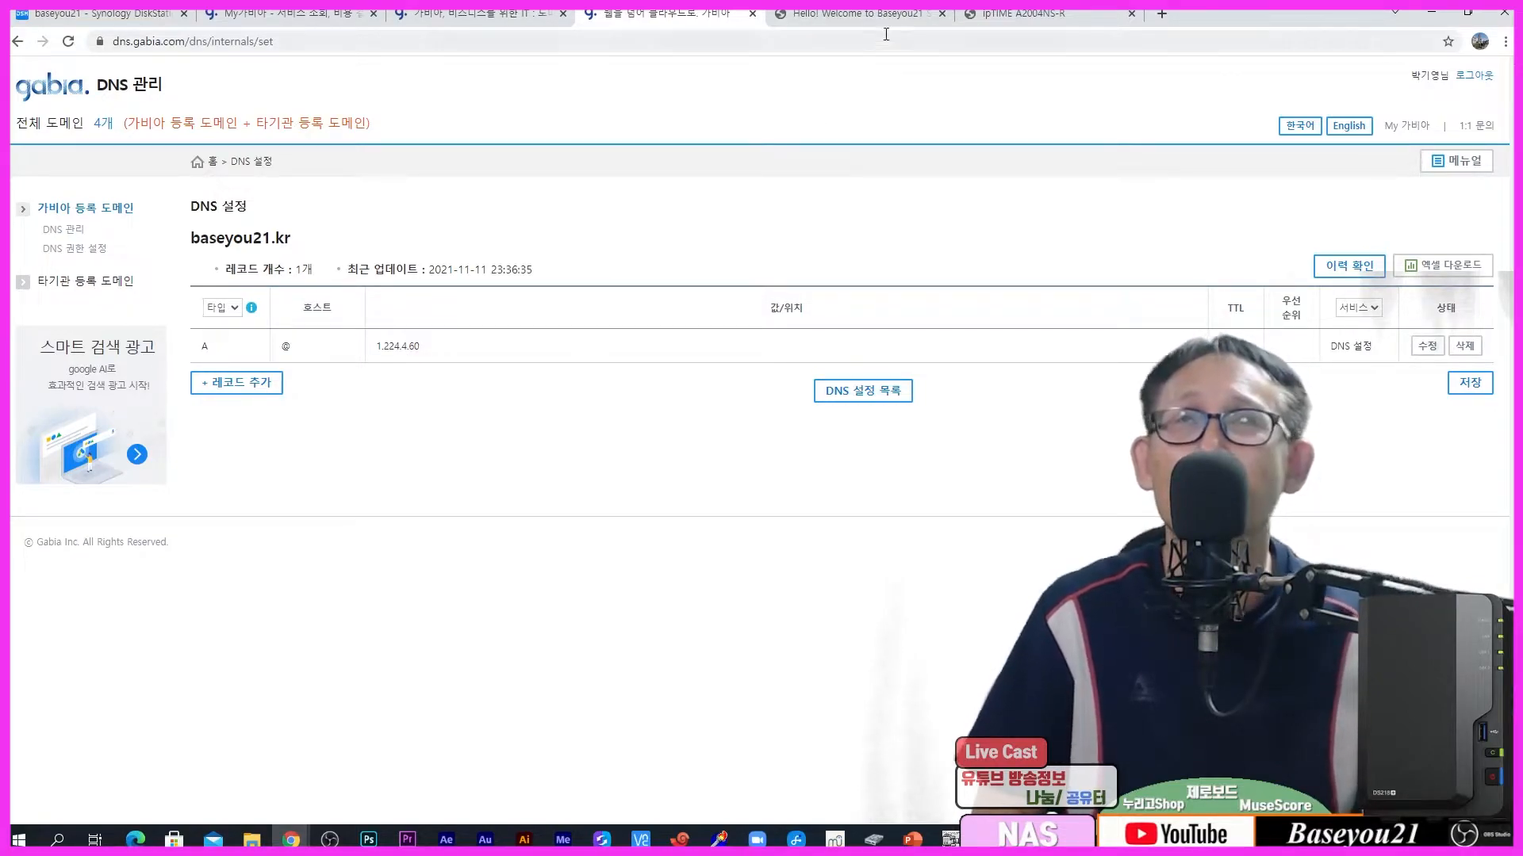
# Step: Review the login portal's reverse proxy rules in Control Panel, then bring Web Station forward
pyautogui.click(941, 13)
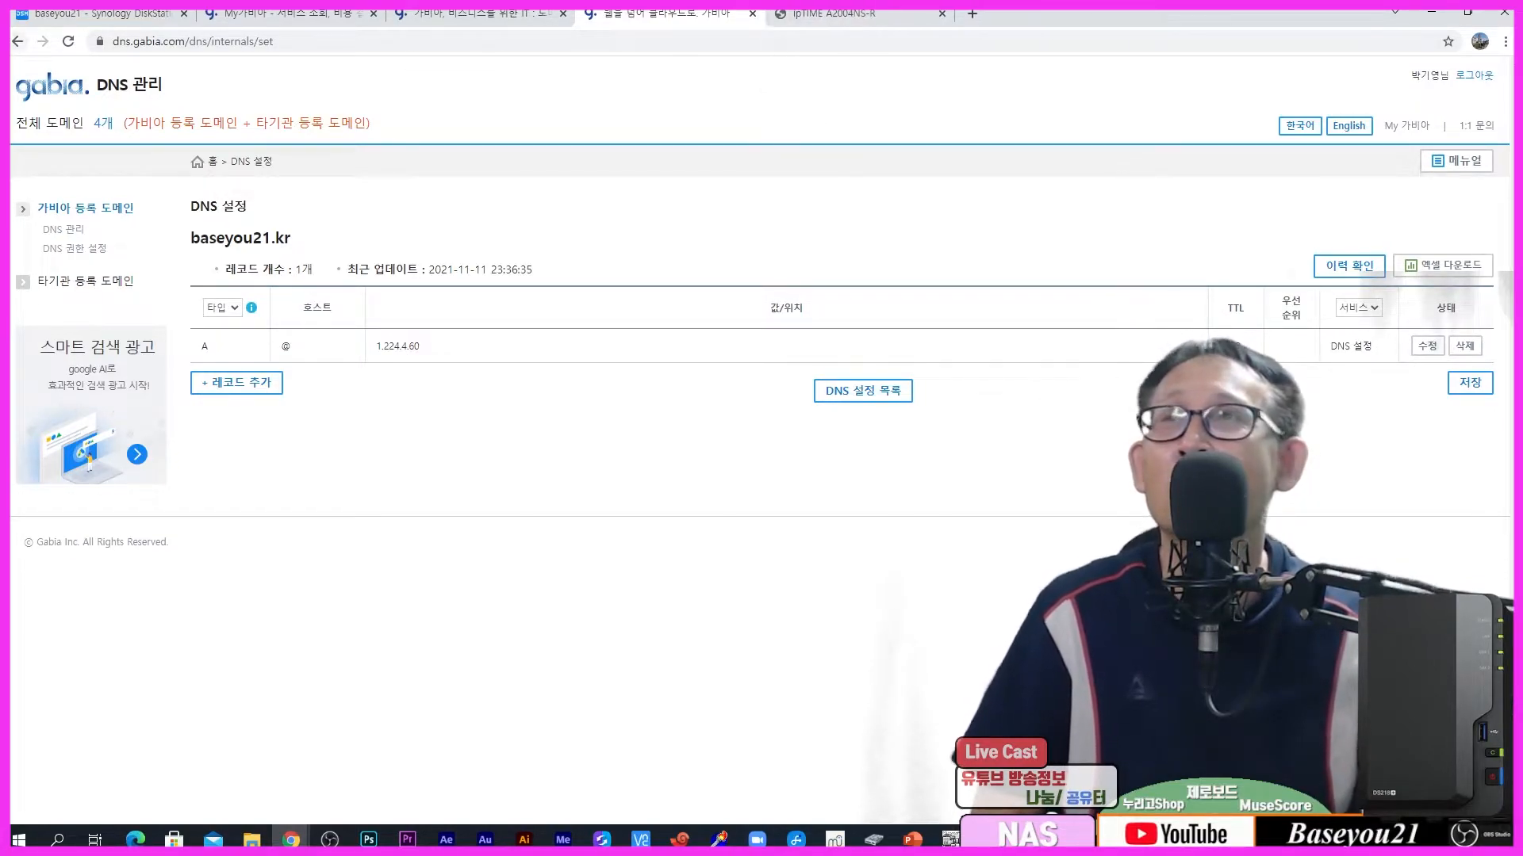
pyautogui.click(95, 13)
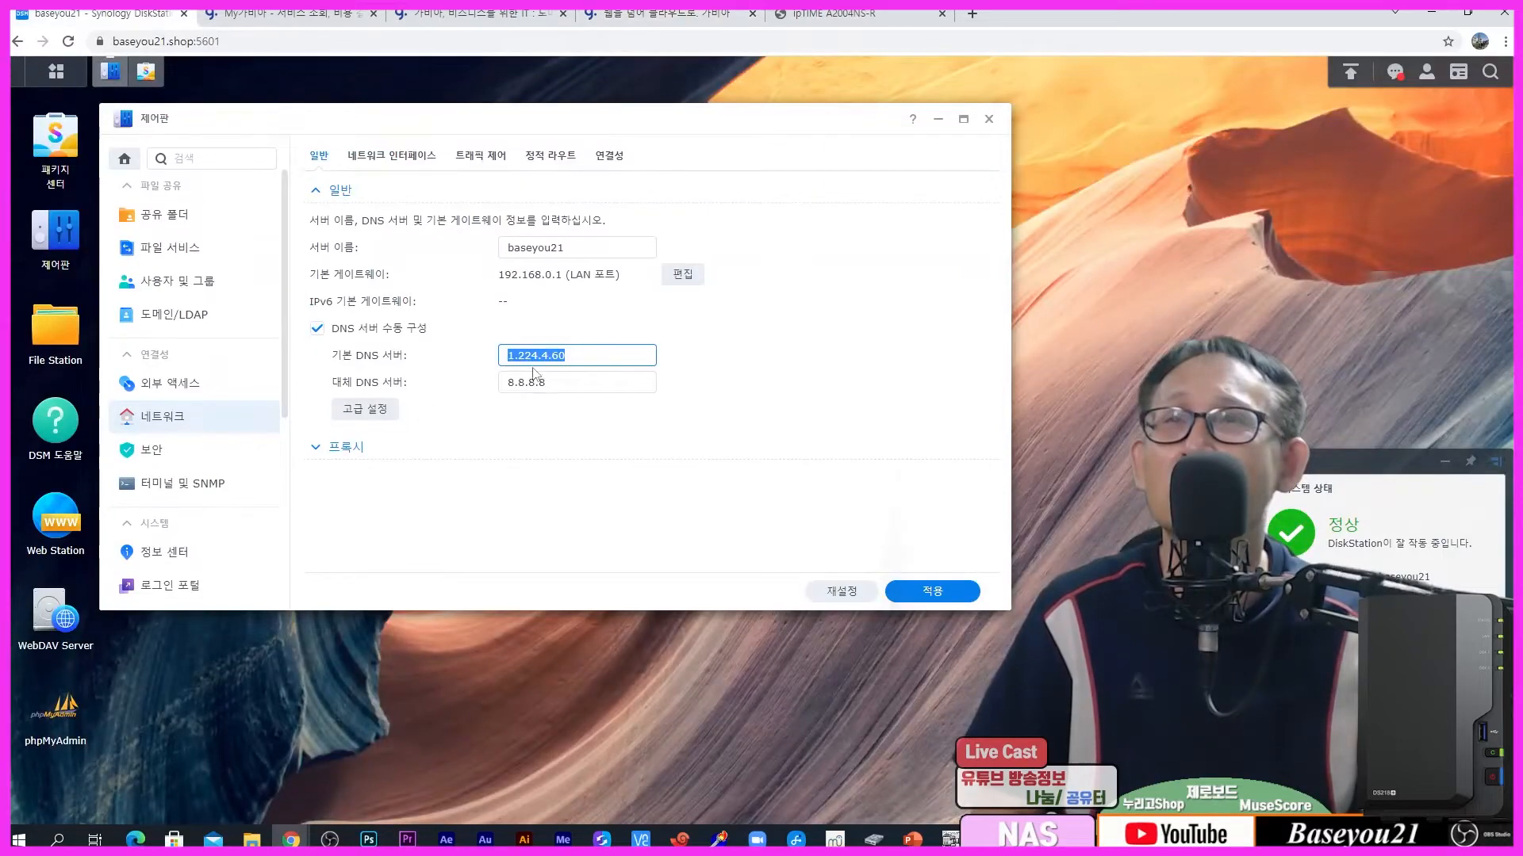
pyautogui.click(989, 119)
pyautogui.click(71, 515)
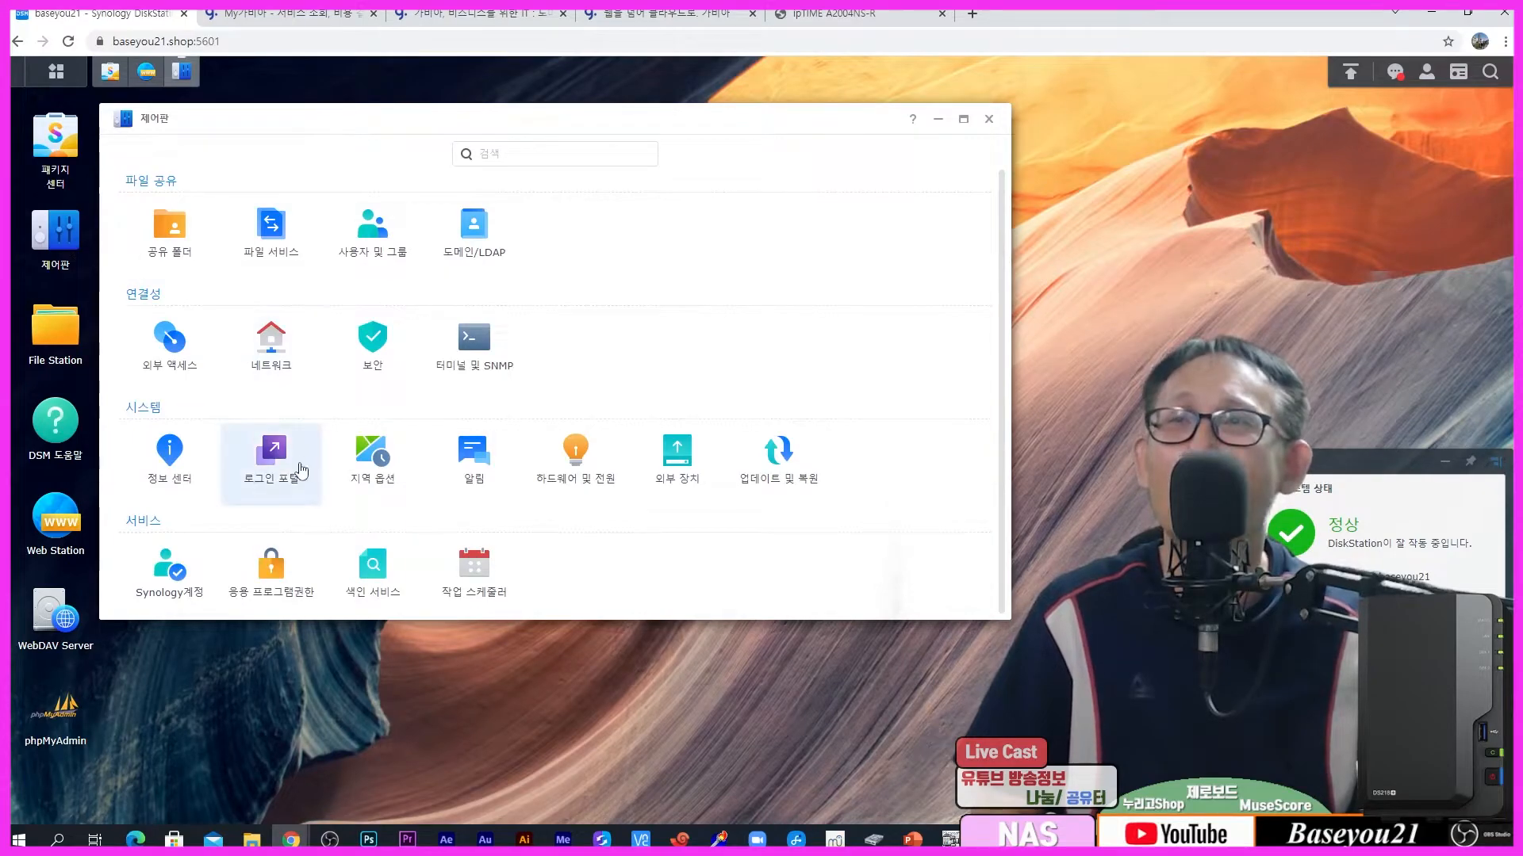
pyautogui.click(274, 455)
pyautogui.click(441, 156)
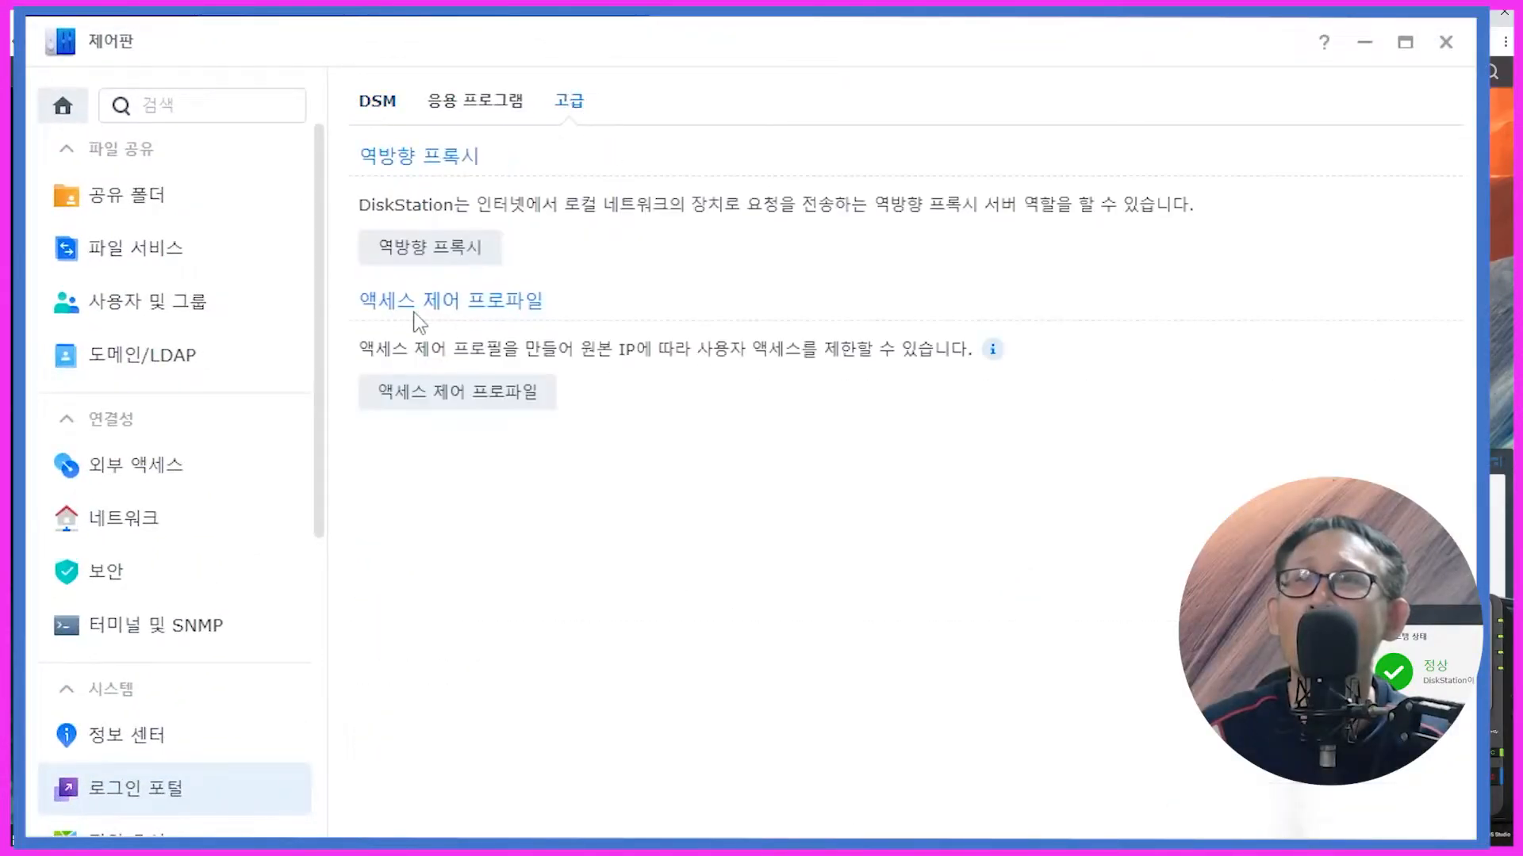
pyautogui.click(381, 247)
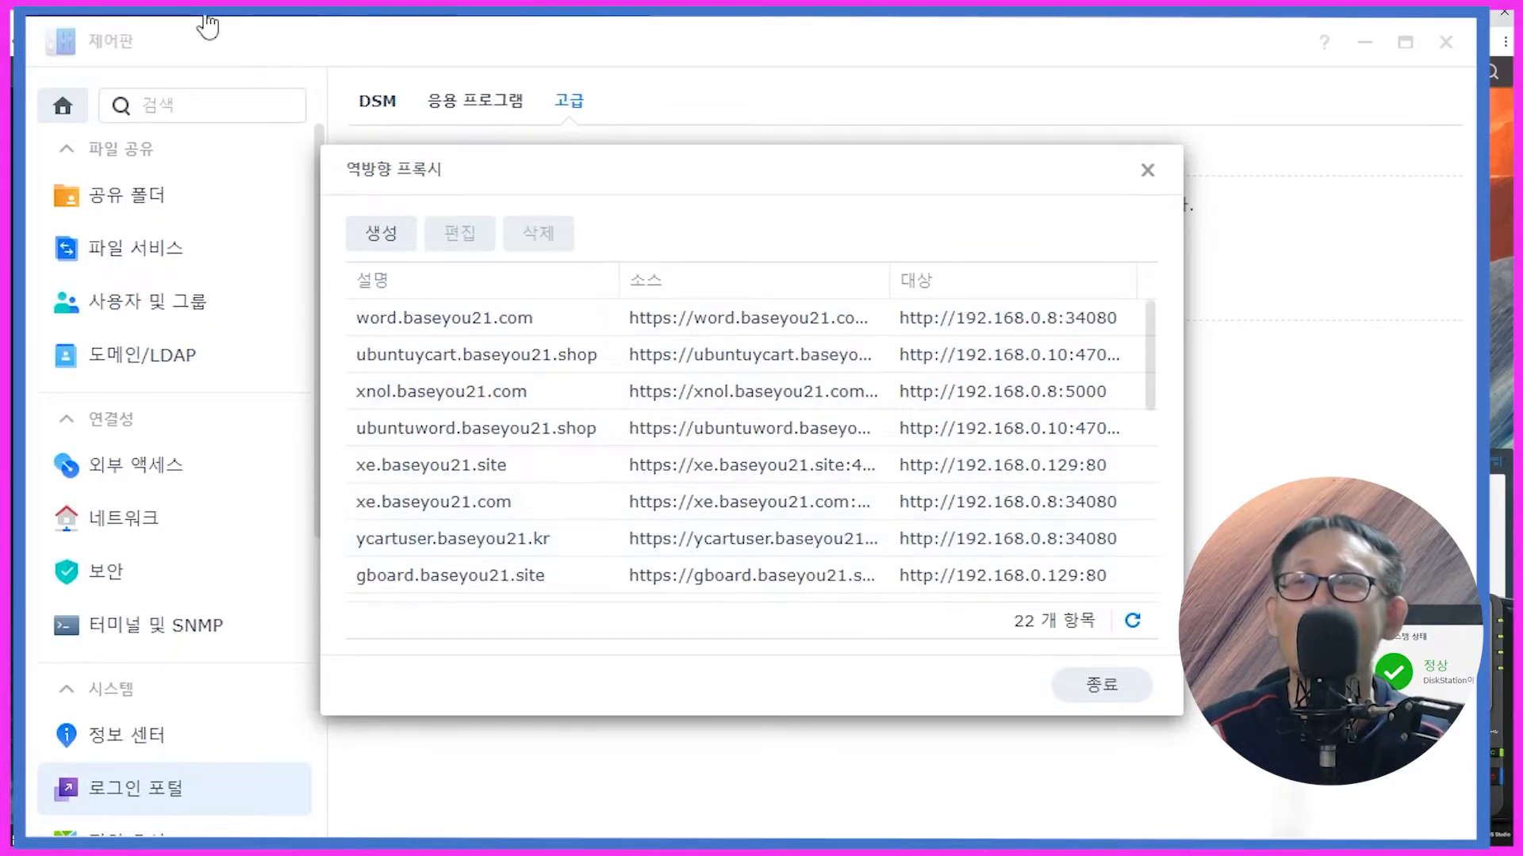
pyautogui.click(119, 18)
pyautogui.moveTo(250, 77); pyautogui.dragTo(236, 46)
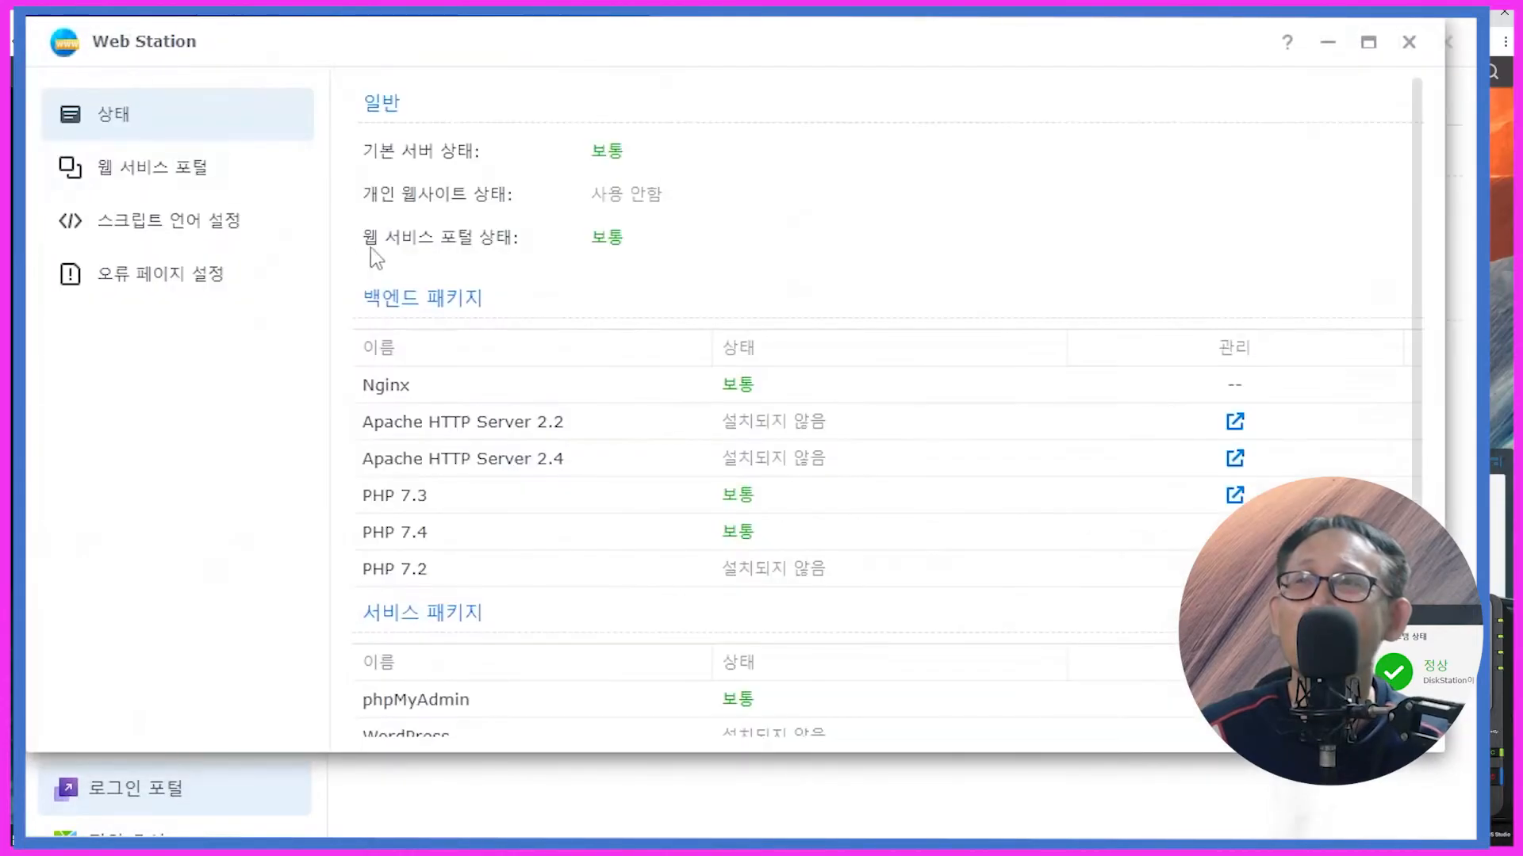
# Step: Delete the baseyou21.kr virtual host from Web Station's Web Service Portal list
pyautogui.click(133, 185)
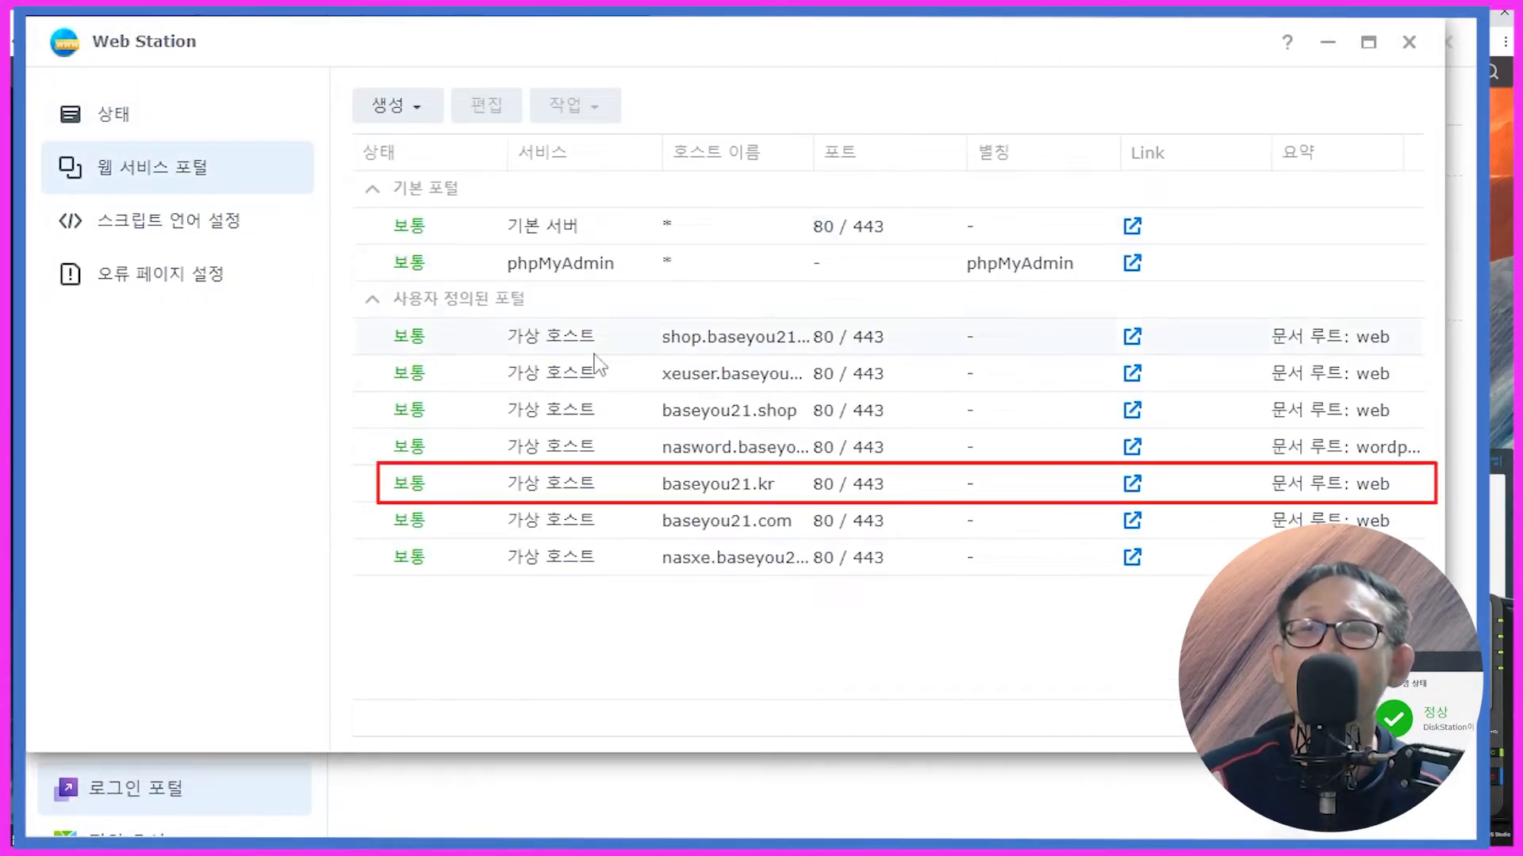
pyautogui.click(726, 486)
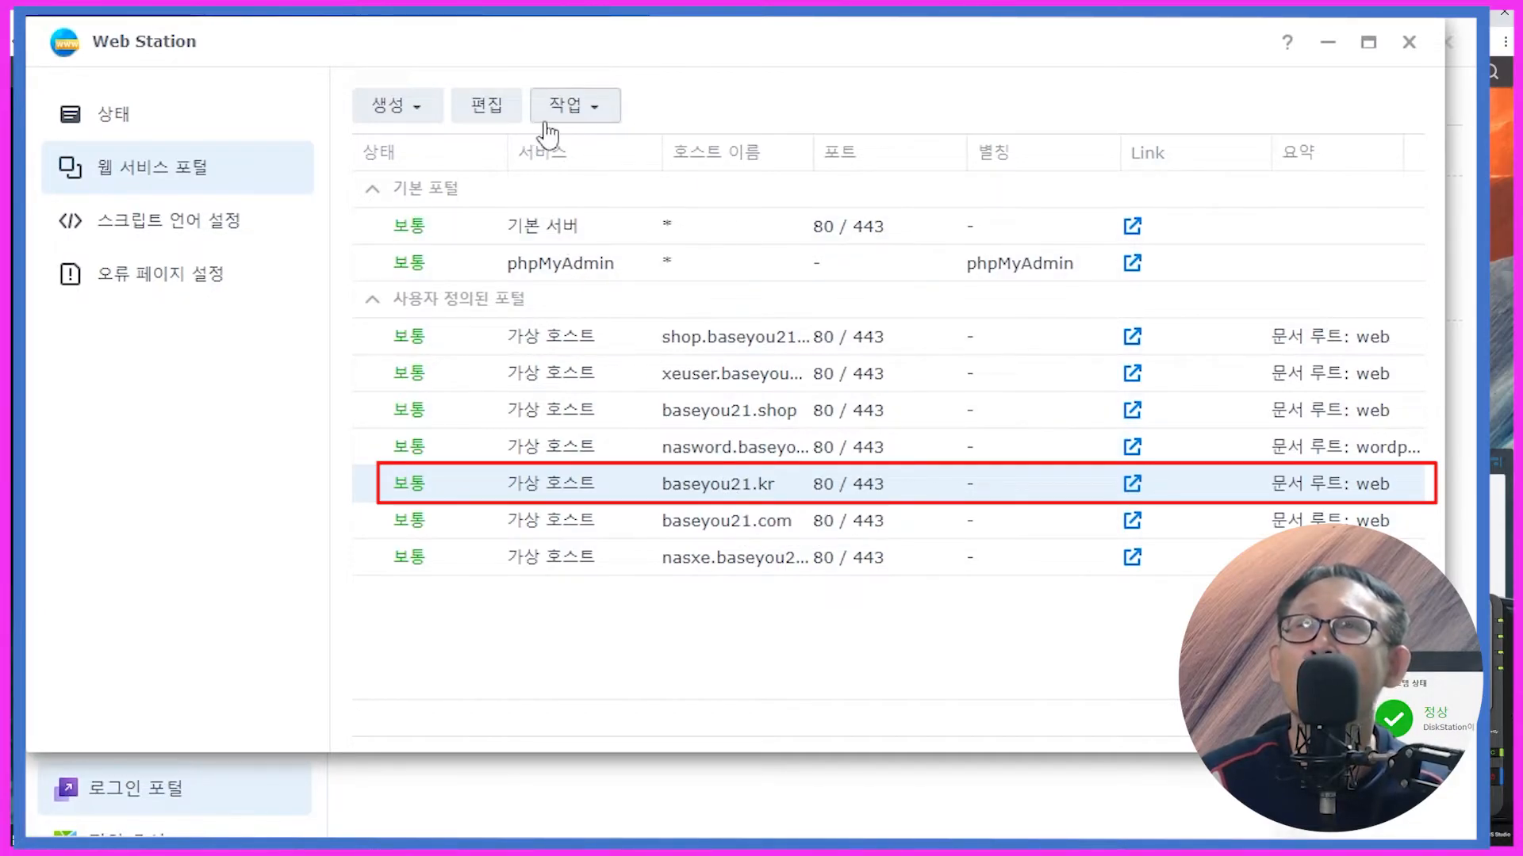
pyautogui.click(603, 111)
pyautogui.click(631, 252)
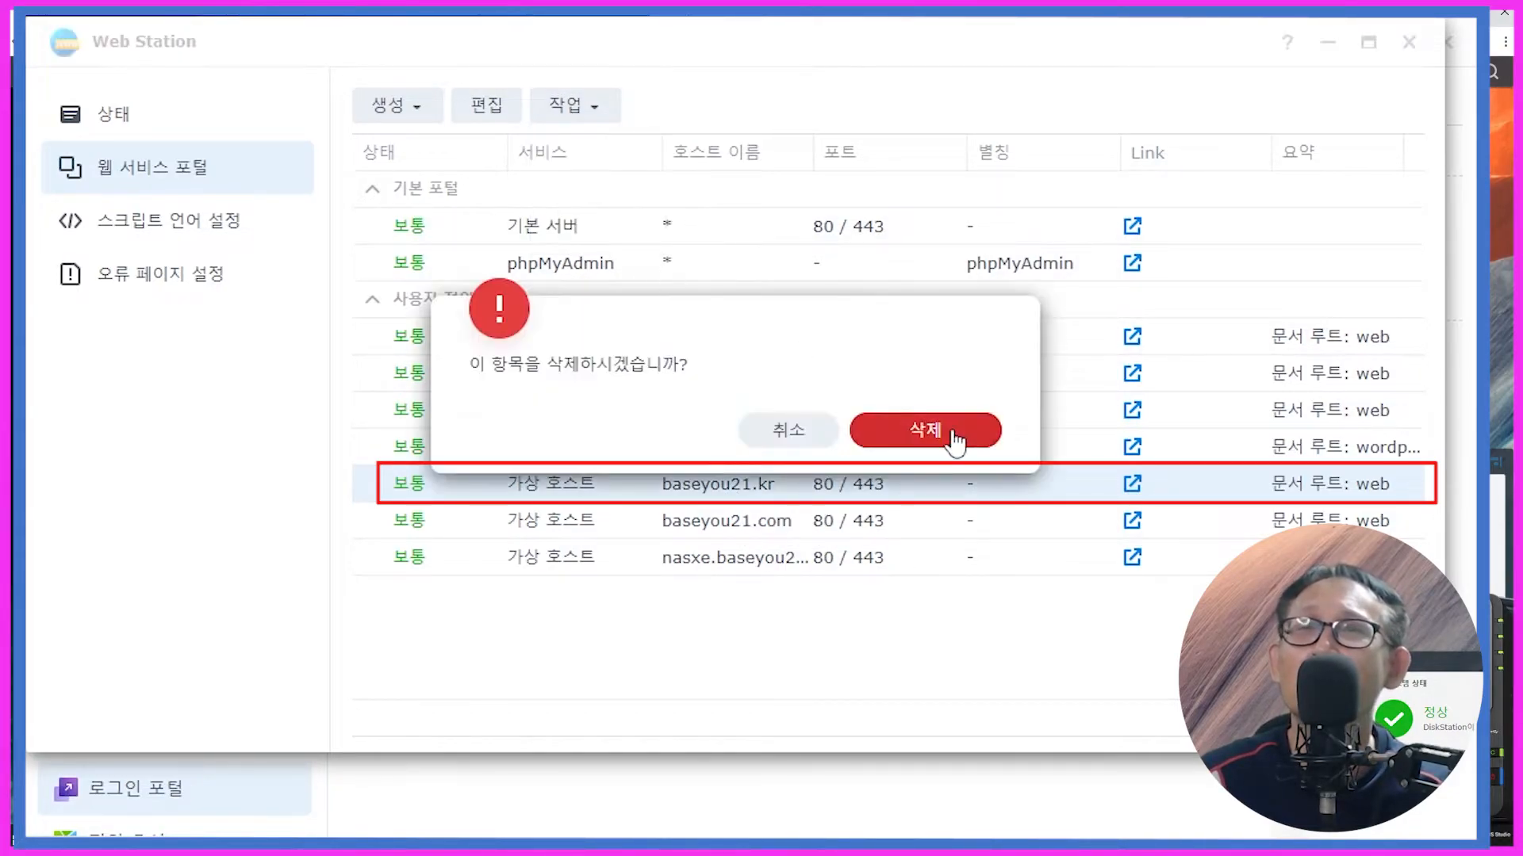
pyautogui.click(955, 440)
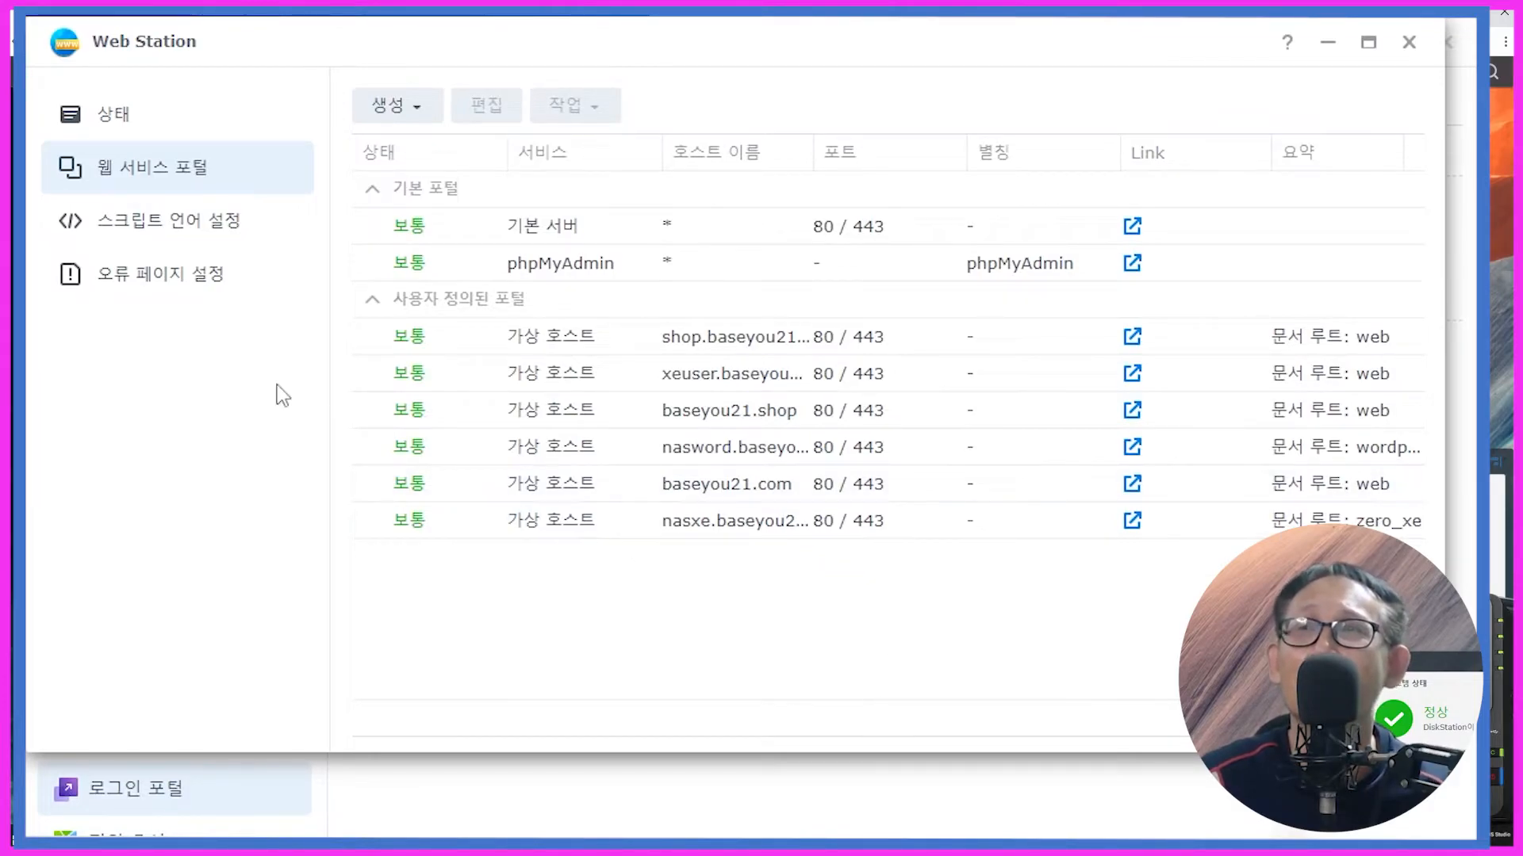
# Step: Start a new Virtual Host service portal with hostname baseyou21.kr
pyautogui.click(377, 117)
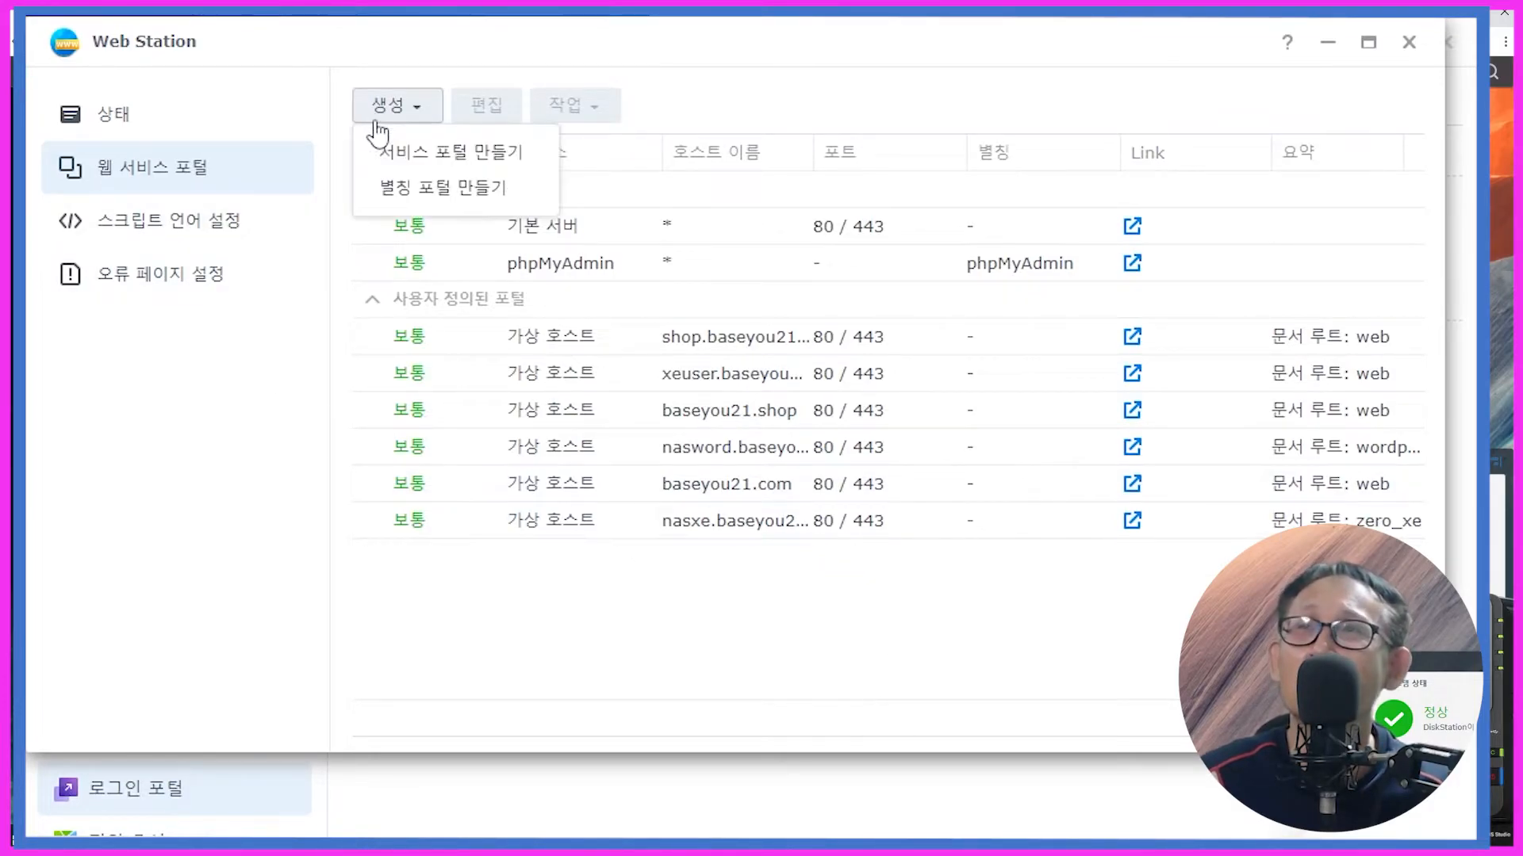
pyautogui.click(403, 158)
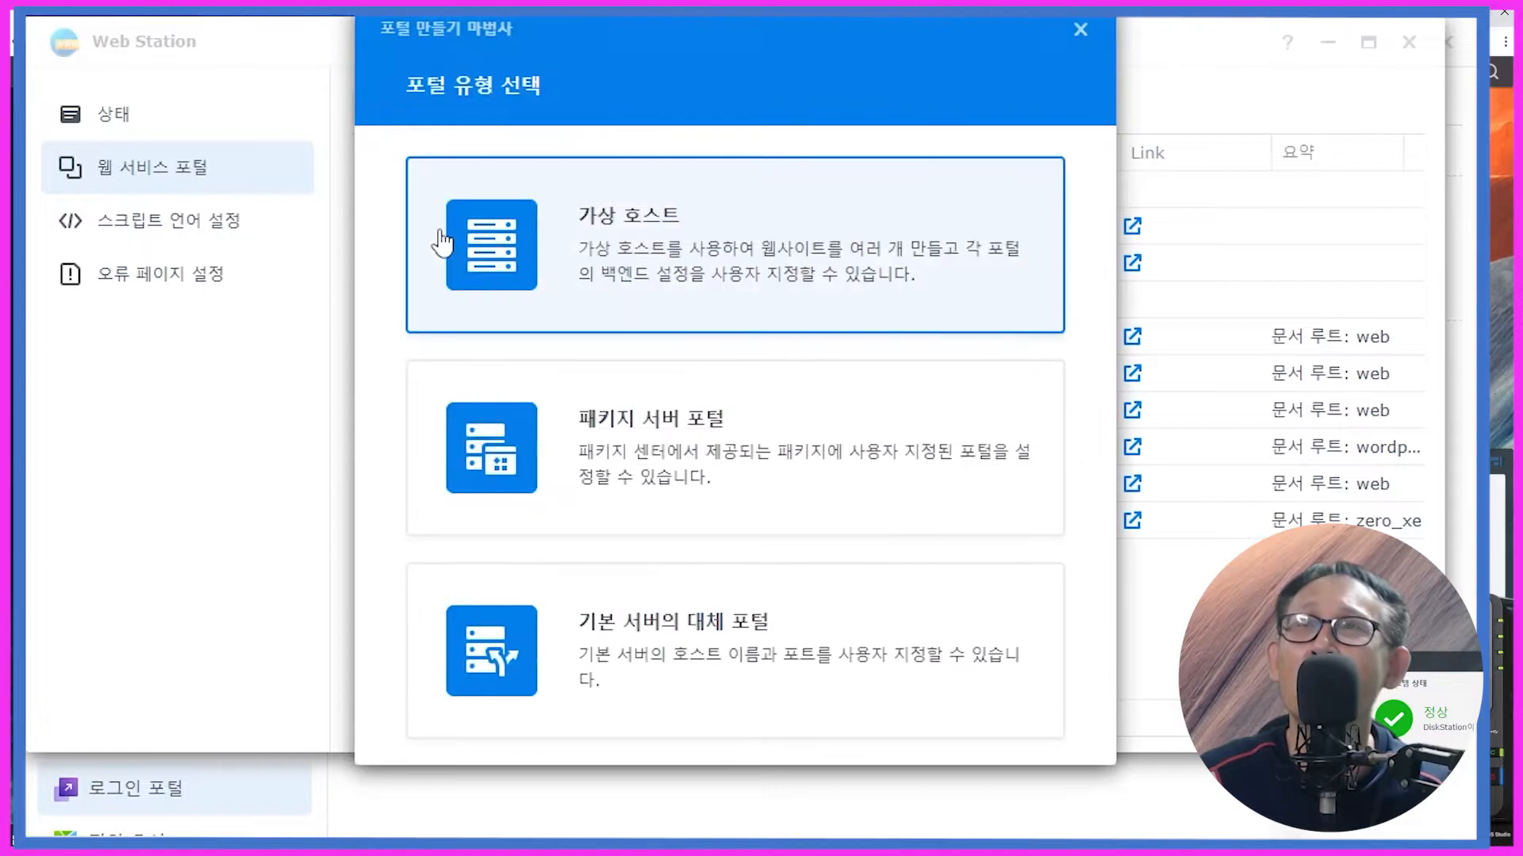
pyautogui.click(573, 247)
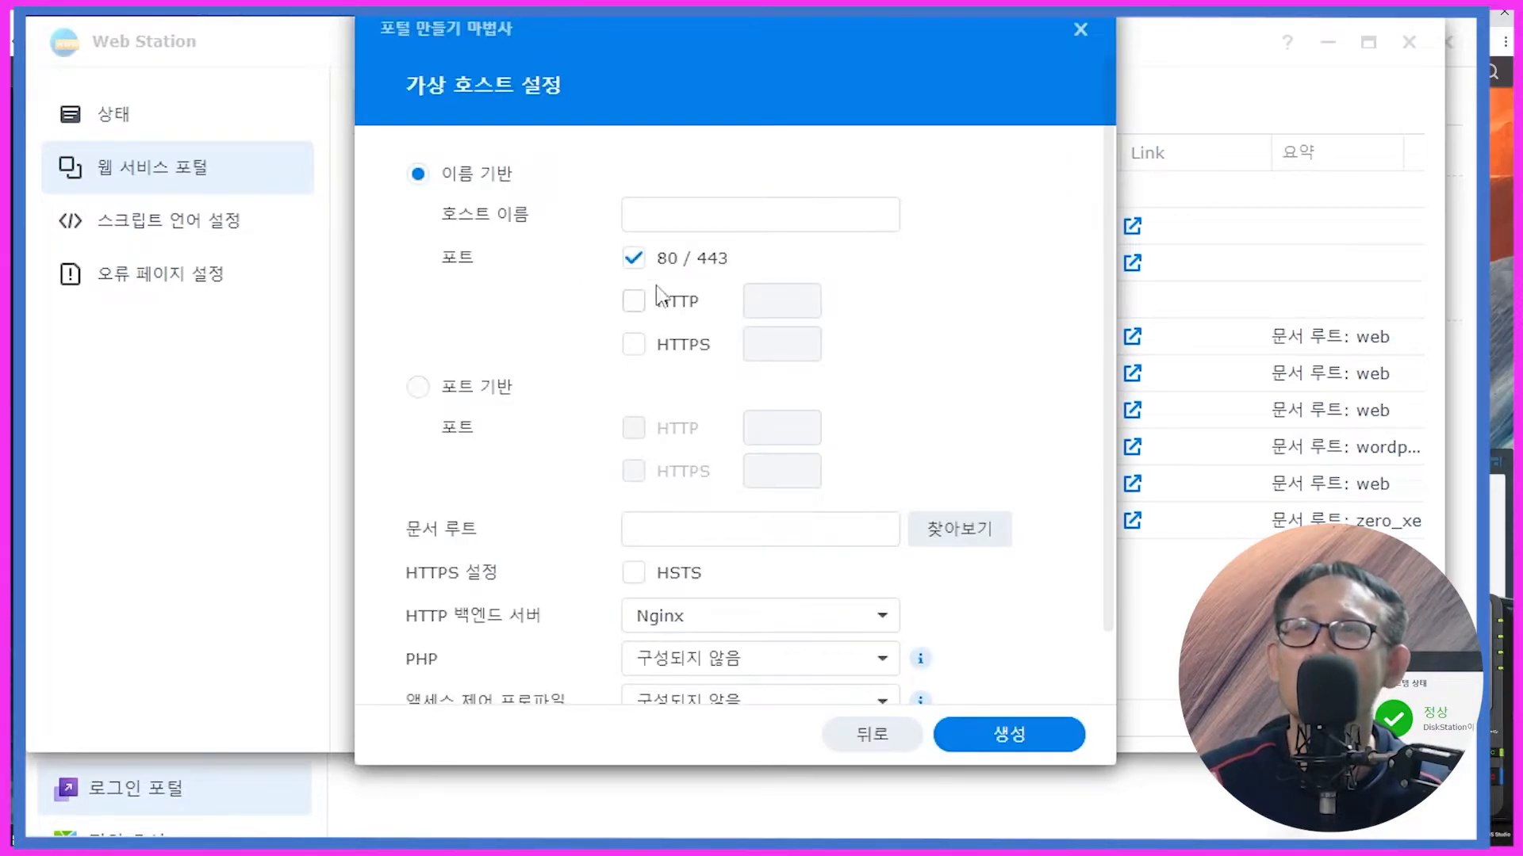
pyautogui.click(641, 208)
pyautogui.write('baseyou21.kr')
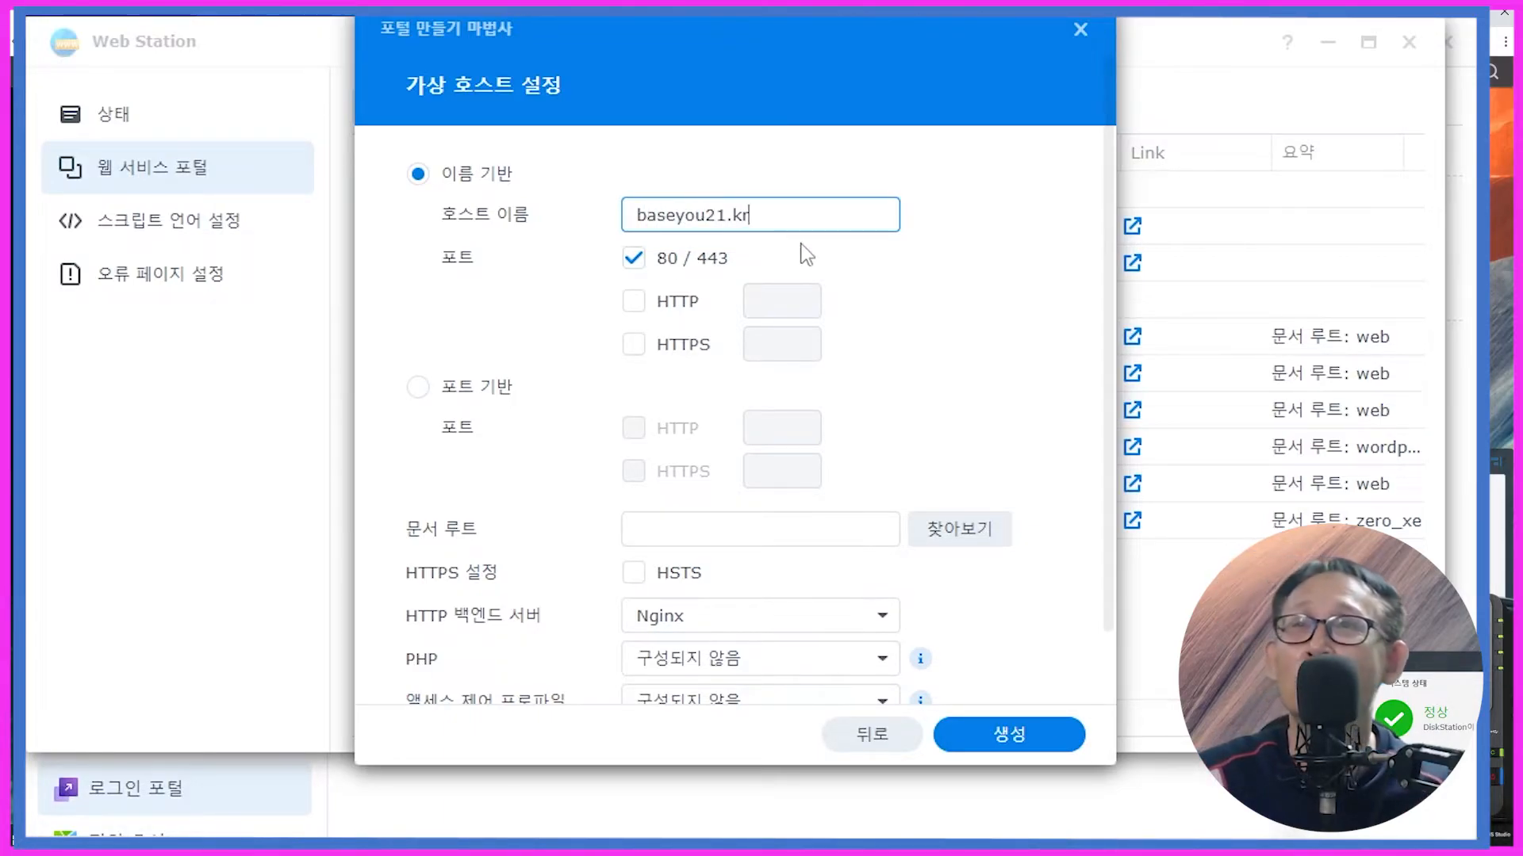
# Step: Set the portal's document root to the web folder
pyautogui.click(948, 540)
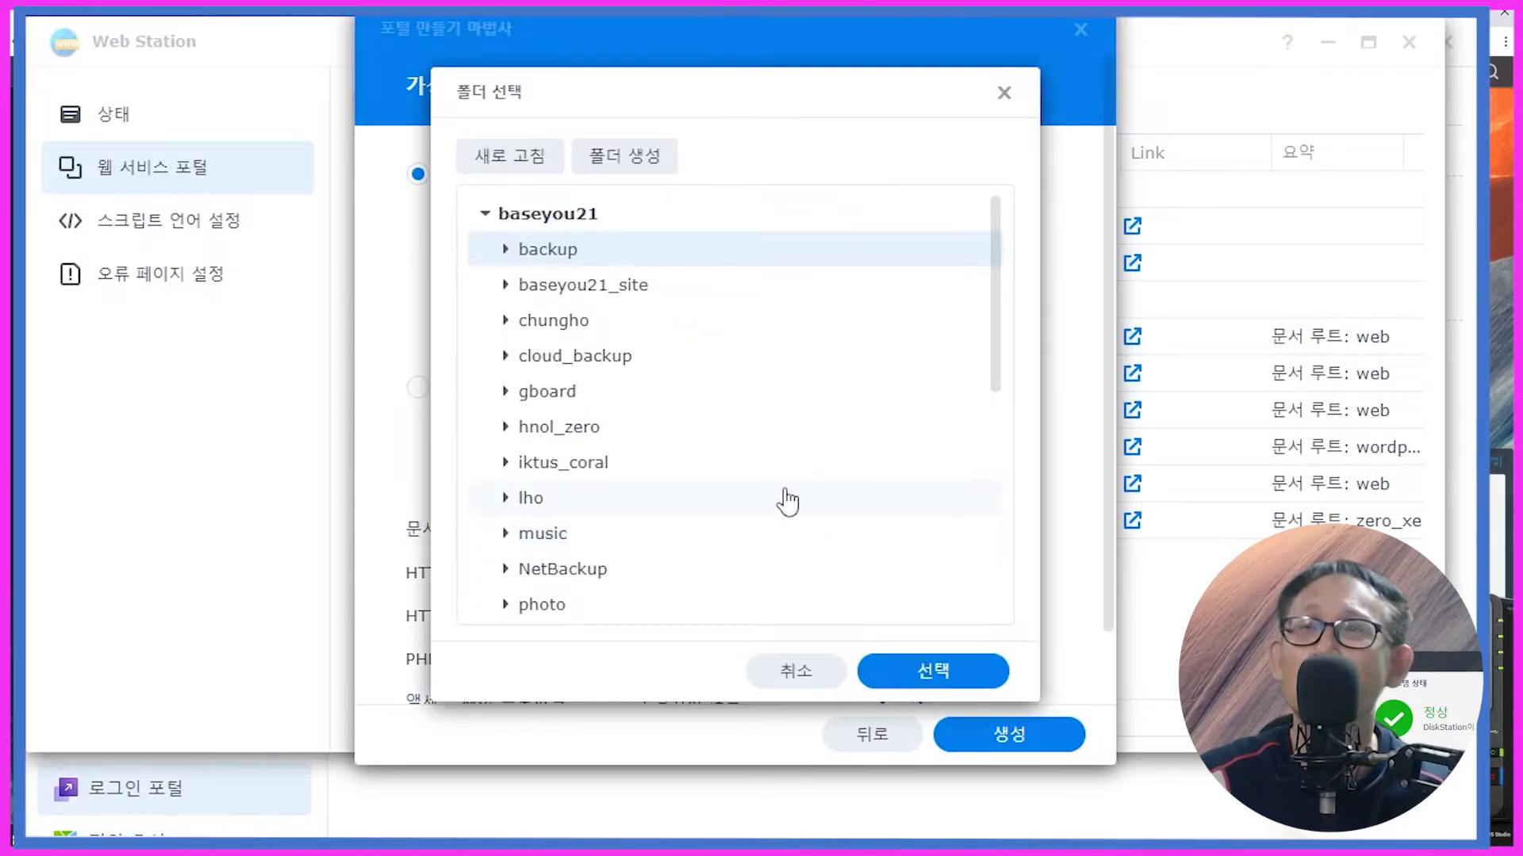
pyautogui.scroll(-5, 785, 502)
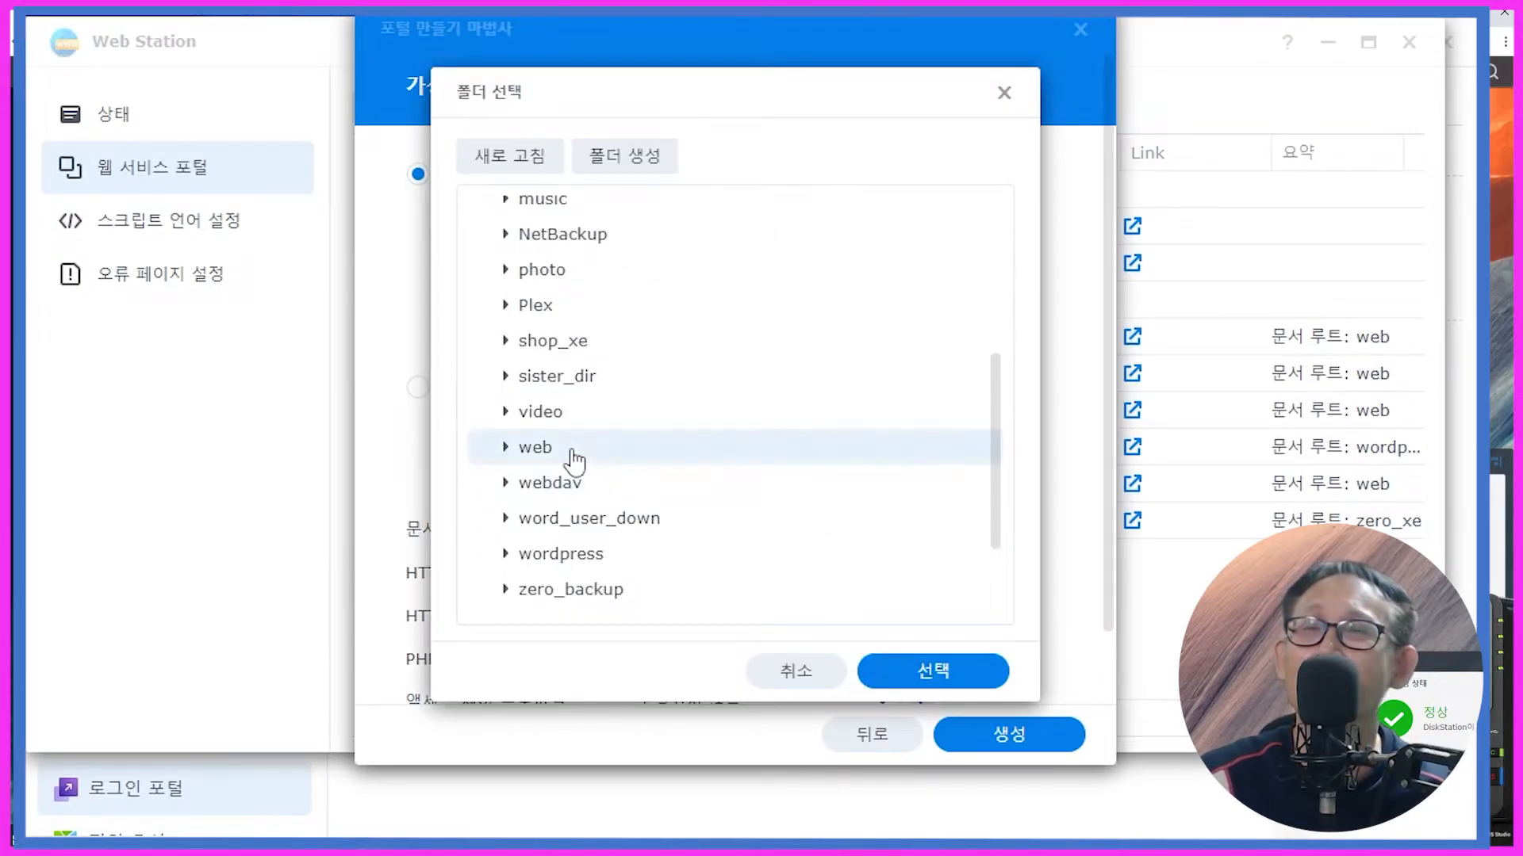
pyautogui.doubleClick(575, 458)
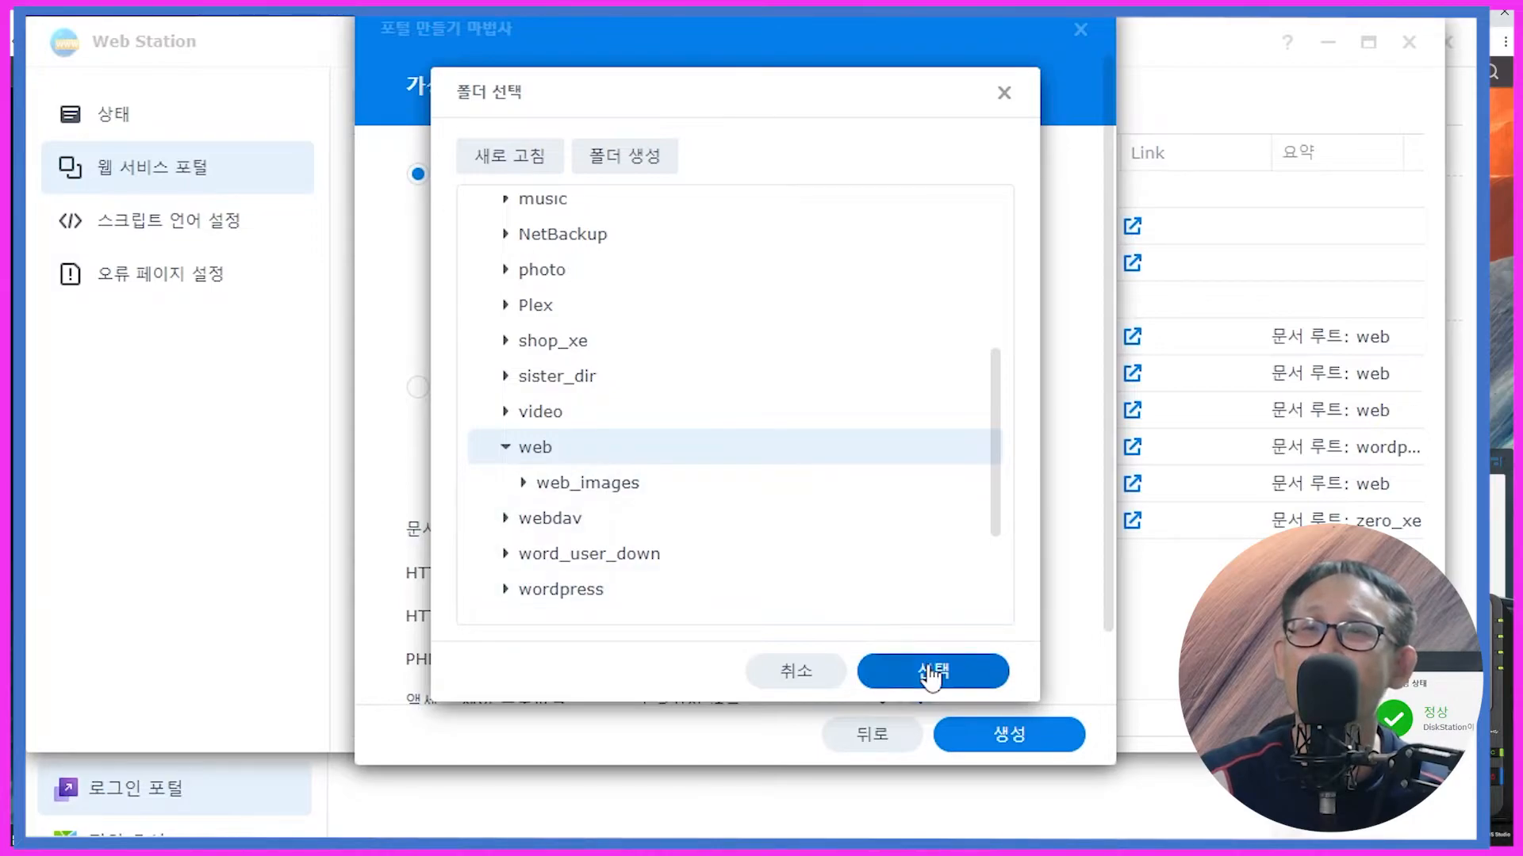
pyautogui.click(931, 674)
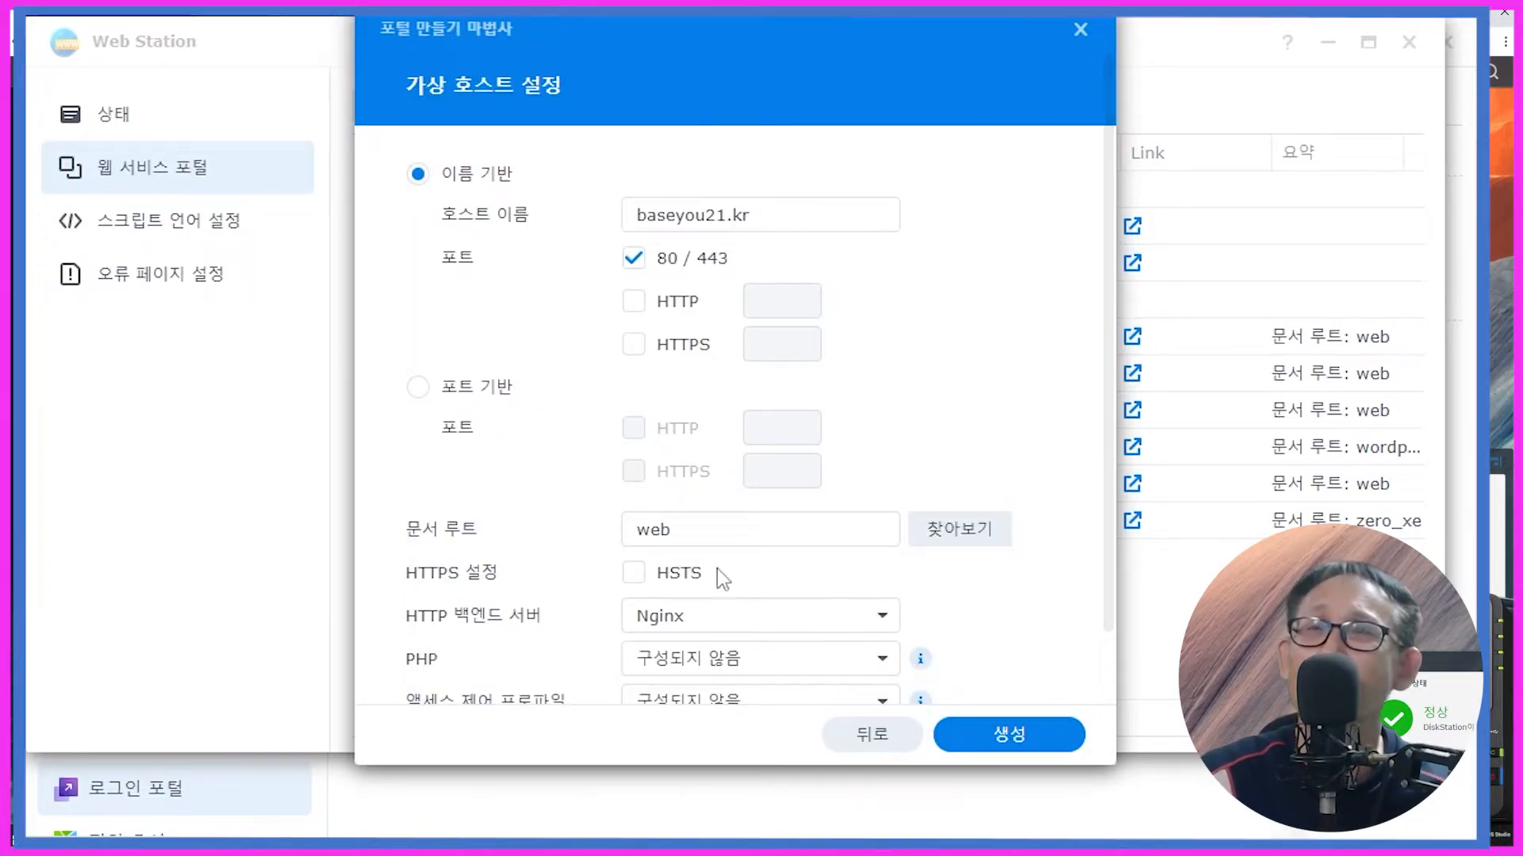
pyautogui.moveTo(680, 531); pyautogui.dragTo(600, 545)
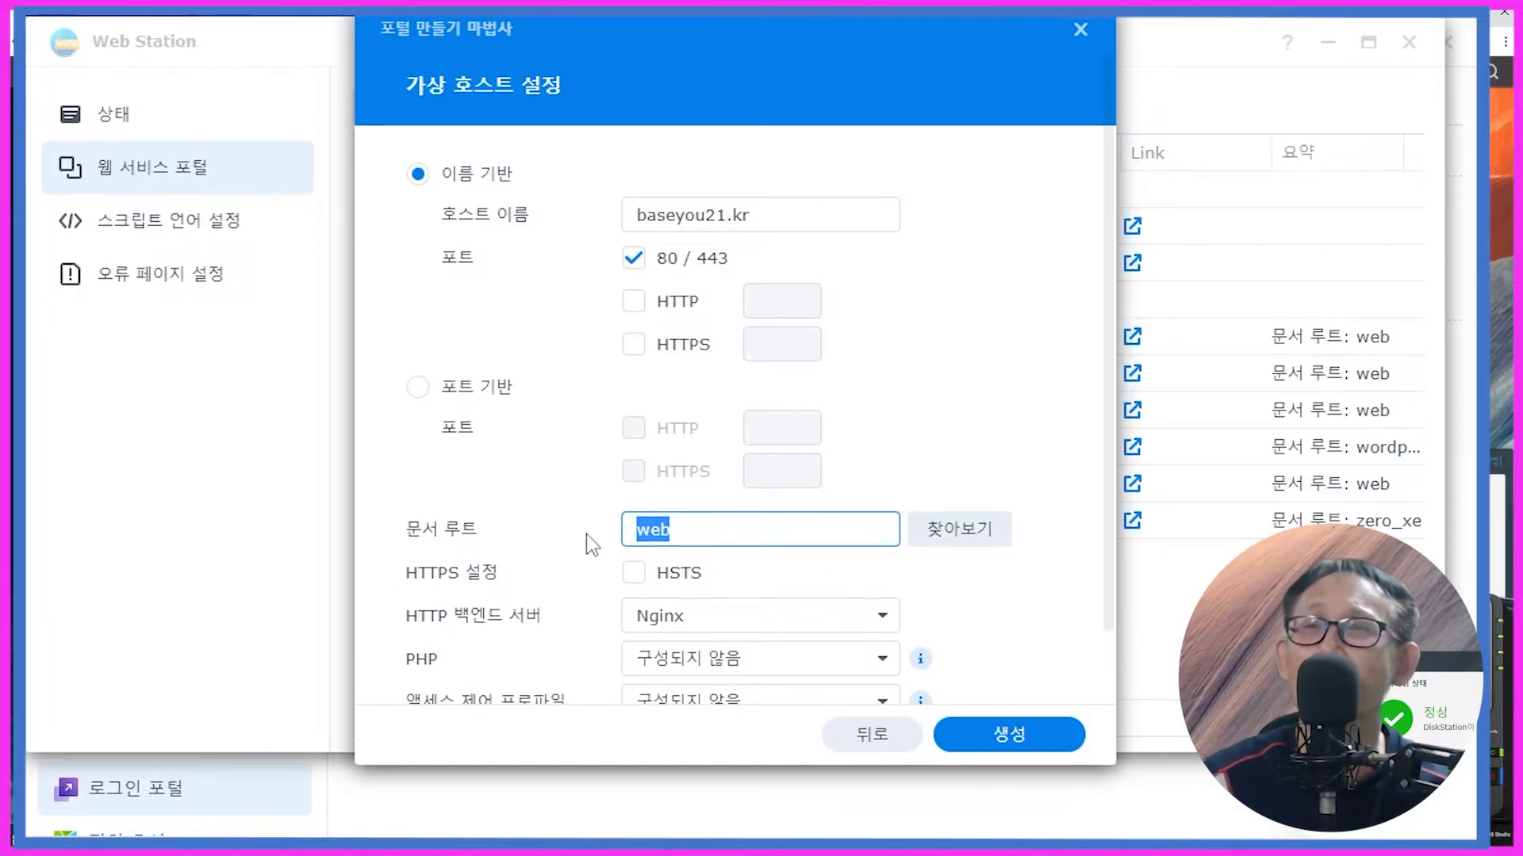
pyautogui.click(697, 531)
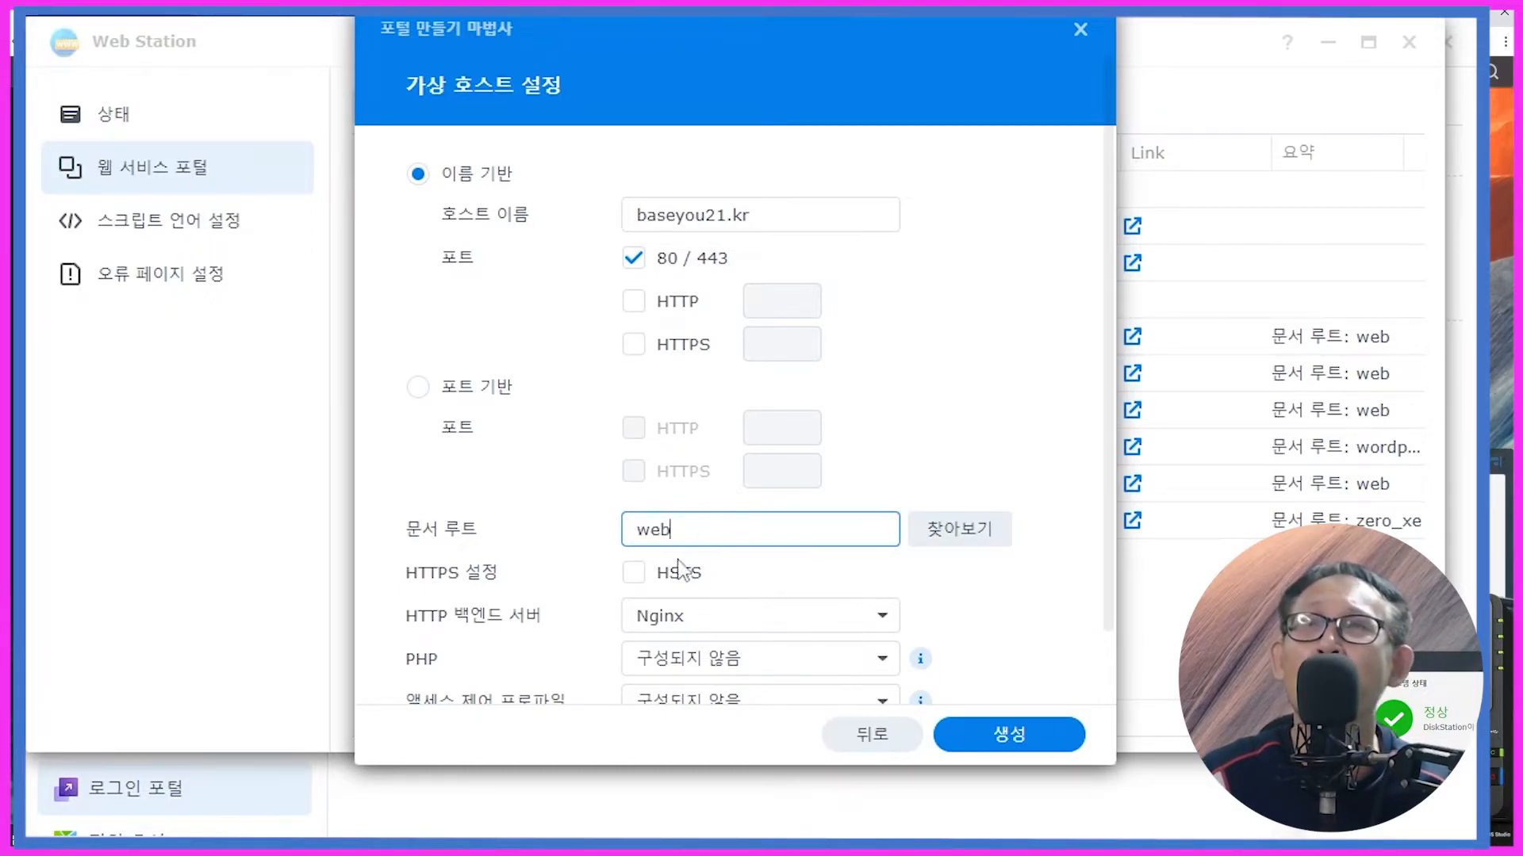
# Step: Enable HSTS, choose the Default Profile (PHP 7.4), and create the portal
pyautogui.click(631, 575)
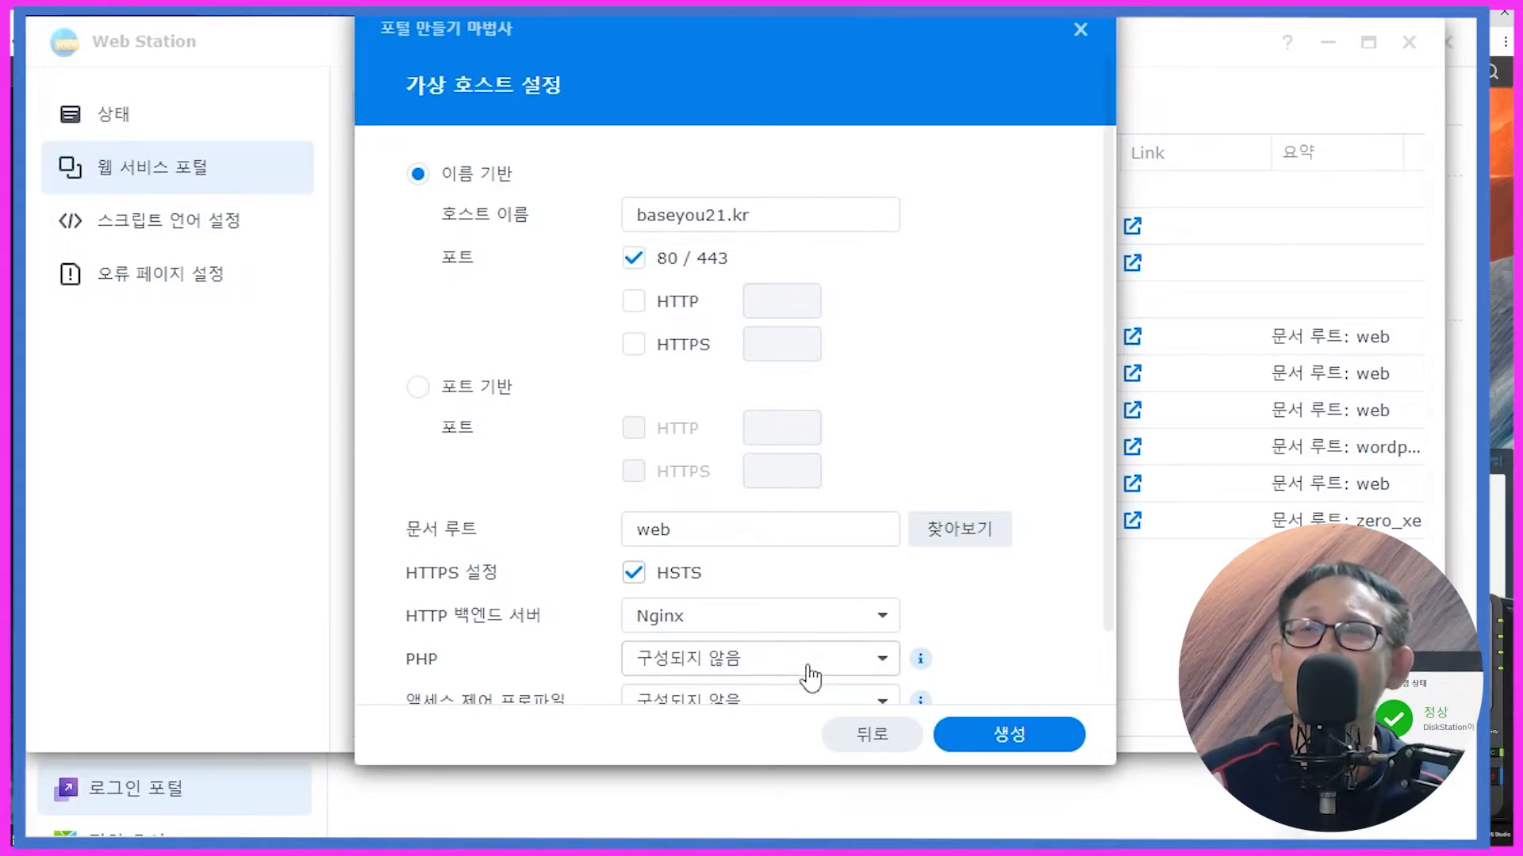
pyautogui.click(809, 663)
pyautogui.click(758, 744)
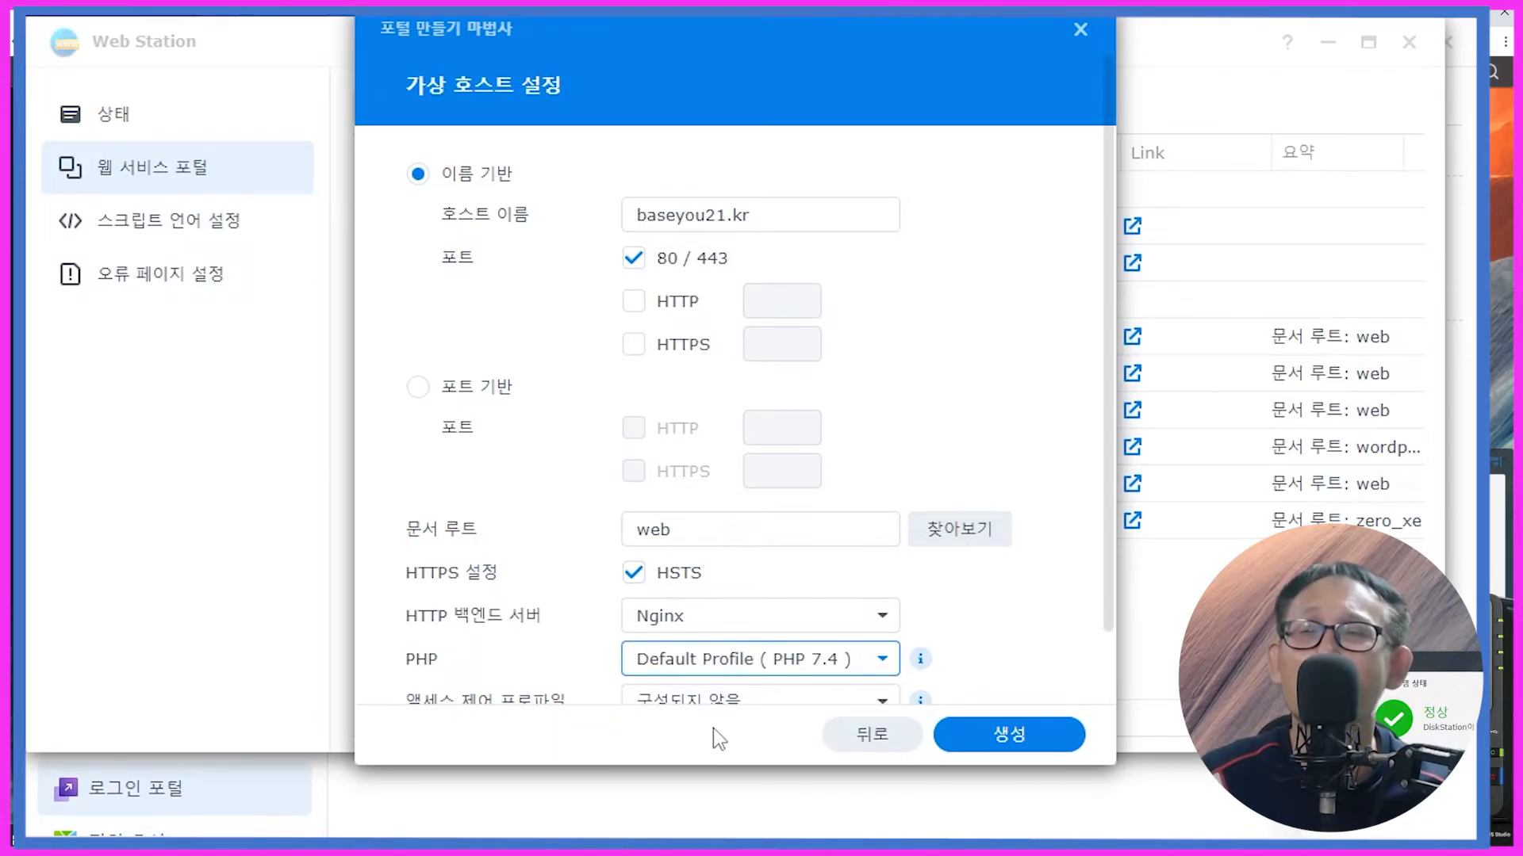
pyautogui.click(982, 727)
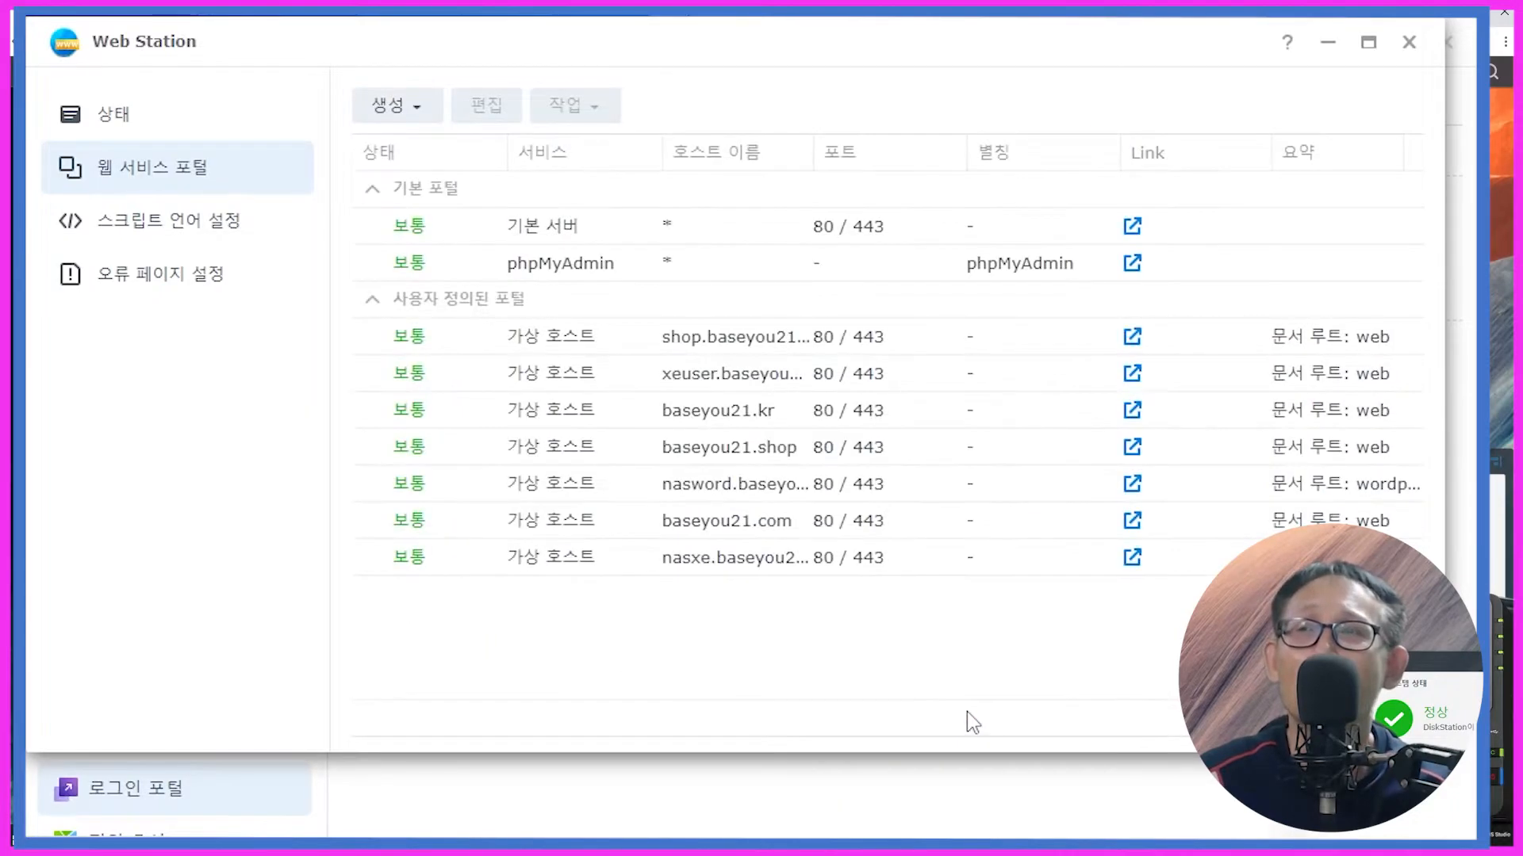
# Step: Check in File Station that the baseyou21.kr web folder contains index.html, then minimize File Station
pyautogui.click(17, 368)
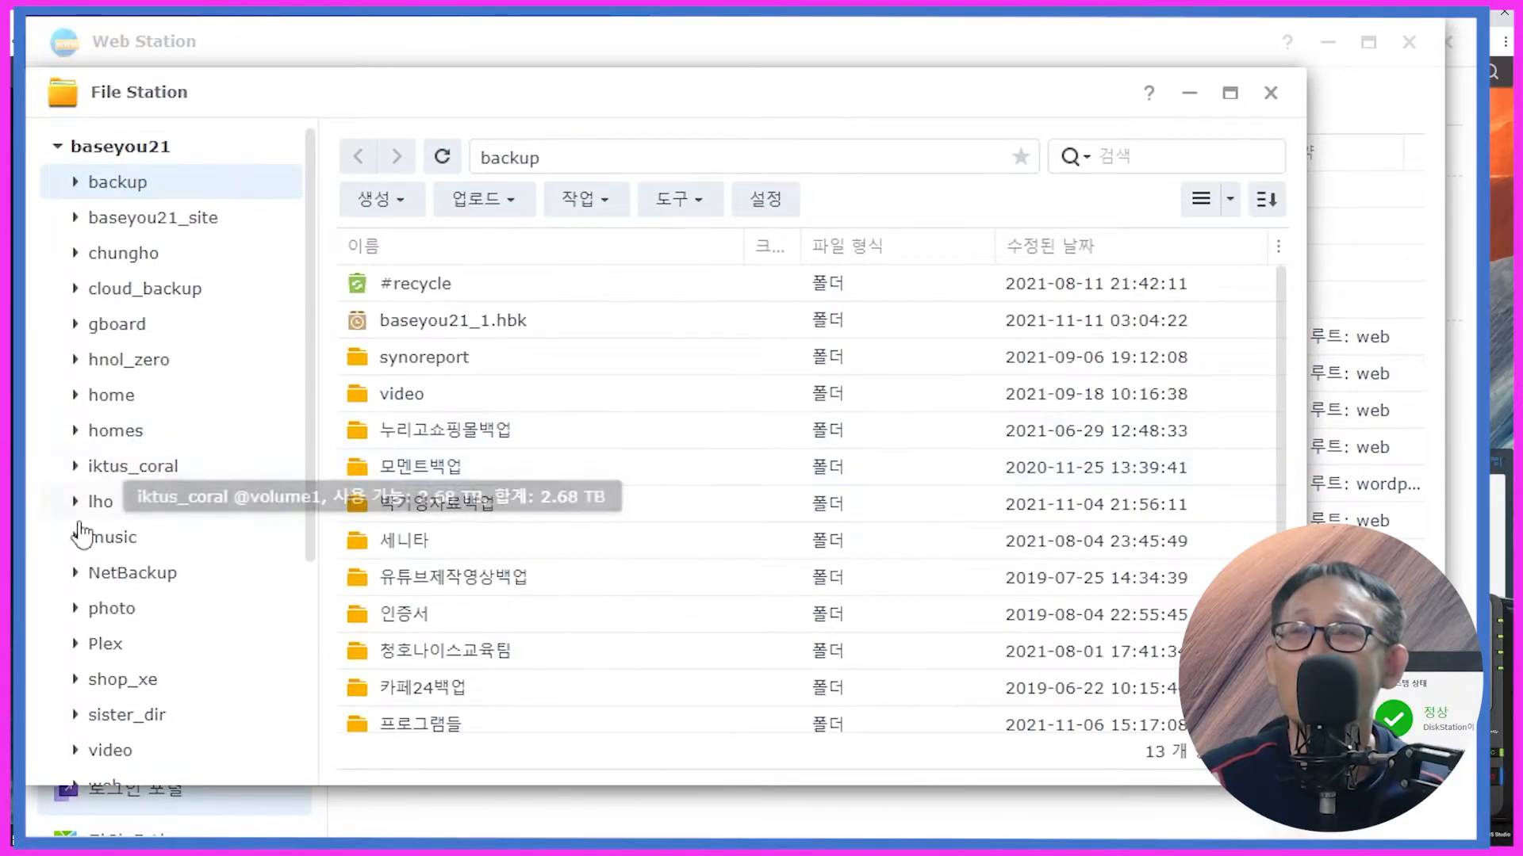
pyautogui.scroll(-5, 119, 587)
pyautogui.click(109, 451)
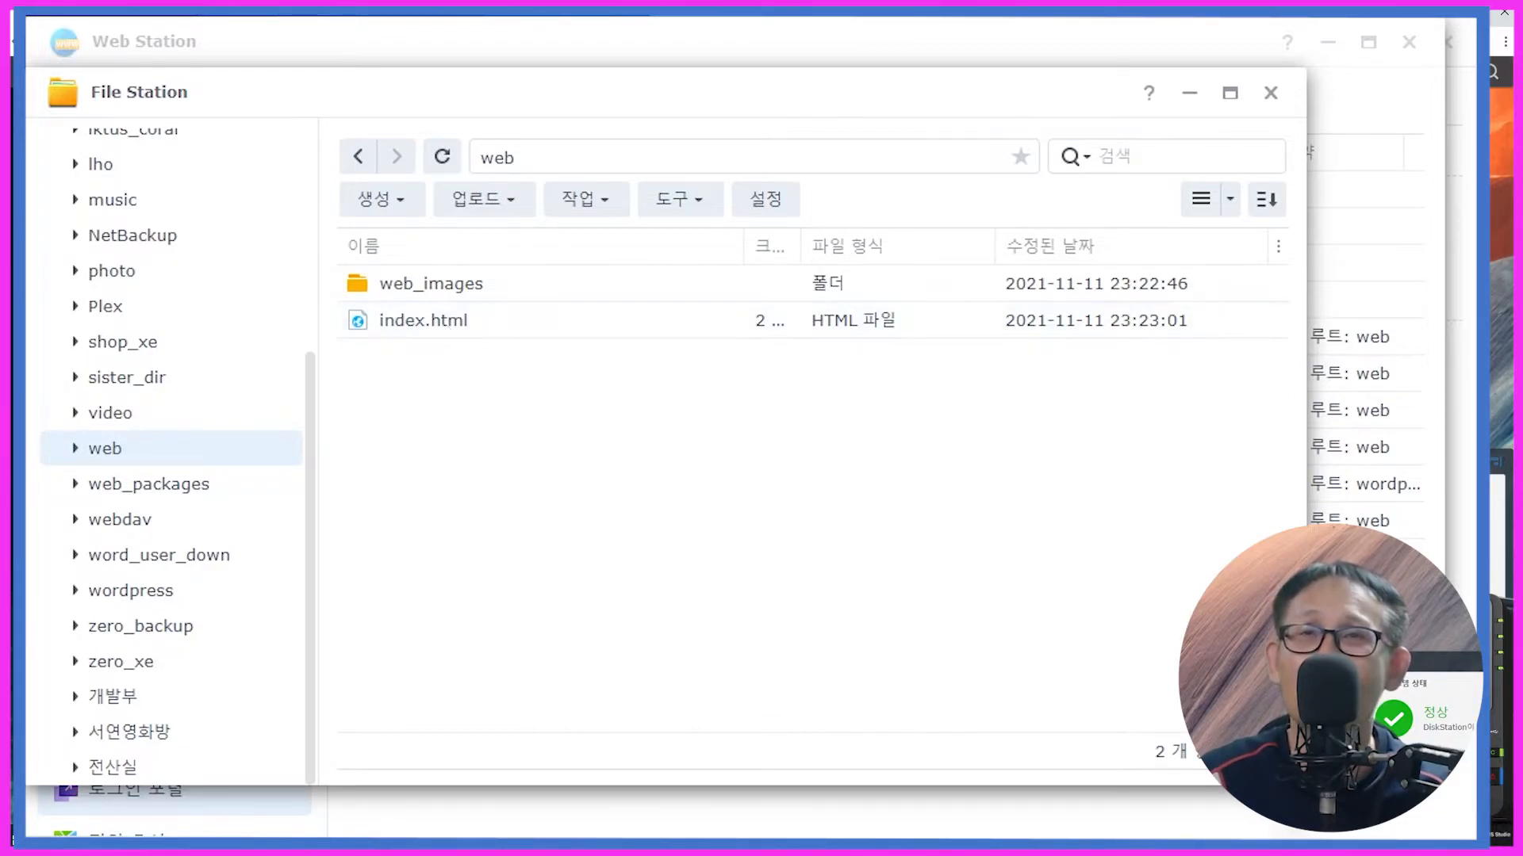
pyautogui.click(504, 15)
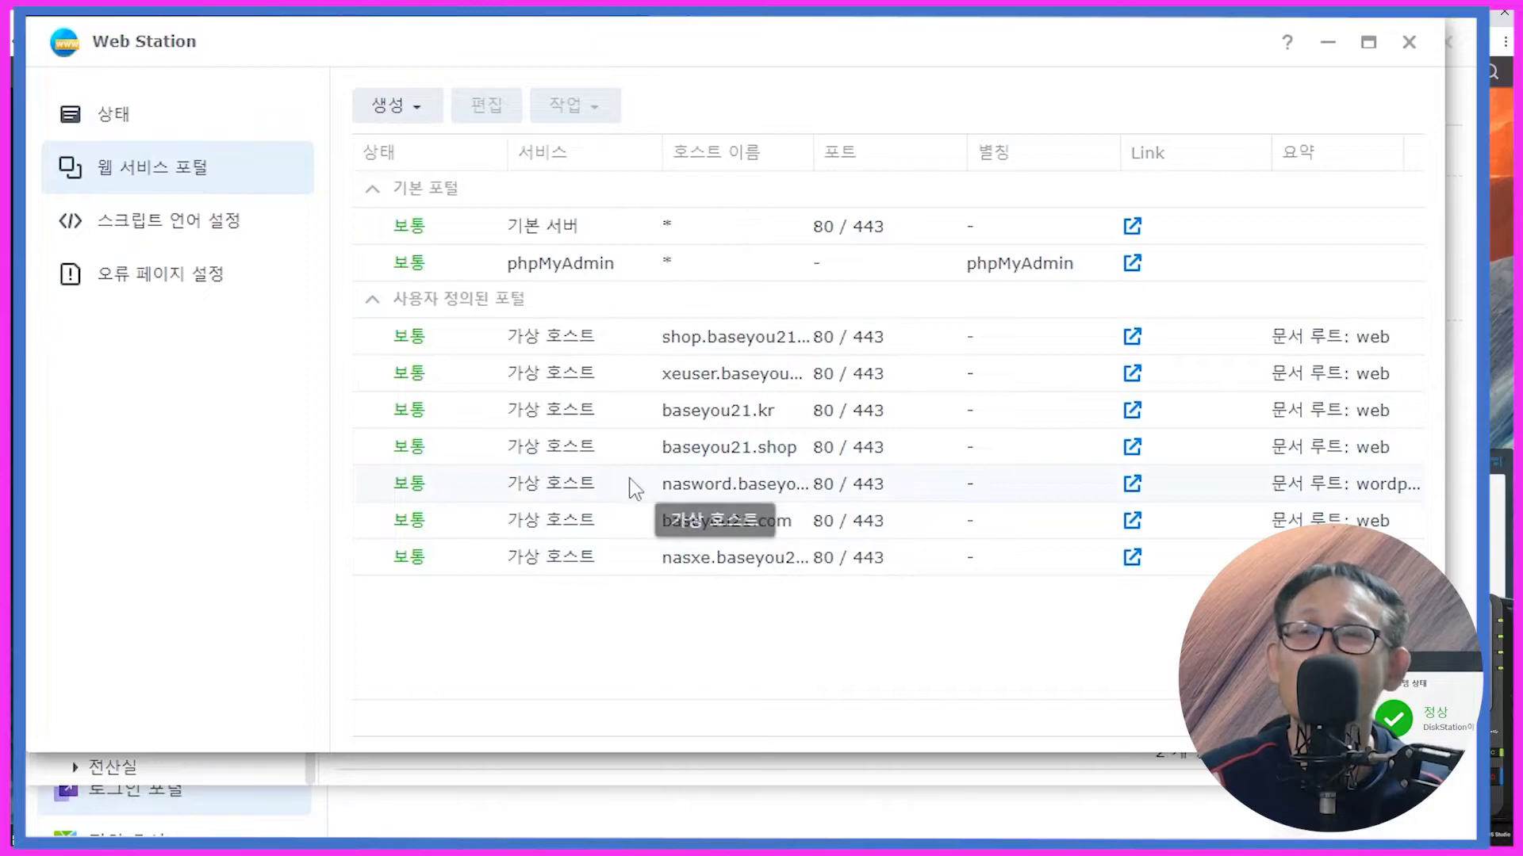
pyautogui.click(697, 425)
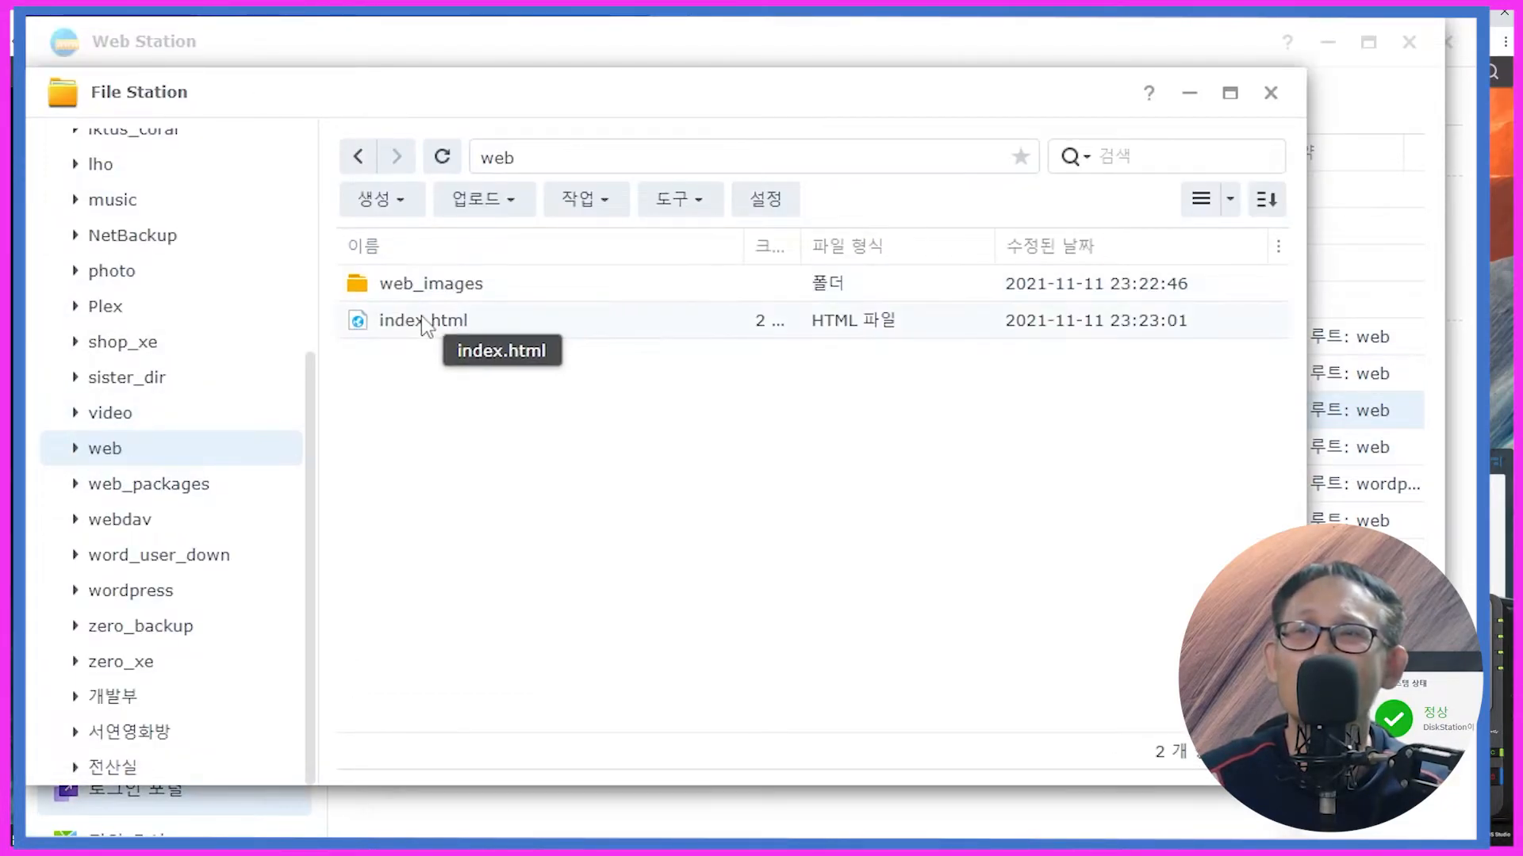
pyautogui.click(426, 323)
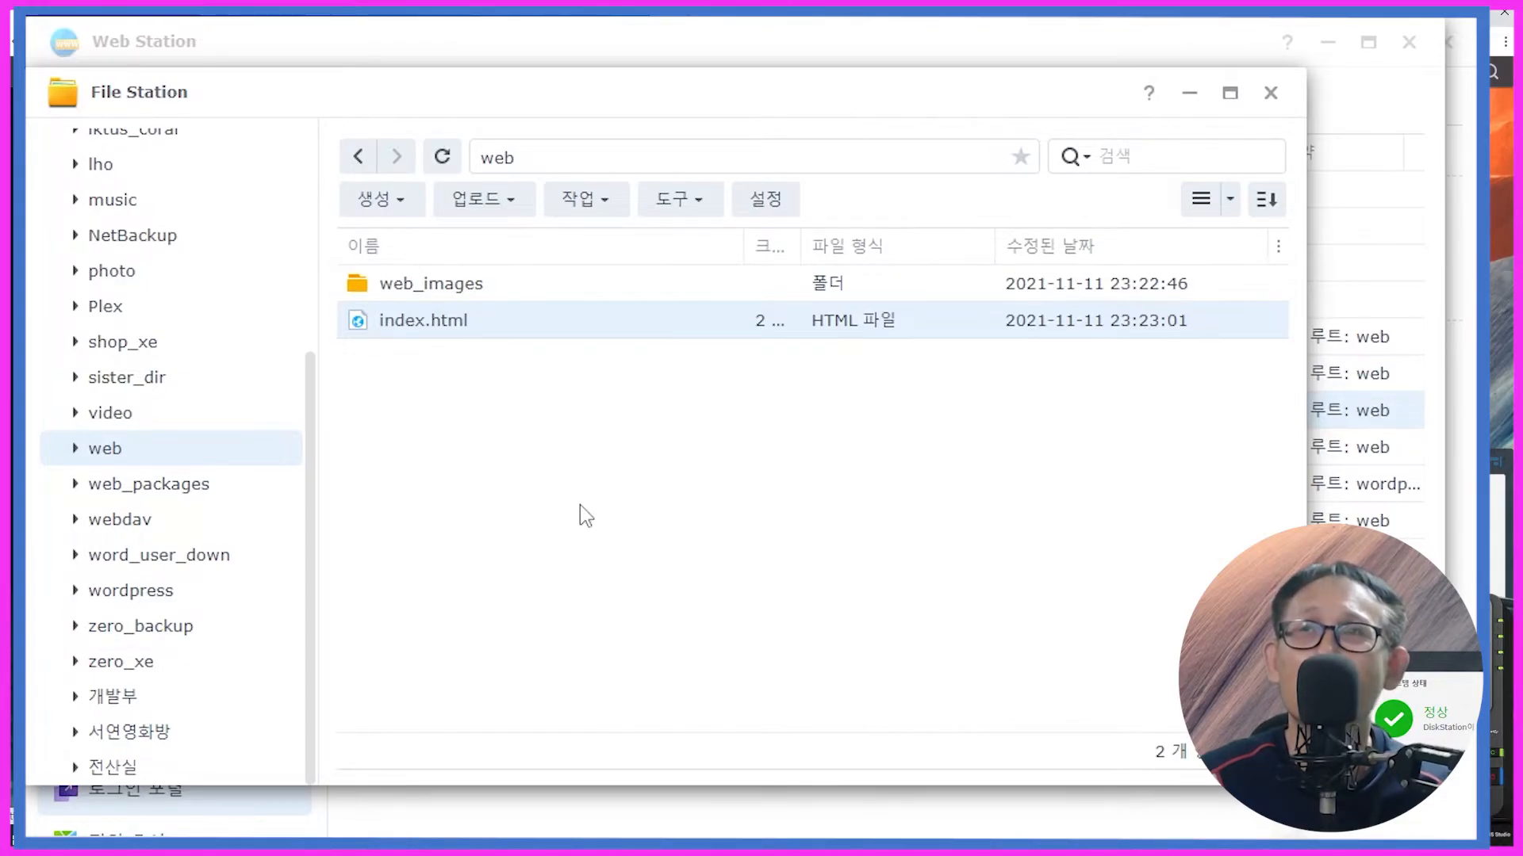
pyautogui.click(1192, 97)
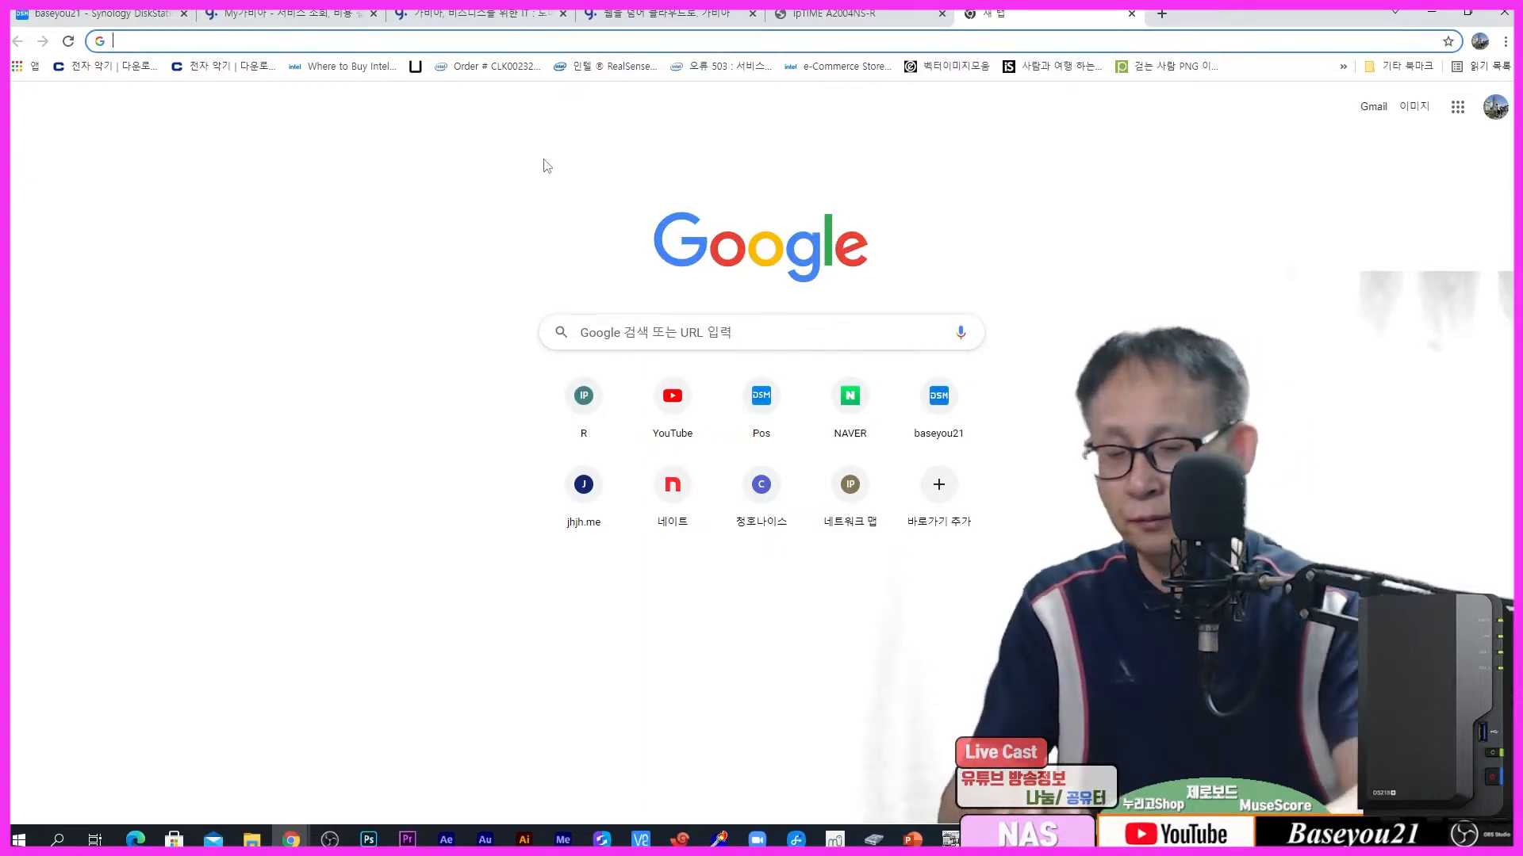
pyautogui.write('nhtt')
pyautogui.press('BackSpace')
pyautogui.press('BackSpace')
pyautogui.press('BackSpace')
pyautogui.press('BackSpace')
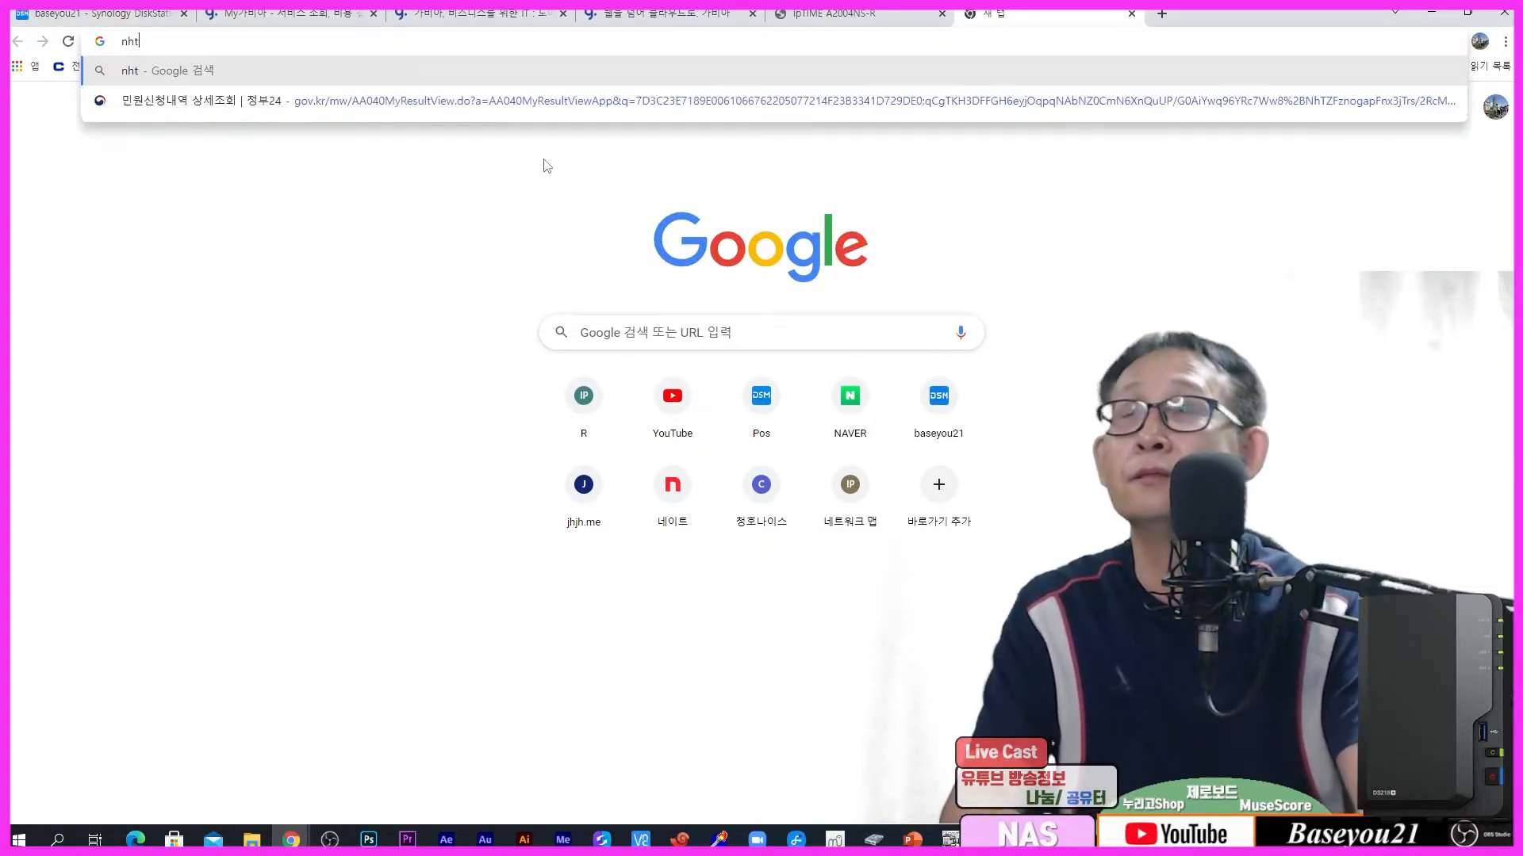
pyautogui.write('http:/')
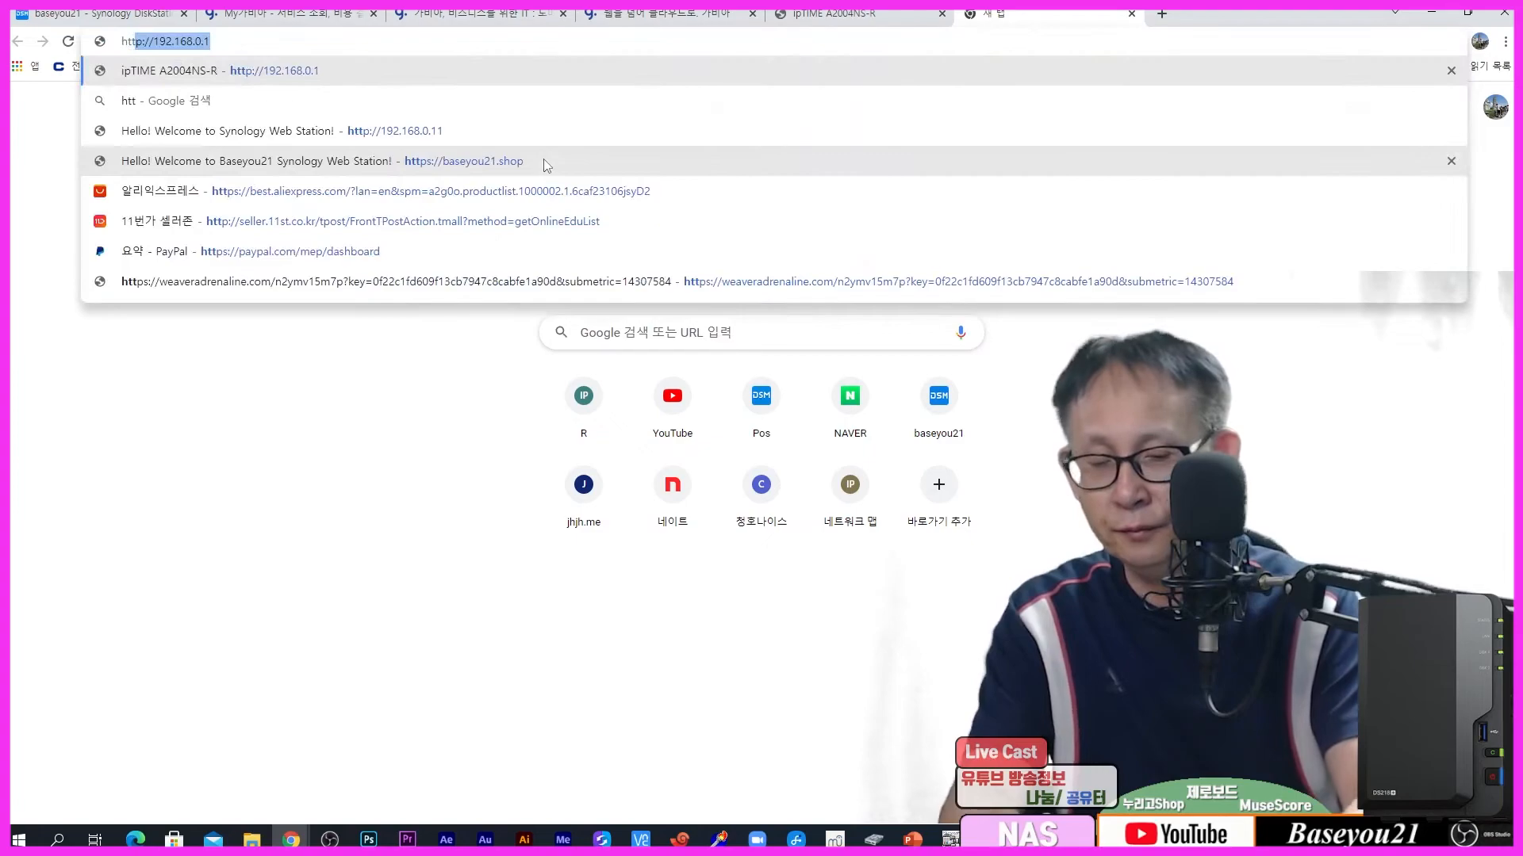
pyautogui.write('/baseyo')
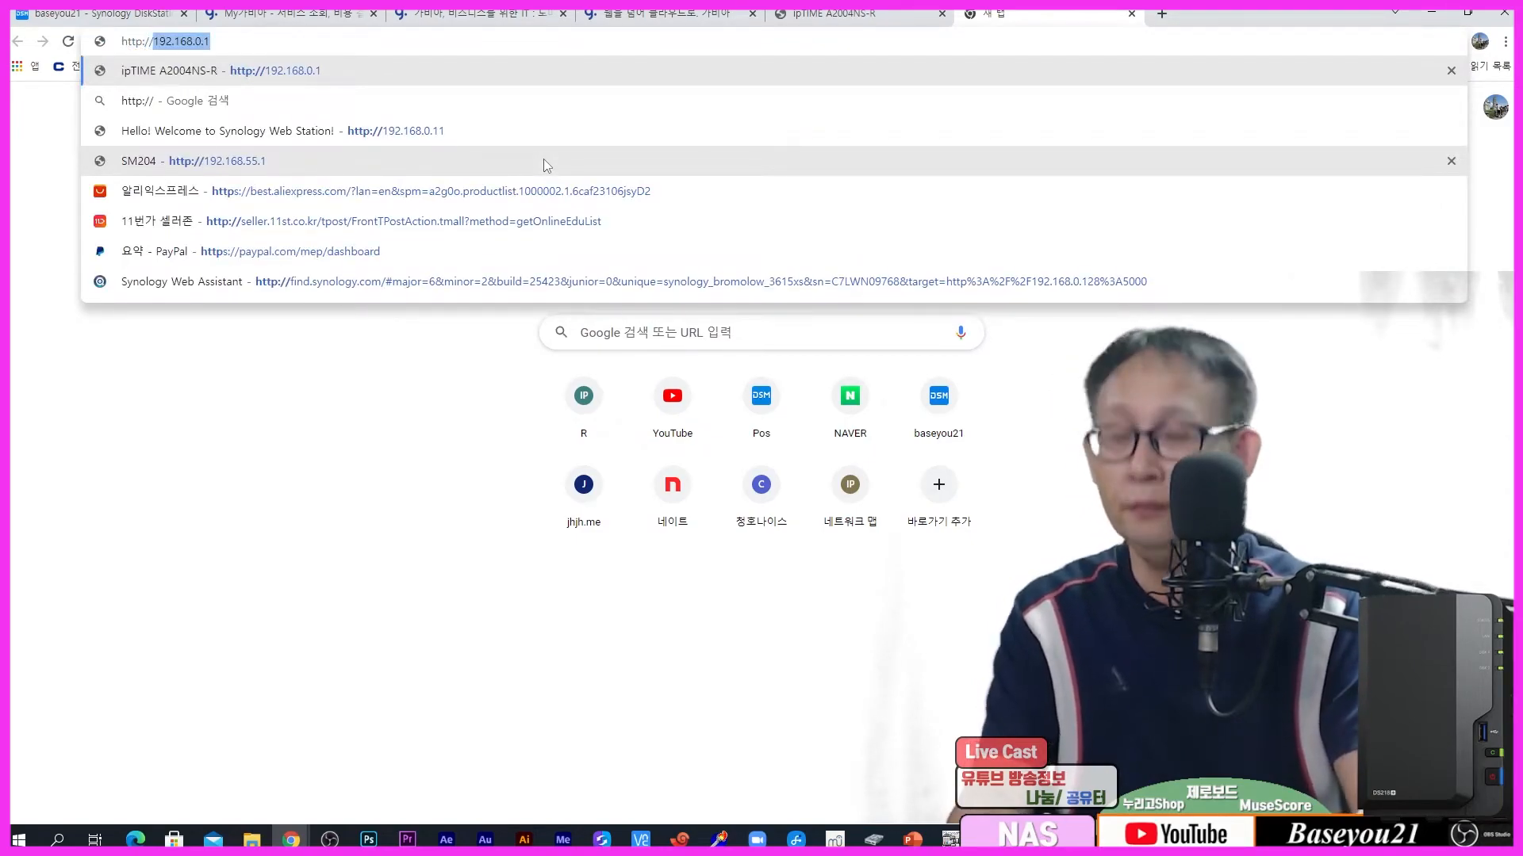
pyautogui.write('u21.kr')
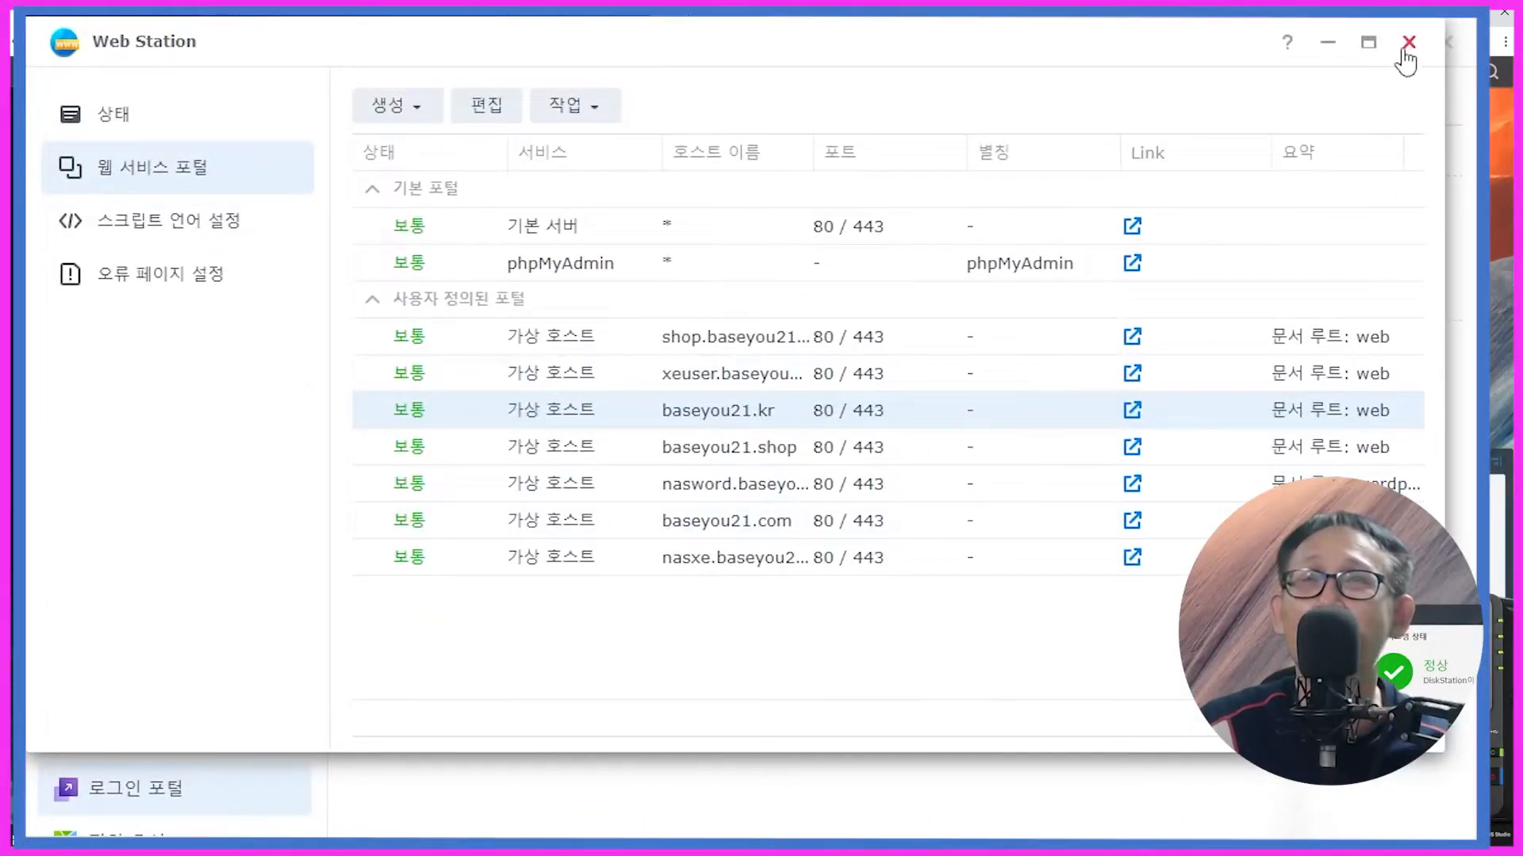
# Step: Verify in Security > Certificate that baseyou21.kr:80/443 uses the baseyou21.kr certificate
pyautogui.click(1409, 43)
pyautogui.click(1091, 687)
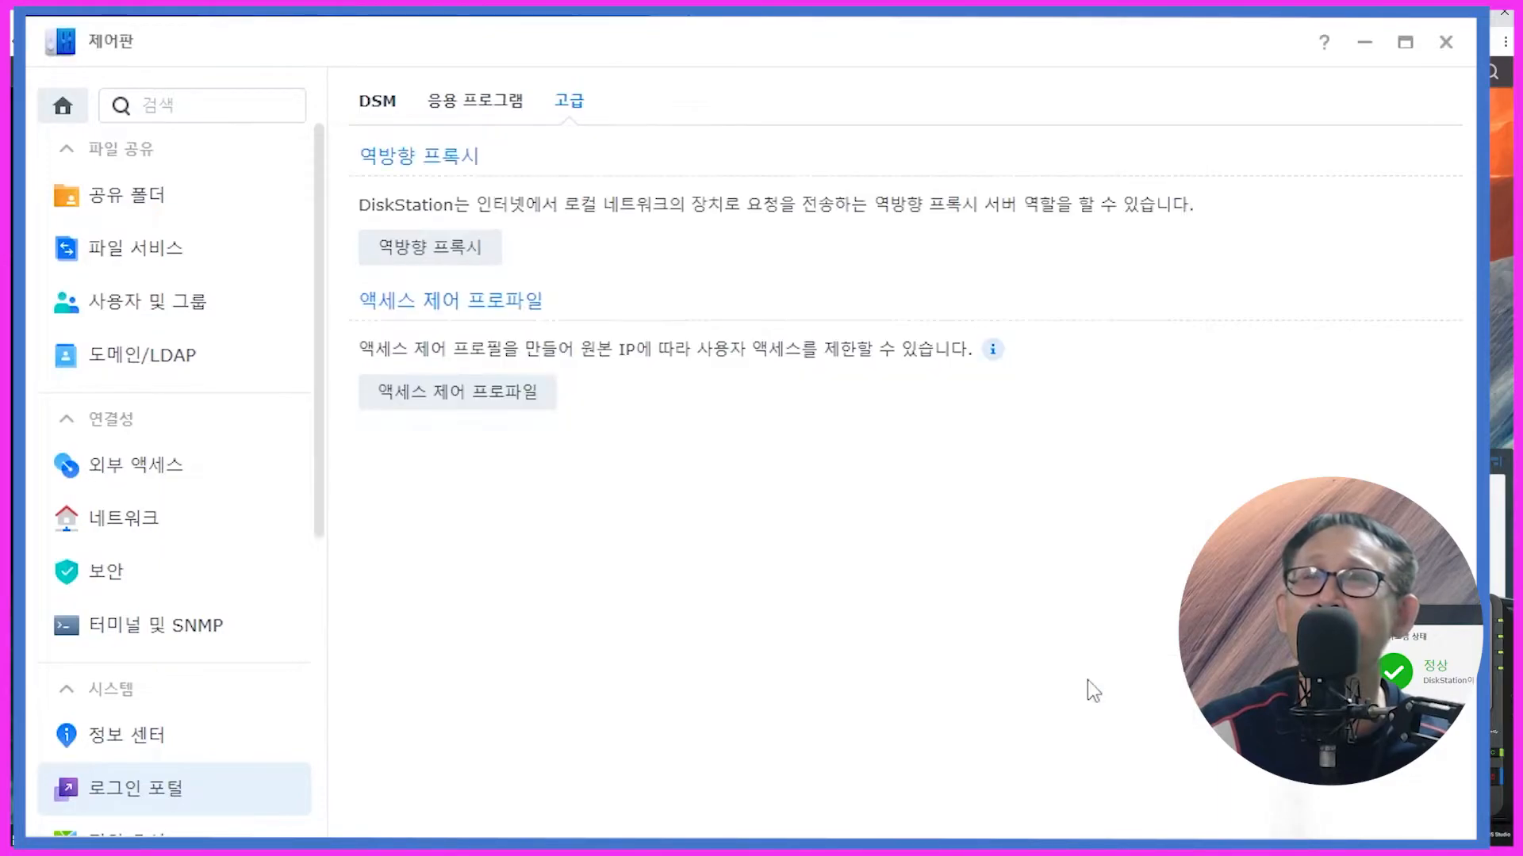
pyautogui.click(181, 586)
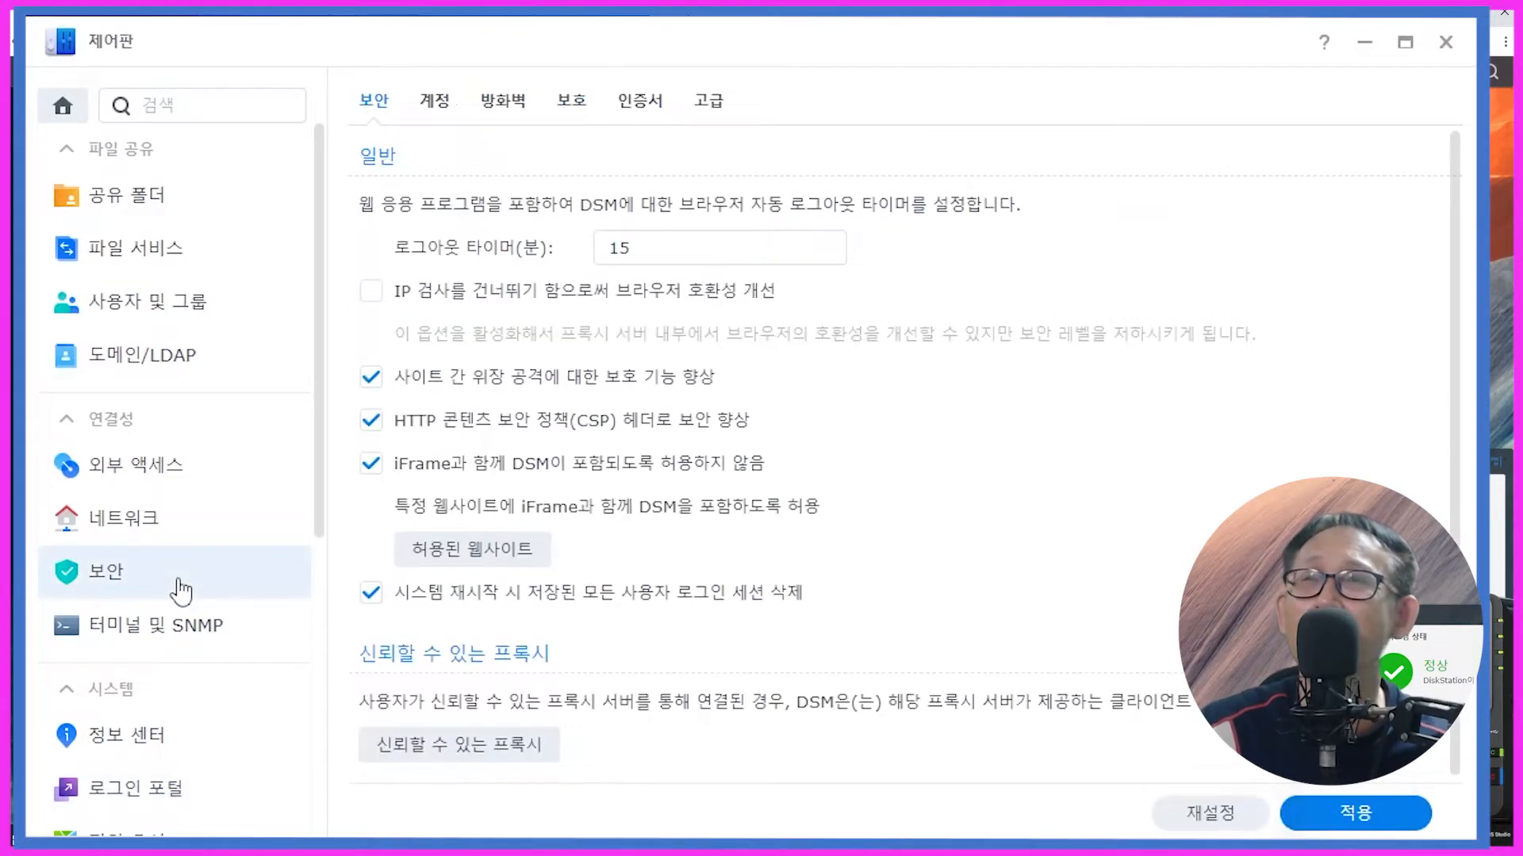
pyautogui.click(640, 100)
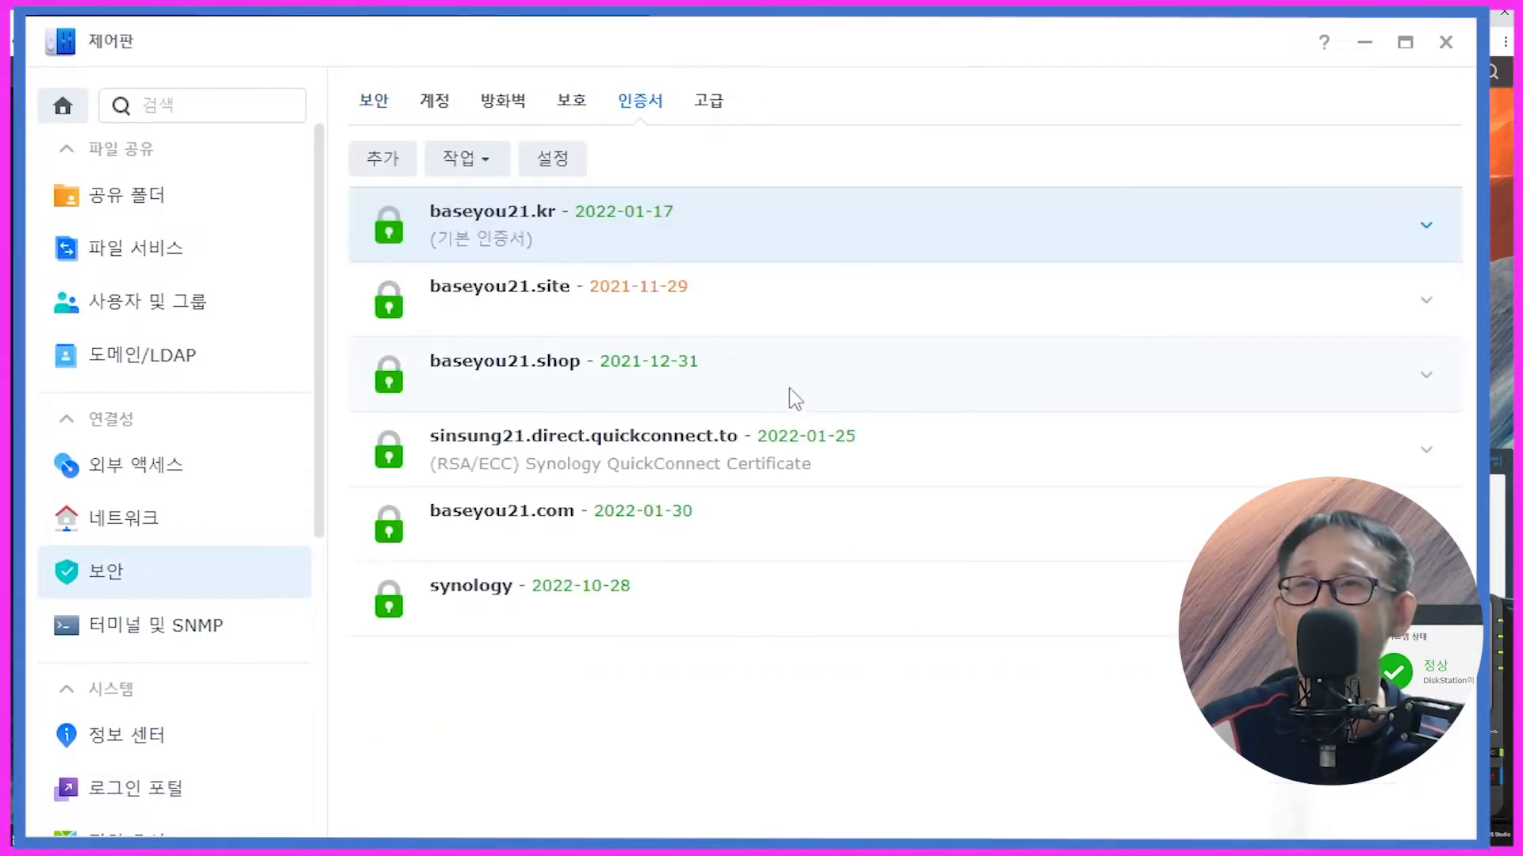
pyautogui.click(508, 228)
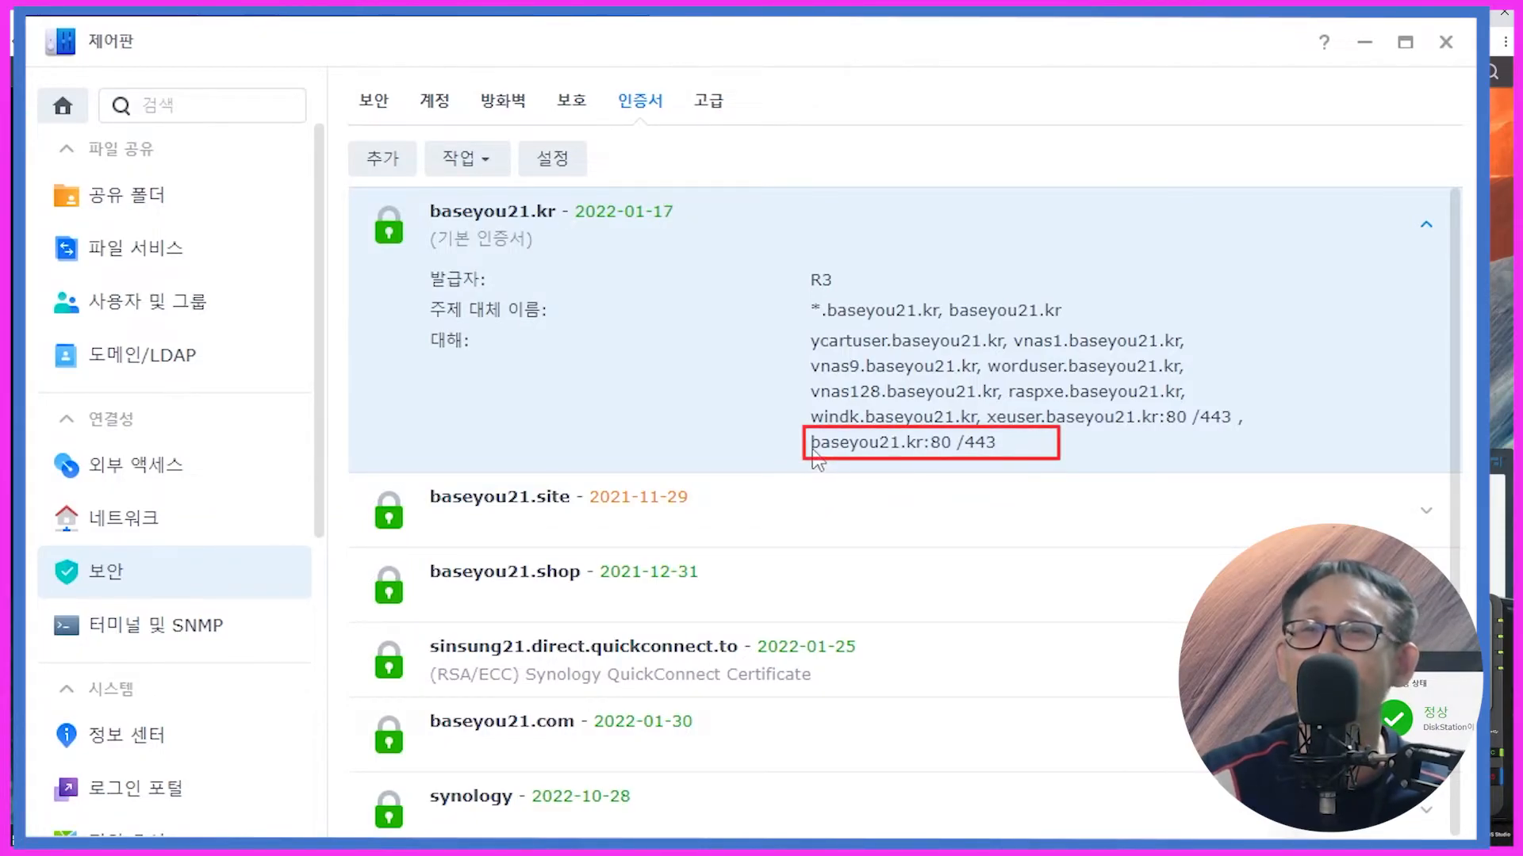
pyautogui.click(559, 165)
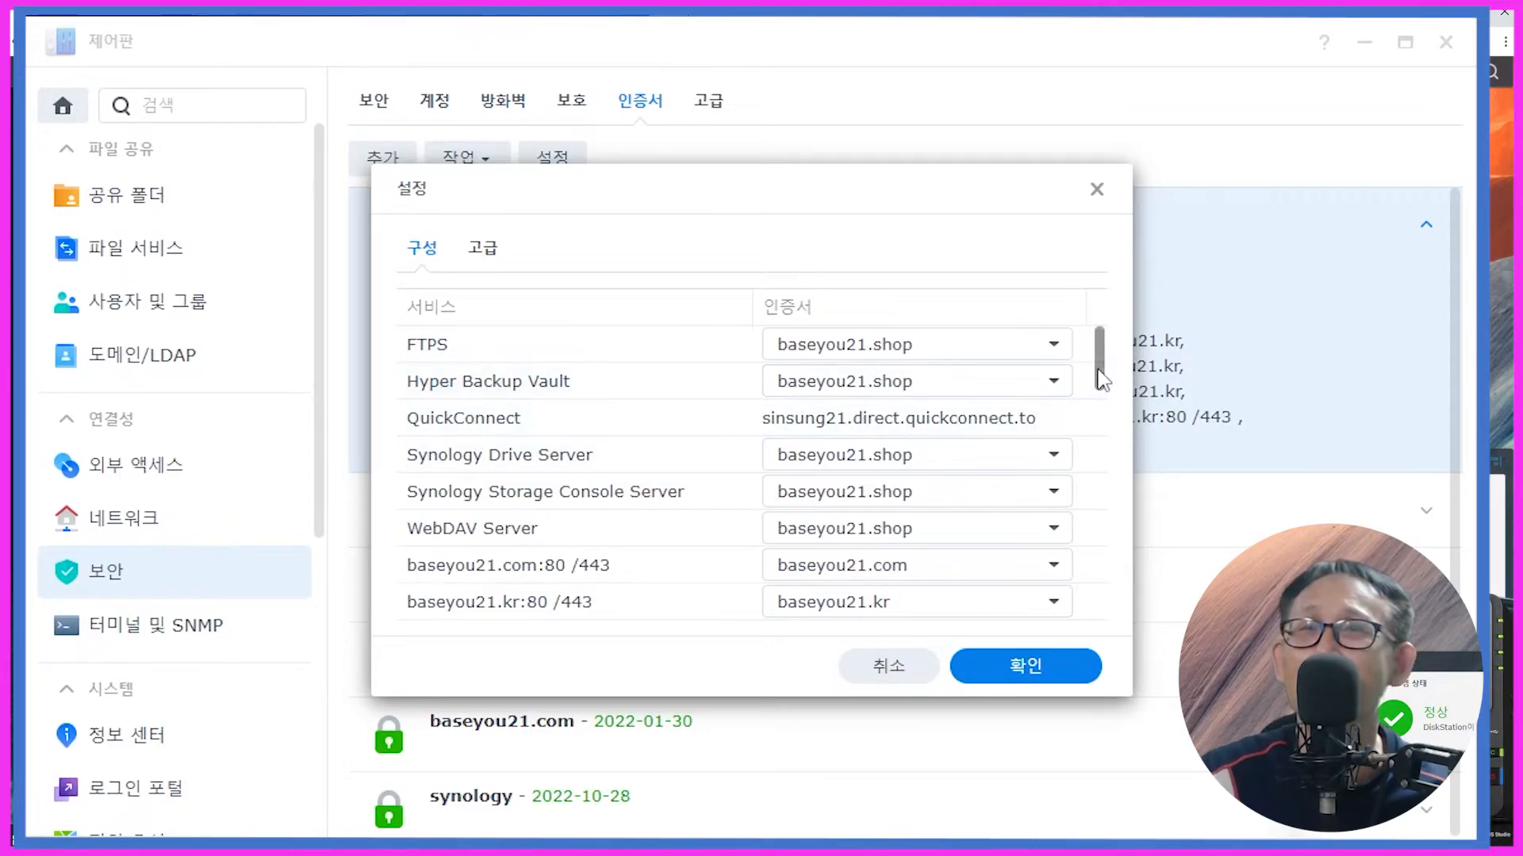
pyautogui.scroll(-1, 1099, 377)
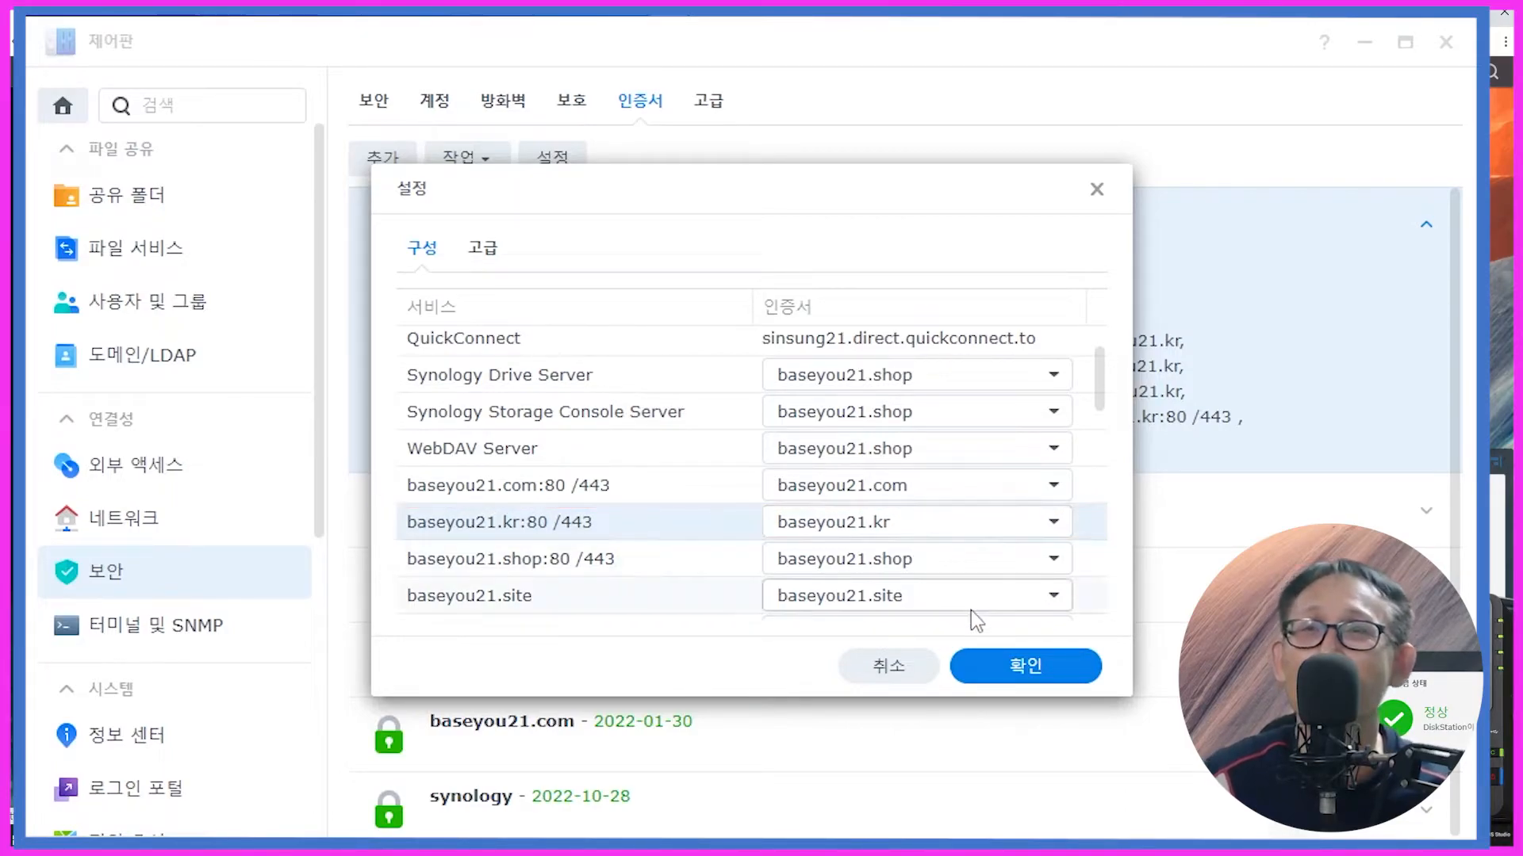
pyautogui.click(987, 670)
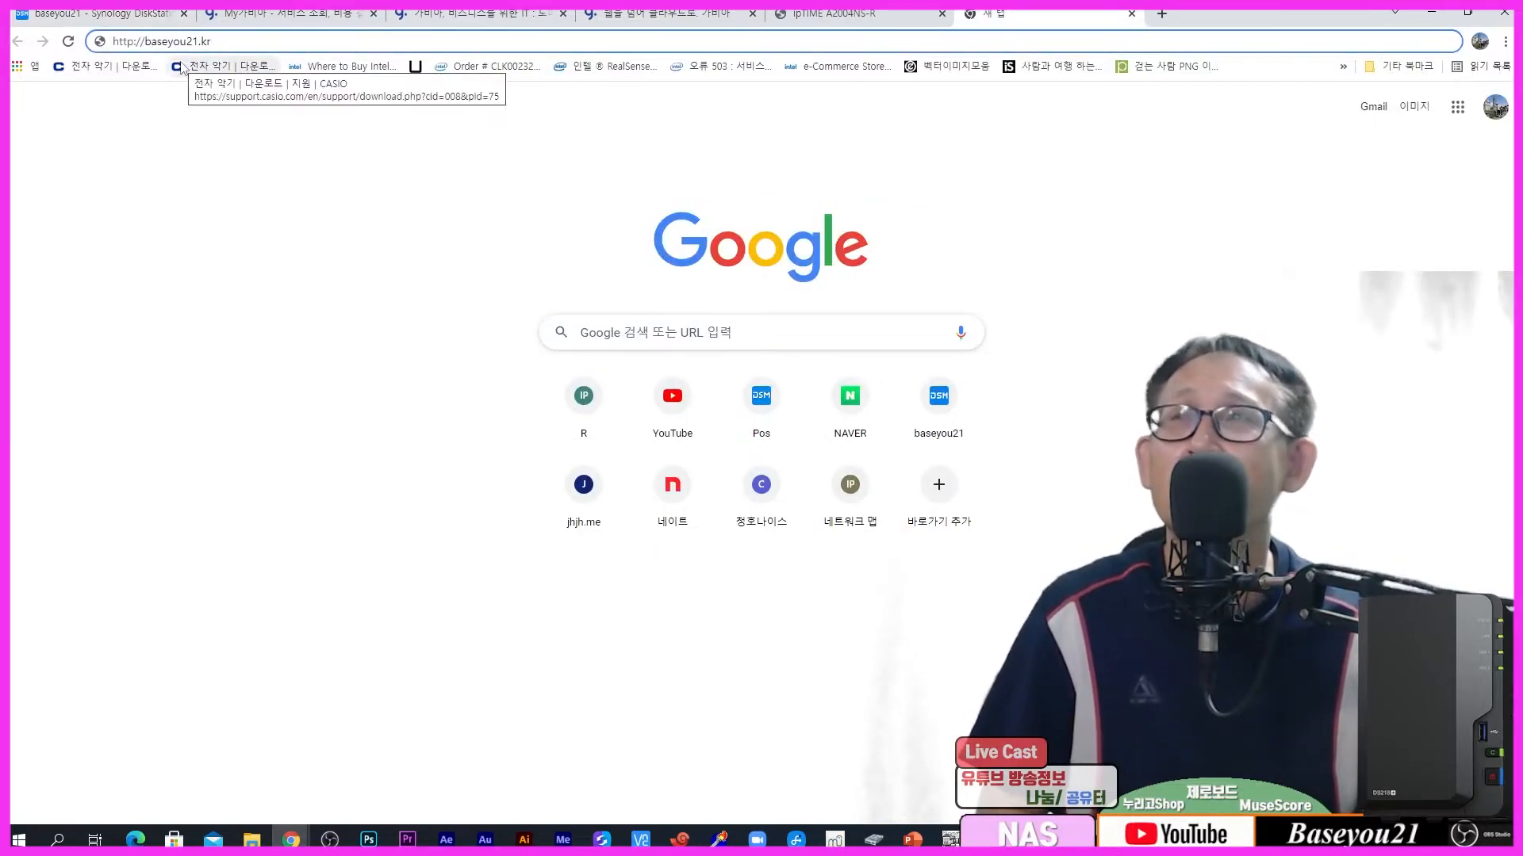
pyautogui.click(69, 44)
pyautogui.write('h')
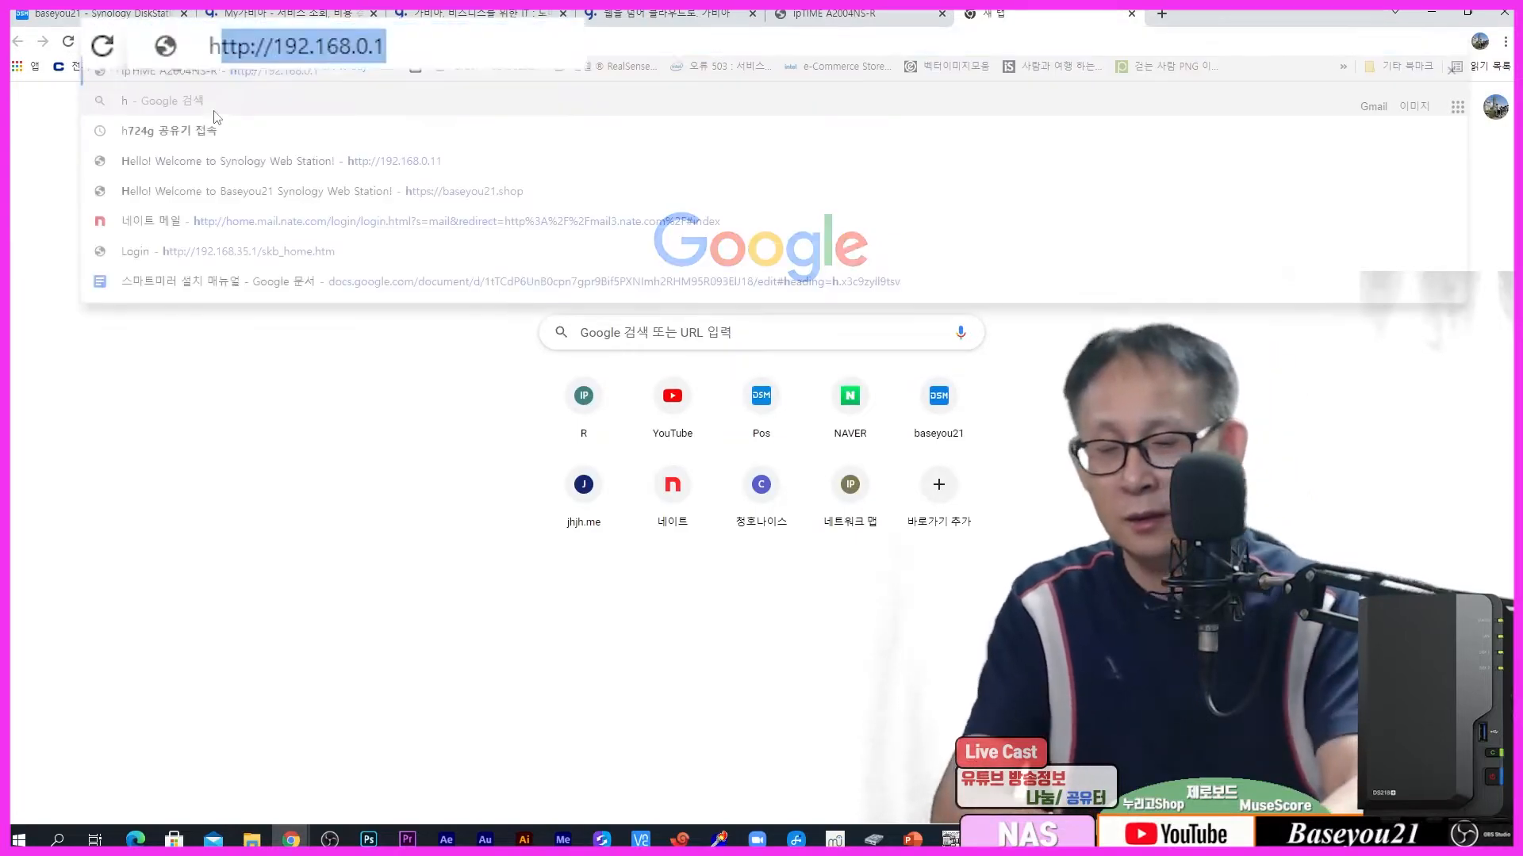
pyautogui.write('ttp://baseyou21.kr')
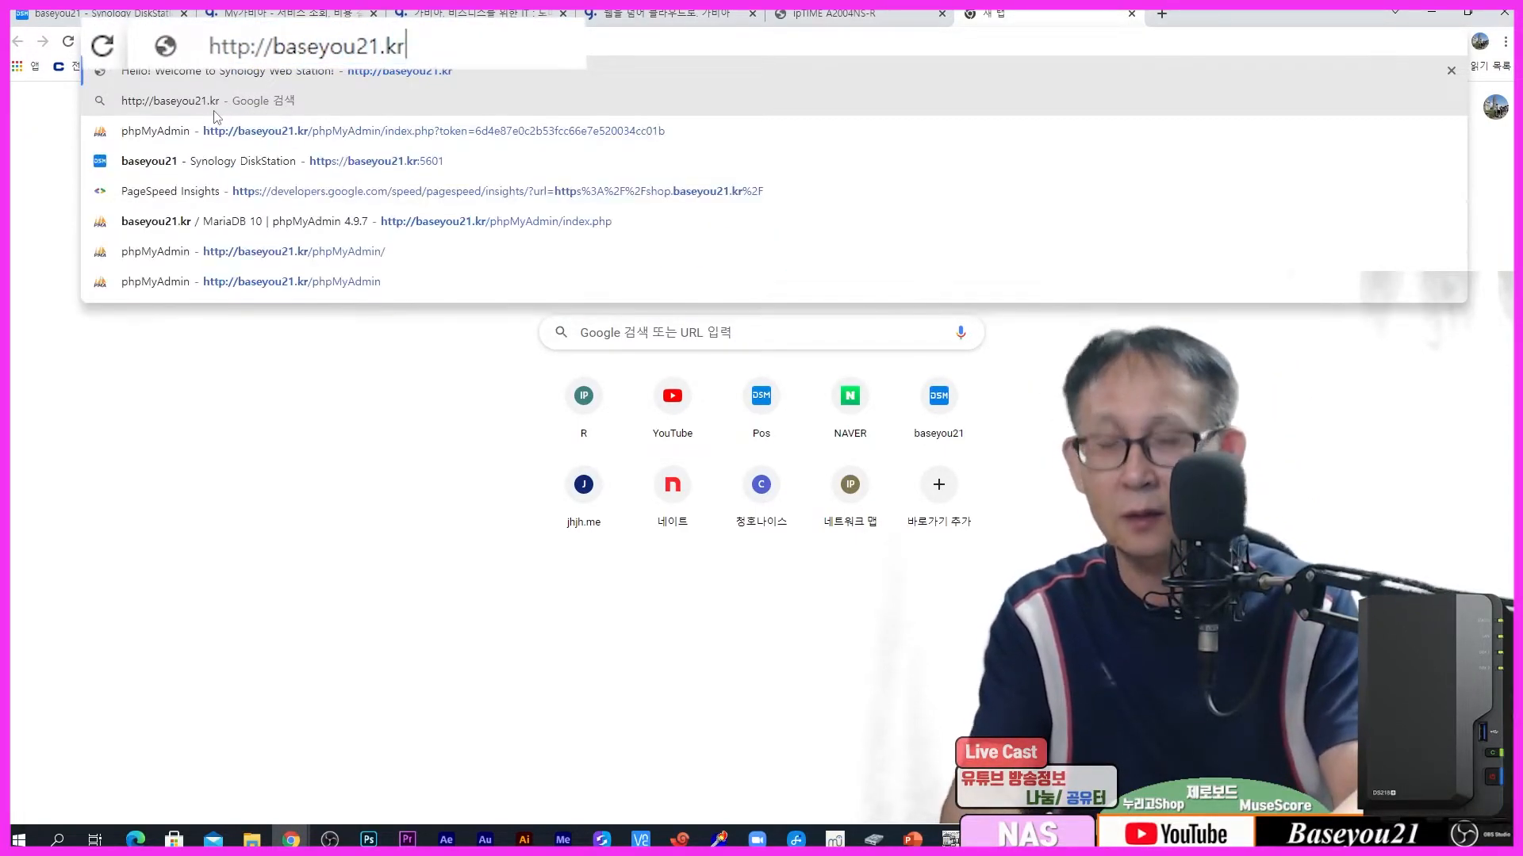
pyautogui.press('Return')
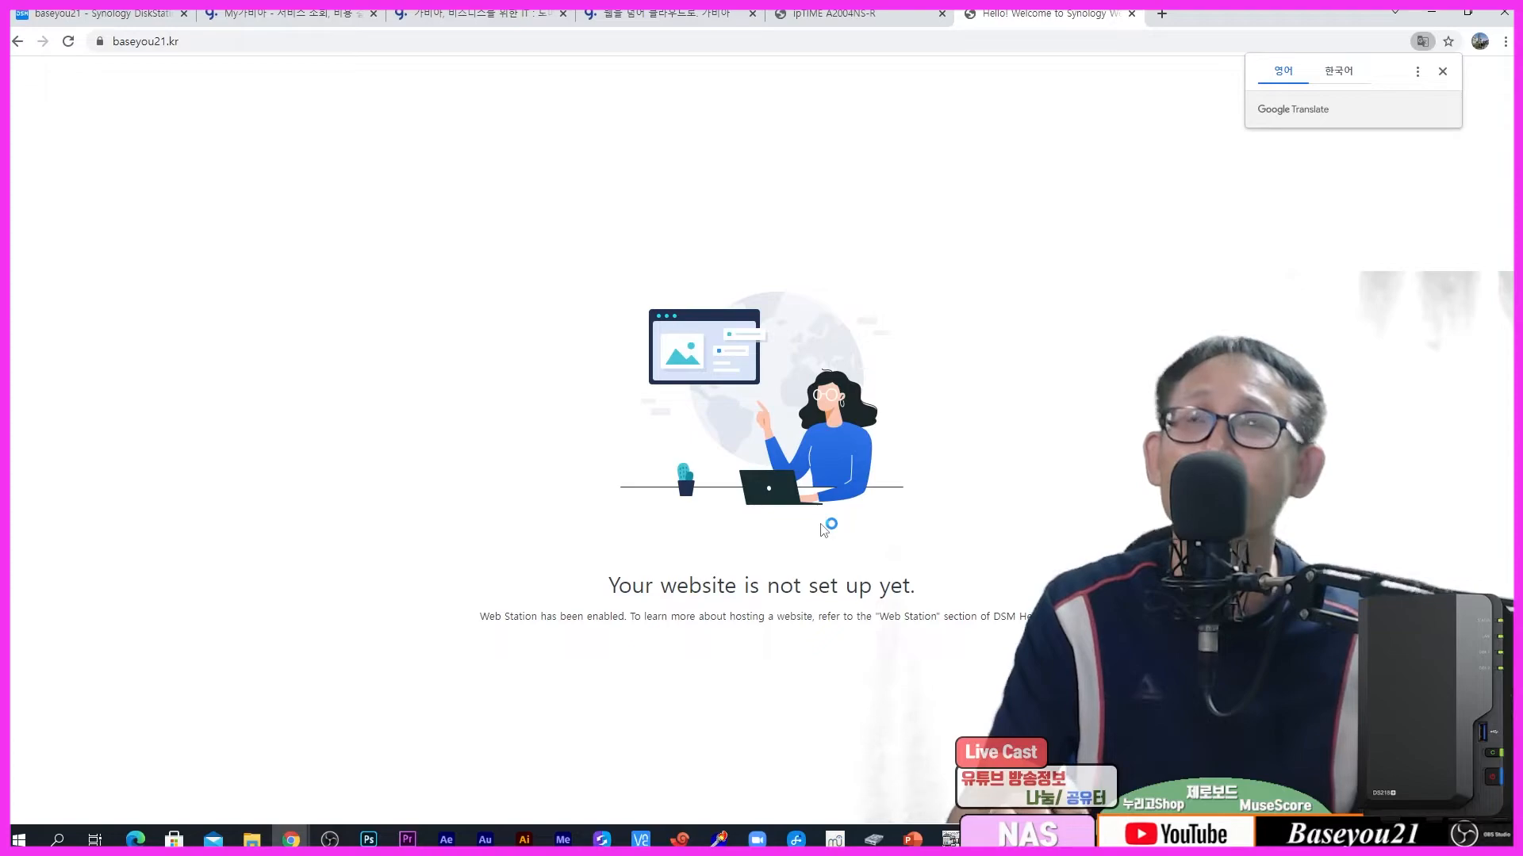
pyautogui.click(129, 22)
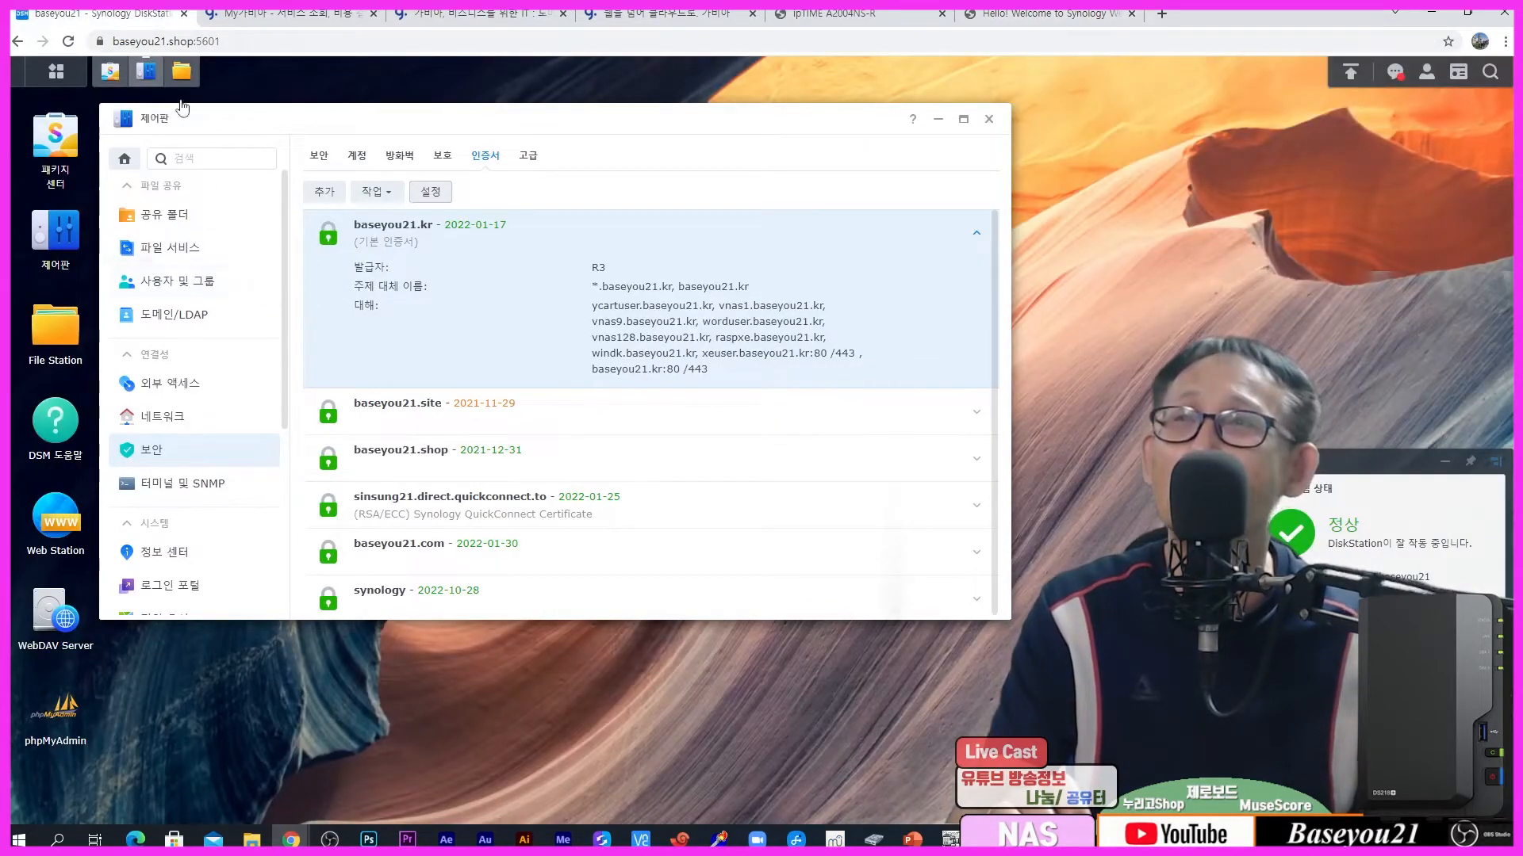
# Step: Open index.html in Text Editor and review its head scripts, body and baseyou21.jpg image line
pyautogui.click(182, 73)
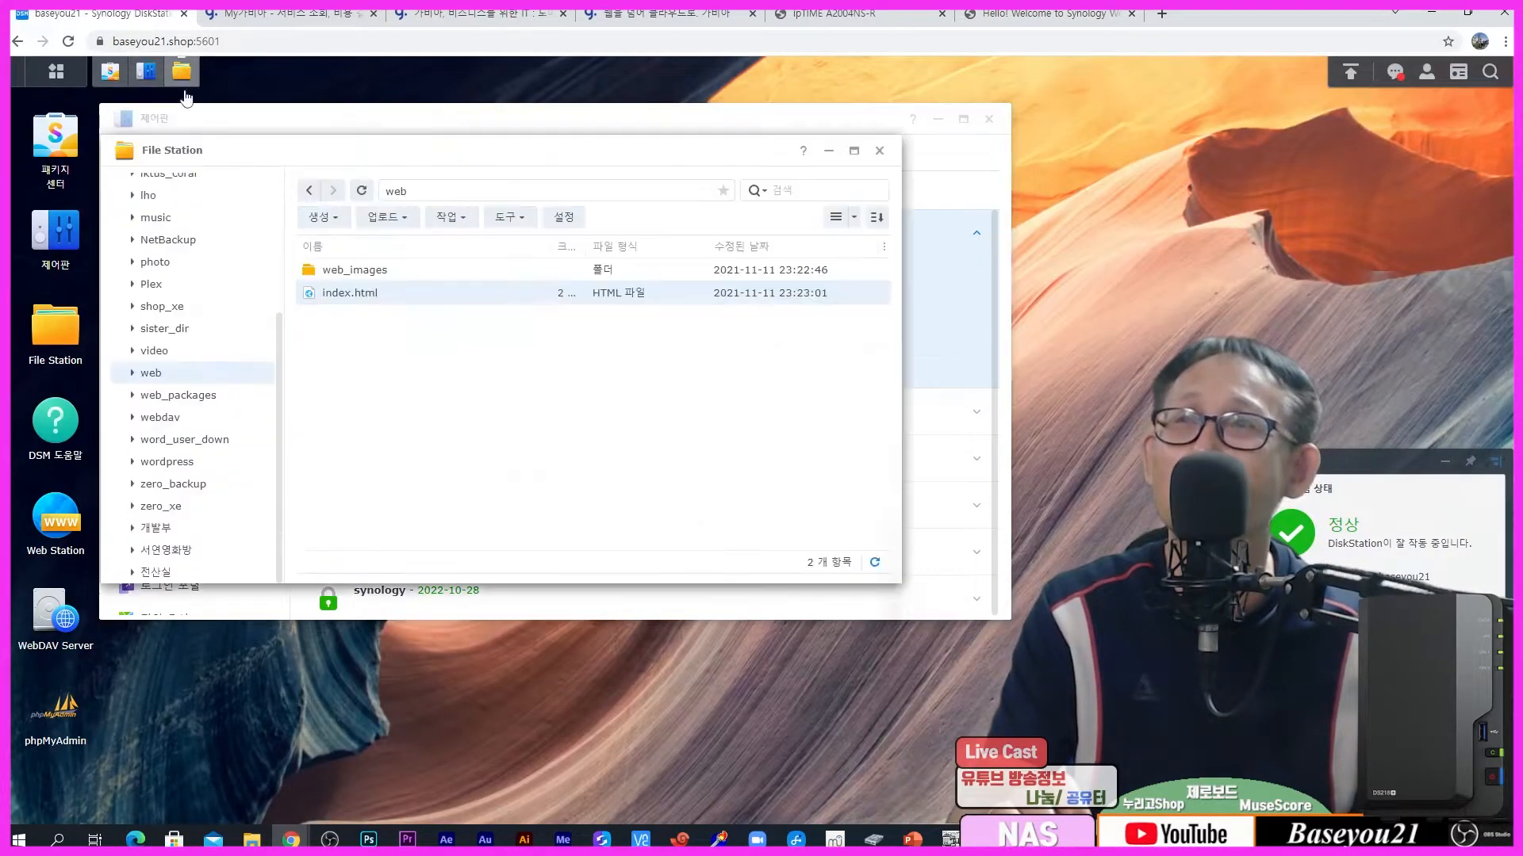
pyautogui.rightClick(333, 295)
pyautogui.click(372, 349)
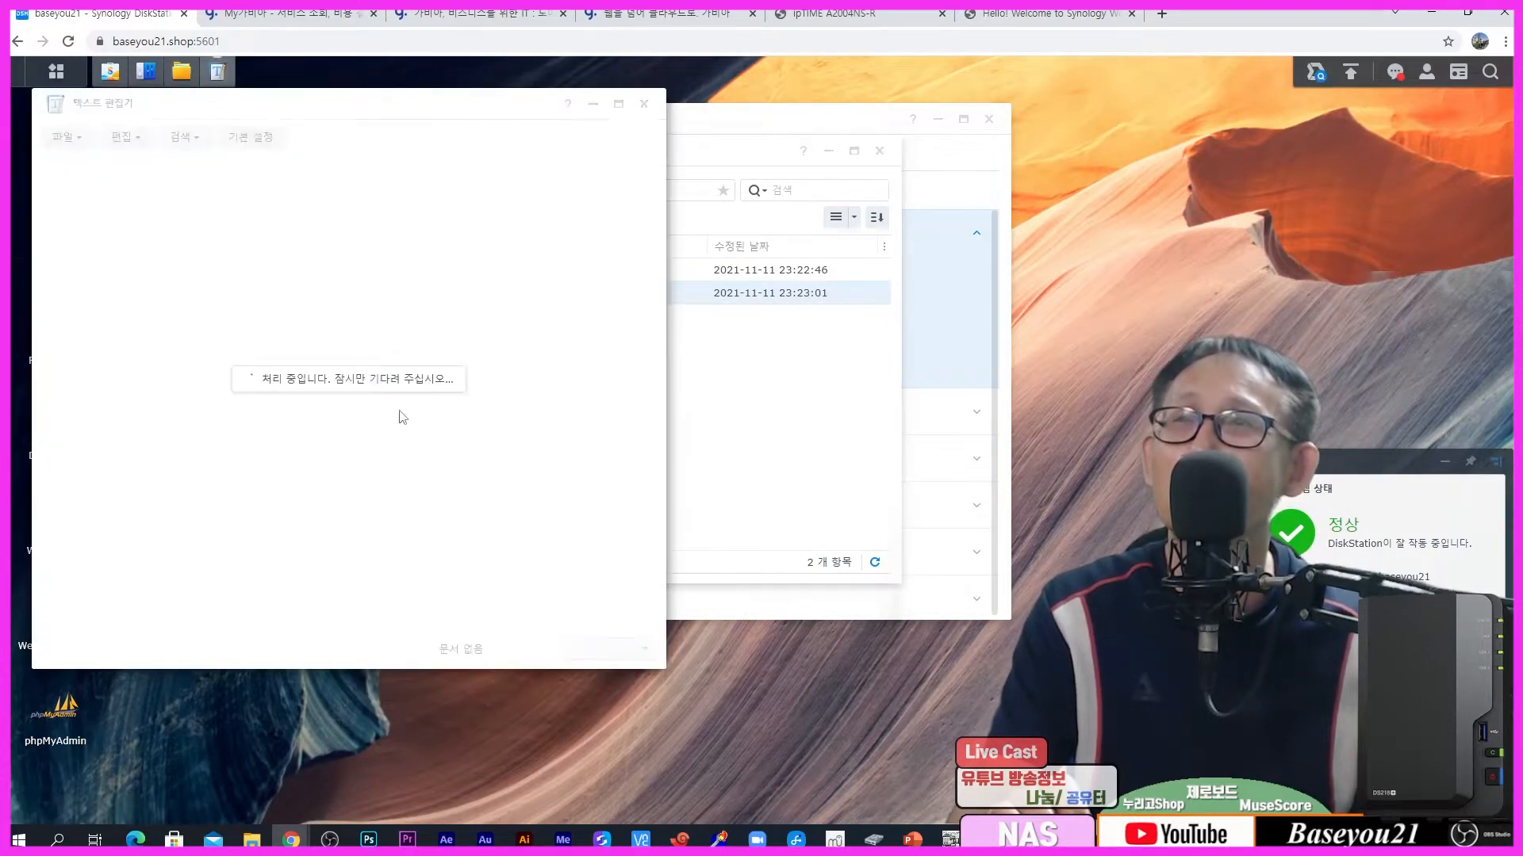
pyautogui.scroll(-15, 411, 439)
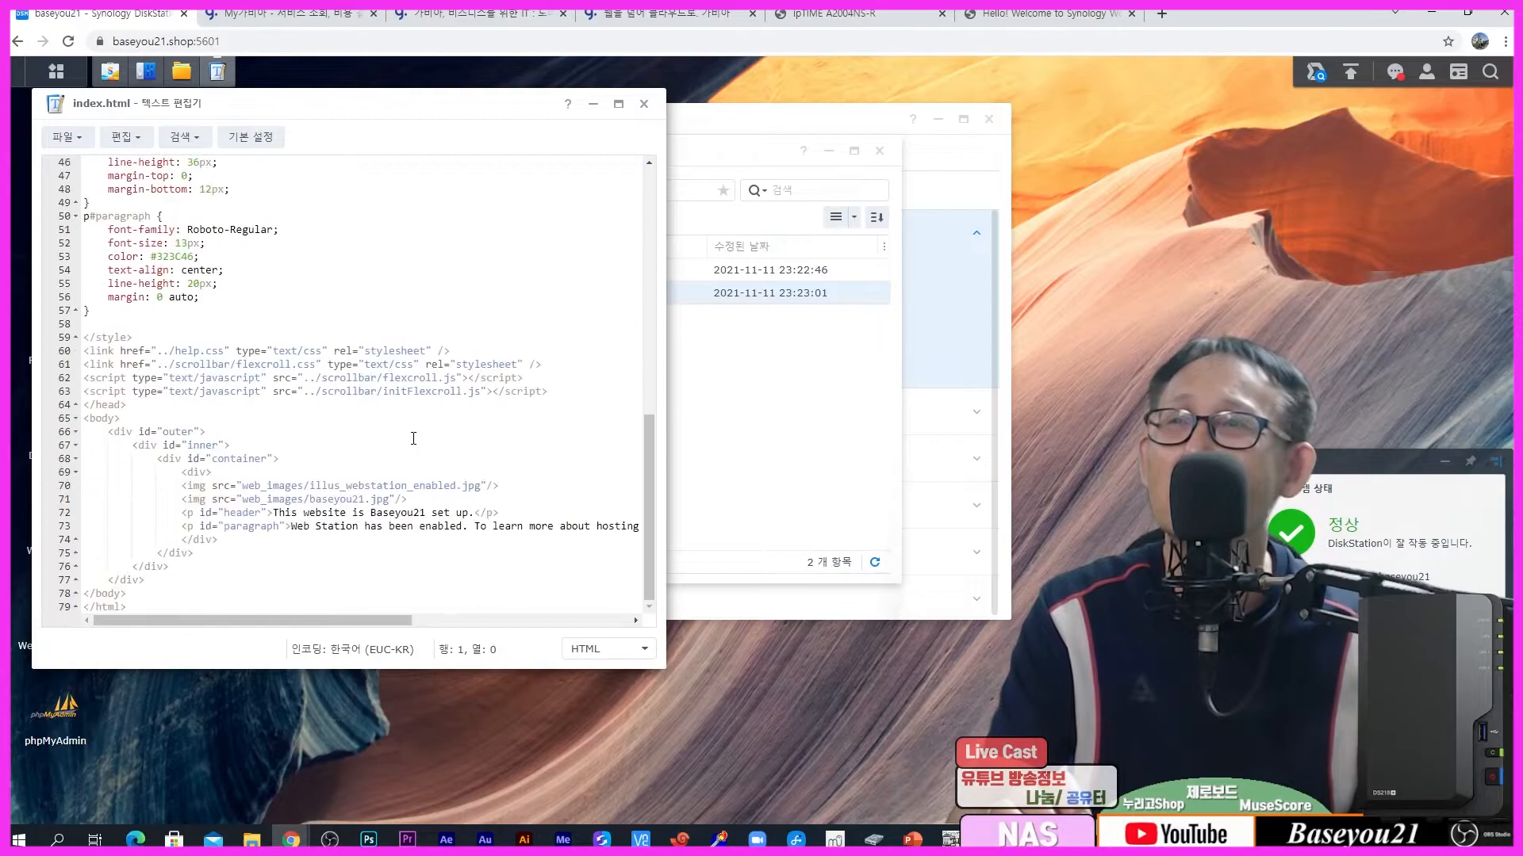
pyautogui.click(317, 393)
pyautogui.click(400, 414)
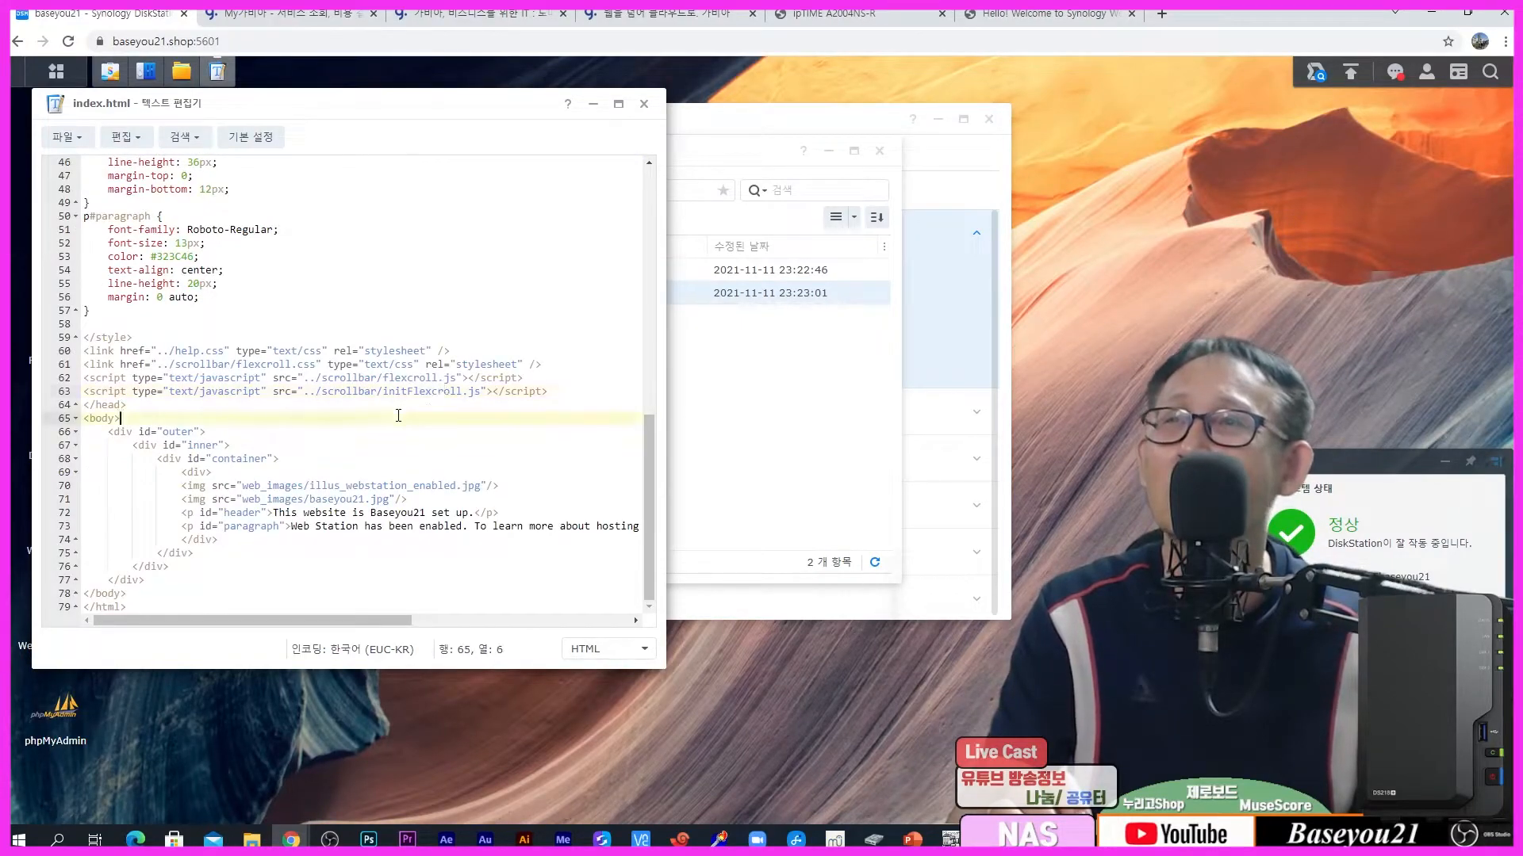
pyautogui.click(378, 500)
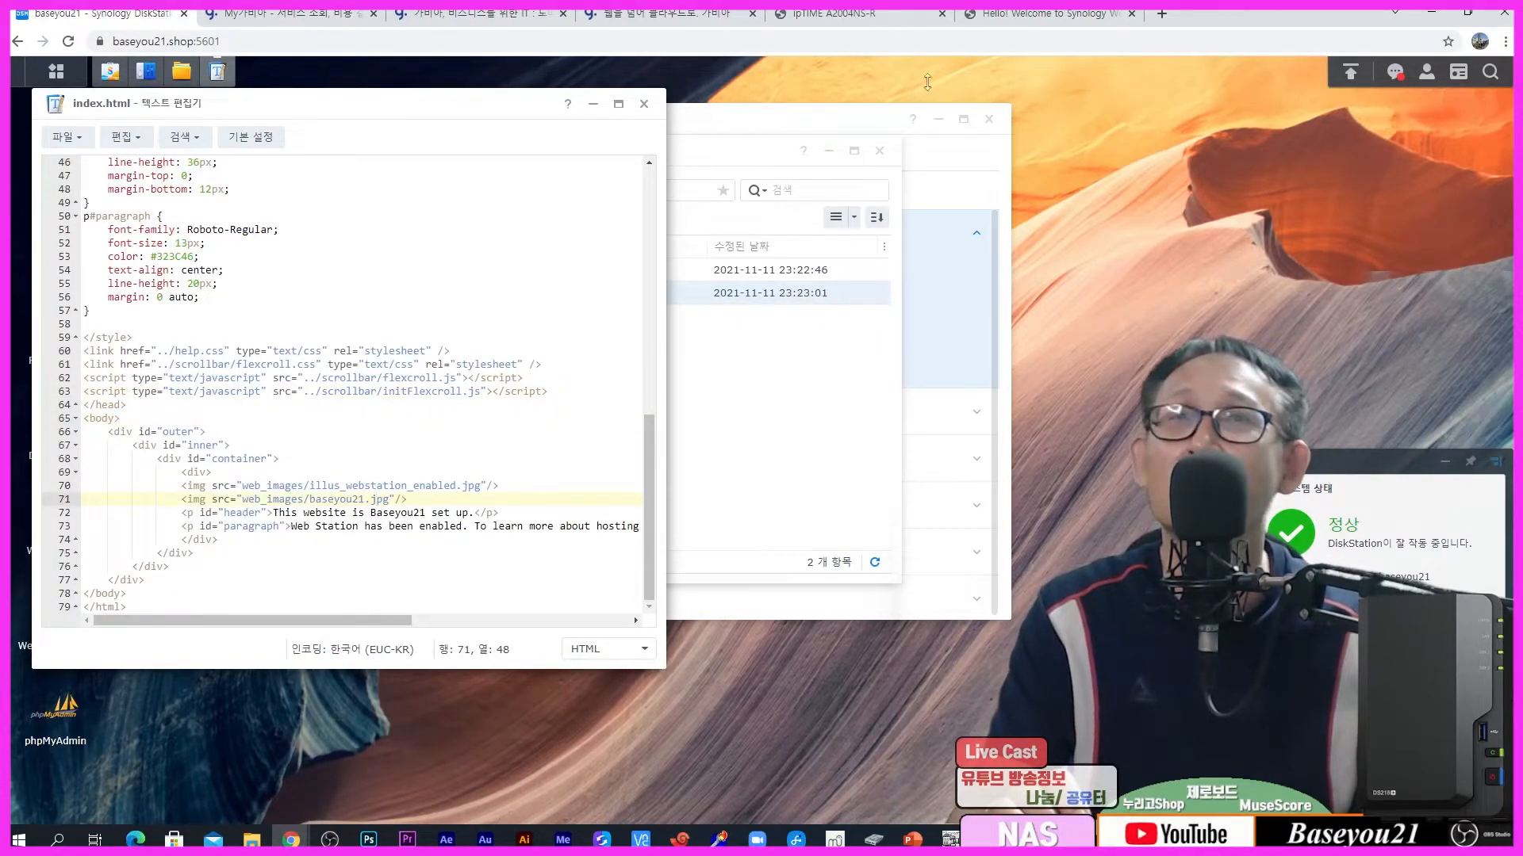
pyautogui.click(975, 15)
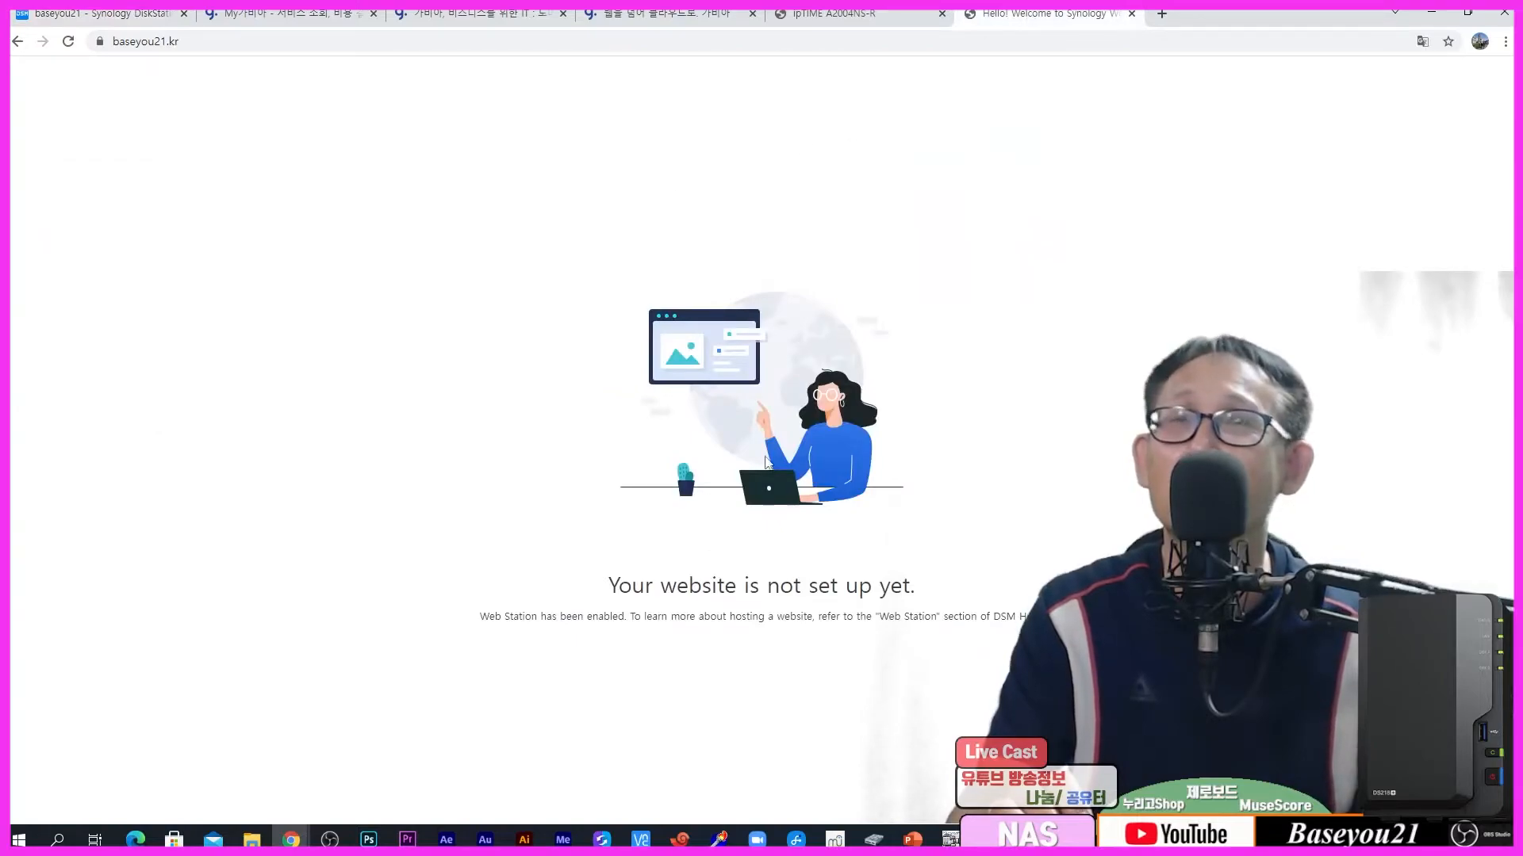
# Step: Clear Chrome's cached browsing data from the Privacy and security settings
pyautogui.click(1506, 43)
pyautogui.click(1317, 312)
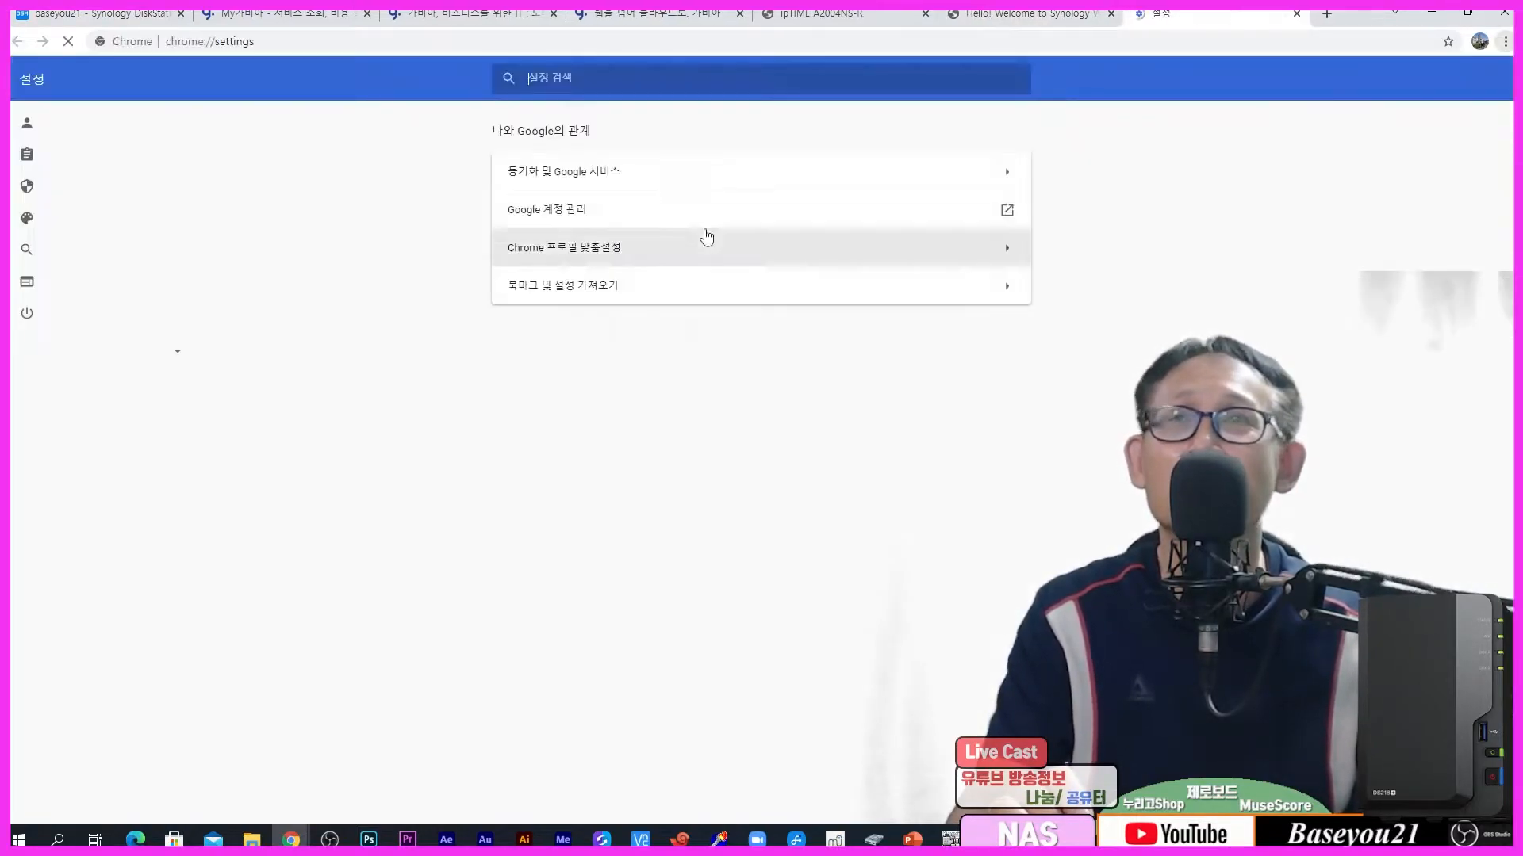
pyautogui.click(135, 187)
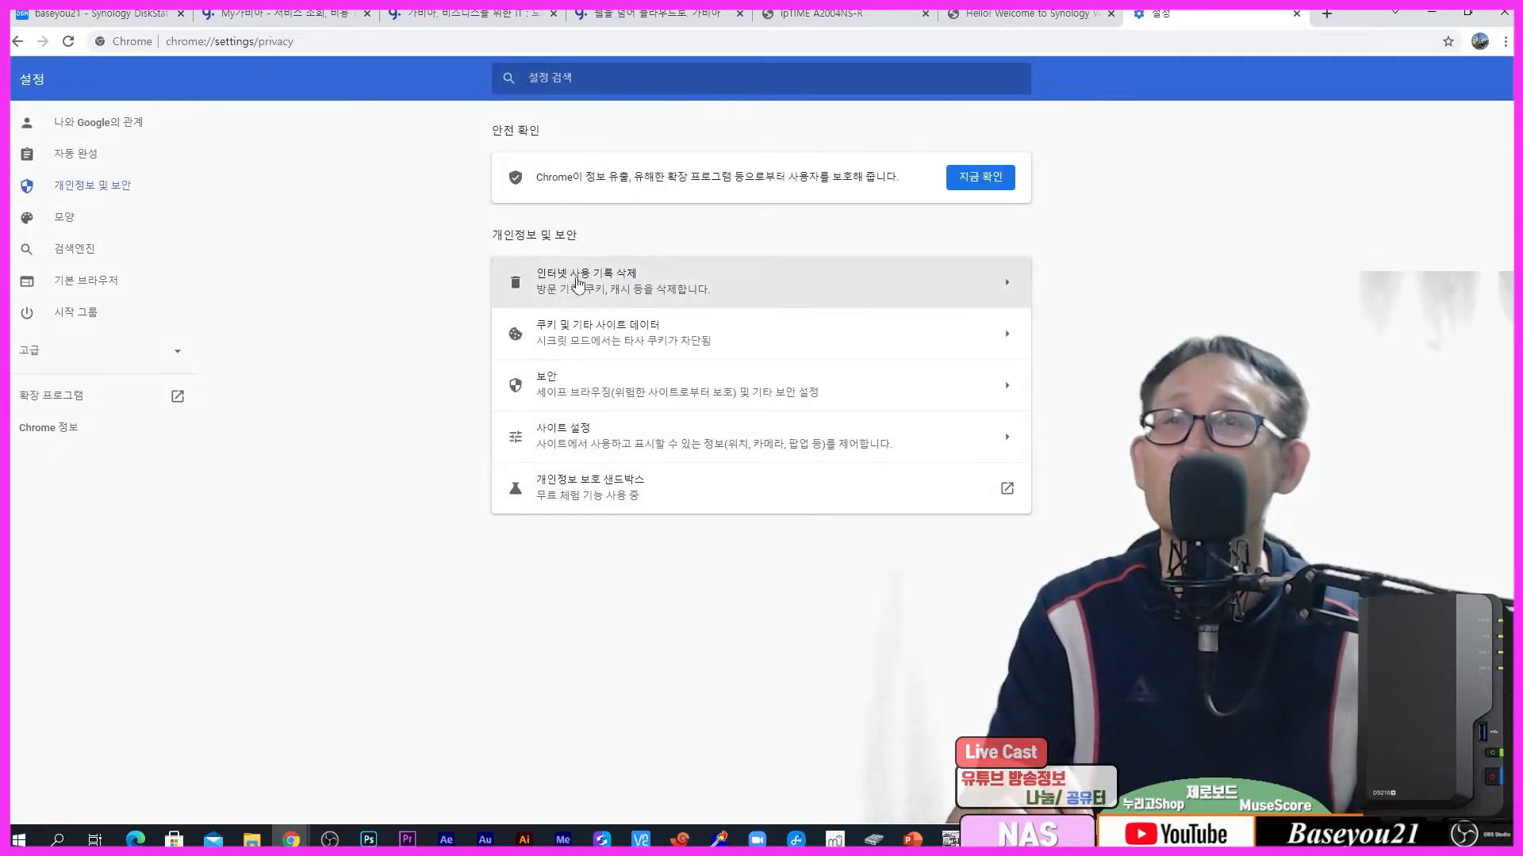
pyautogui.click(578, 279)
pyautogui.click(888, 555)
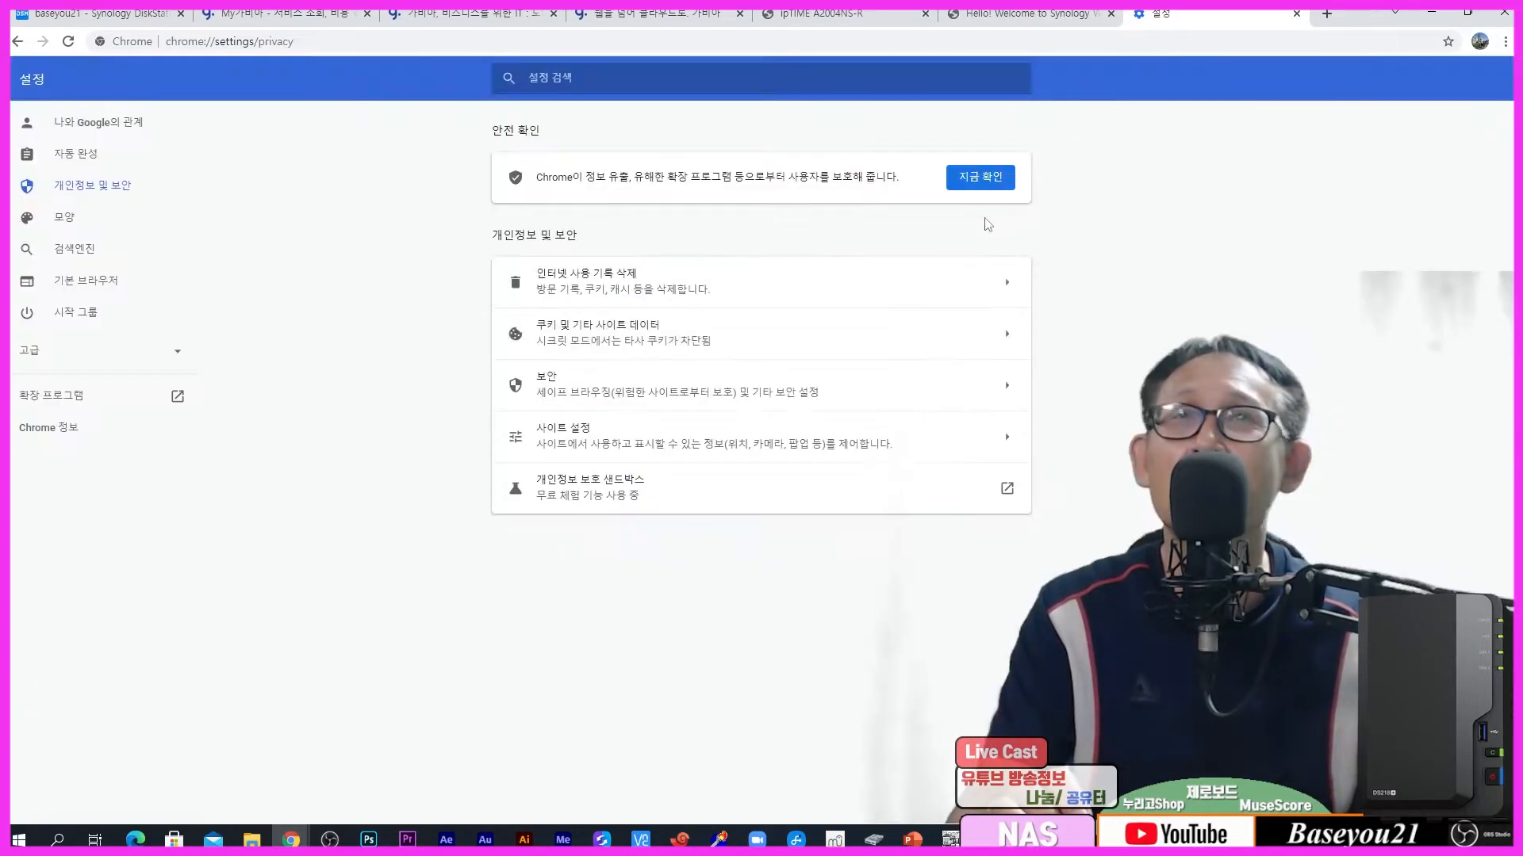
pyautogui.click(1058, 14)
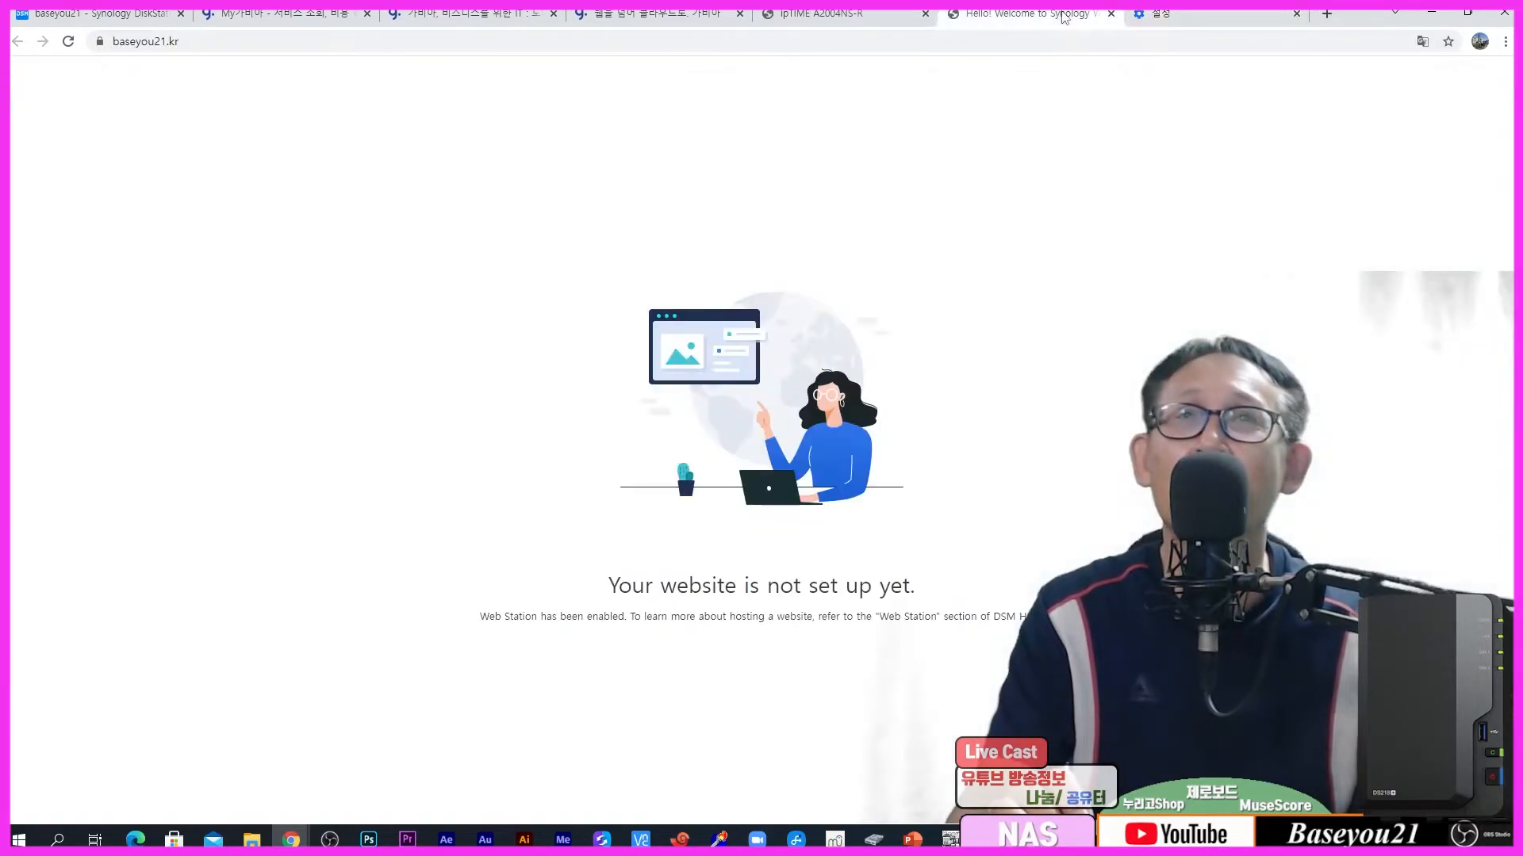
pyautogui.click(1111, 15)
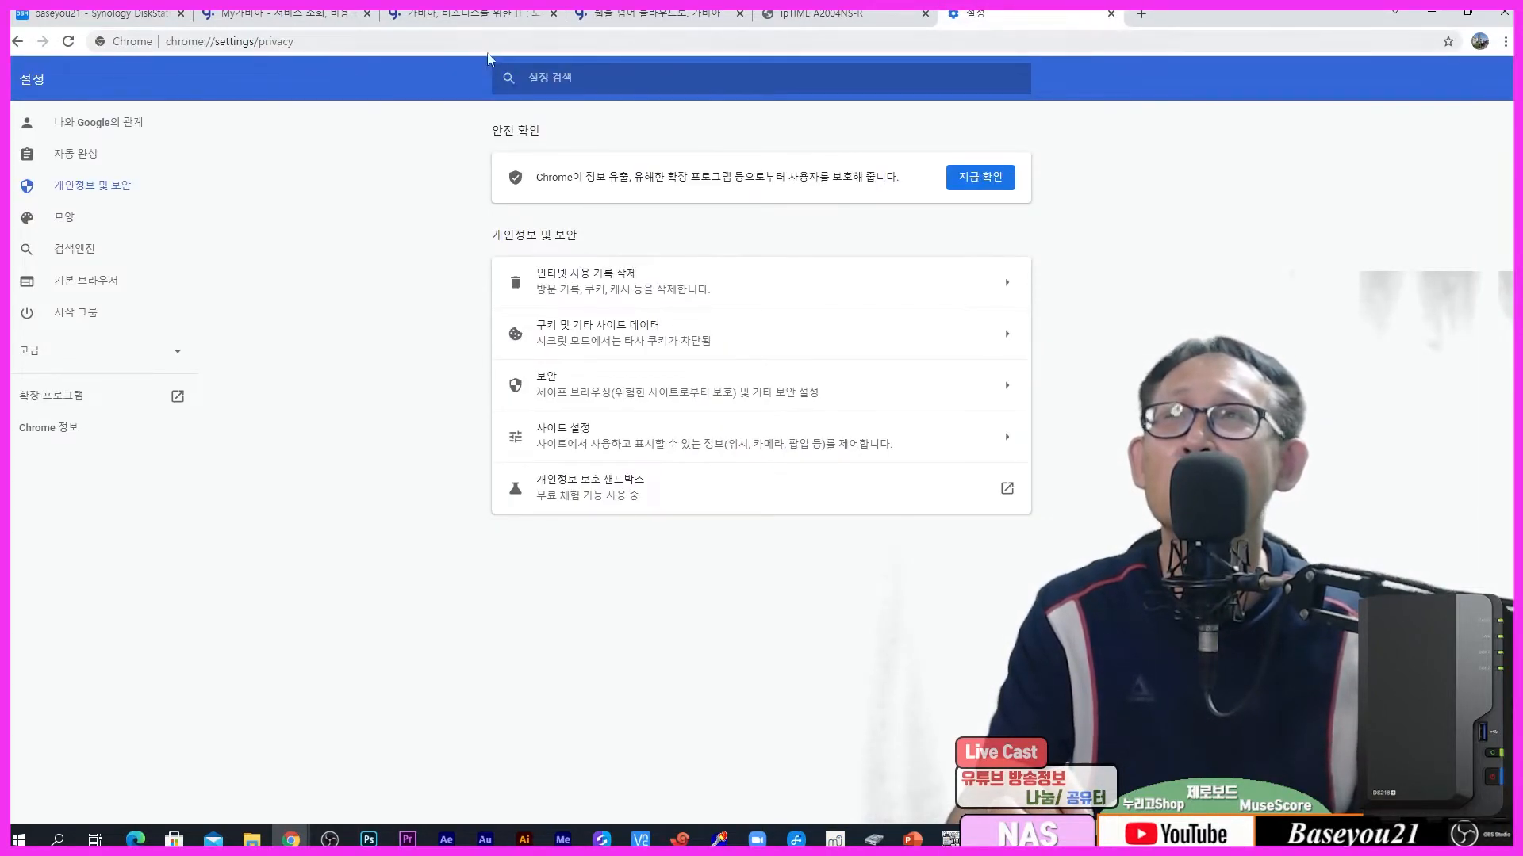
pyautogui.click(385, 46)
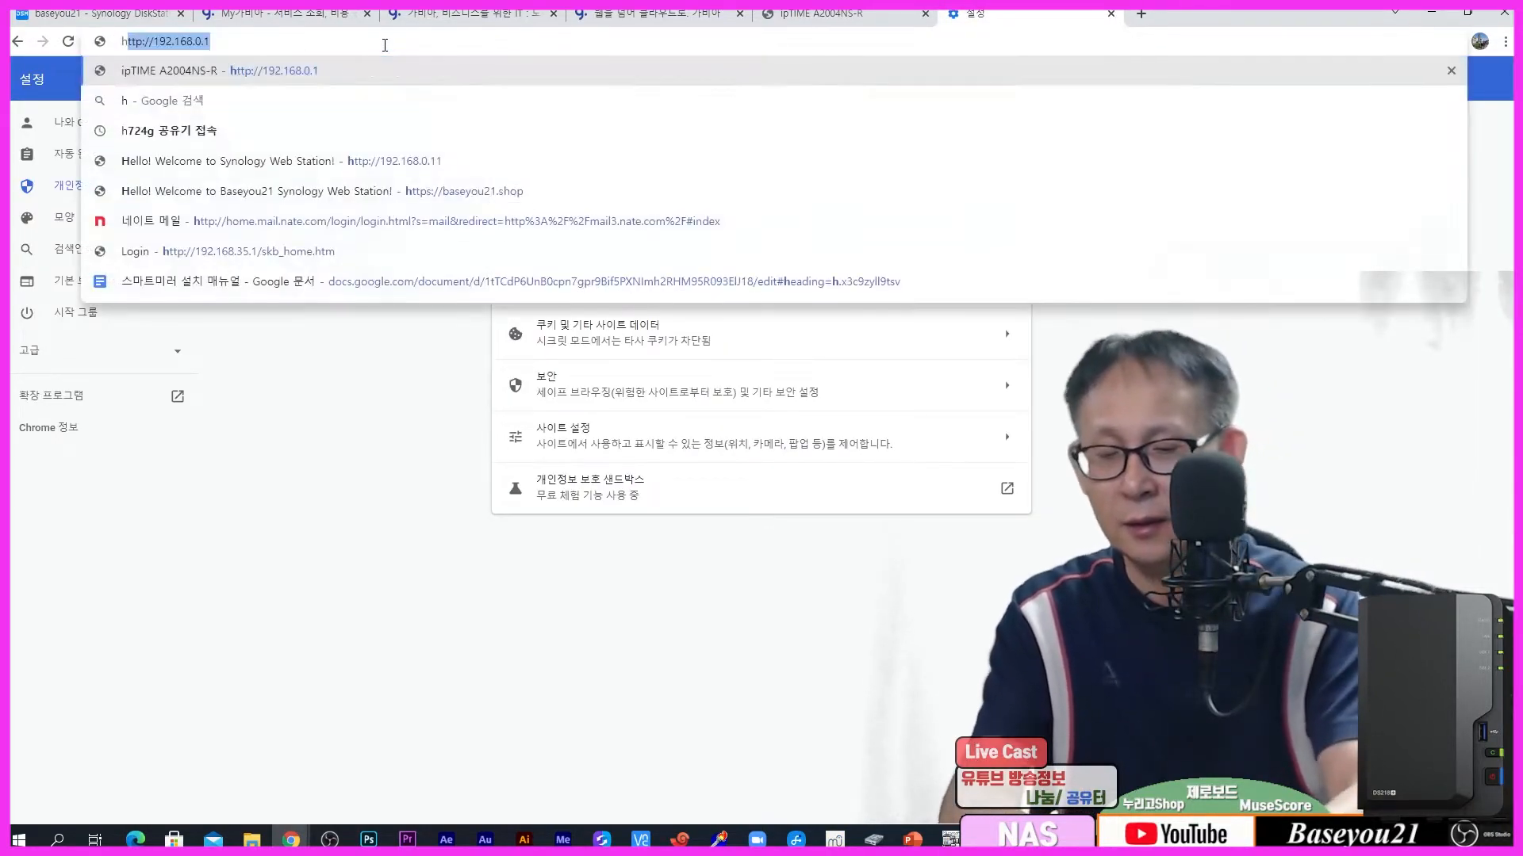
pyautogui.write('http://bas')
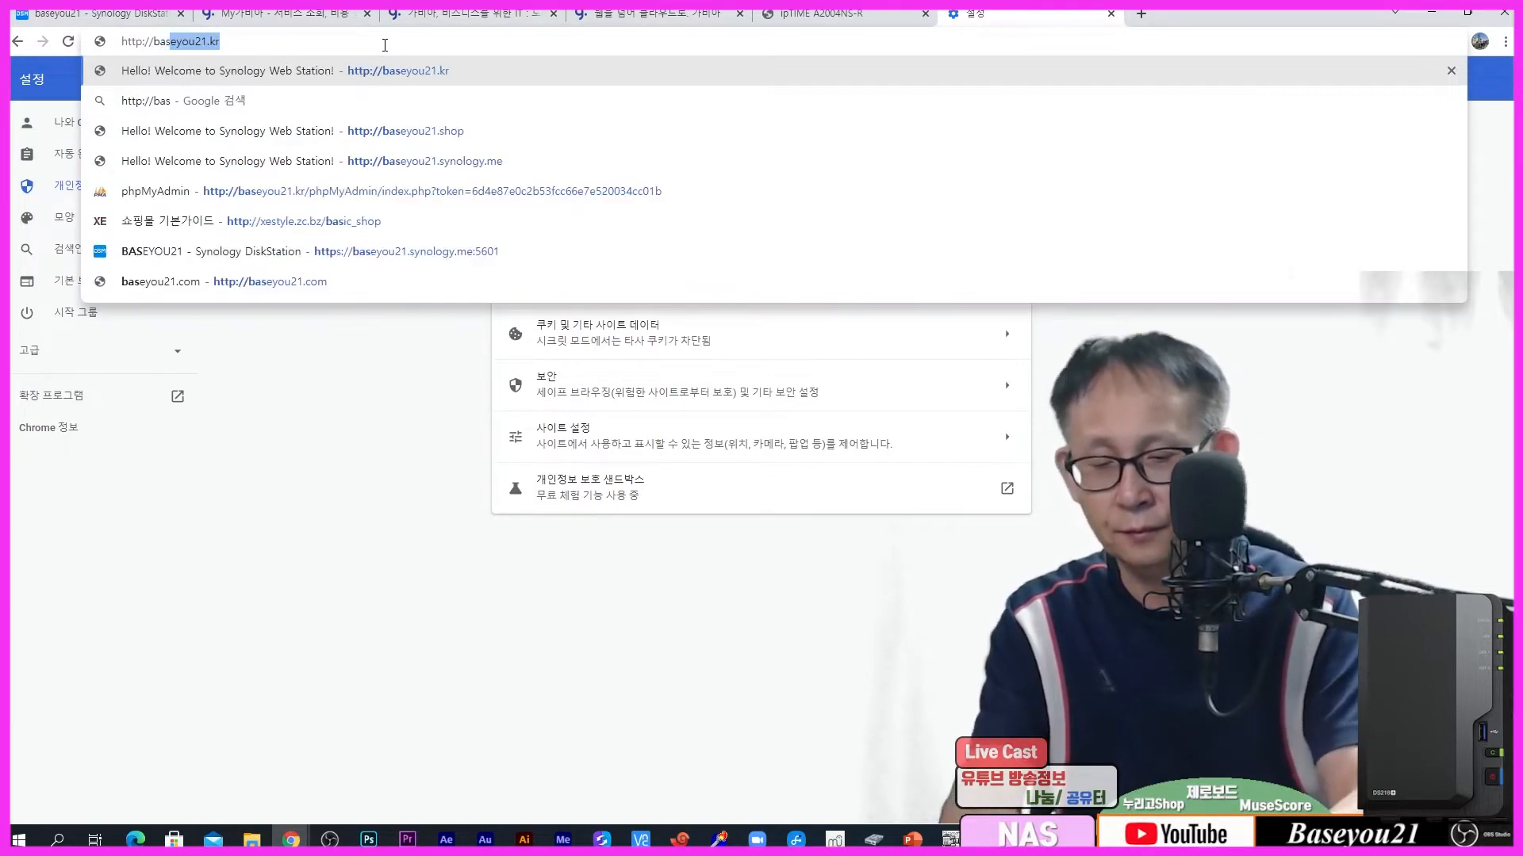
pyautogui.write('eyou21')
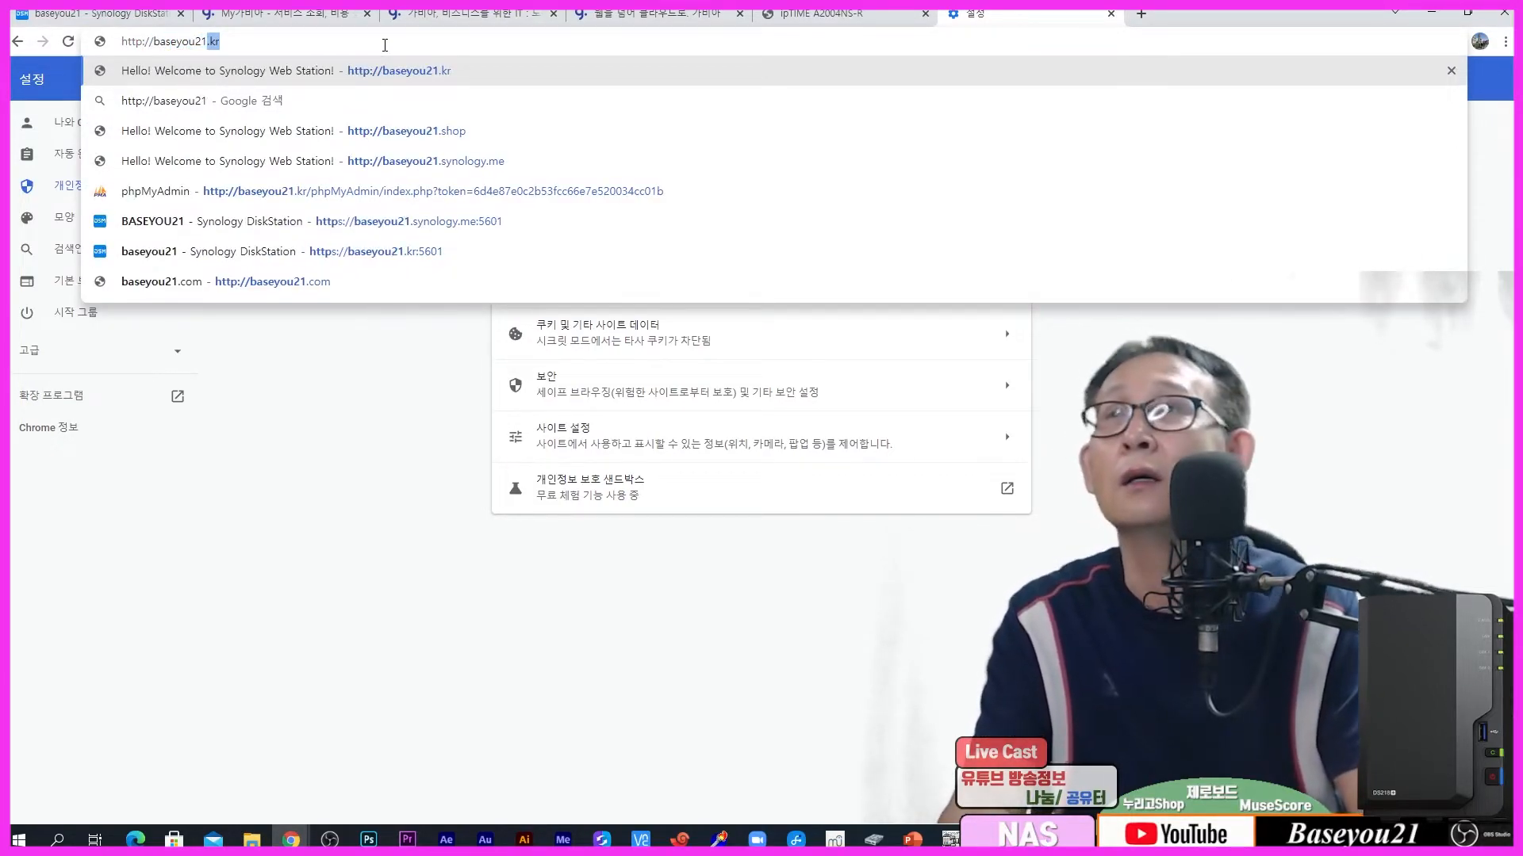
pyautogui.press('Return')
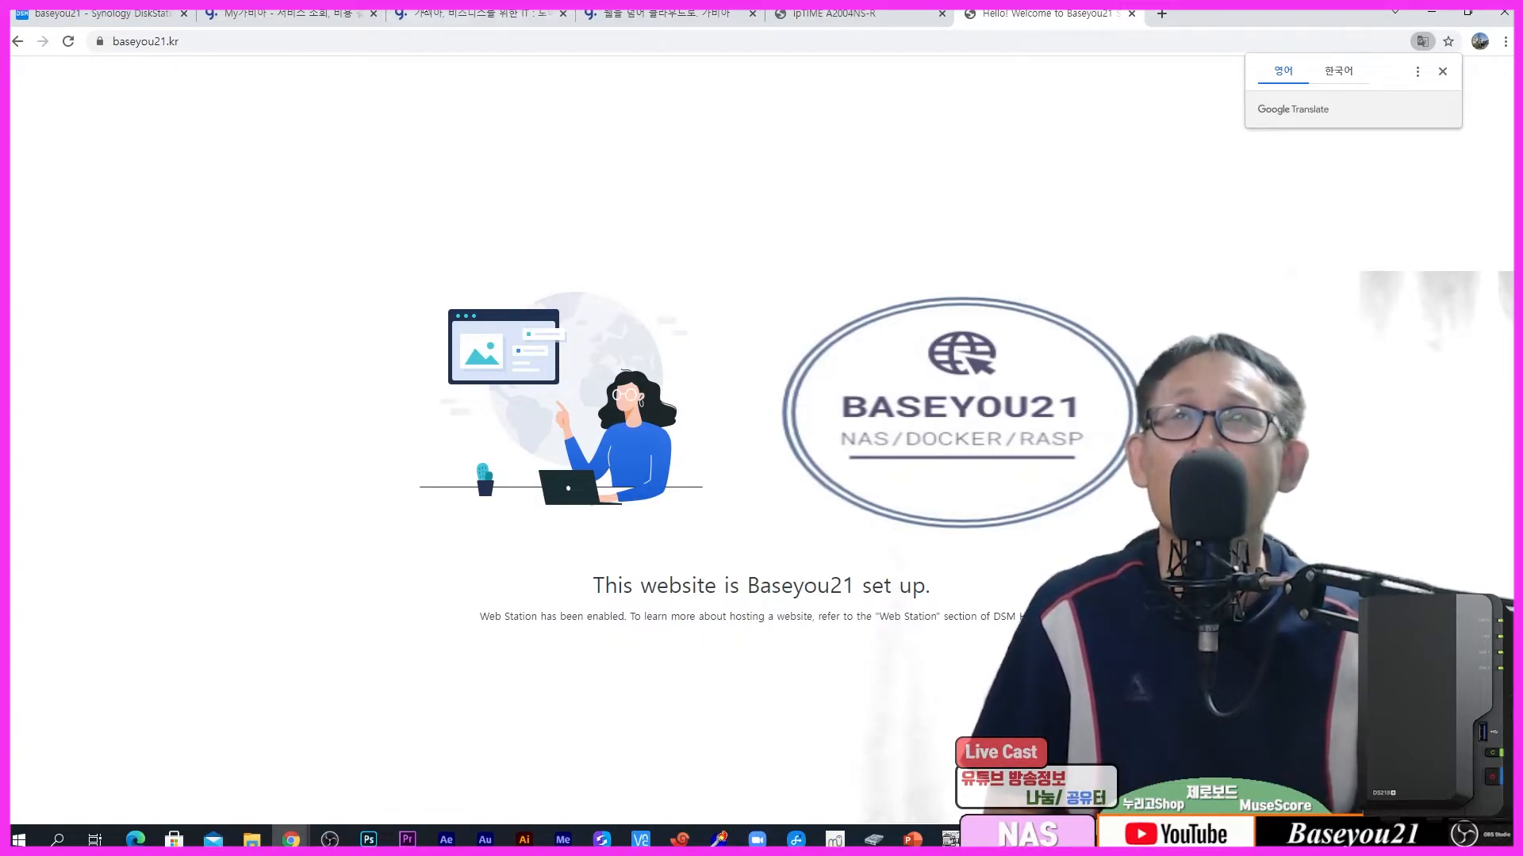
pyautogui.click(662, 14)
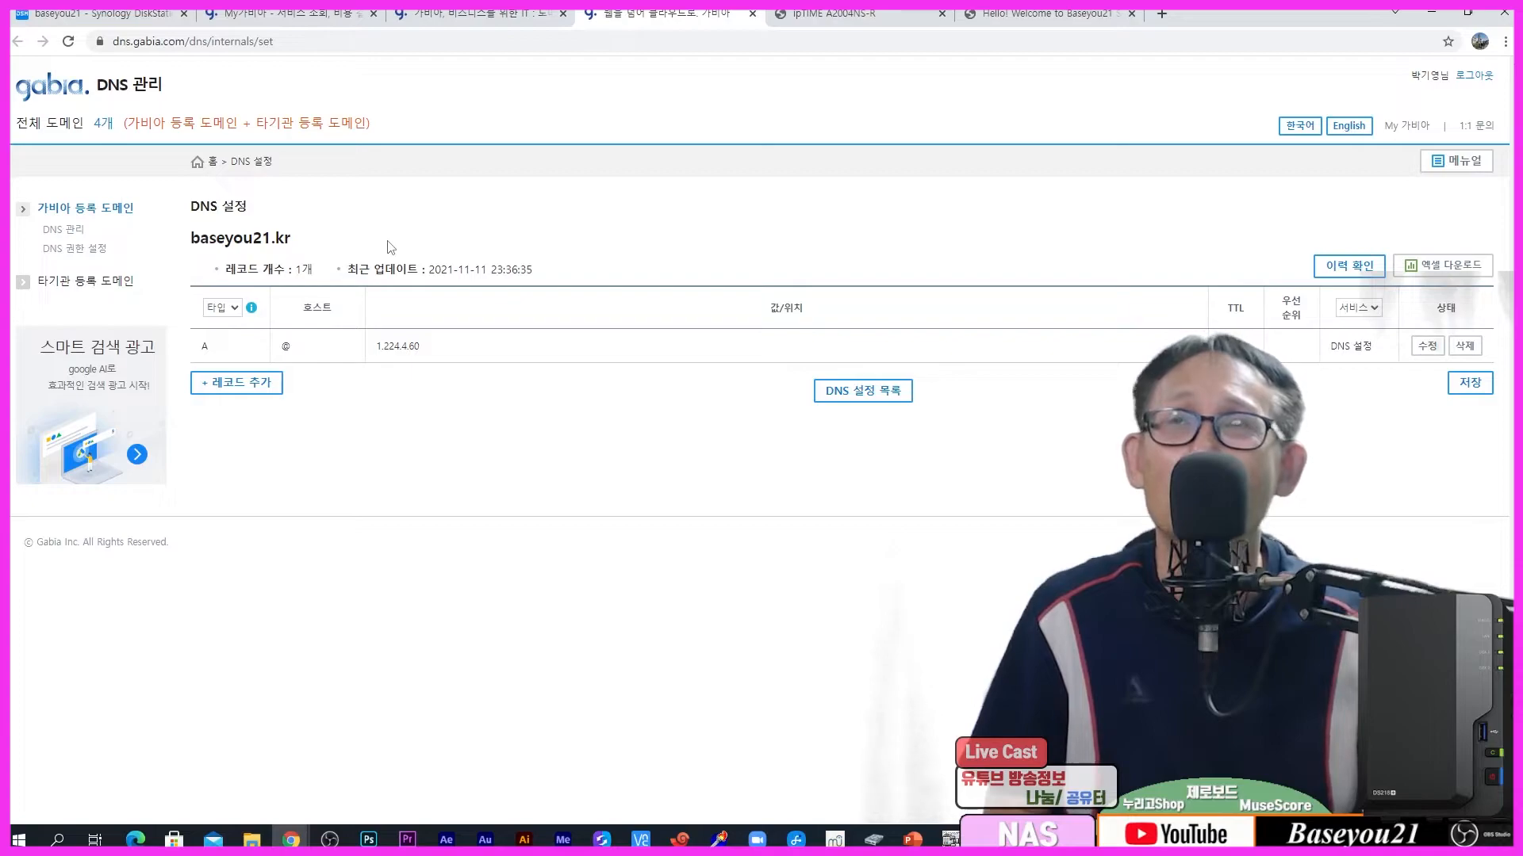
pyautogui.click(137, 14)
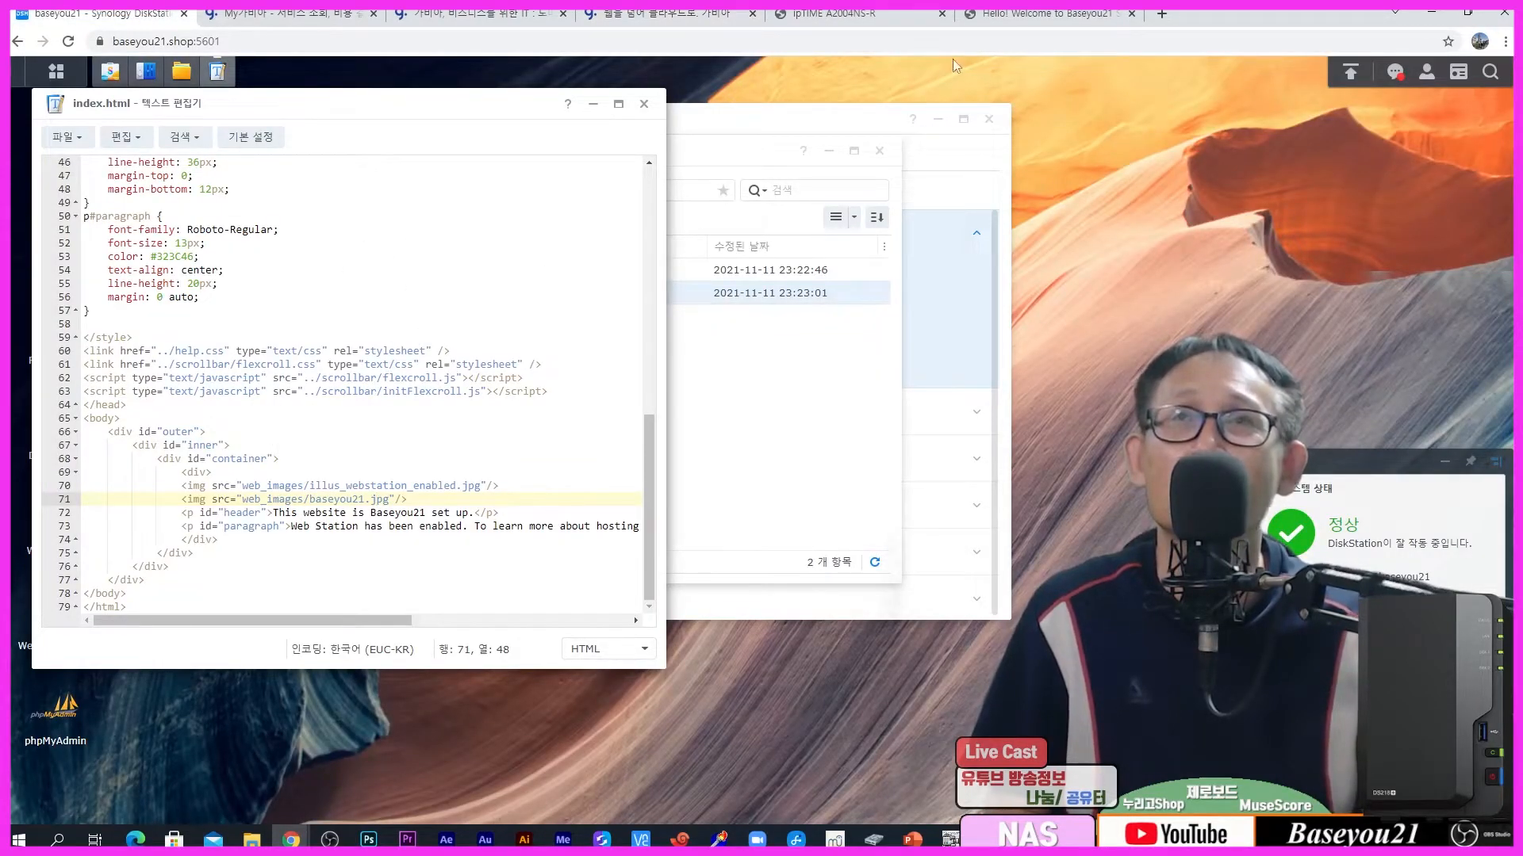
pyautogui.click(692, 17)
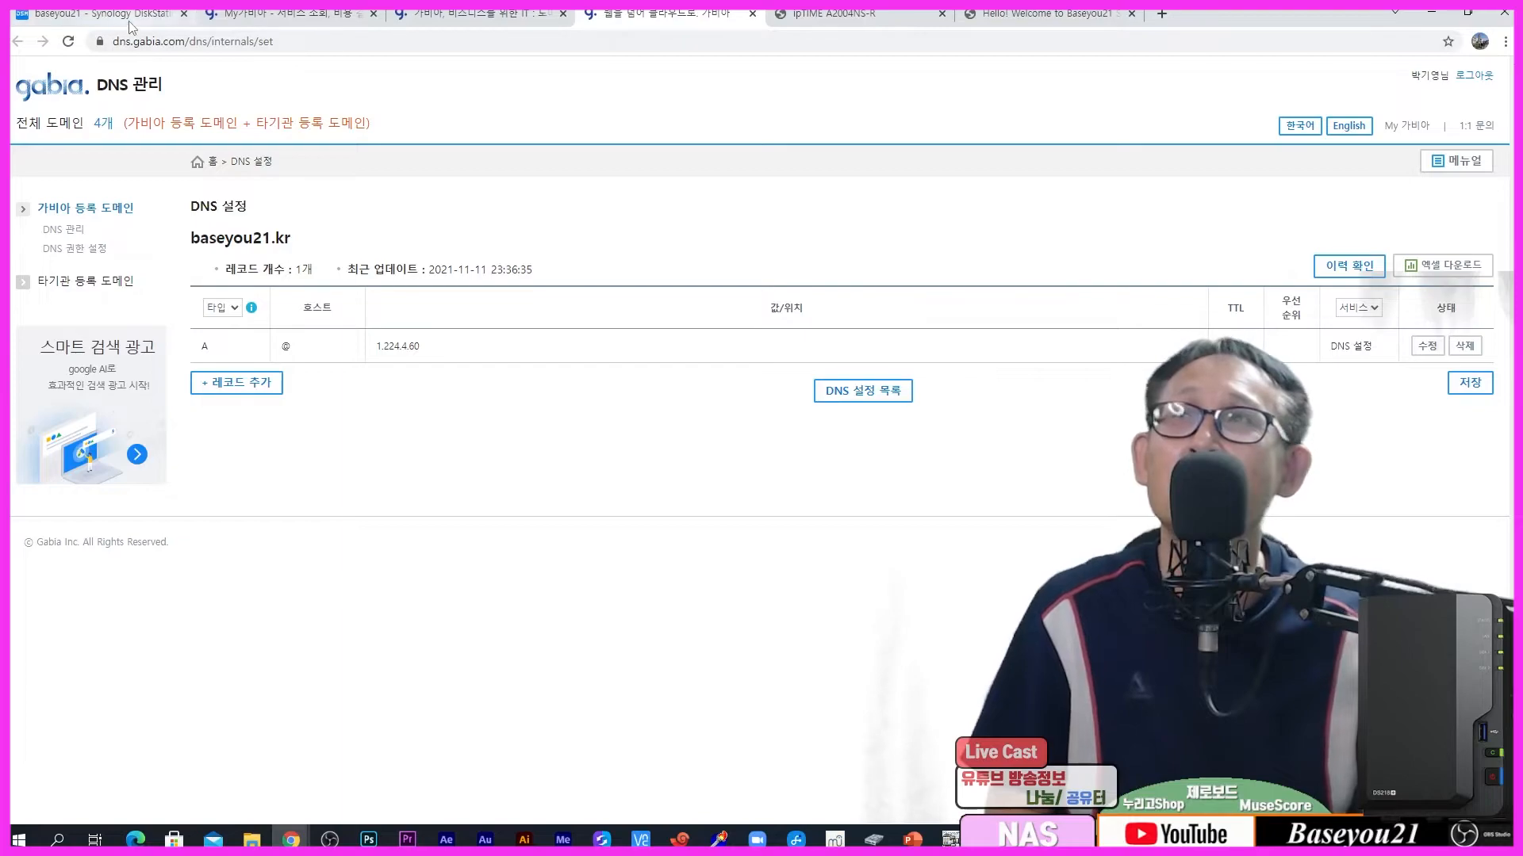
pyautogui.click(103, 14)
pyautogui.click(594, 107)
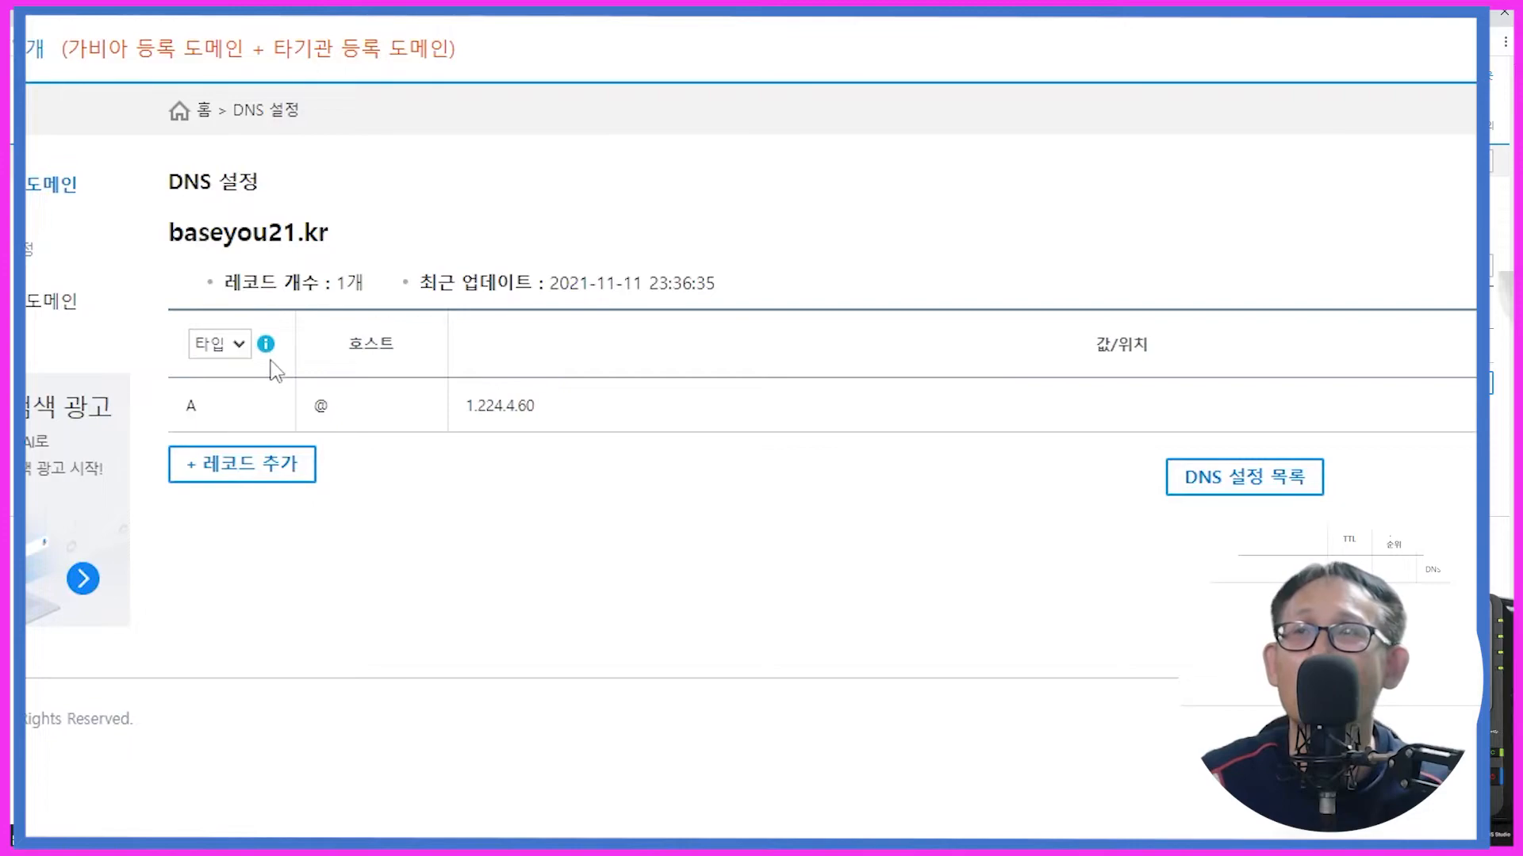
# Step: Add a new type A record row for the worduser host pointing to 1.224.4.60 and confirm it
pyautogui.click(255, 472)
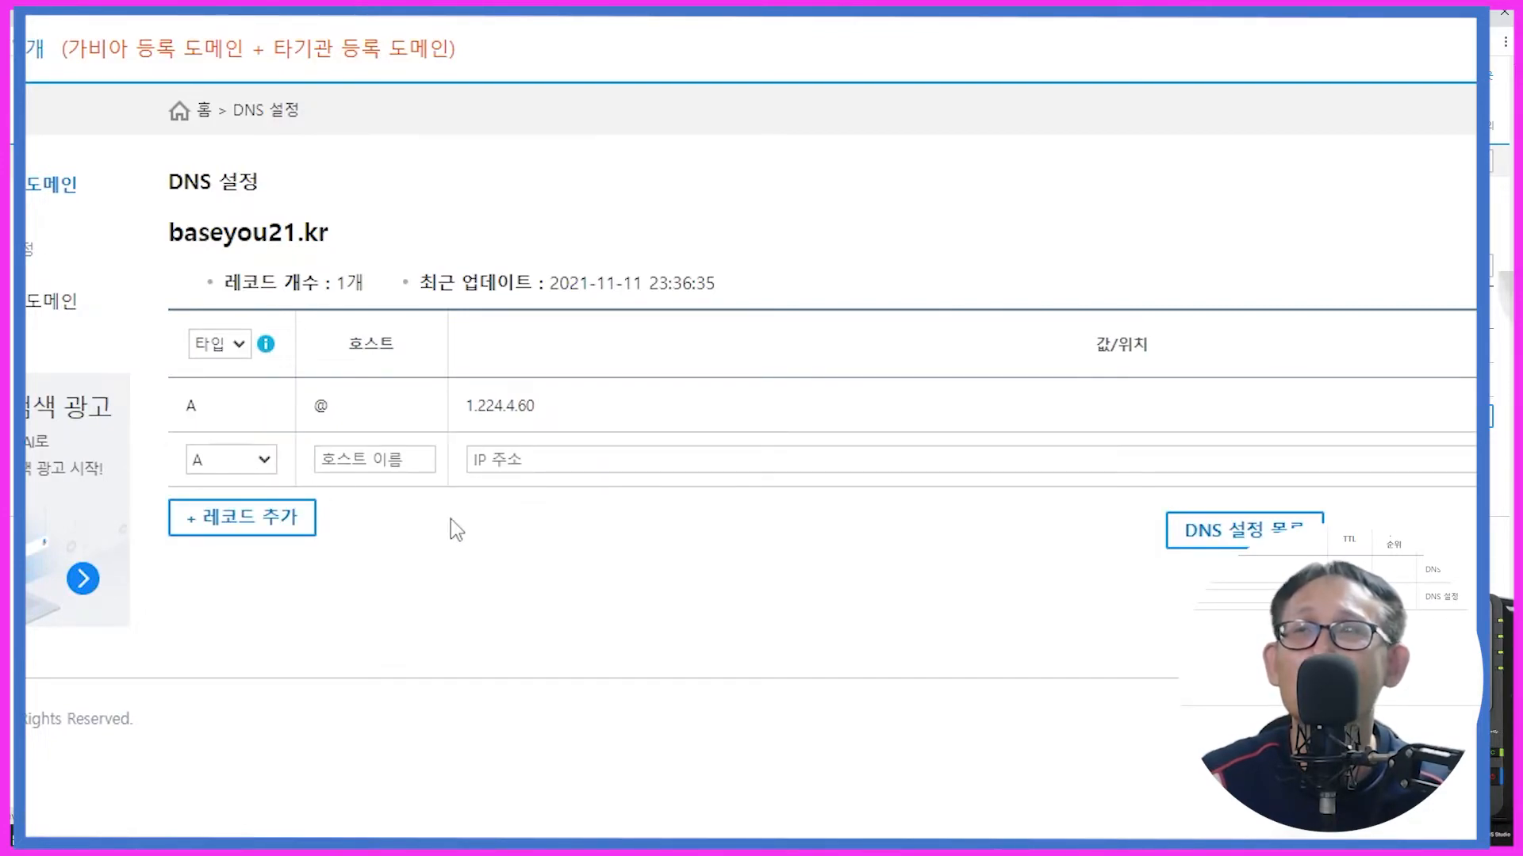
pyautogui.click(379, 461)
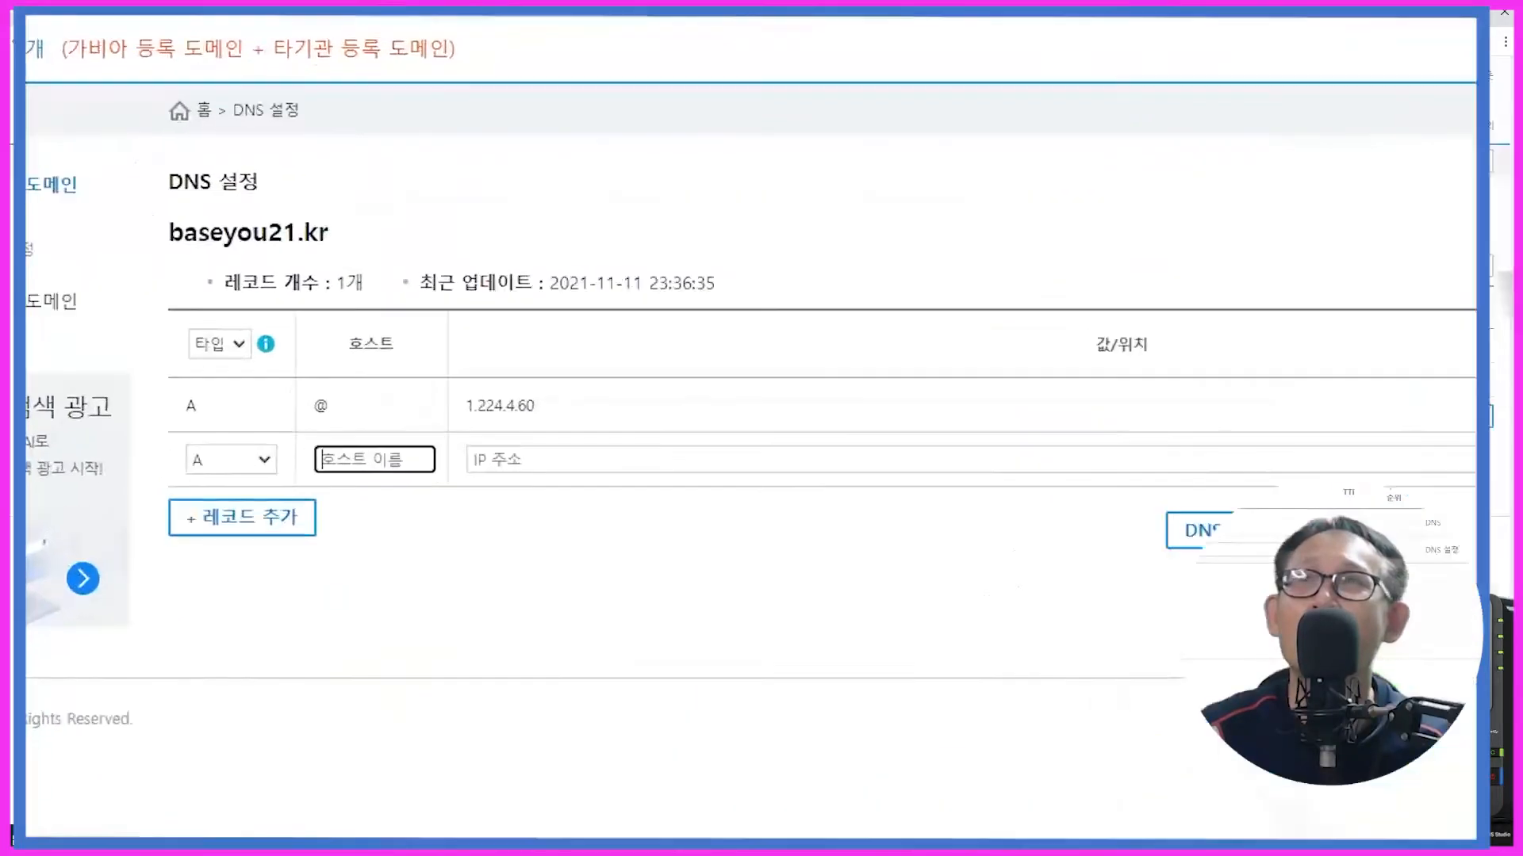
pyautogui.click(269, 466)
pyautogui.click(270, 466)
pyautogui.click(352, 452)
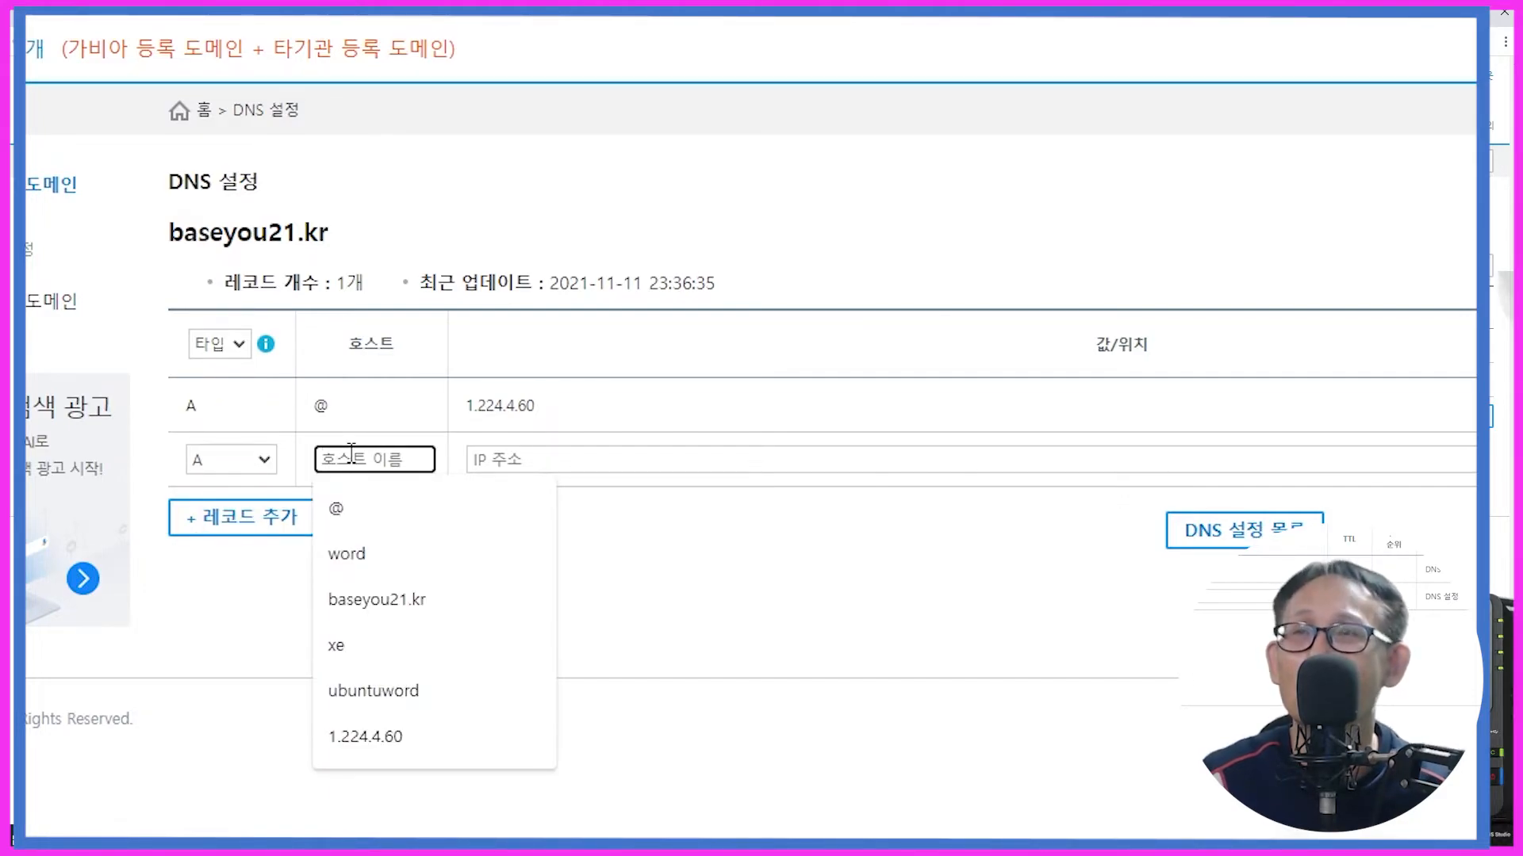
pyautogui.write('word')
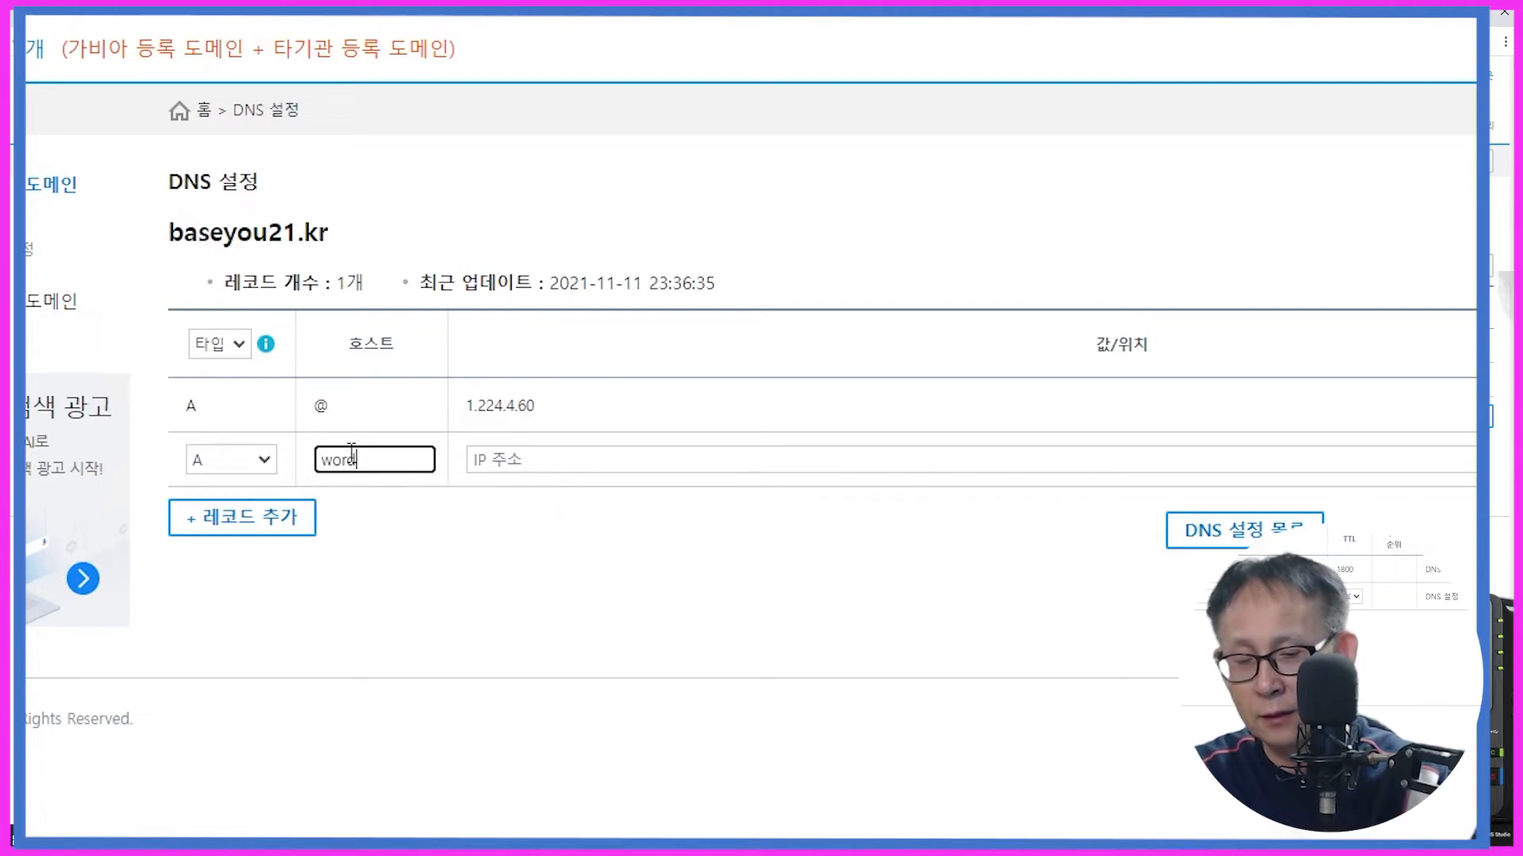
pyautogui.write('press')
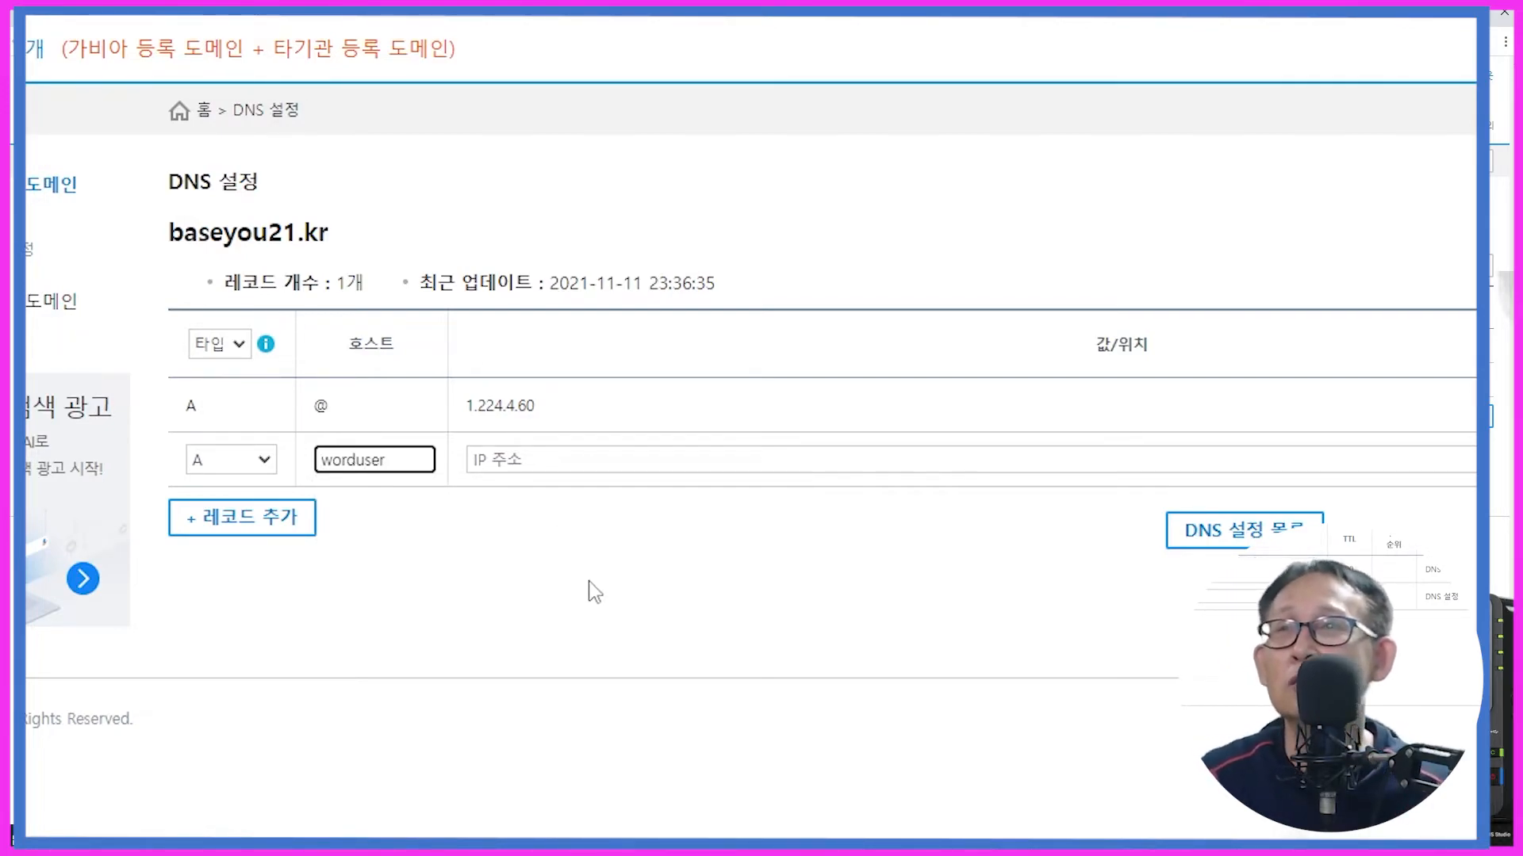
pyautogui.click(567, 458)
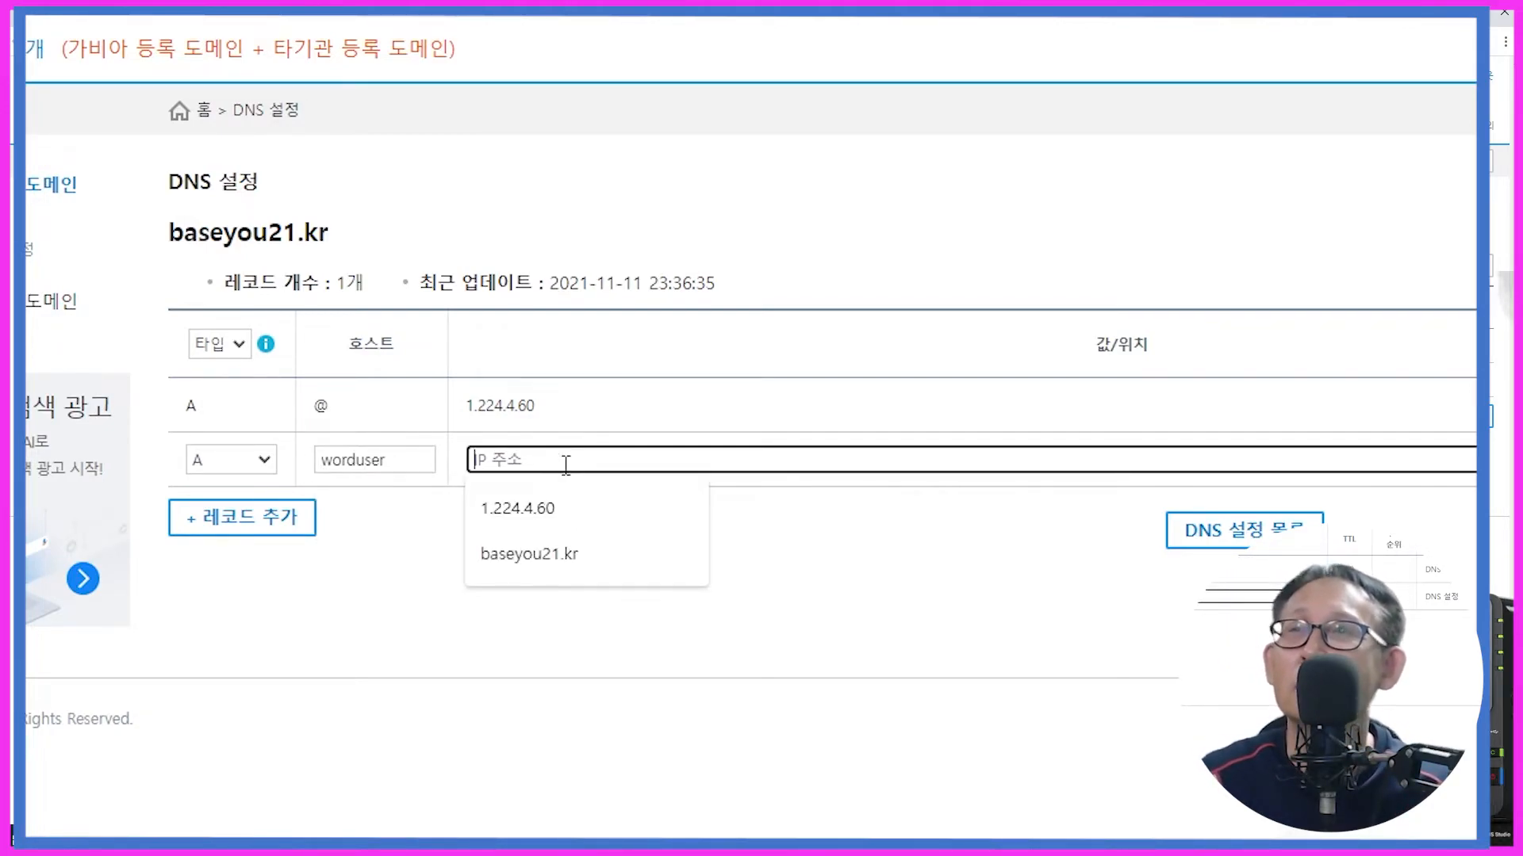
pyautogui.click(540, 513)
pyautogui.click(536, 627)
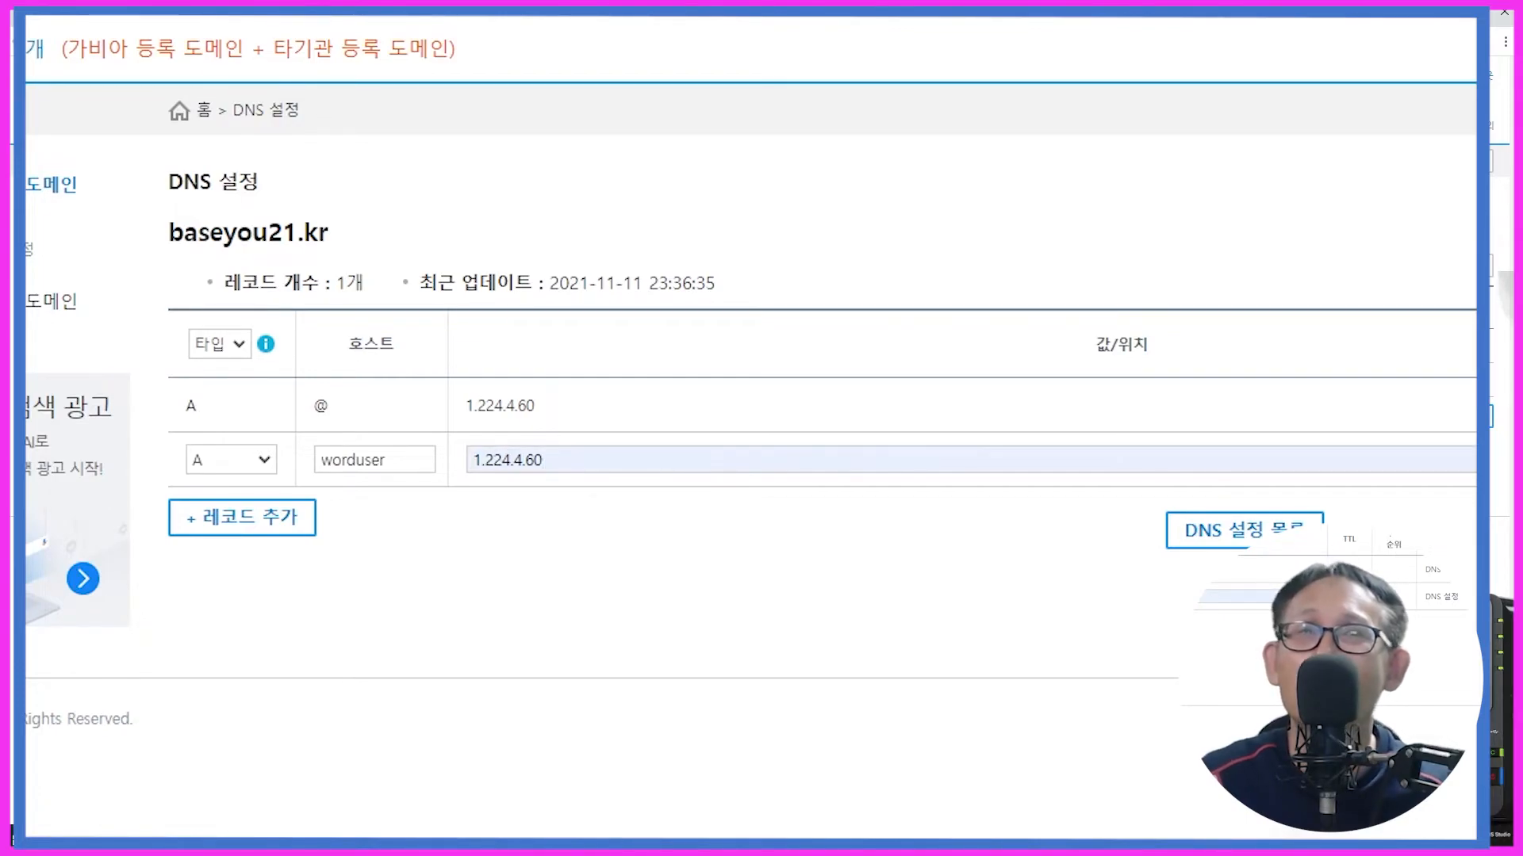
pyautogui.click(1427, 381)
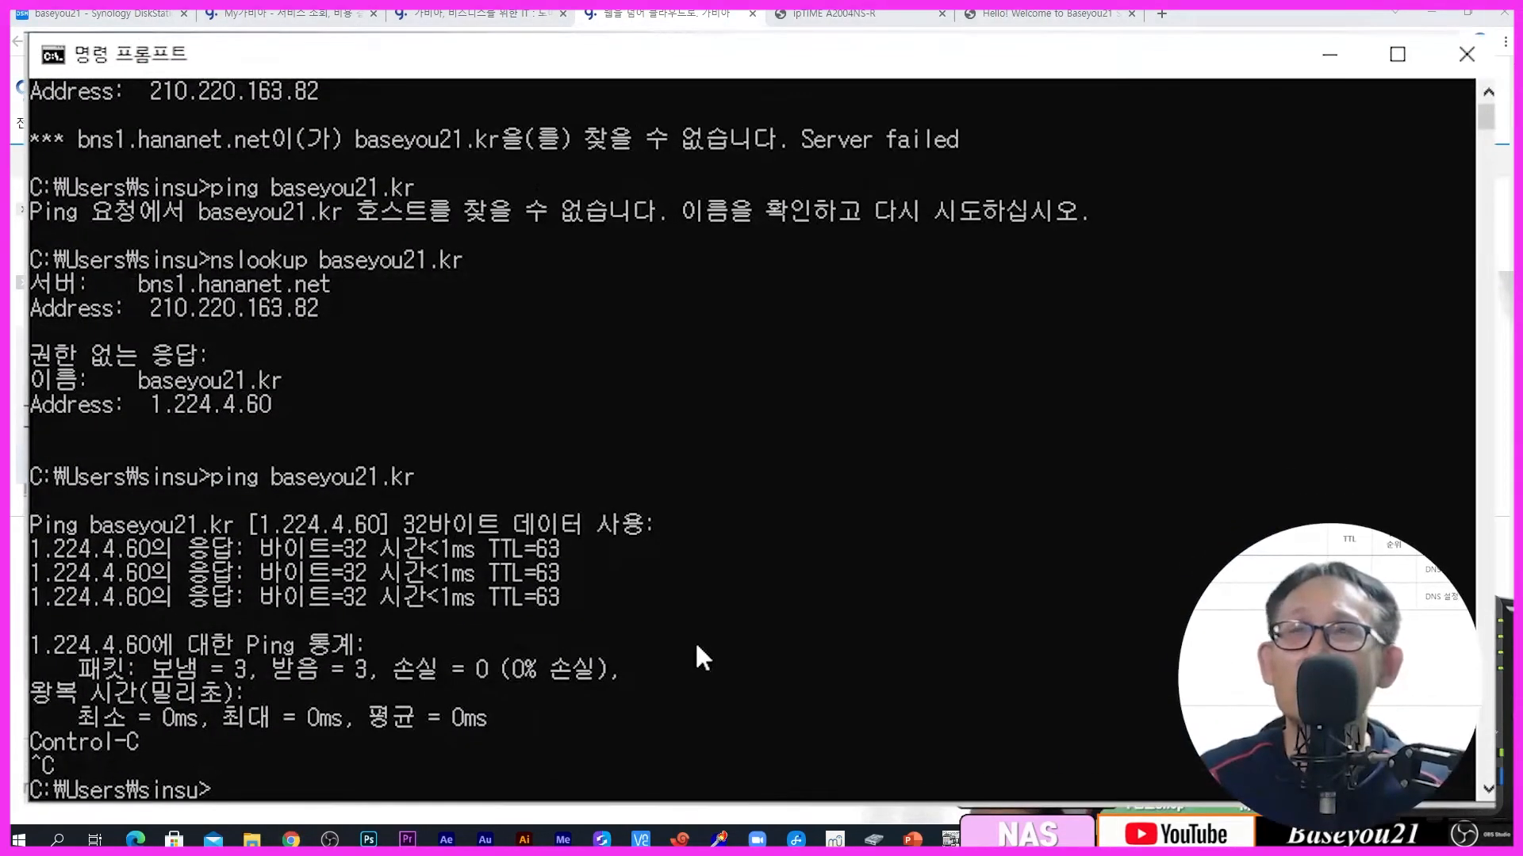
# Step: Rerun the previous nslookup with worduser.baseyou21.kr in place of baseyou21.kr
pyautogui.click(697, 646)
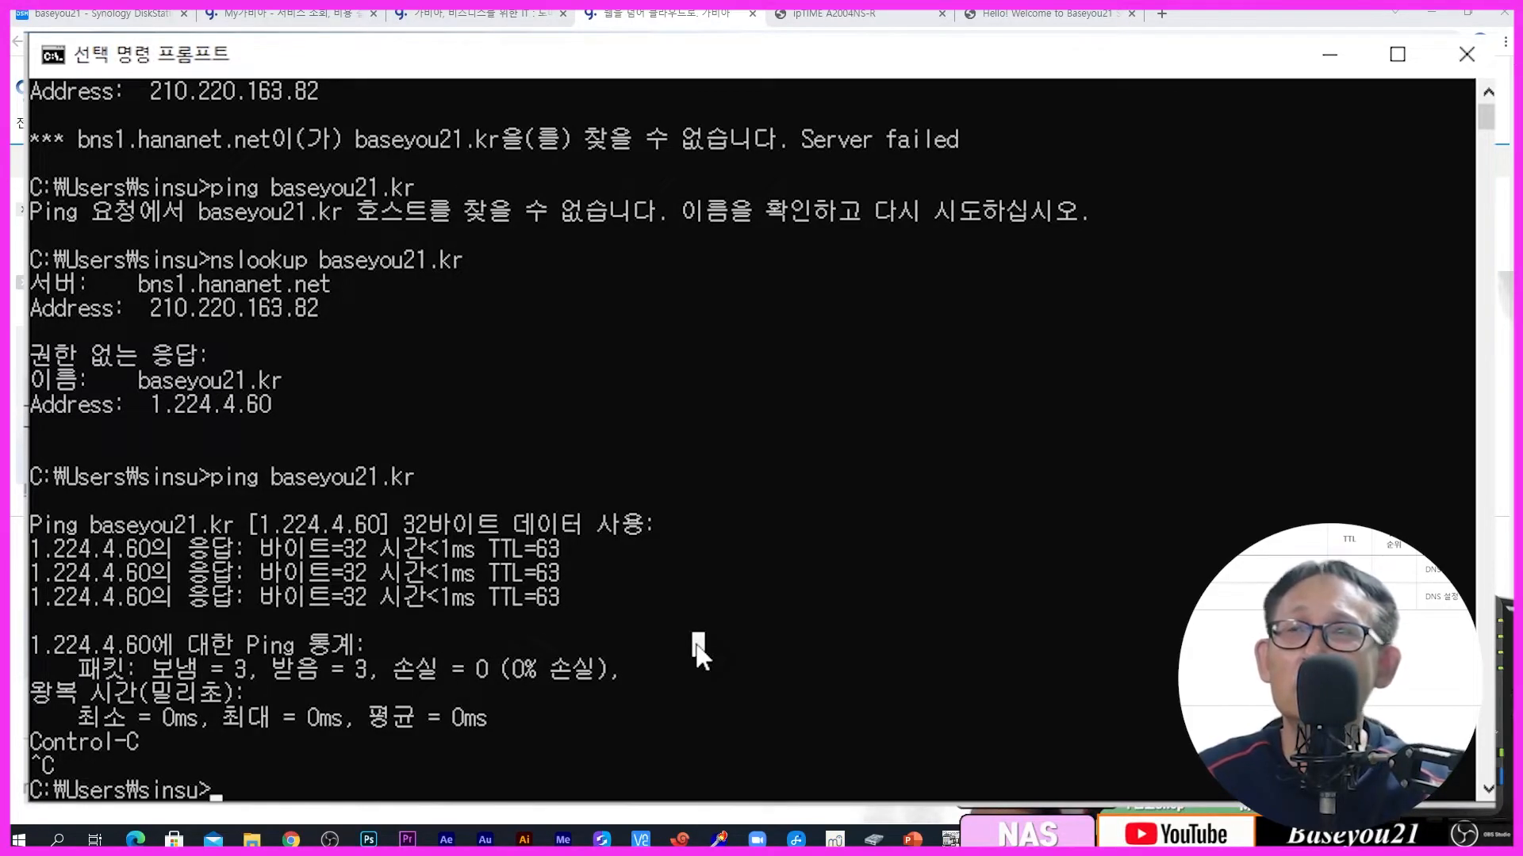
pyautogui.press('Up')
pyautogui.press('Up')
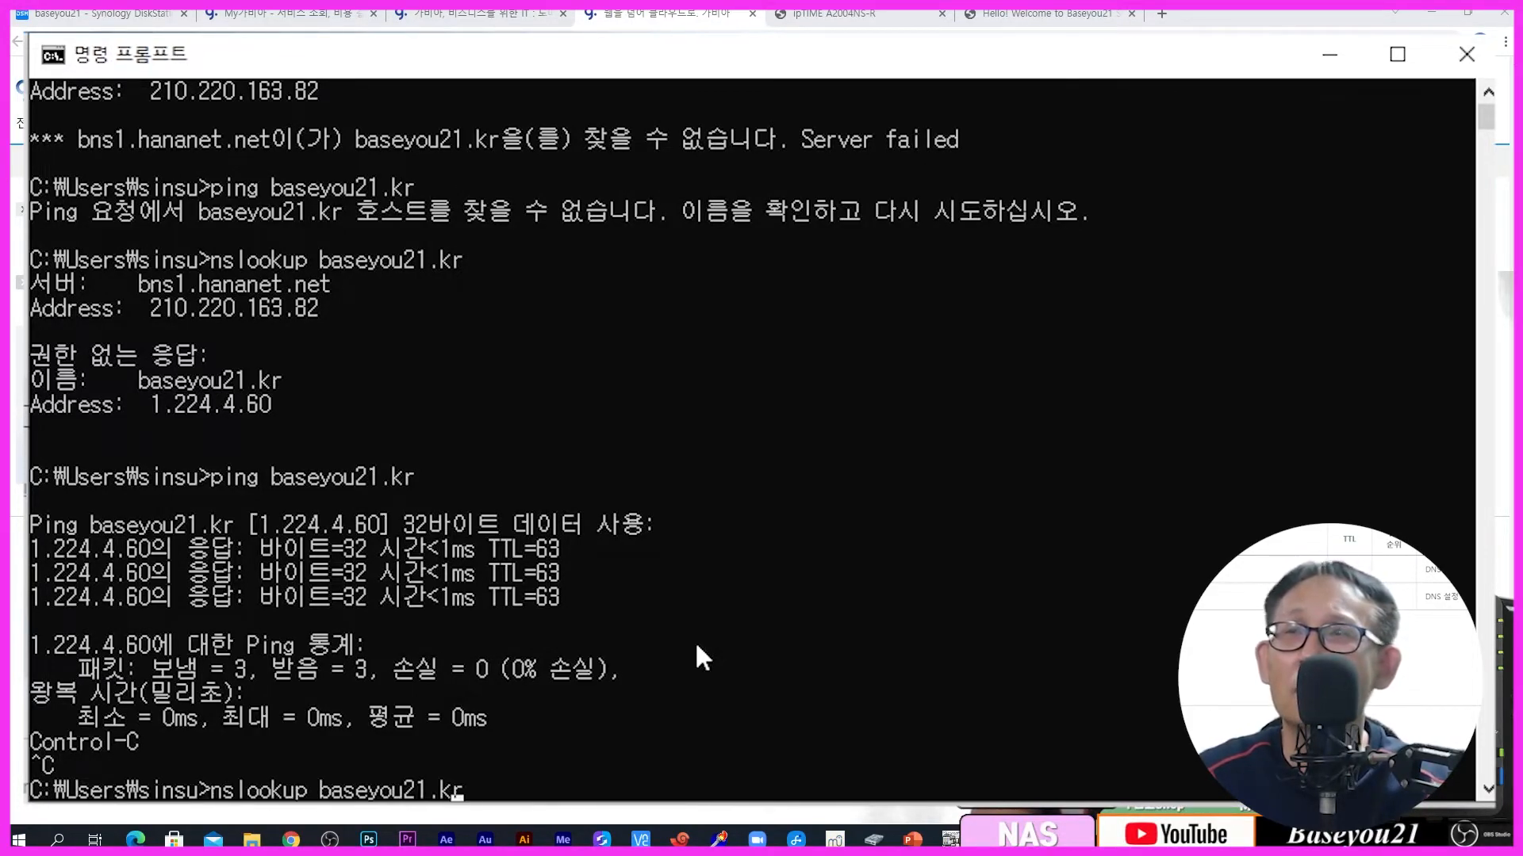
pyautogui.hotkey('ctrl', 'Left')
pyautogui.write('worduser')
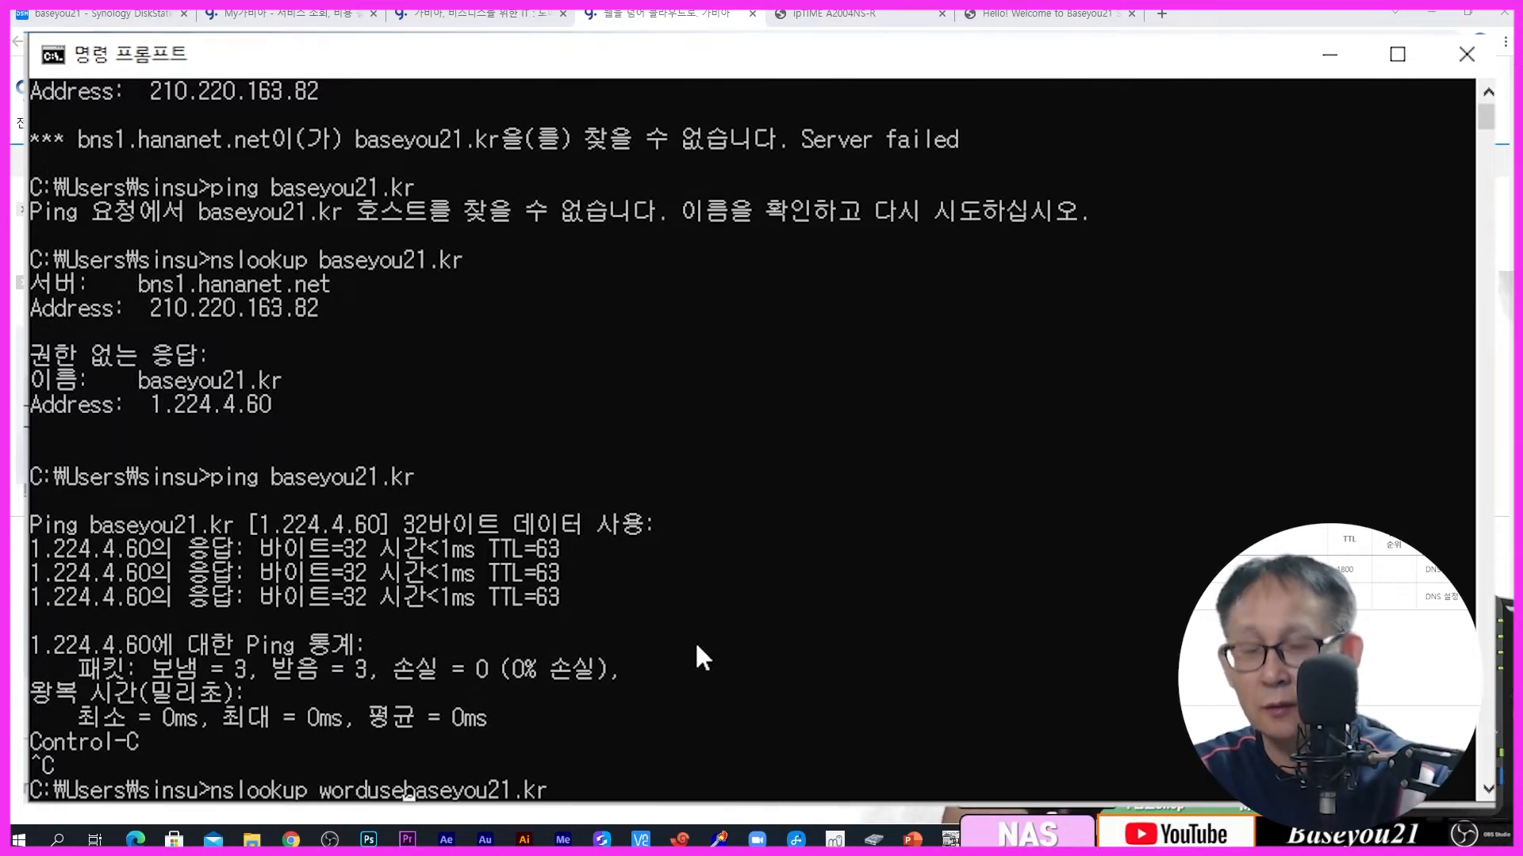
pyautogui.write('.')
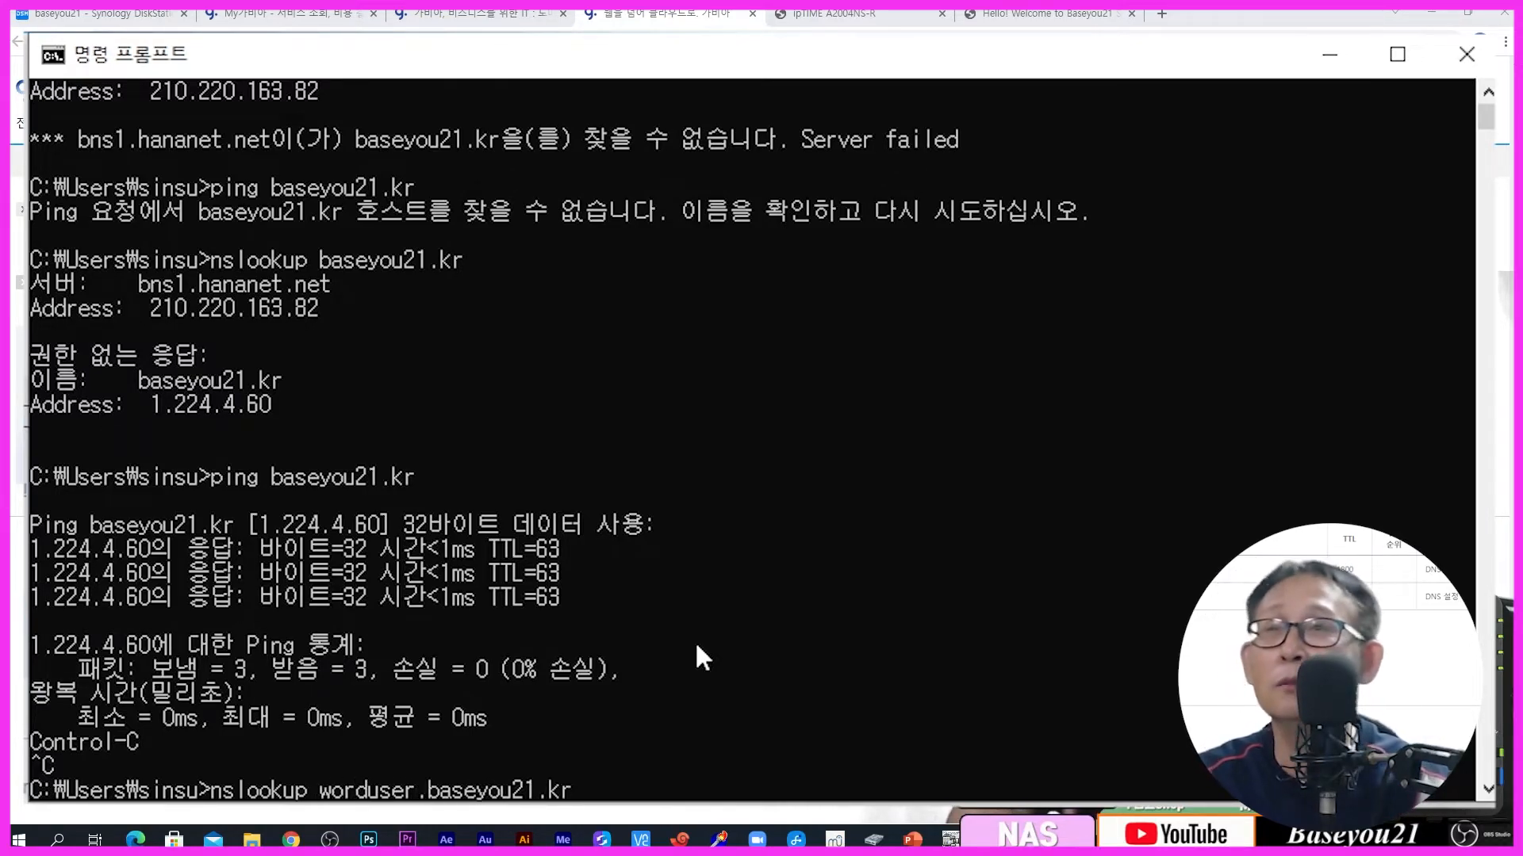
pyautogui.press('End')
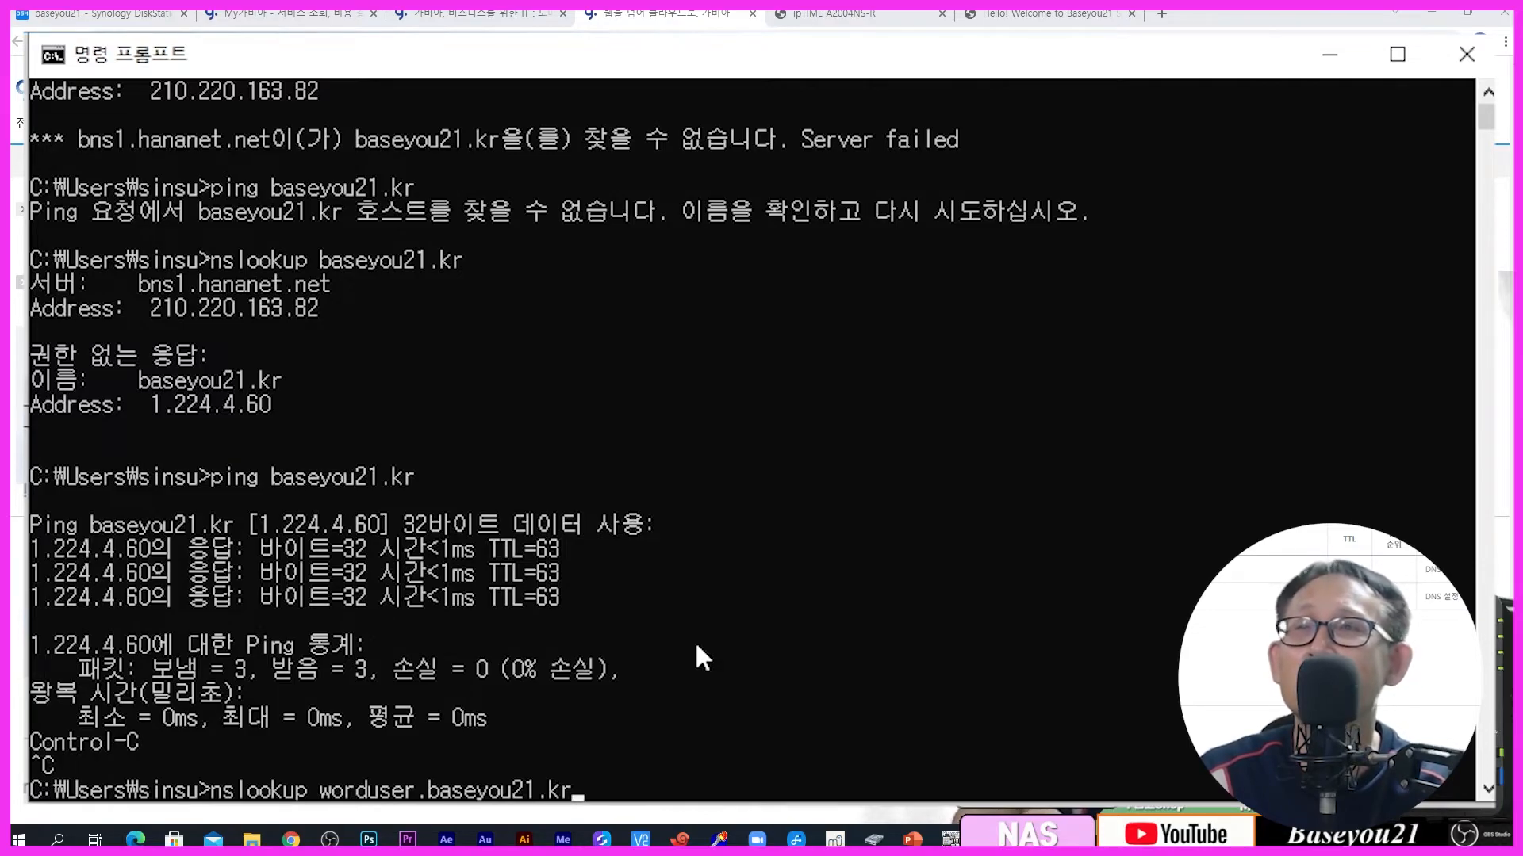
pyautogui.press('Return')
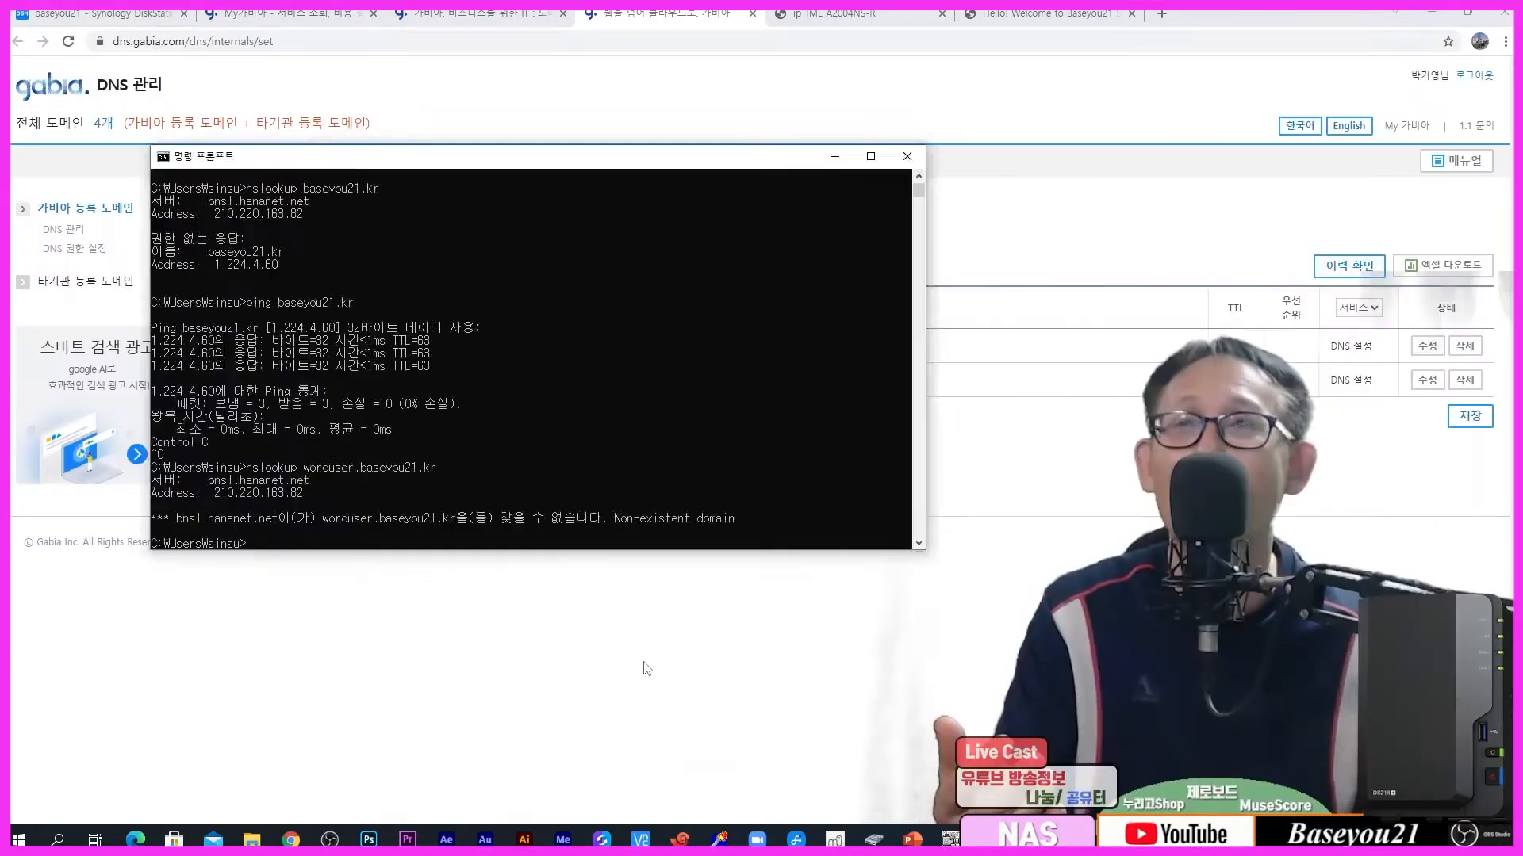
# Step: Log back in to Gabia with the saved account ID and password
pyautogui.click(646, 667)
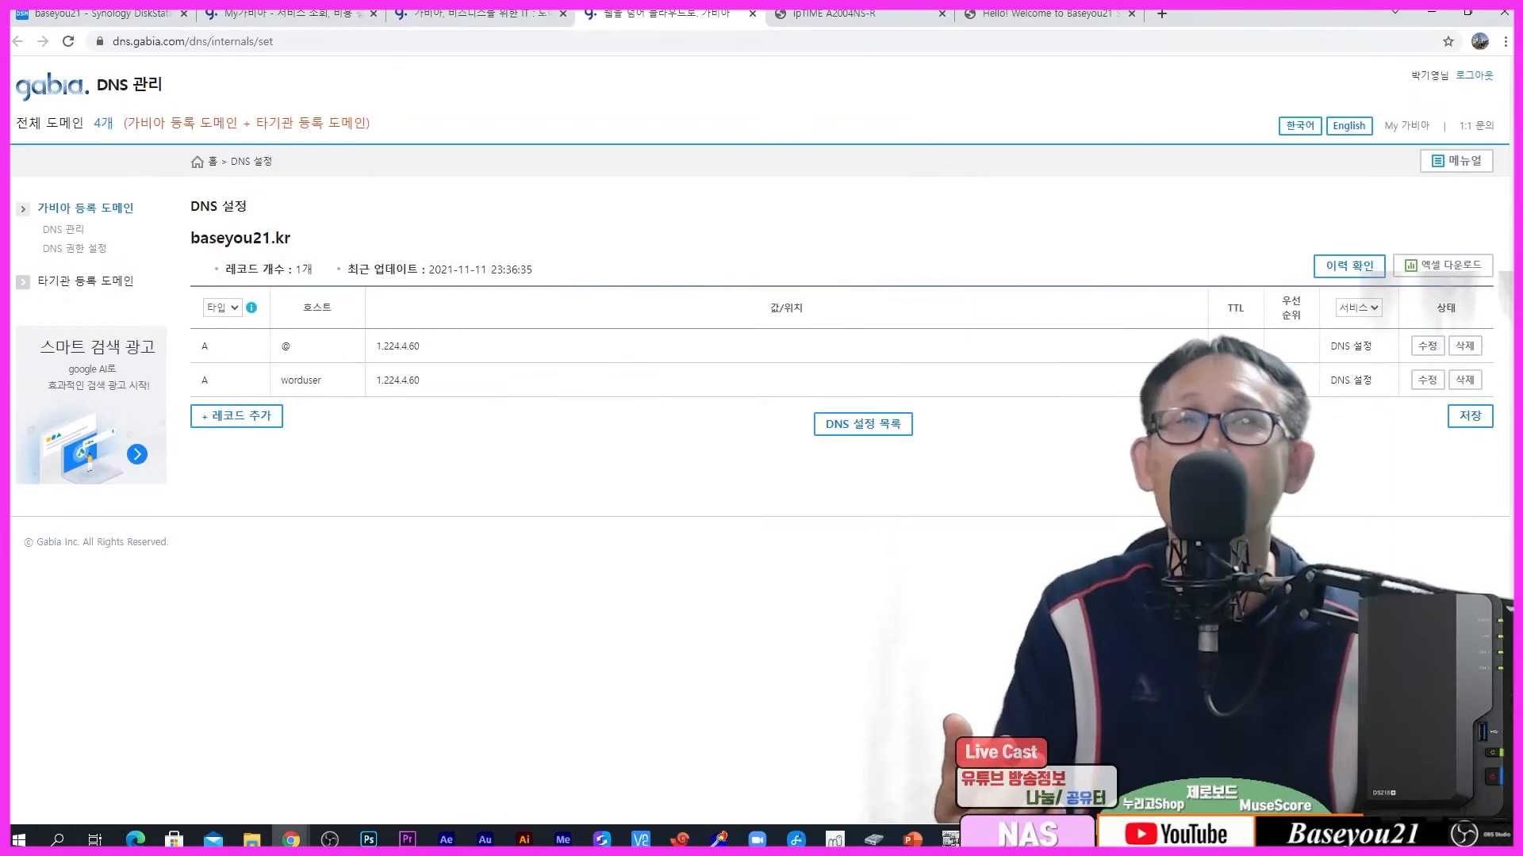
pyautogui.click(1470, 417)
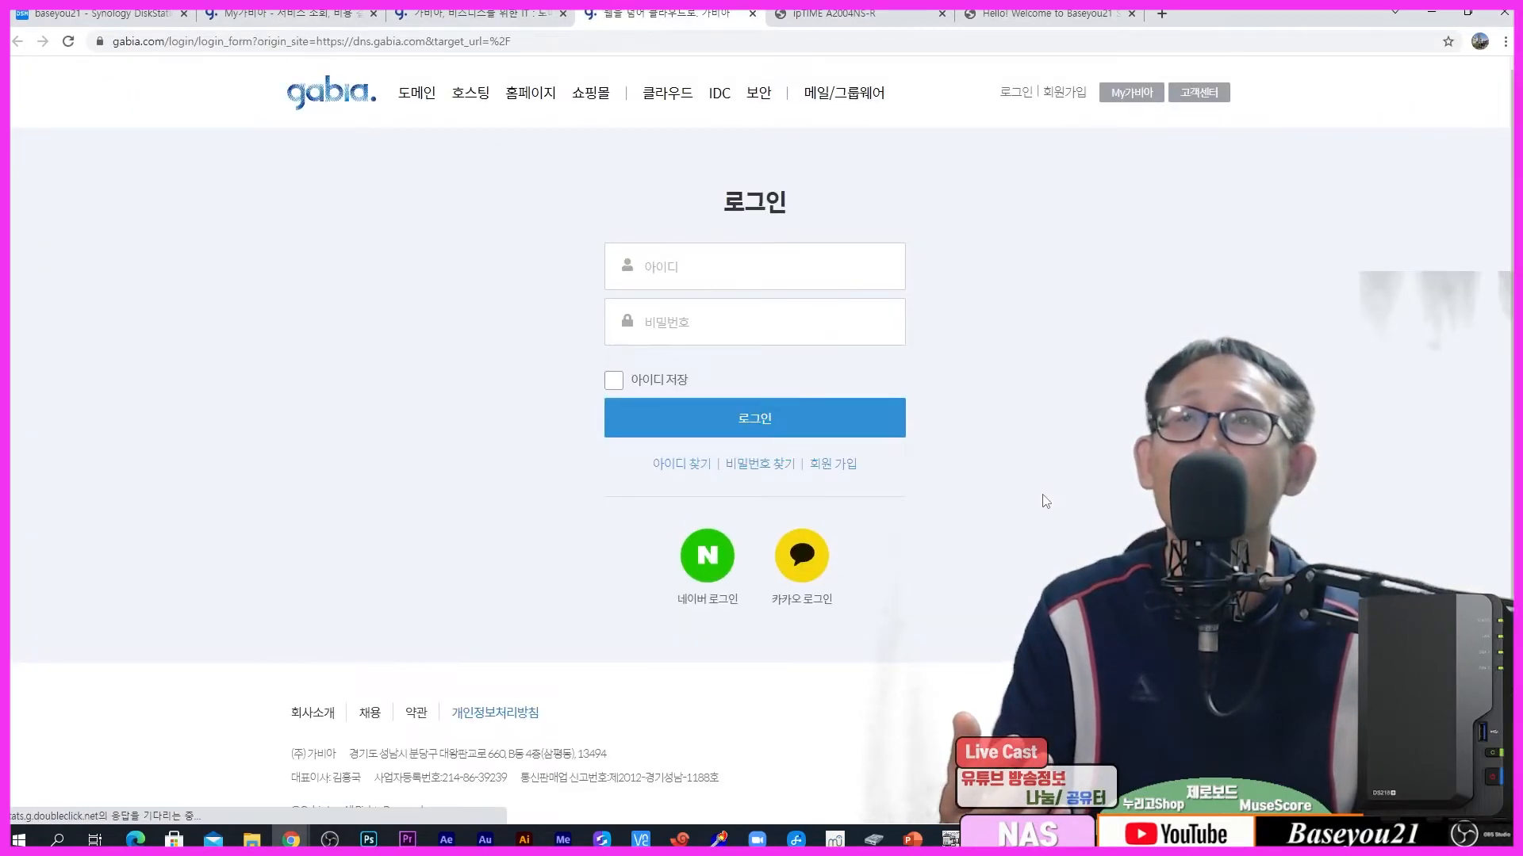
pyautogui.click(674, 267)
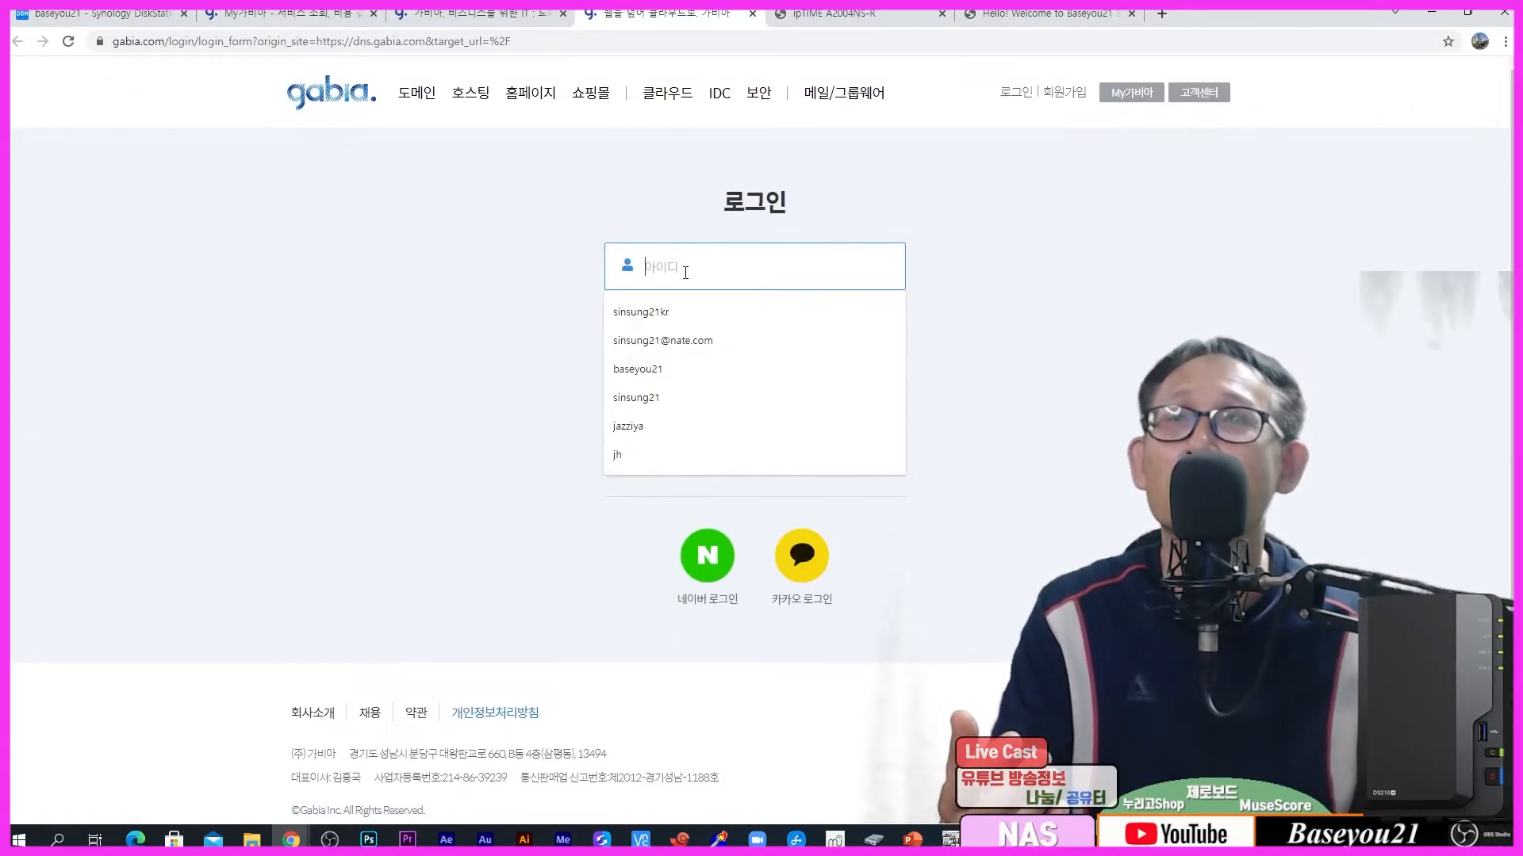
pyautogui.click(675, 312)
pyautogui.click(674, 313)
pyautogui.write('************')
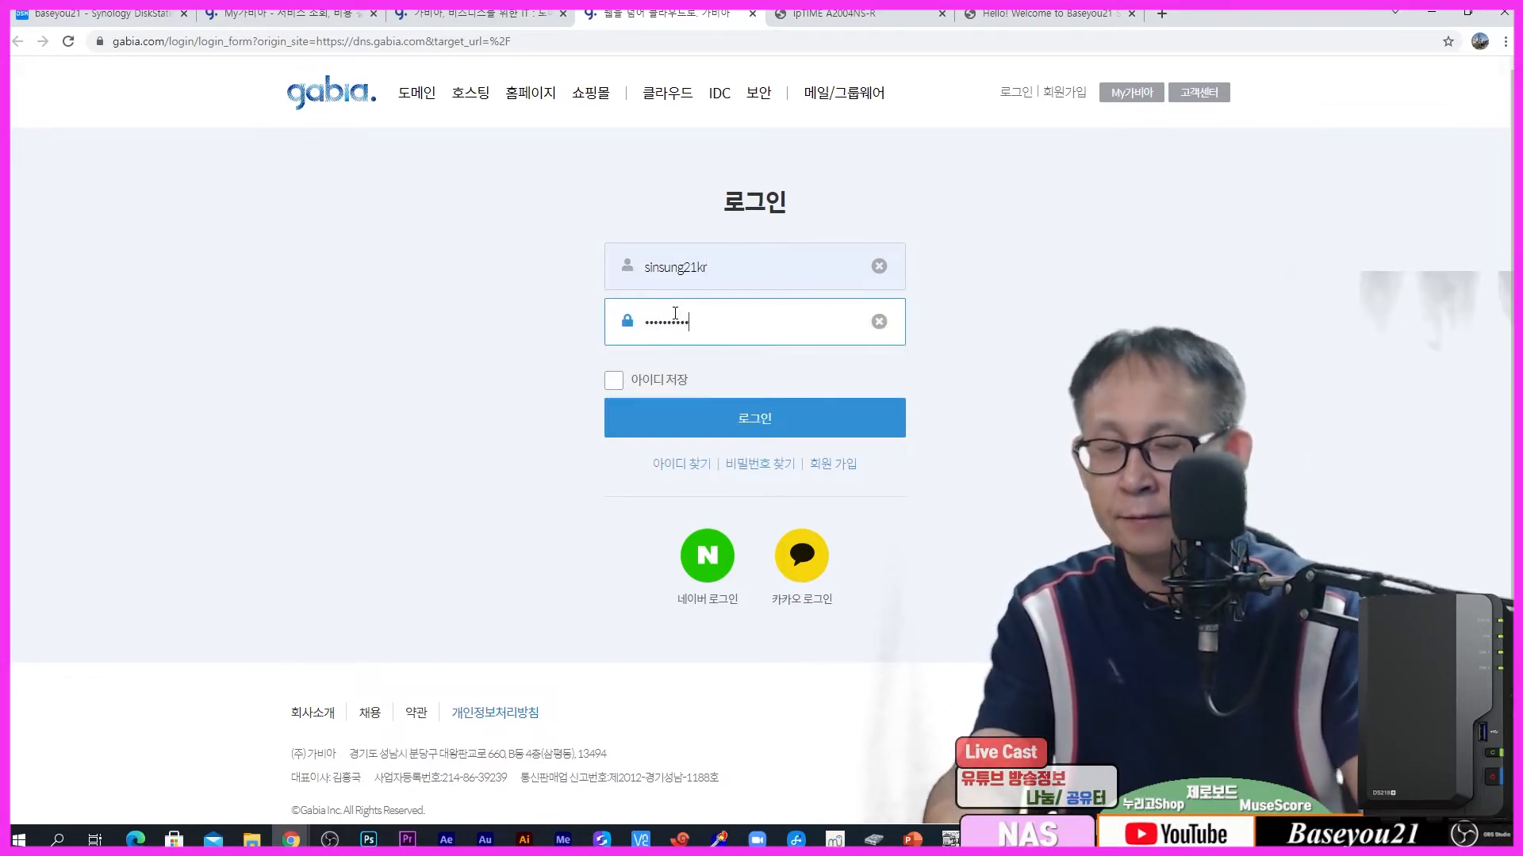
pyautogui.click(696, 420)
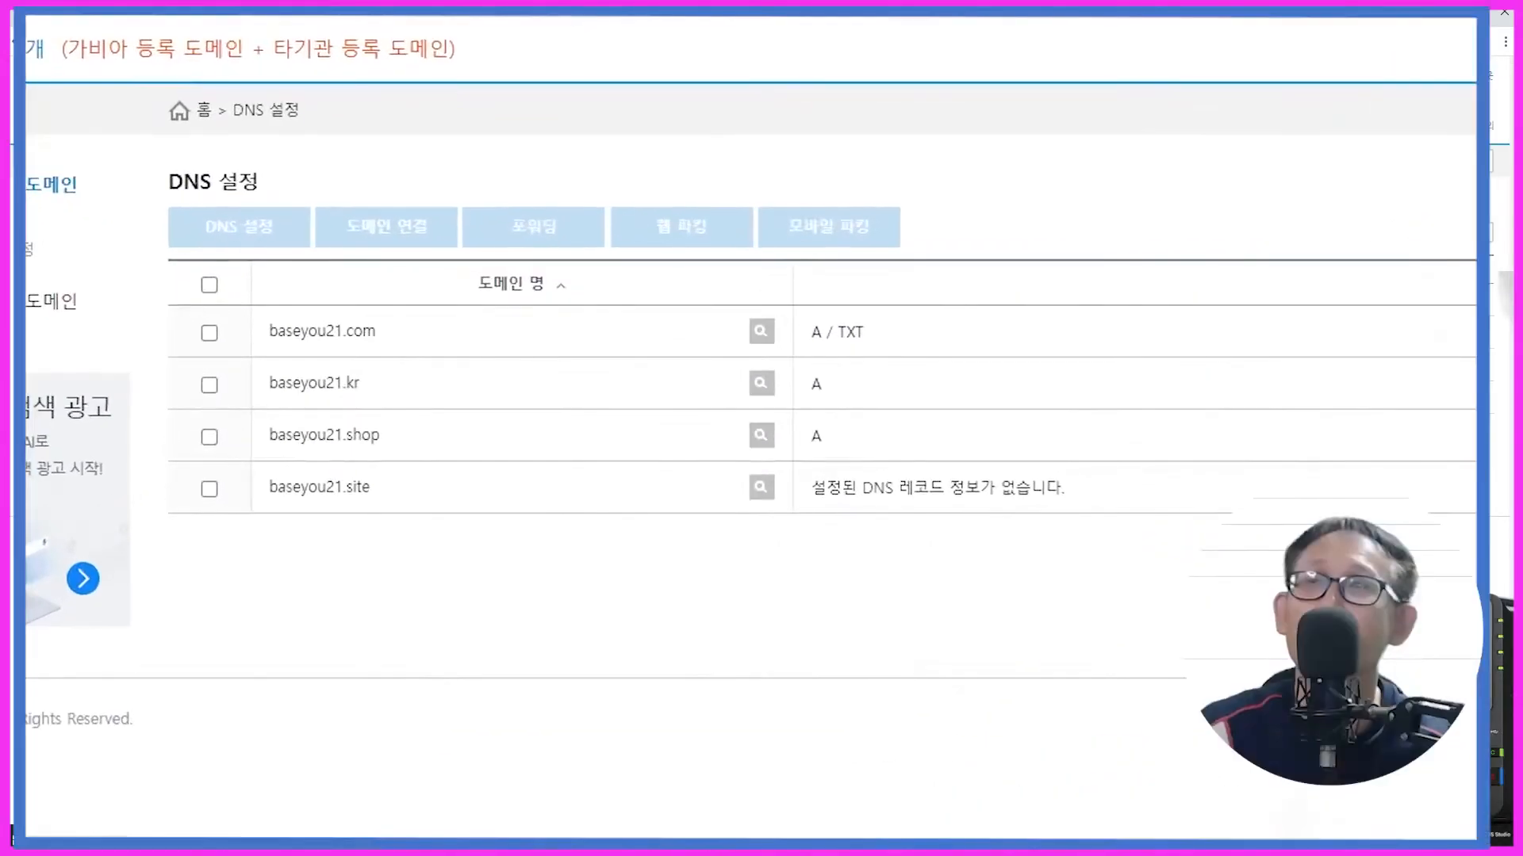
# Step: Select baseyou21.kr and add an A record row with host 'wordusere' and IP 1.224.4.60
pyautogui.click(210, 385)
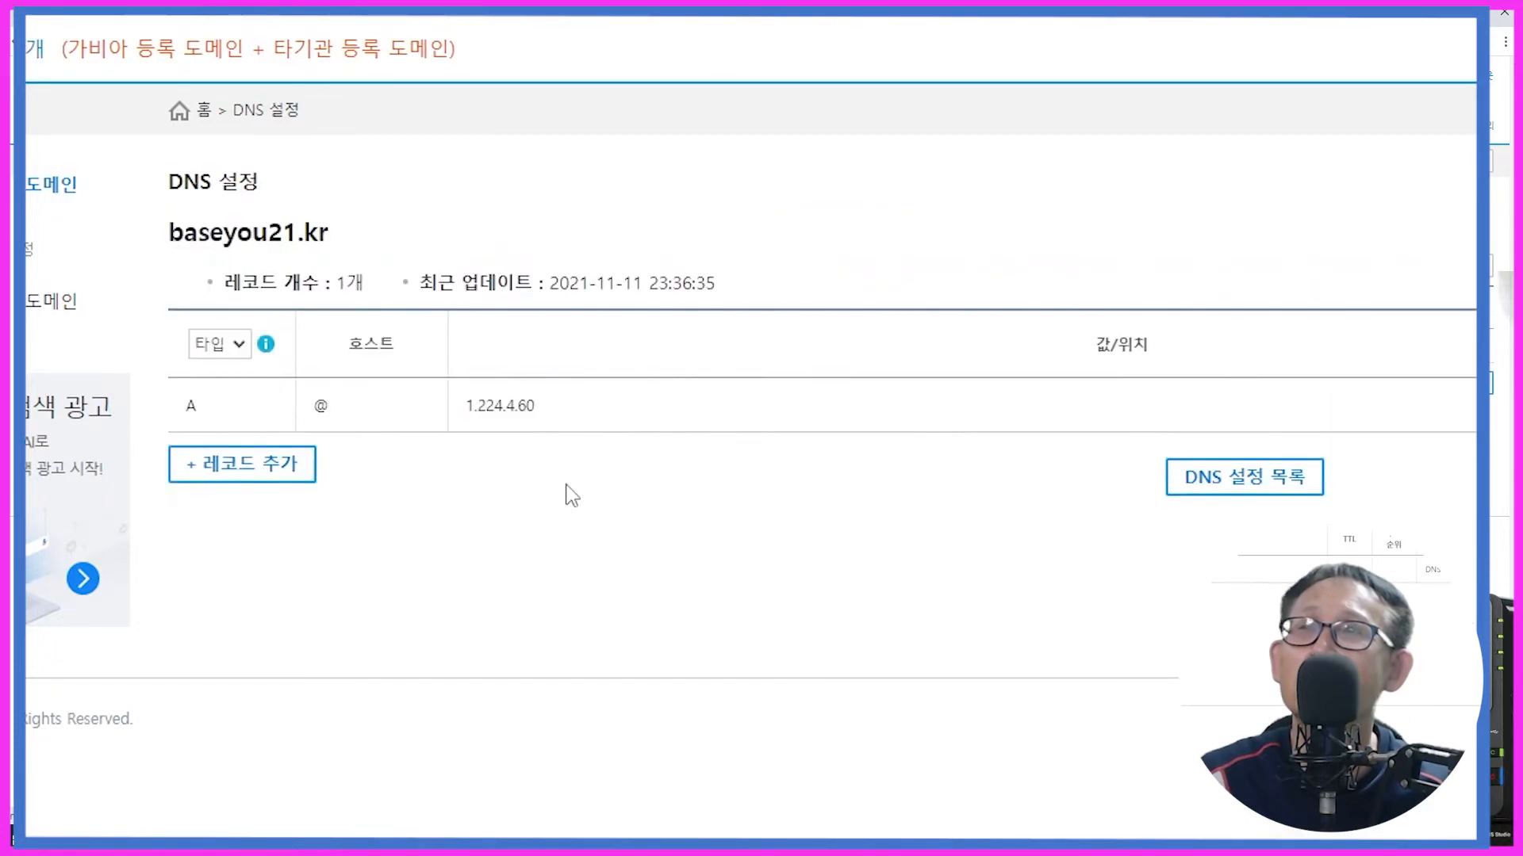
pyautogui.click(278, 446)
pyautogui.click(388, 461)
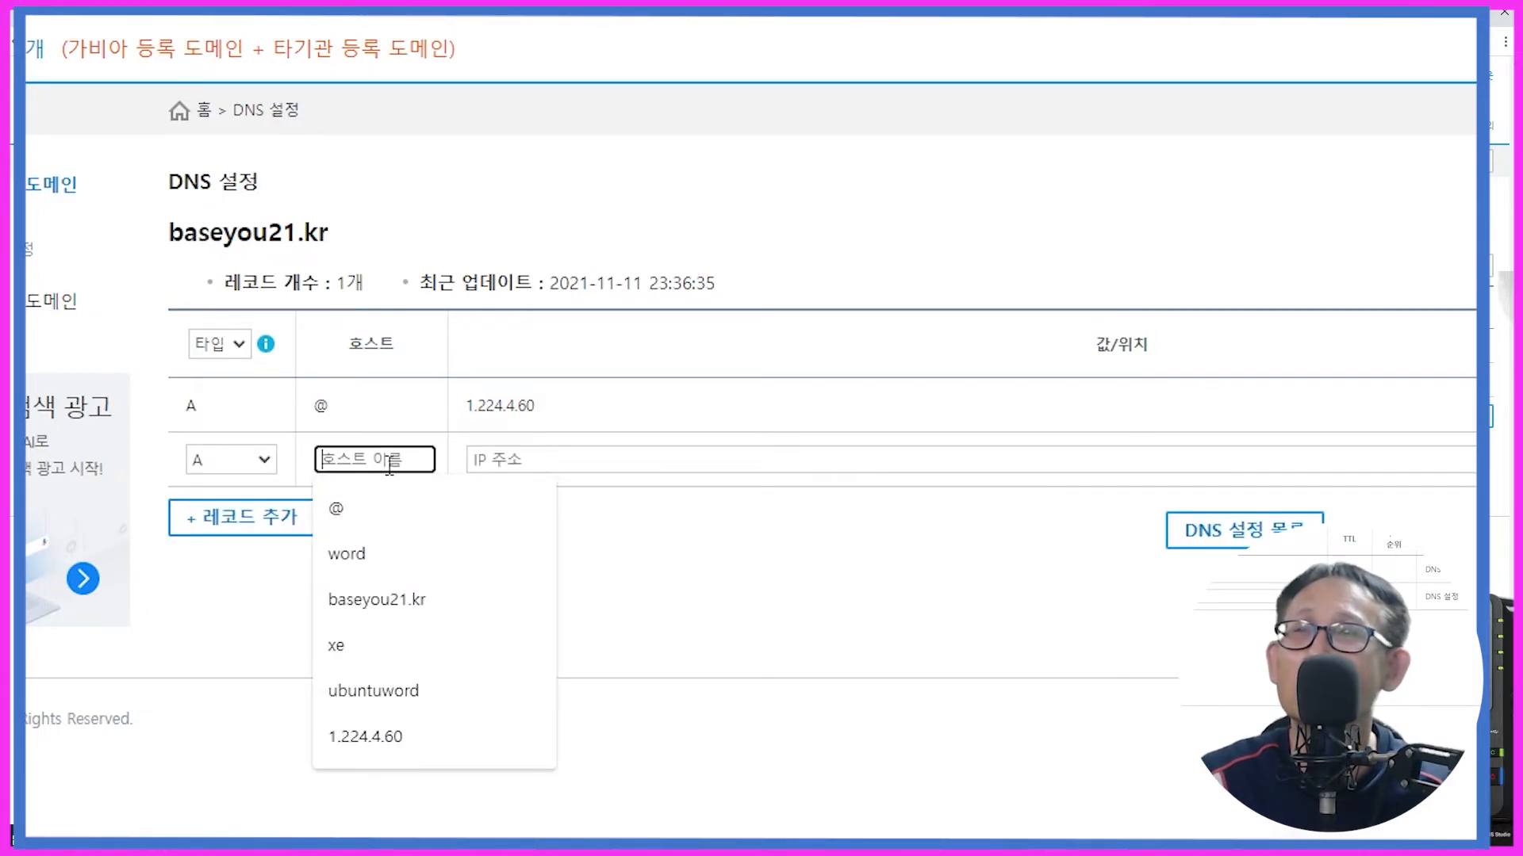
pyautogui.write('word')
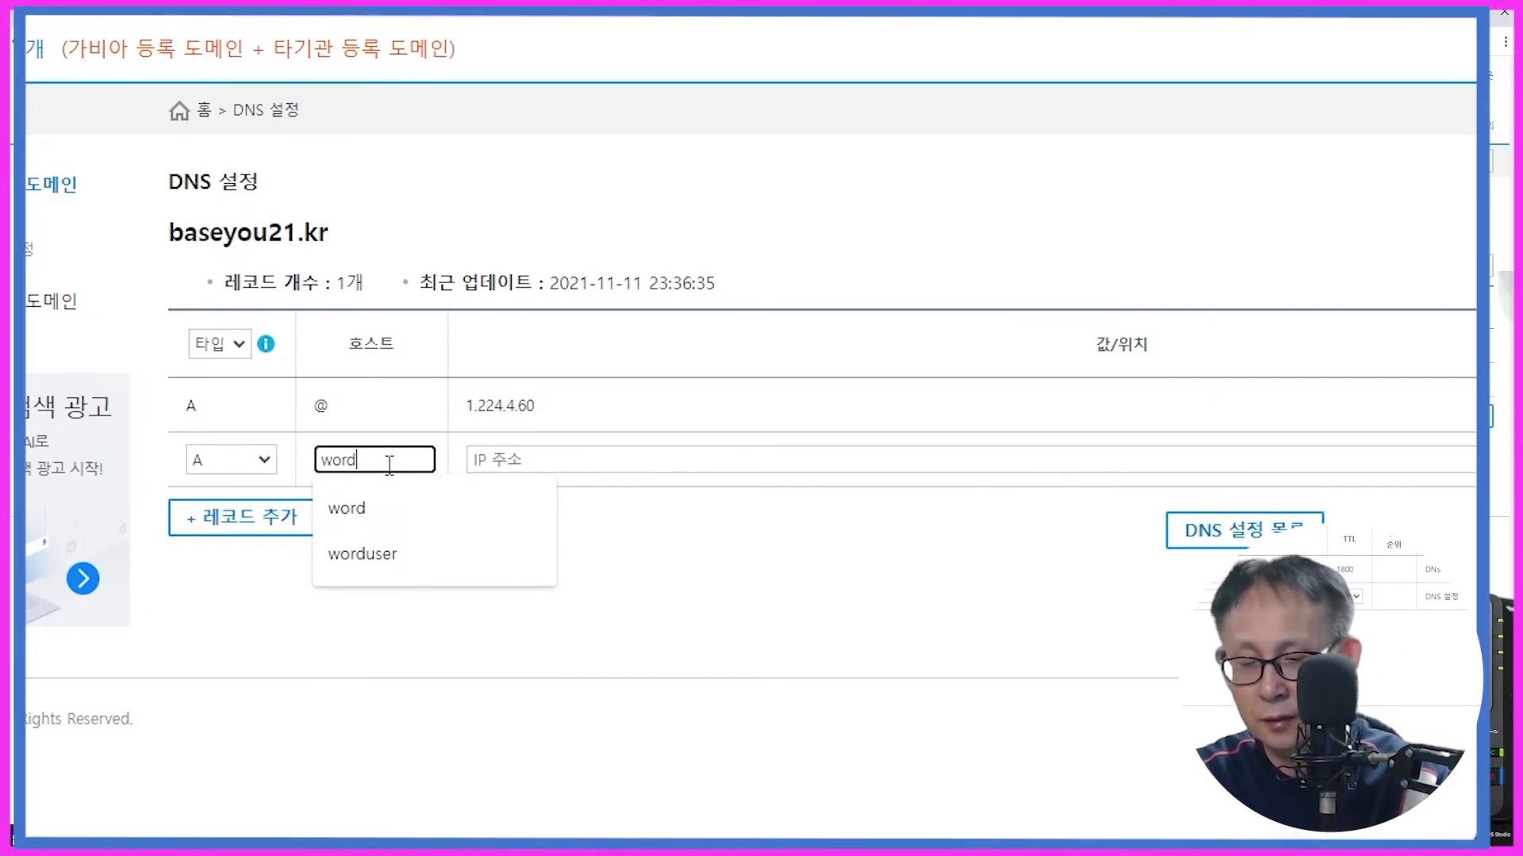
pyautogui.write('usere')
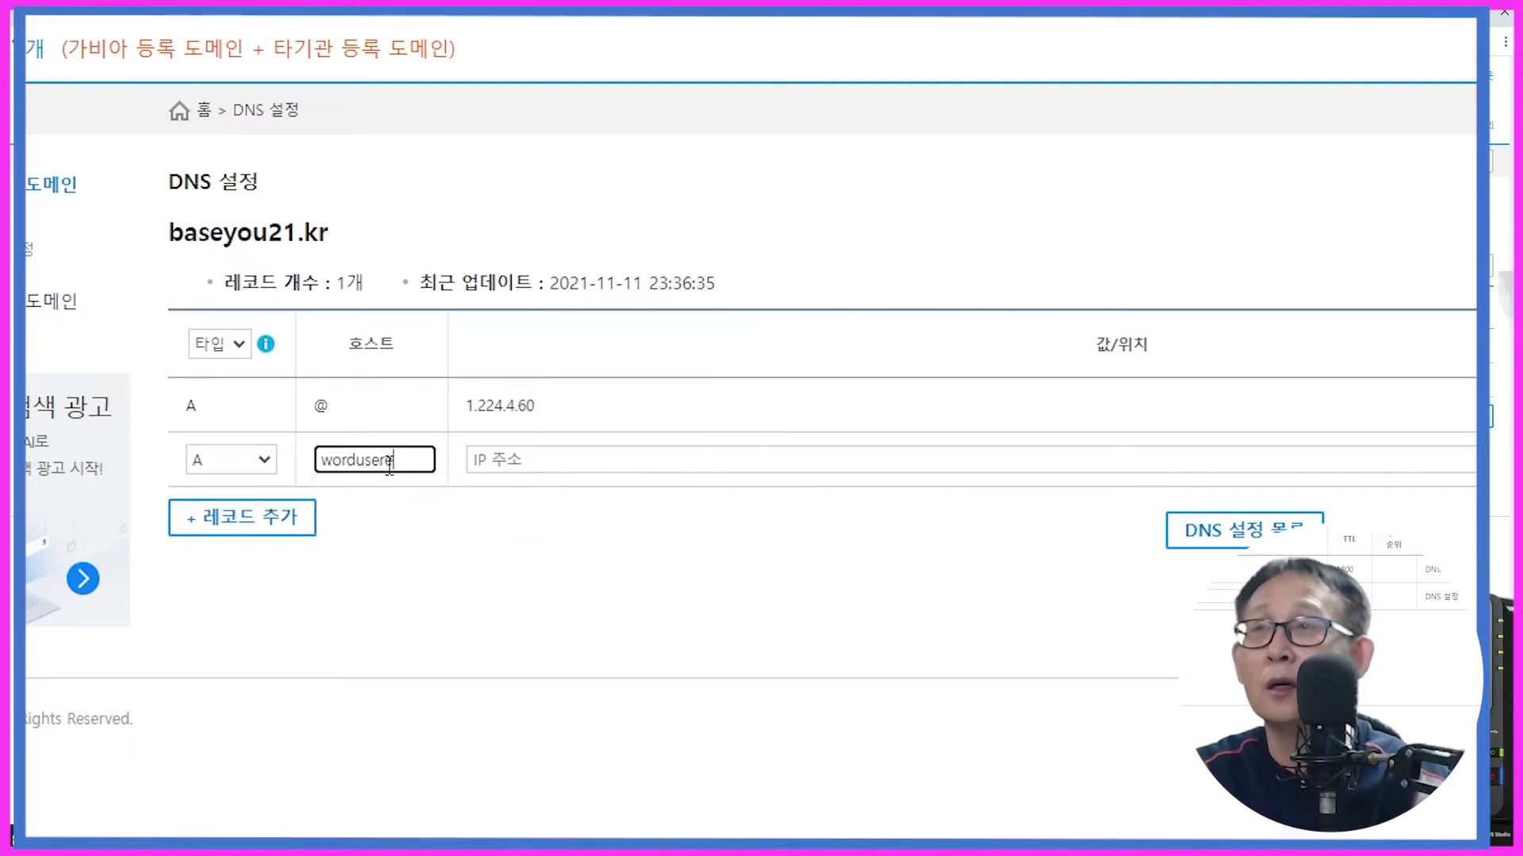
pyautogui.click(528, 460)
pyautogui.click(514, 519)
# Step: Correct the host to 'worduser', save the record and acknowledge the completion notice
pyautogui.click(412, 465)
pyautogui.press('BackSpace')
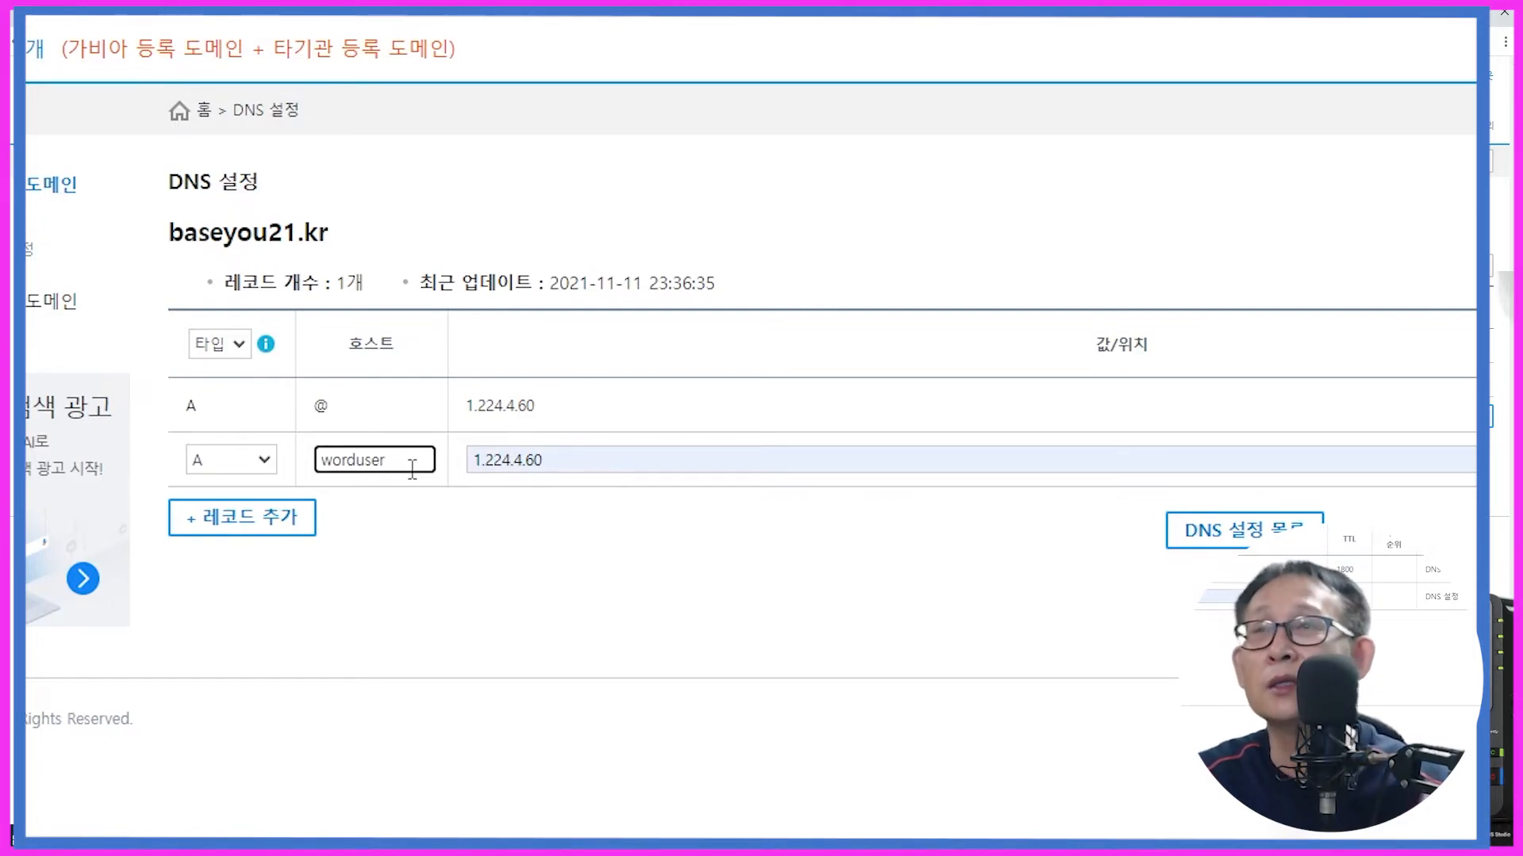
pyautogui.click(383, 523)
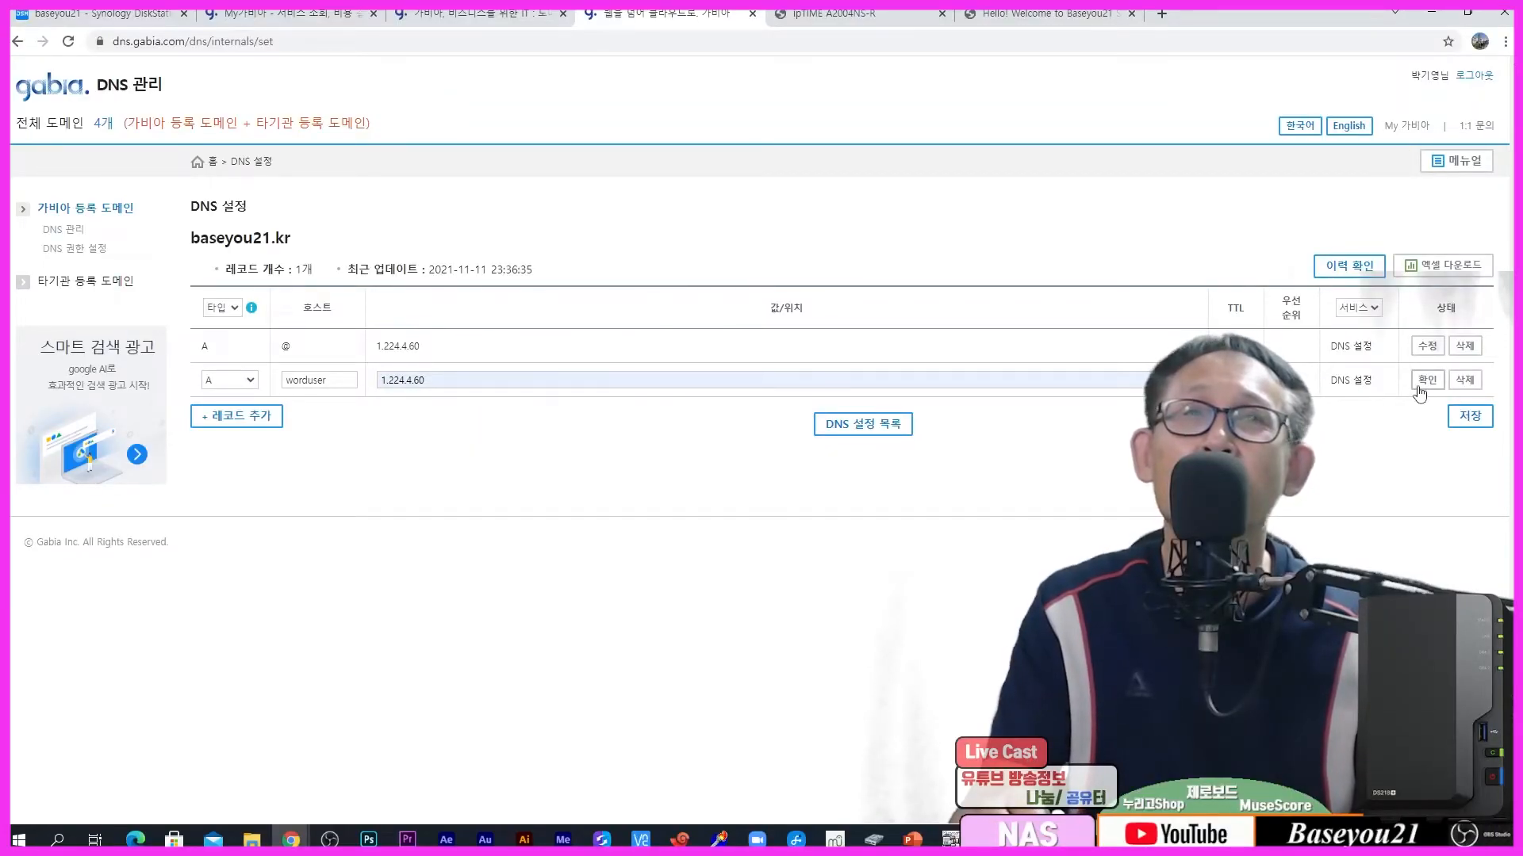
pyautogui.click(1421, 386)
pyautogui.click(1469, 417)
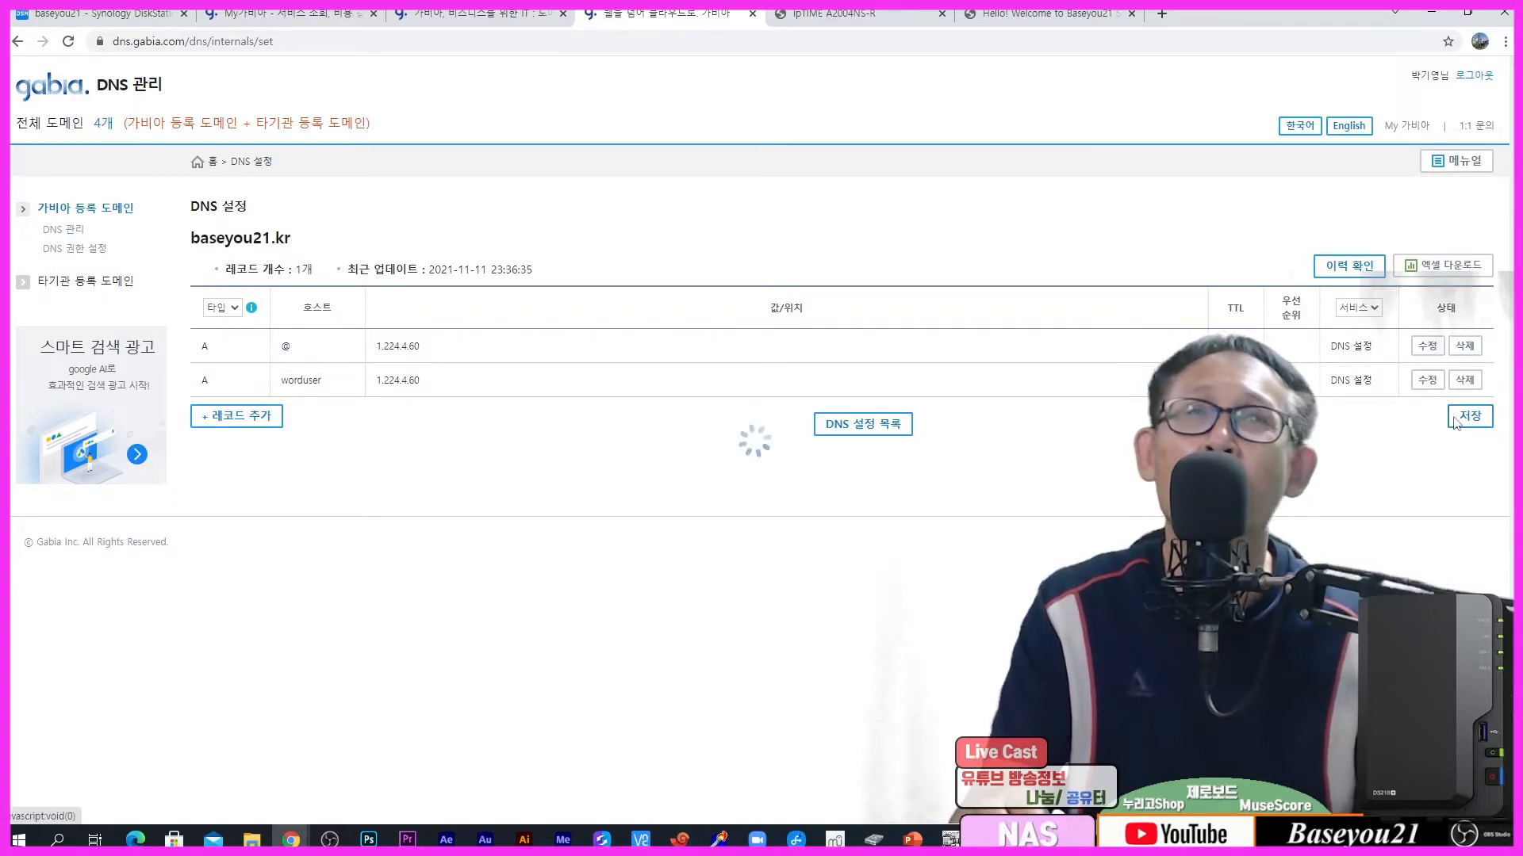
pyautogui.click(899, 128)
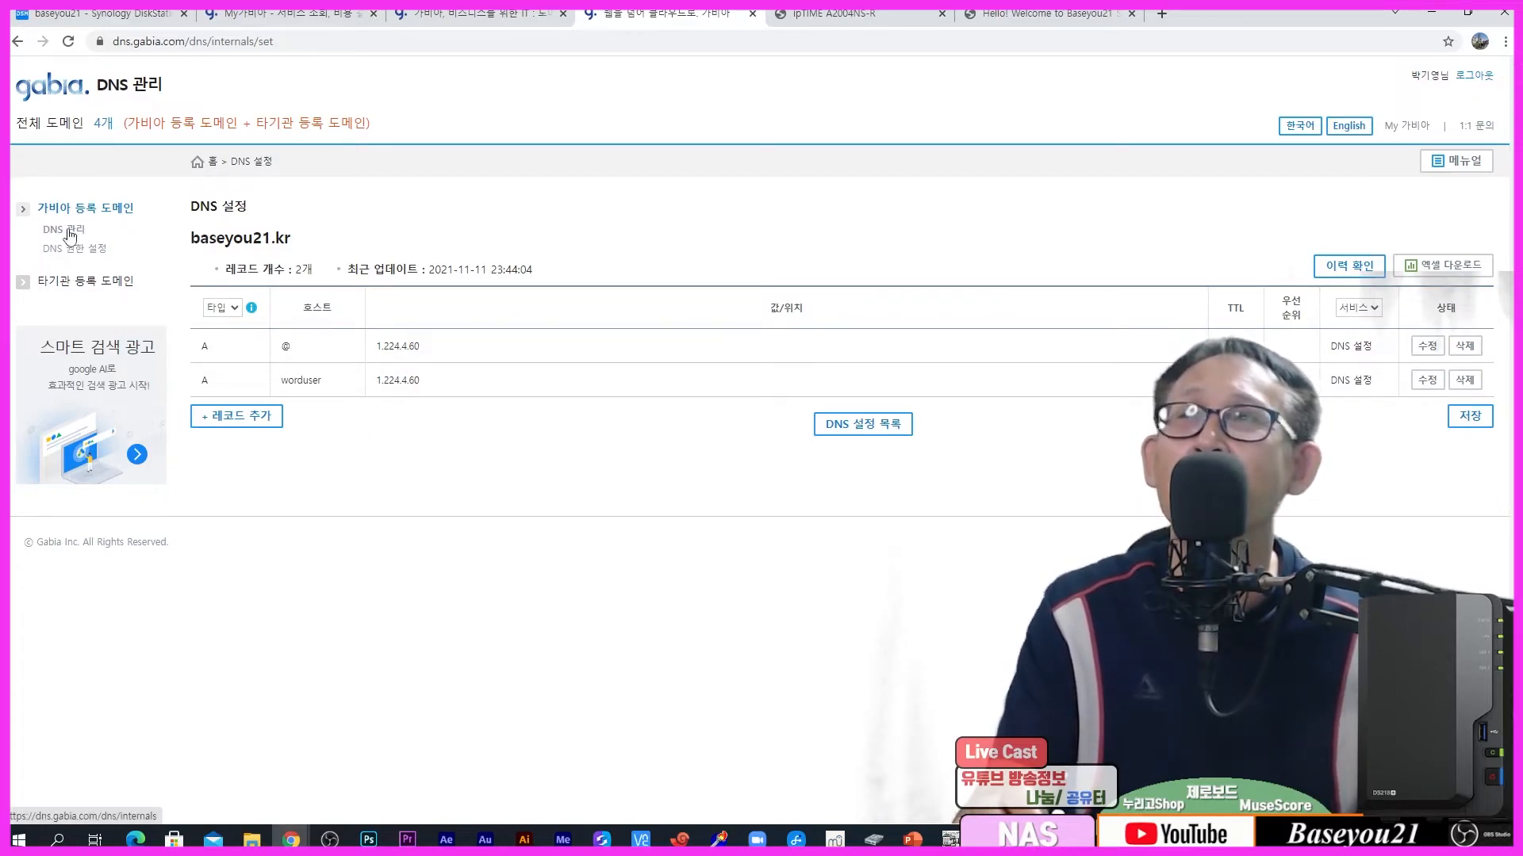
# Step: Rerun nslookup worduser.baseyou21.kr to confirm it resolves to 1.224.4.60
pyautogui.click(988, 839)
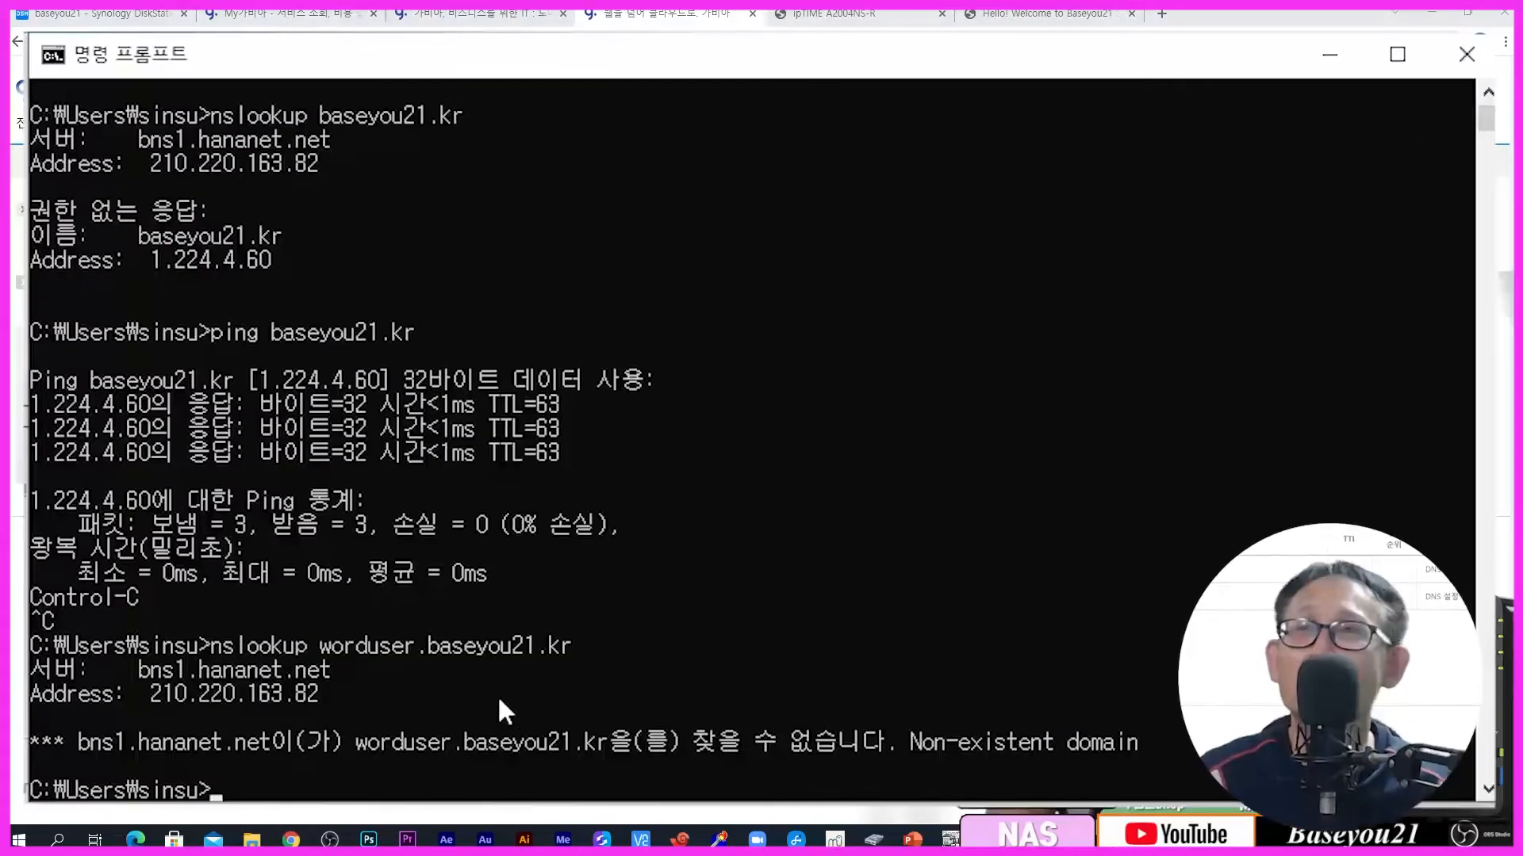
pyautogui.press('Up')
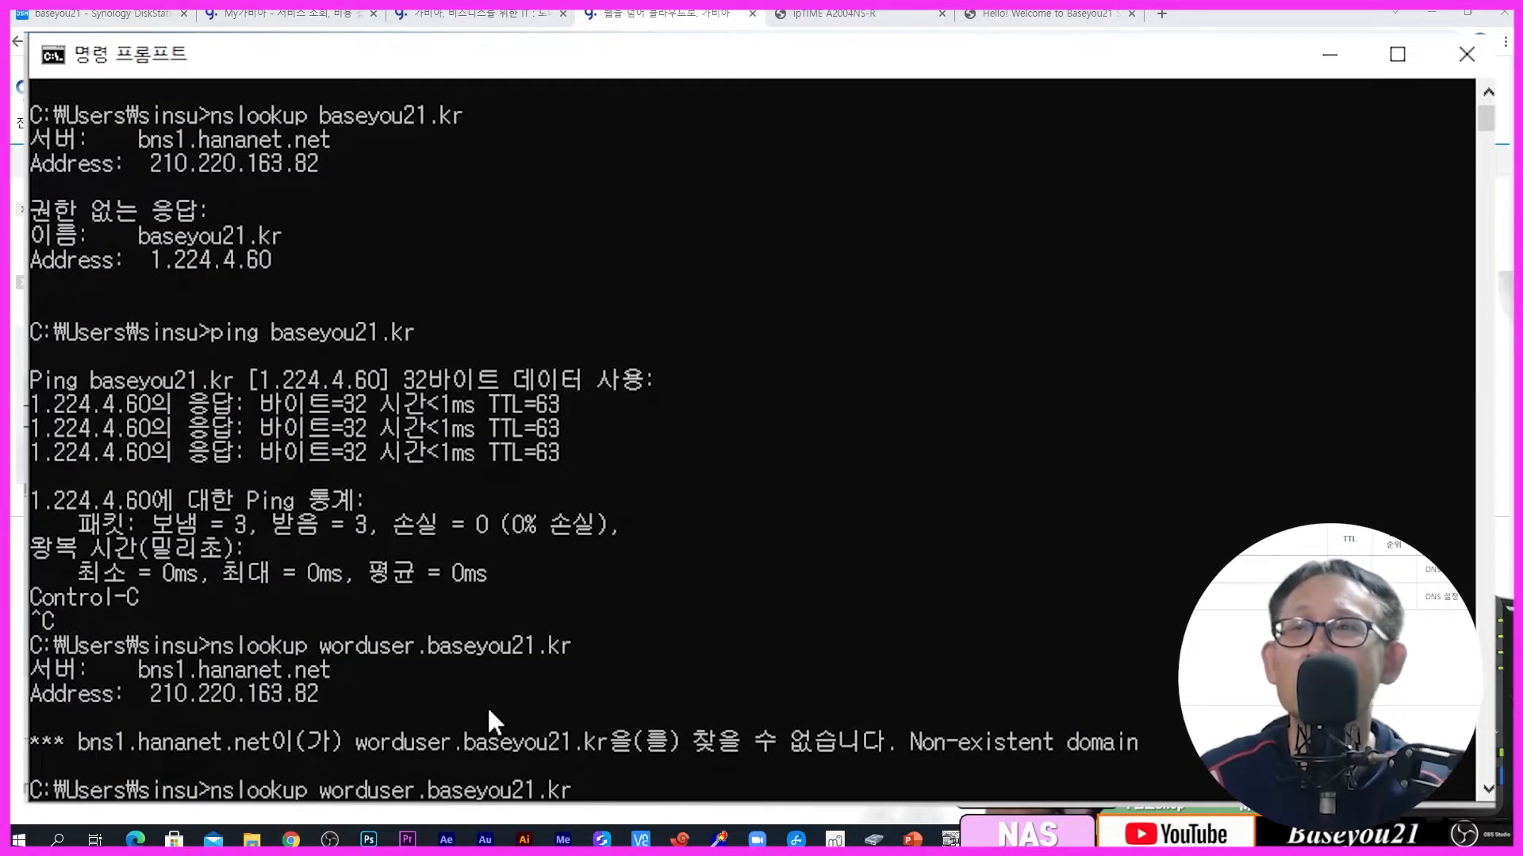
pyautogui.press('Return')
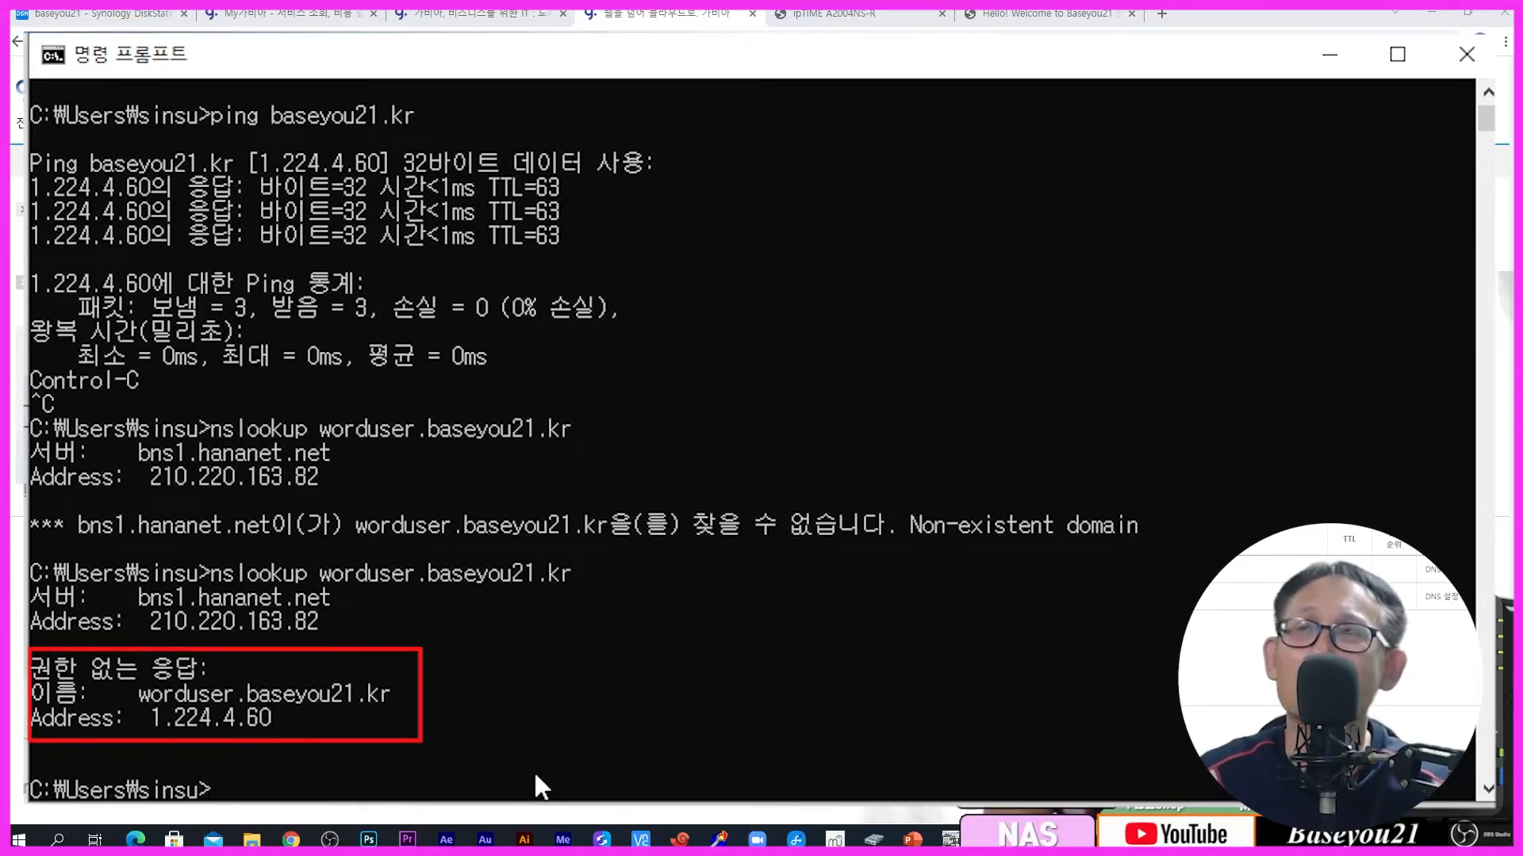
# Step: Ping worduser.baseyou21.kr and get 4 of 4 replies with 0% loss
pyautogui.press('Up')
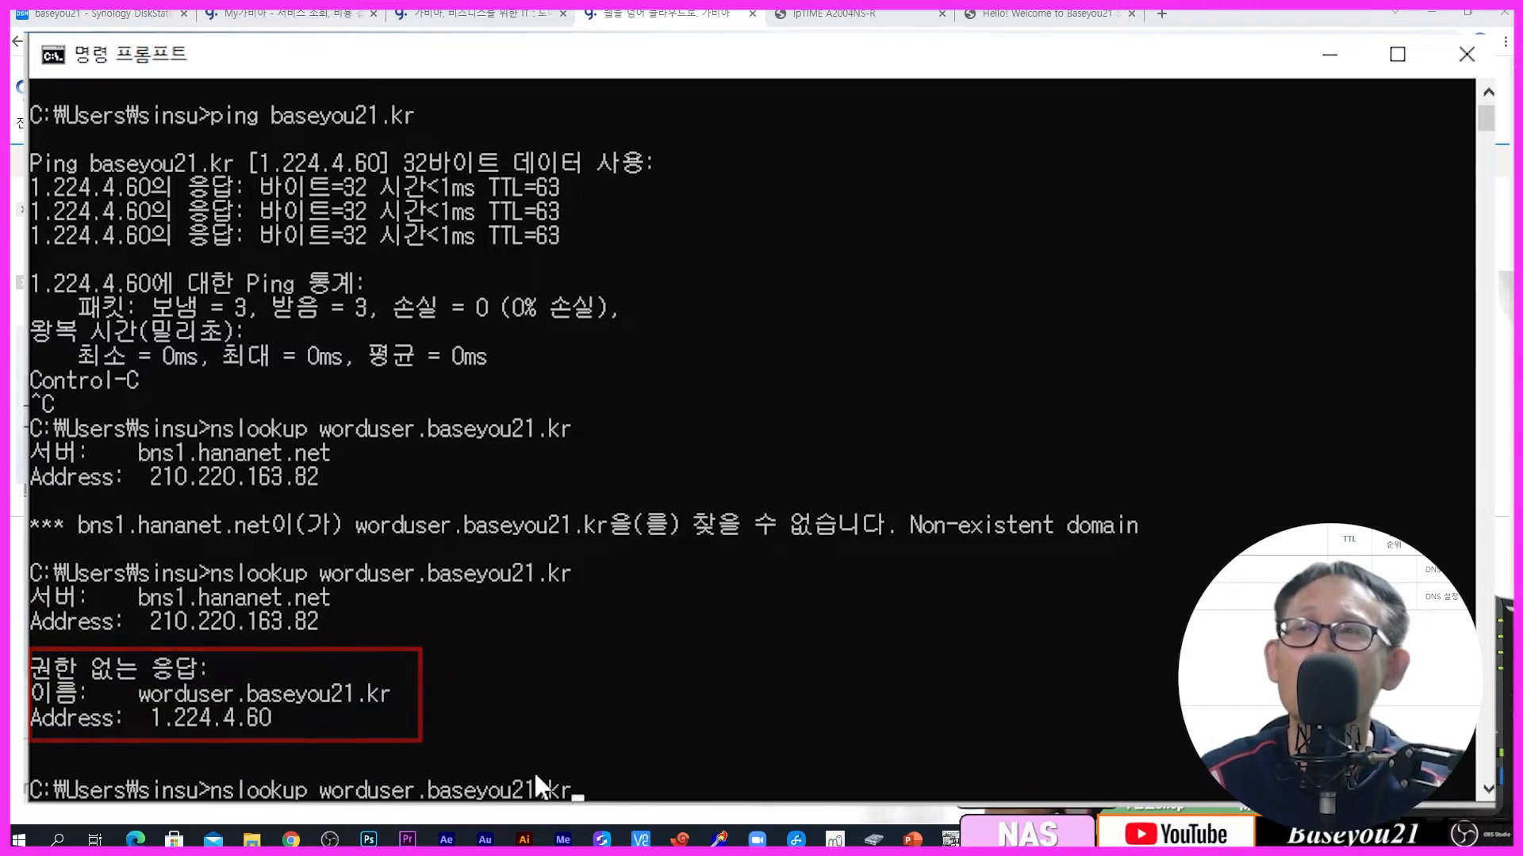
pyautogui.press('Left')
pyautogui.press('Left')
pyautogui.press('Left')
pyautogui.press('Left')
pyautogui.press('Left')
pyautogui.press('Left')
pyautogui.press('Left')
pyautogui.press('Left')
pyautogui.press('Left')
pyautogui.press('Left')
pyautogui.press('Left')
pyautogui.press('Left')
pyautogui.press('Left')
pyautogui.press('Left')
pyautogui.press('Left')
pyautogui.press('Left')
pyautogui.press('Left')
pyautogui.press('Left')
pyautogui.press('Left')
pyautogui.press('Left')
pyautogui.press('Right')
pyautogui.press('BackSpace')
pyautogui.press('BackSpace')
pyautogui.press('BackSpace')
pyautogui.press('BackSpace')
pyautogui.press('BackSpace')
pyautogui.press('BackSpace')
pyautogui.press('BackSpace')
pyautogui.press('BackSpace')
pyautogui.write('ping')
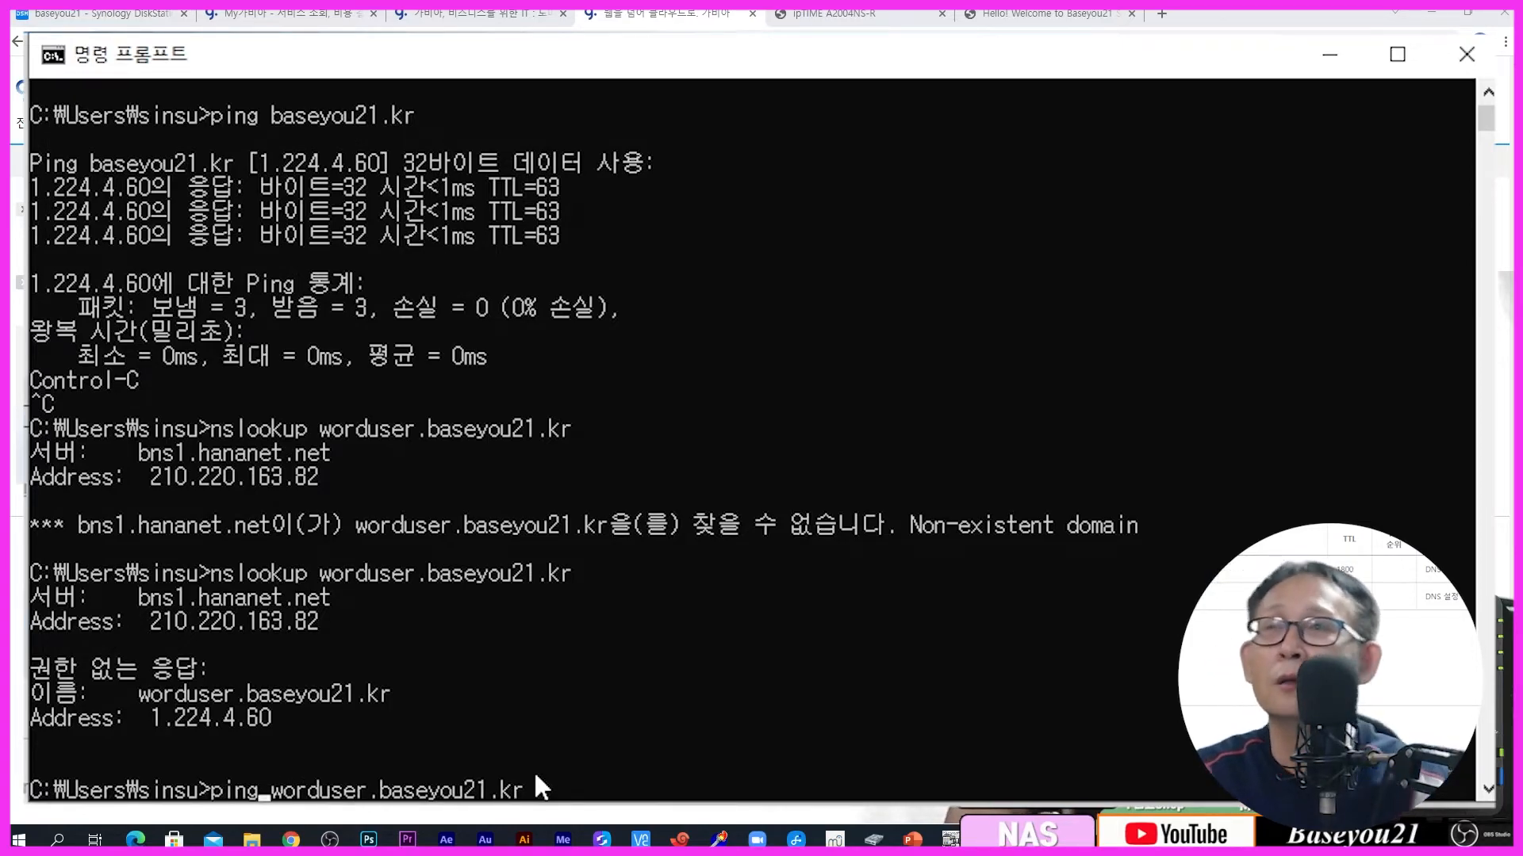
pyautogui.press('Return')
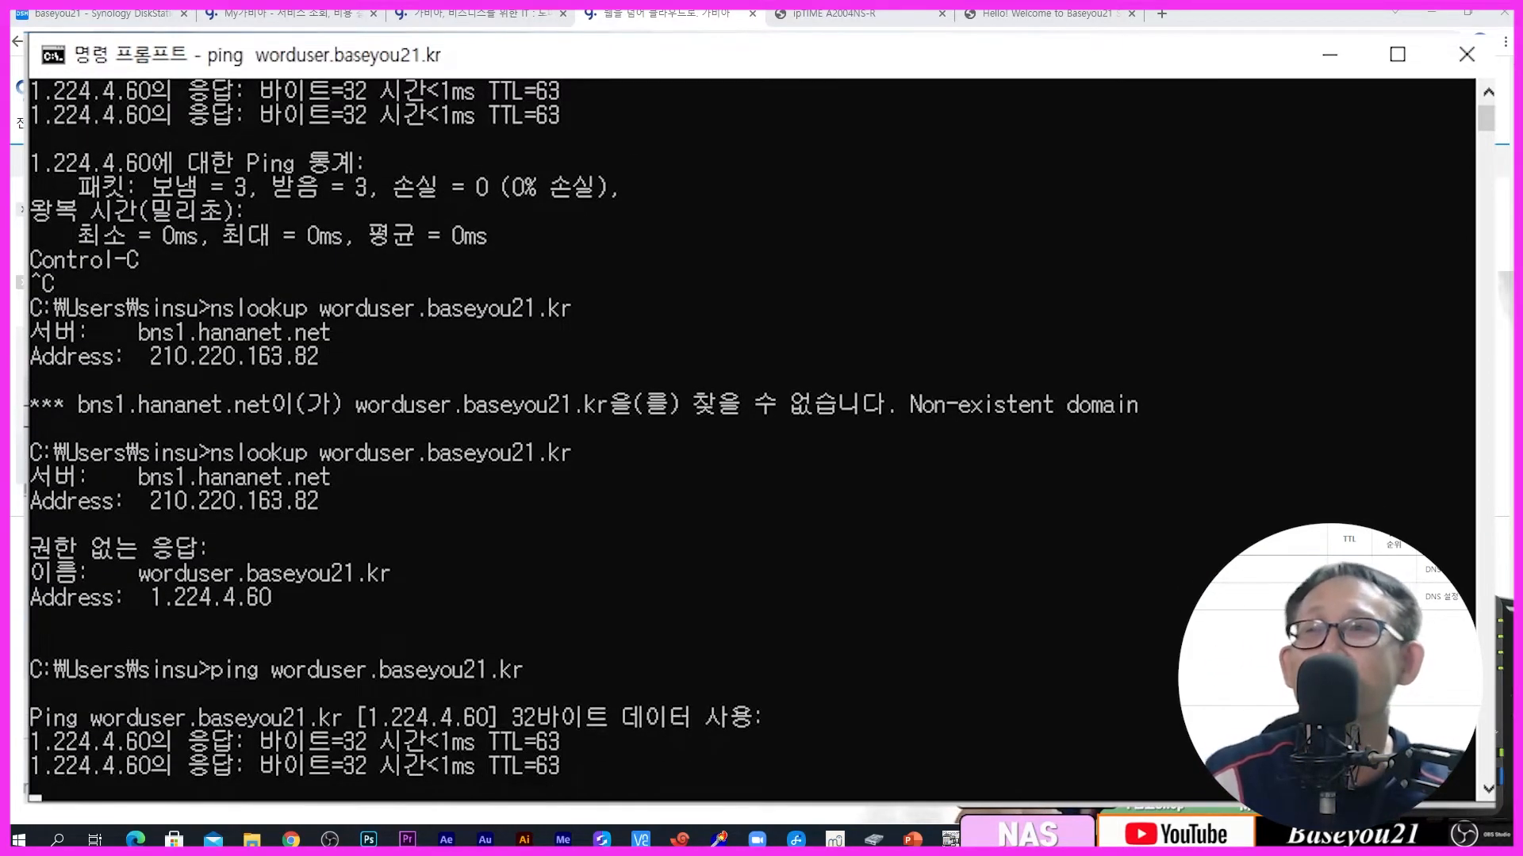
pyautogui.press('Return')
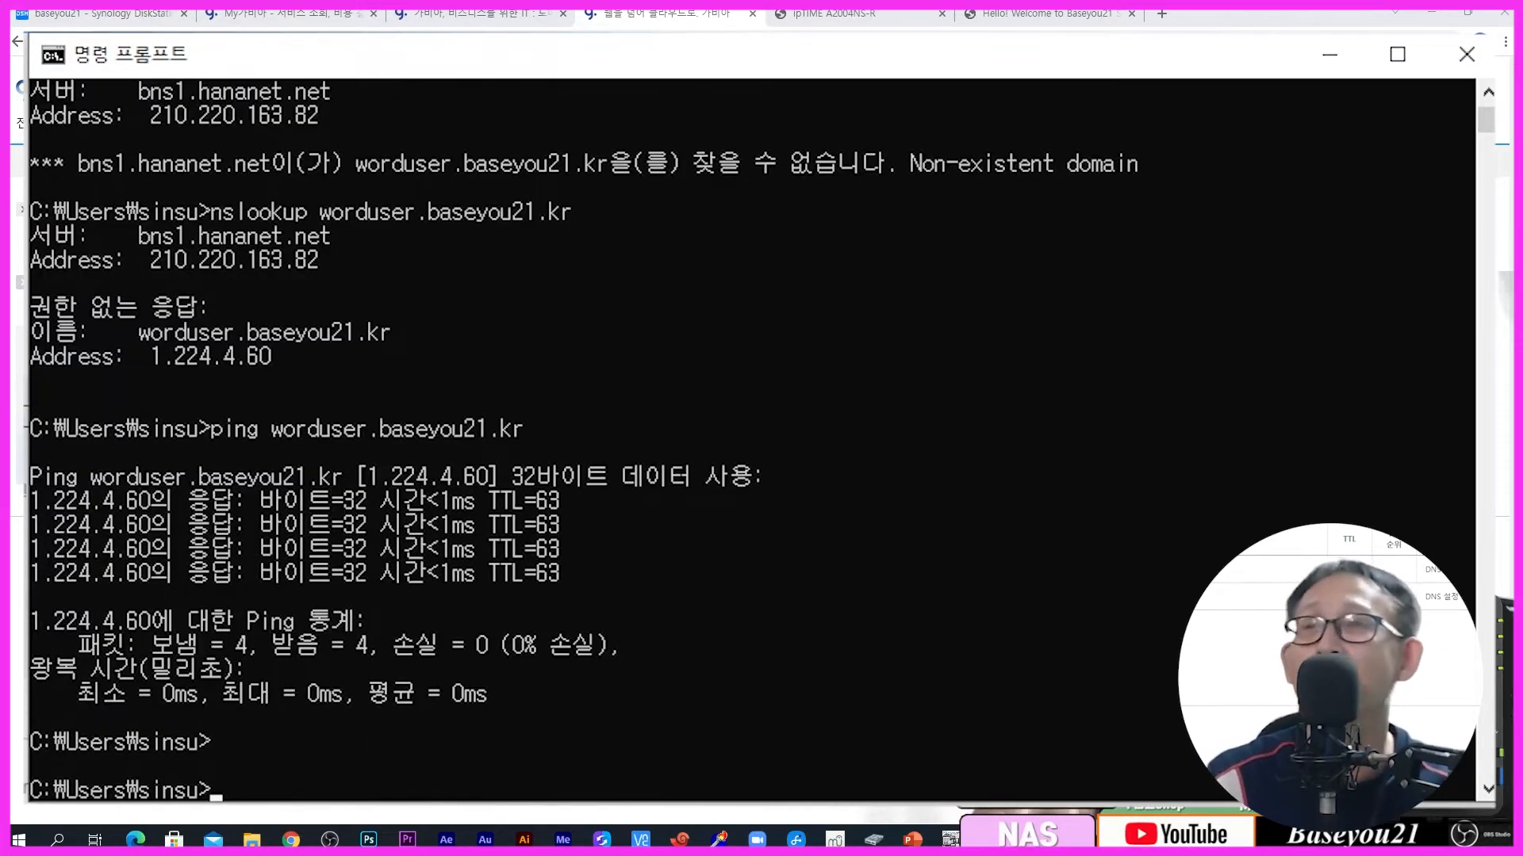
# Step: Launch Web Station from the DiskStation tab and show its 웹 서비스 포털 virtual host list
pyautogui.click(1330, 54)
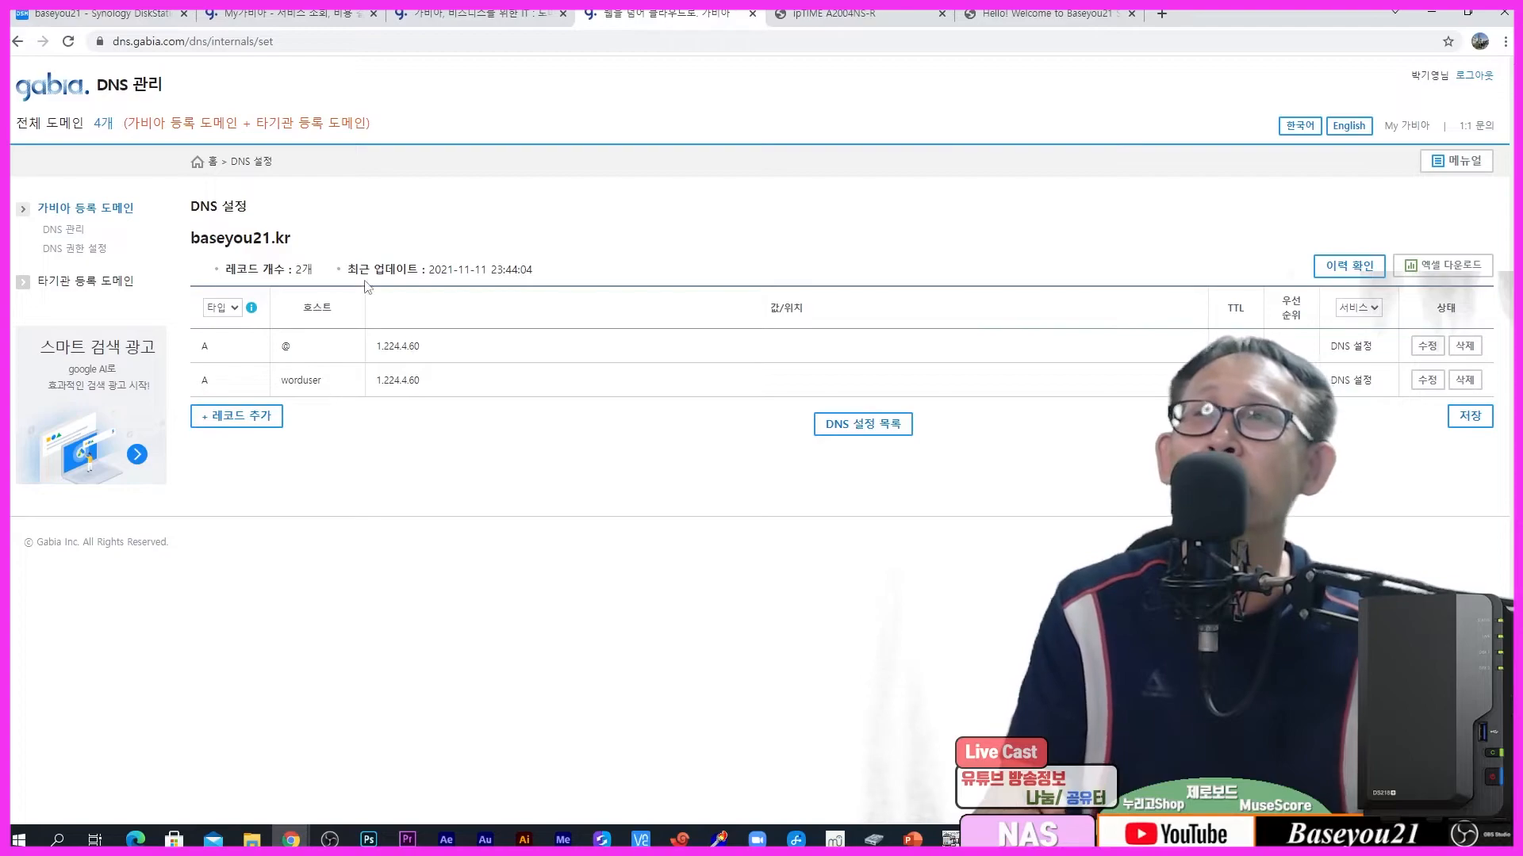
pyautogui.click(144, 22)
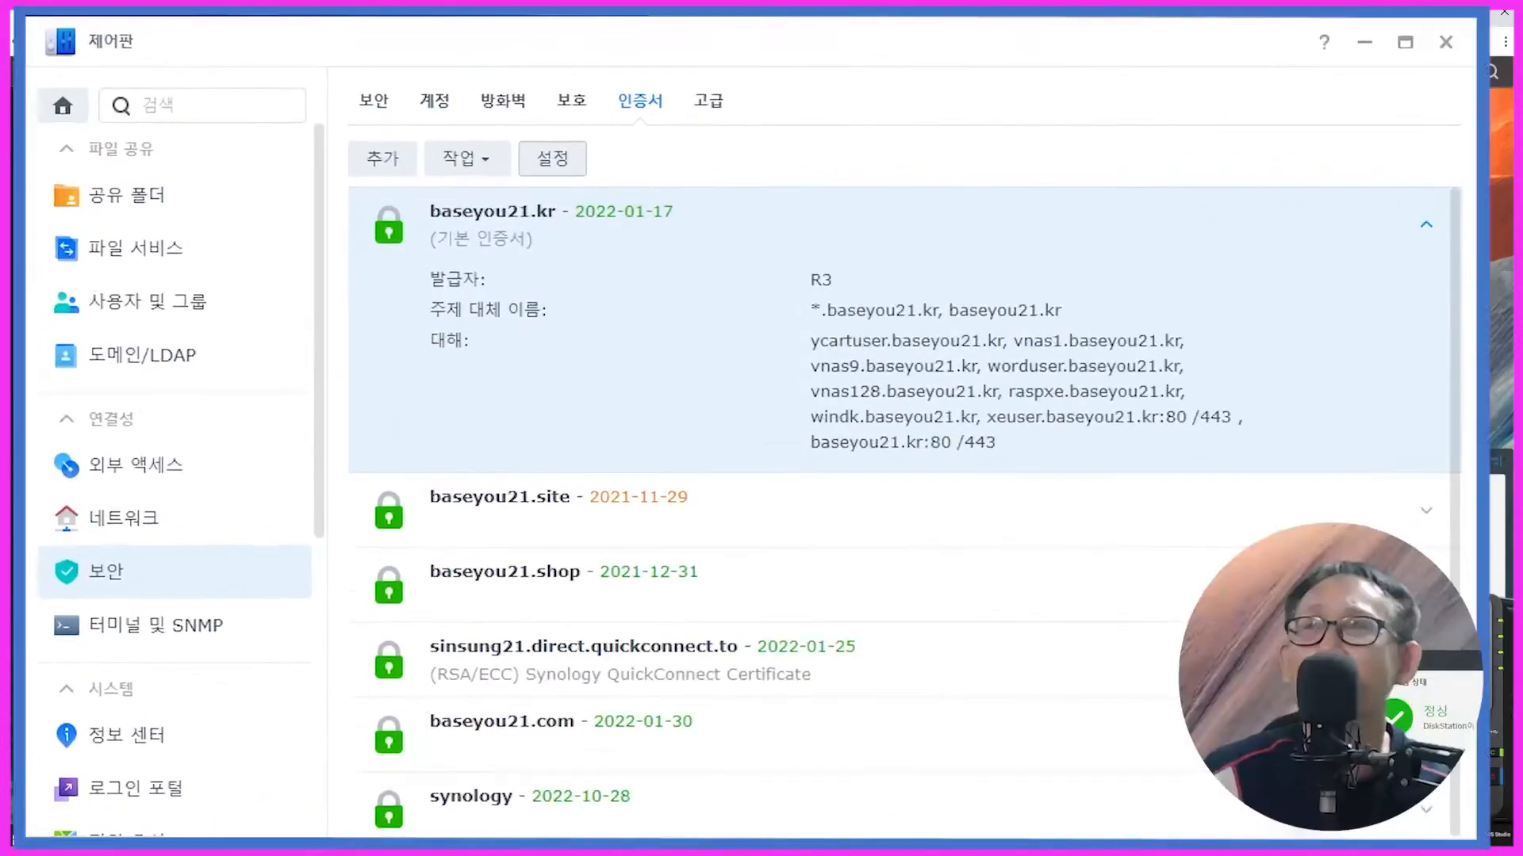
pyautogui.click(191, 6)
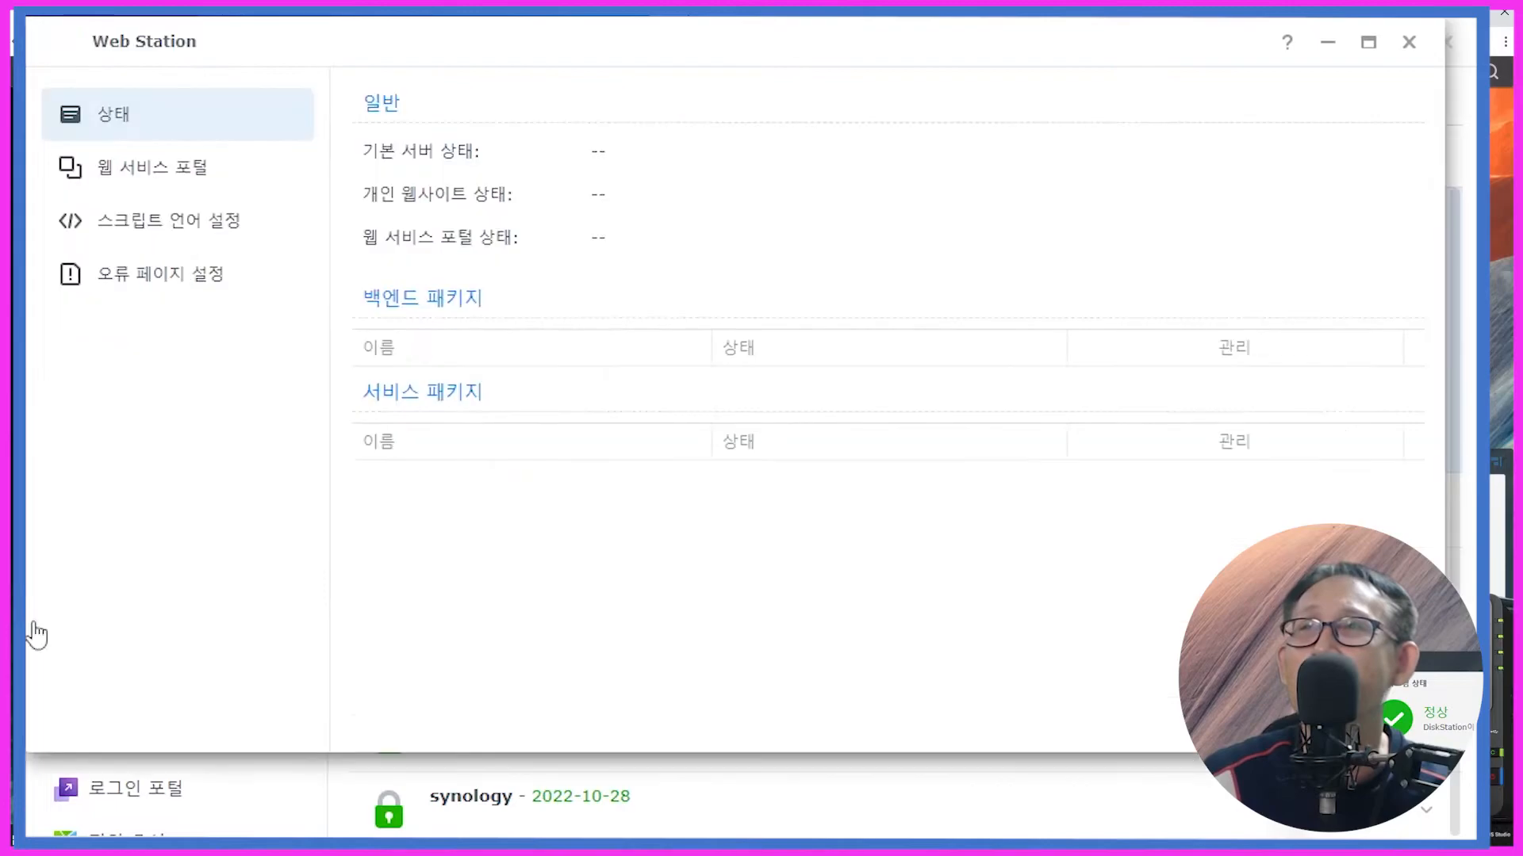
pyautogui.click(169, 185)
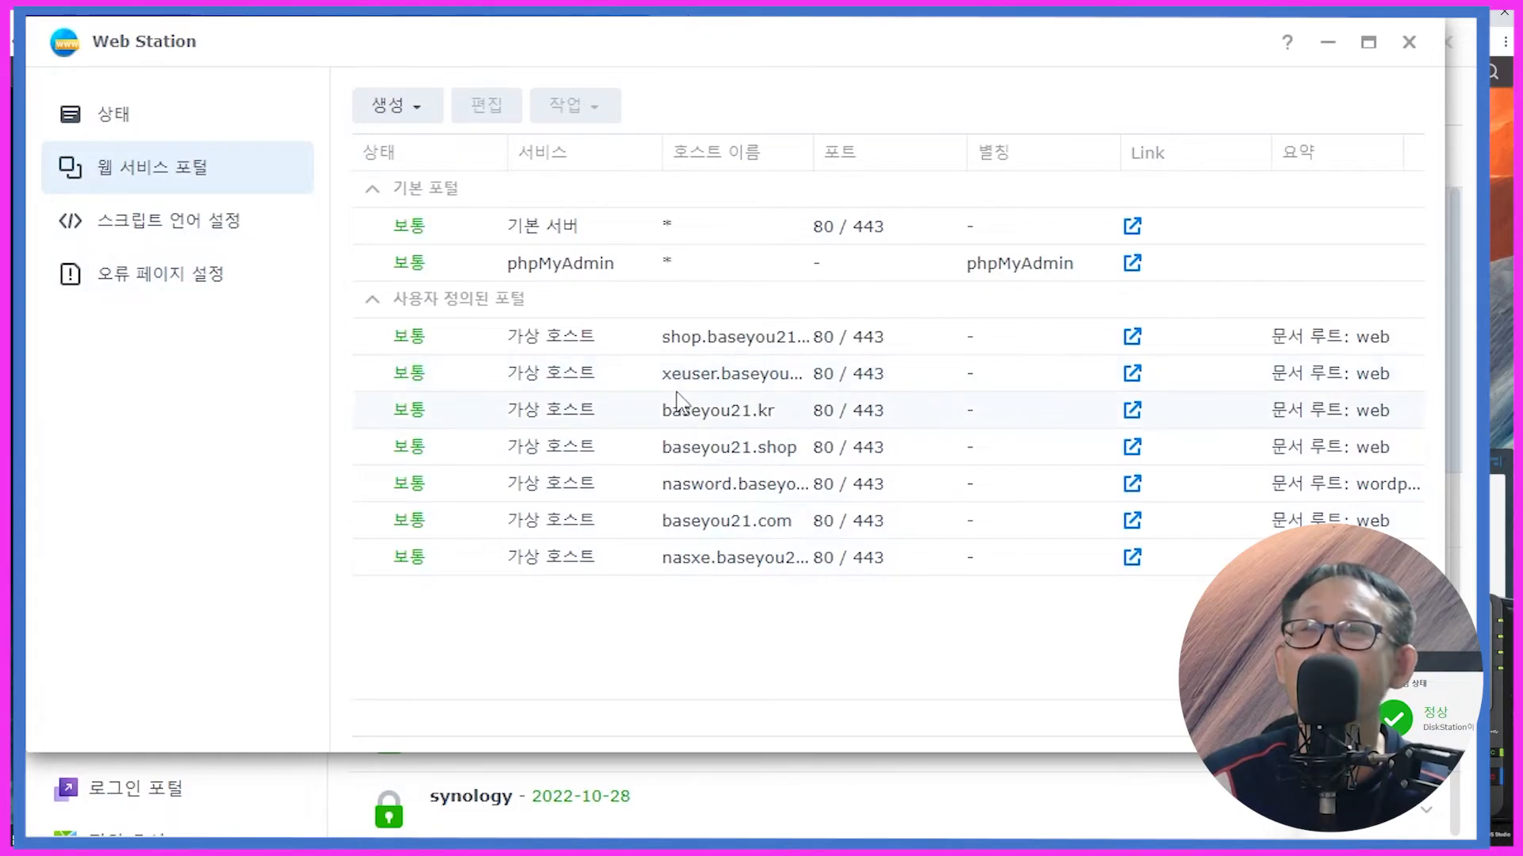
pyautogui.click(417, 111)
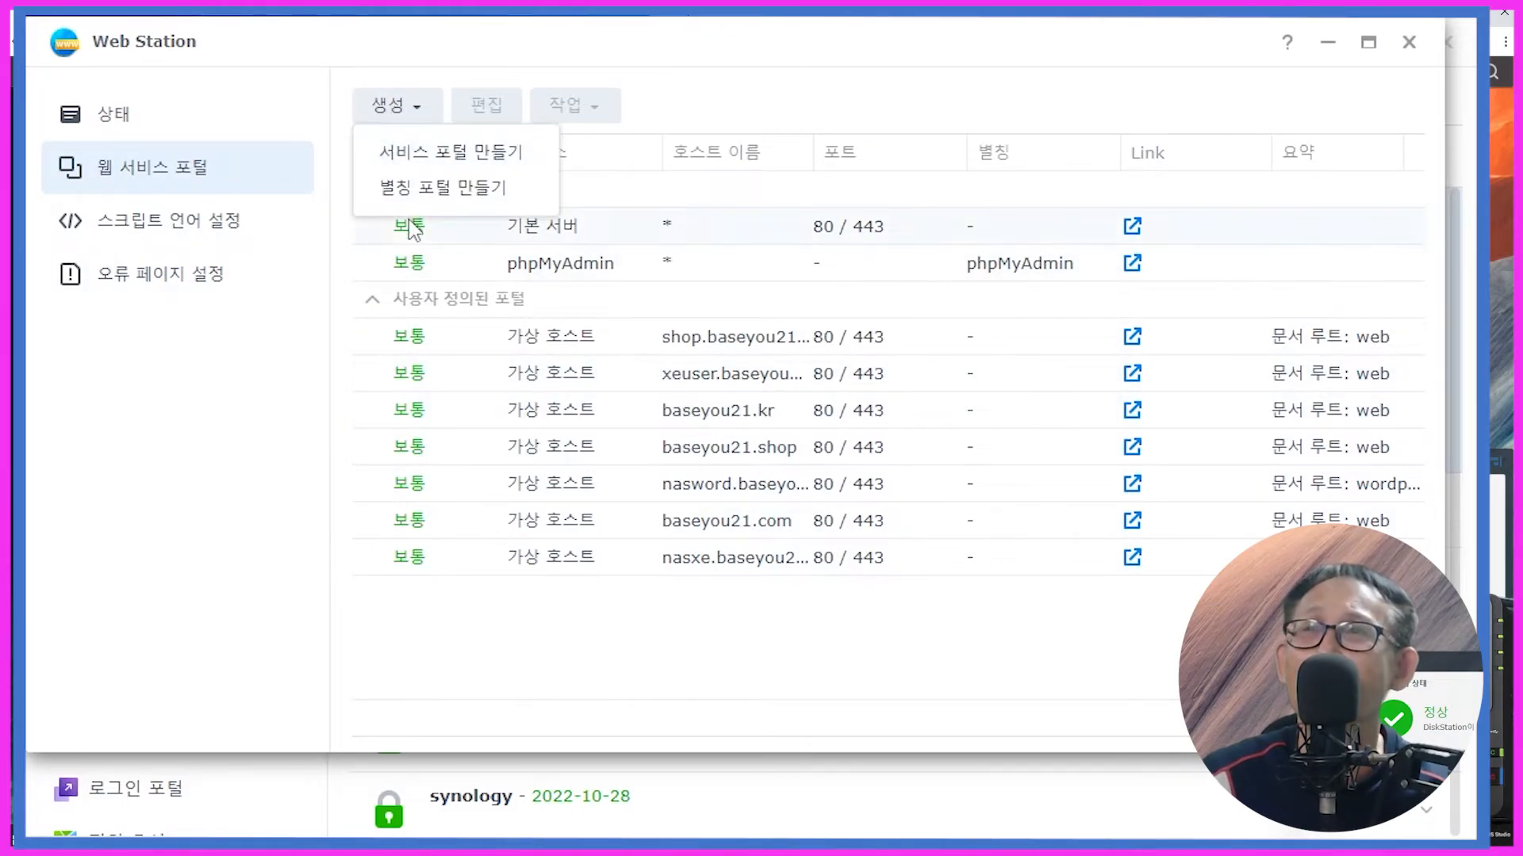
pyautogui.click(414, 150)
pyautogui.click(629, 296)
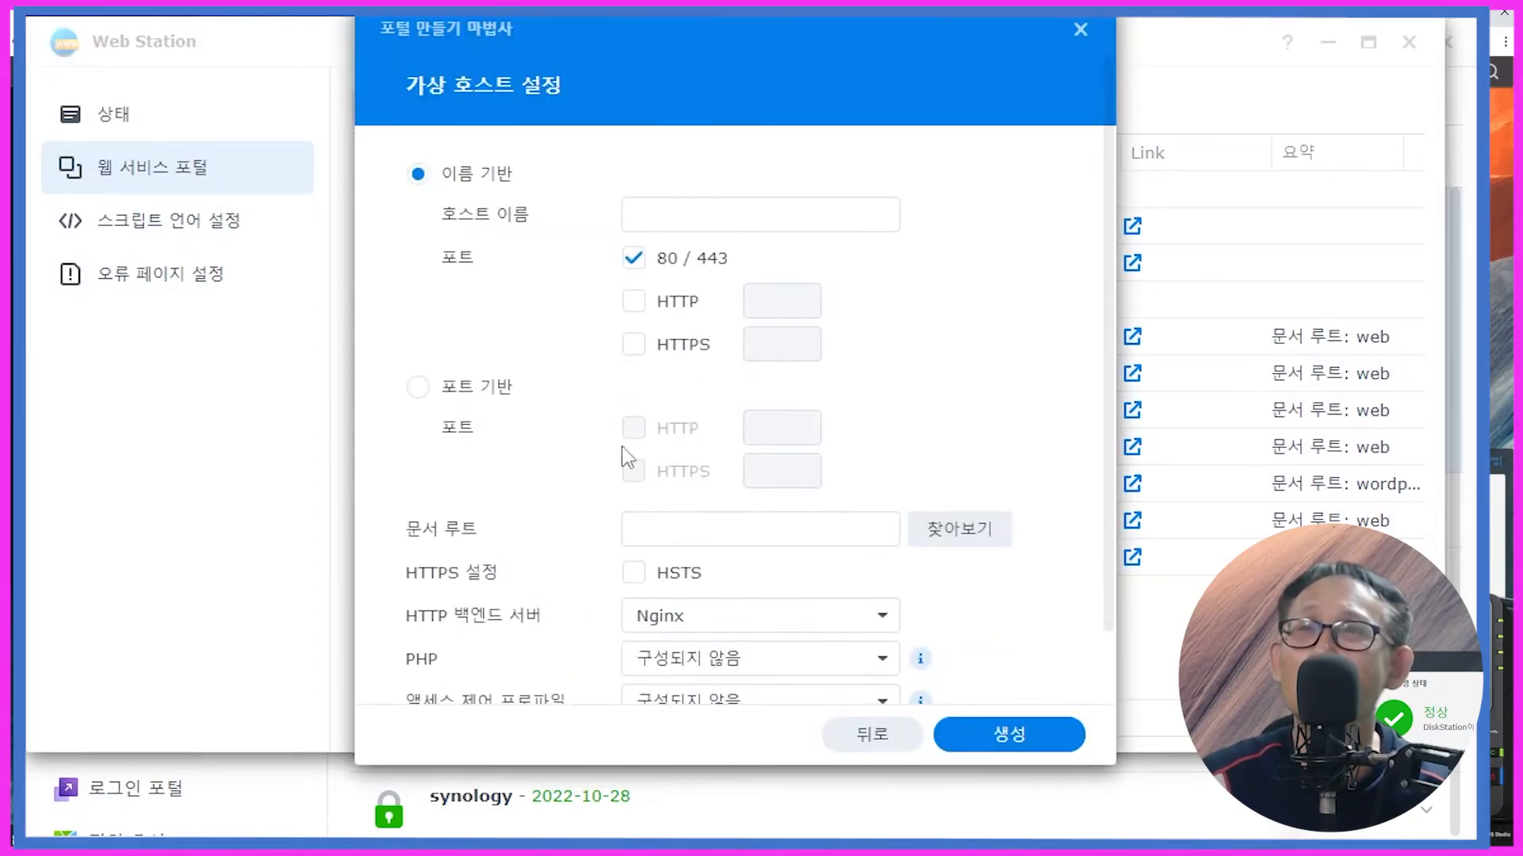
pyautogui.click(654, 230)
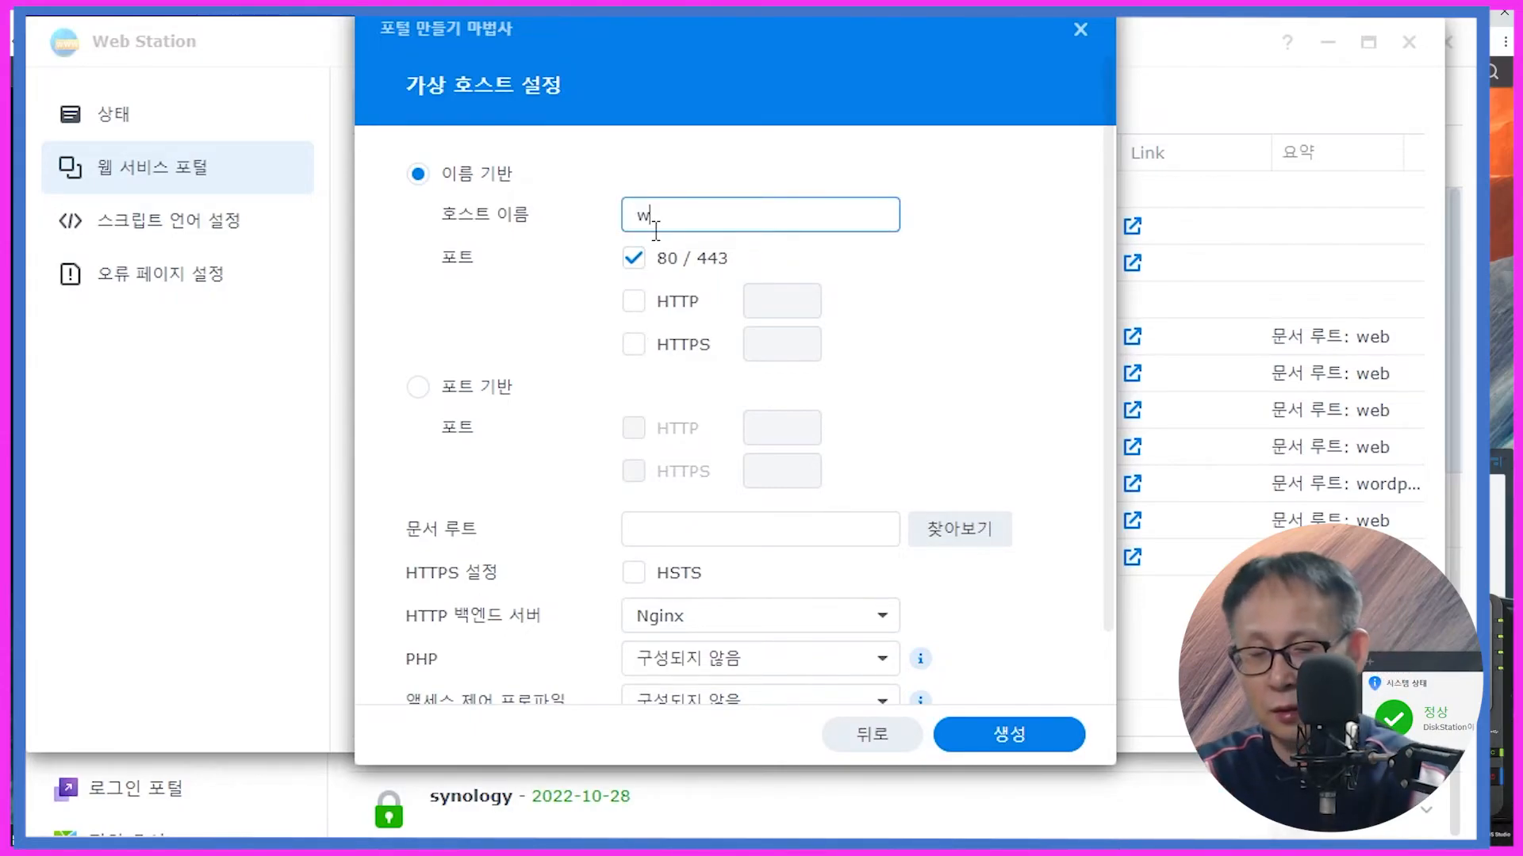
pyautogui.write('worduser')
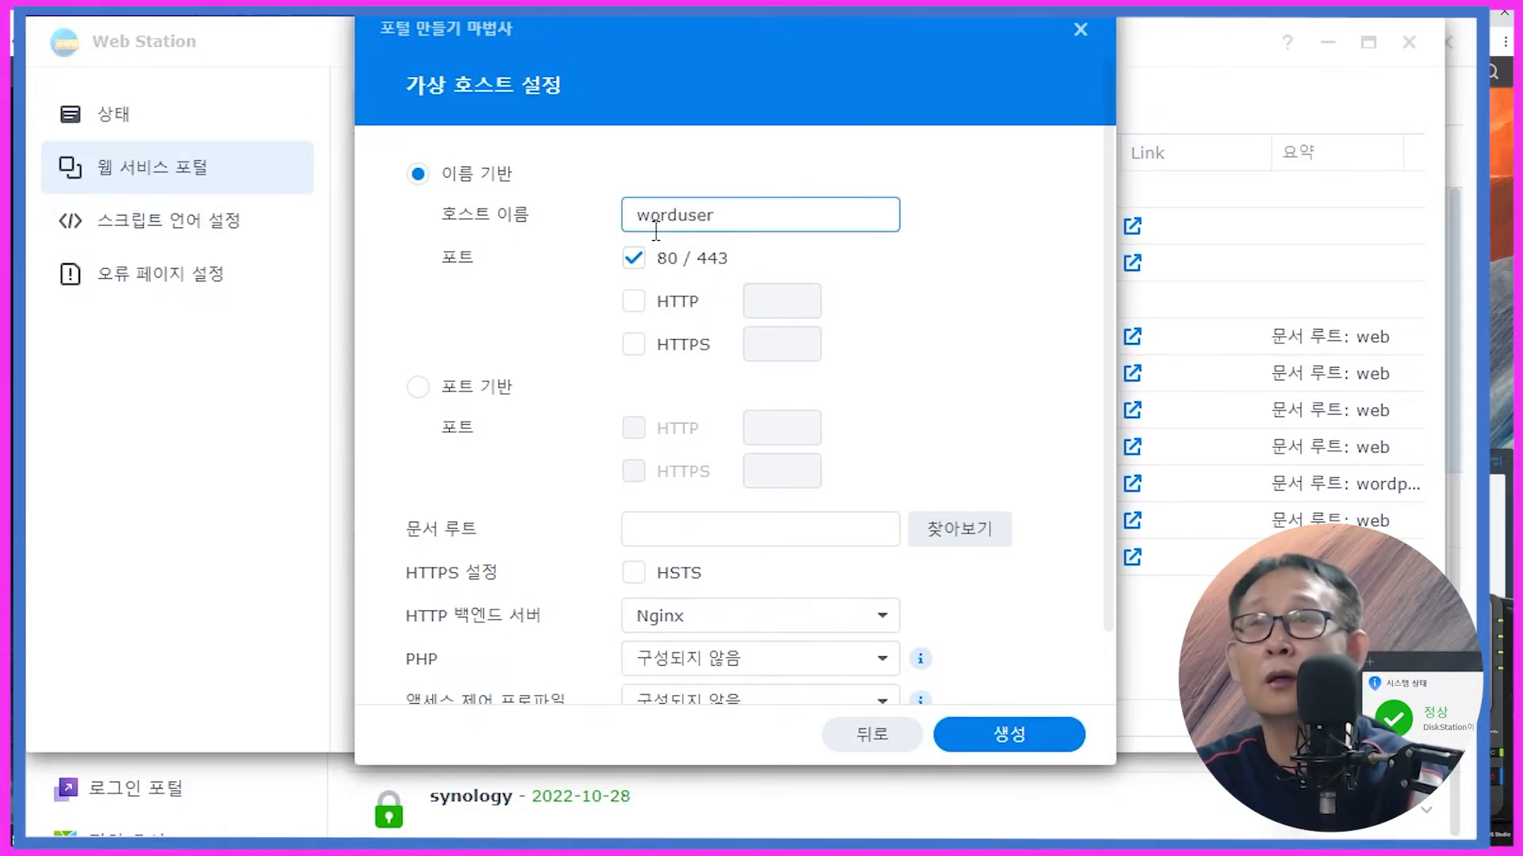
pyautogui.write('.baseyou21.kr')
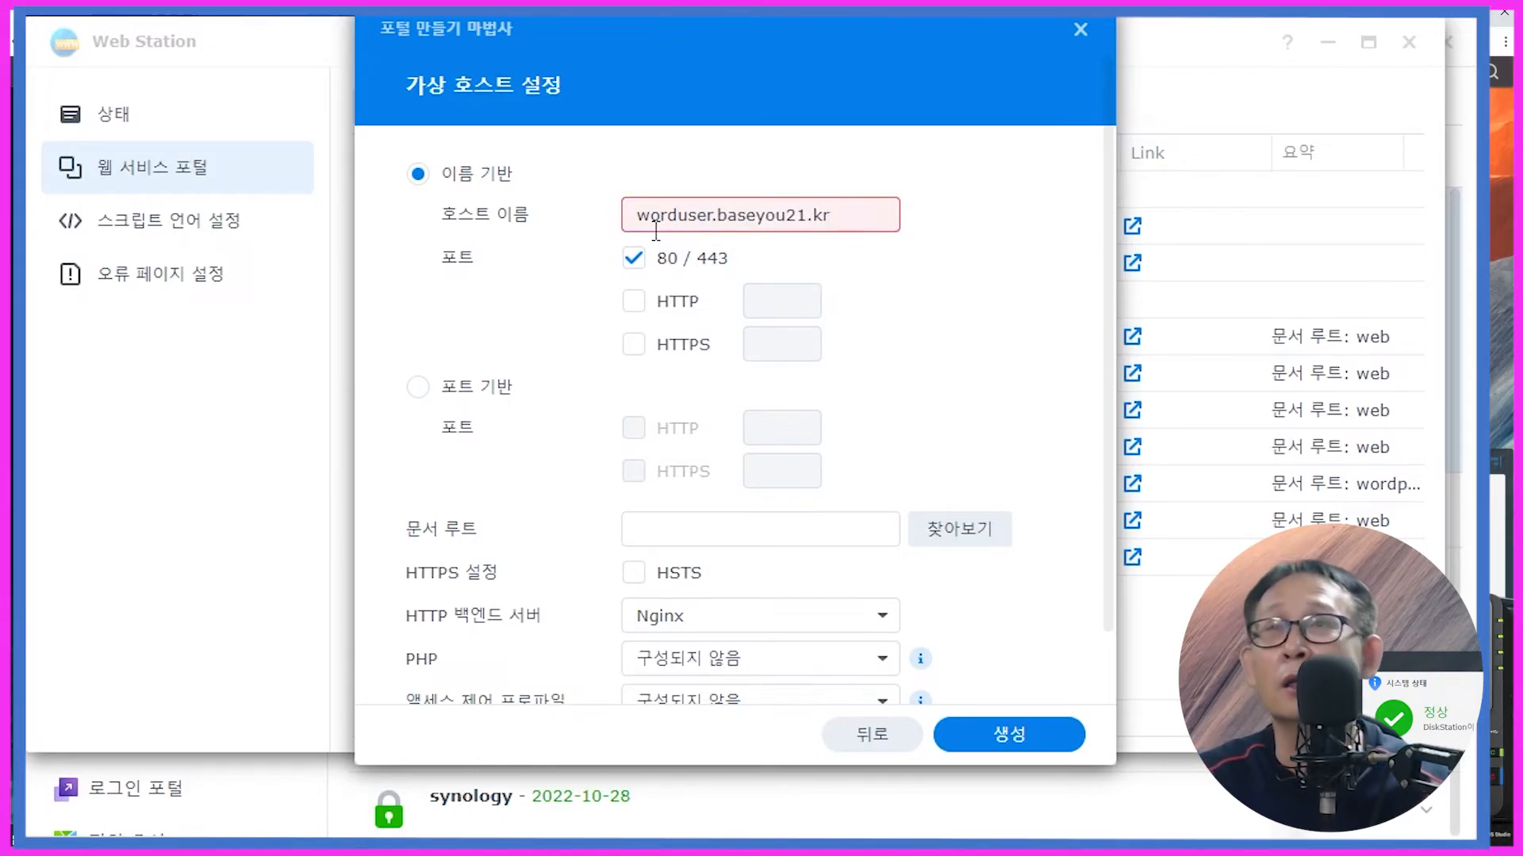
pyautogui.moveTo(683, 207)
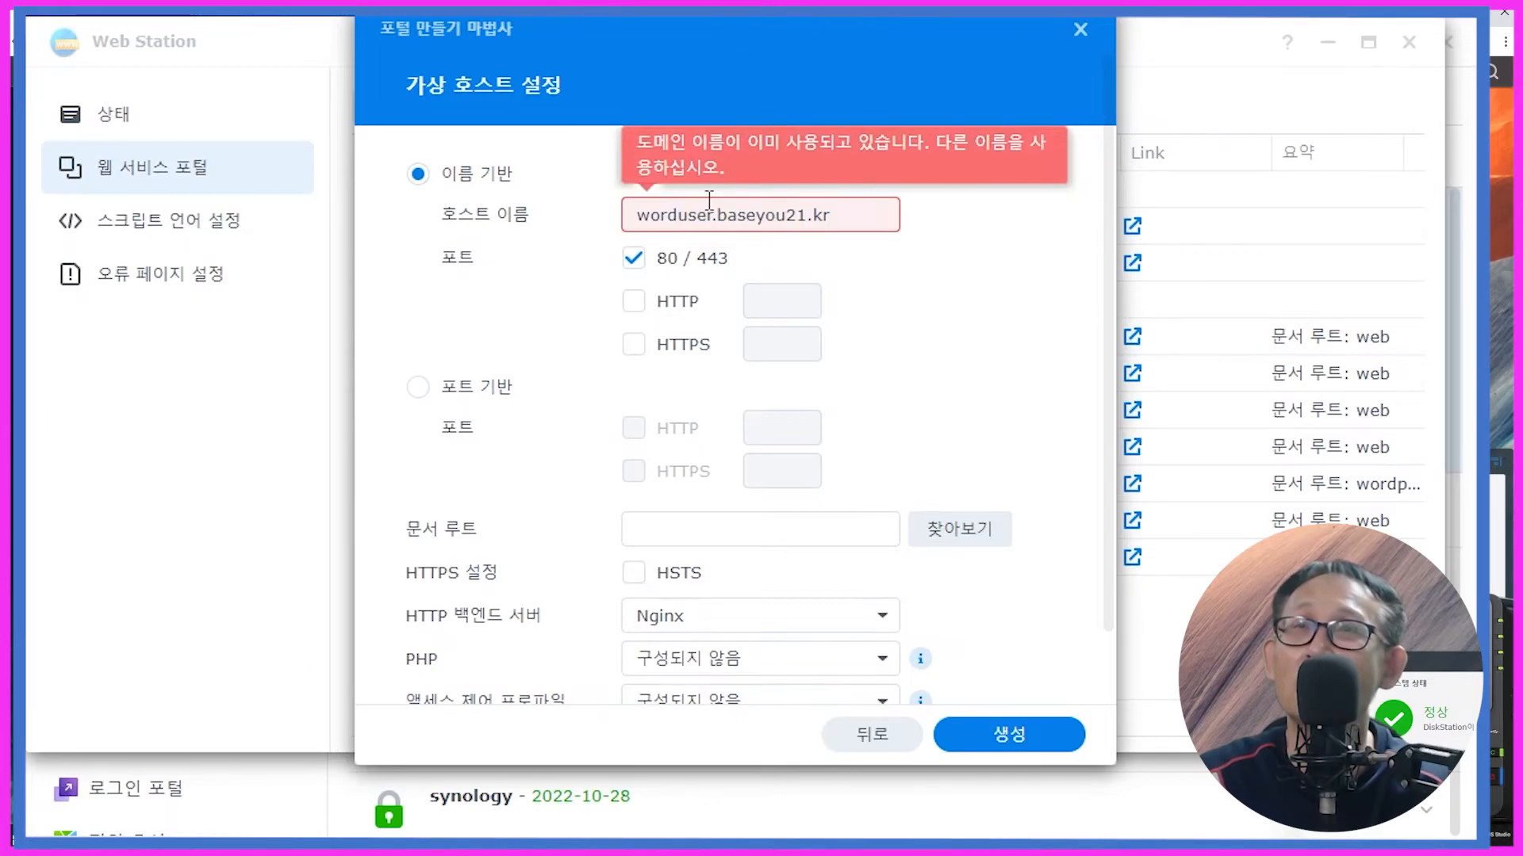
pyautogui.click(1079, 30)
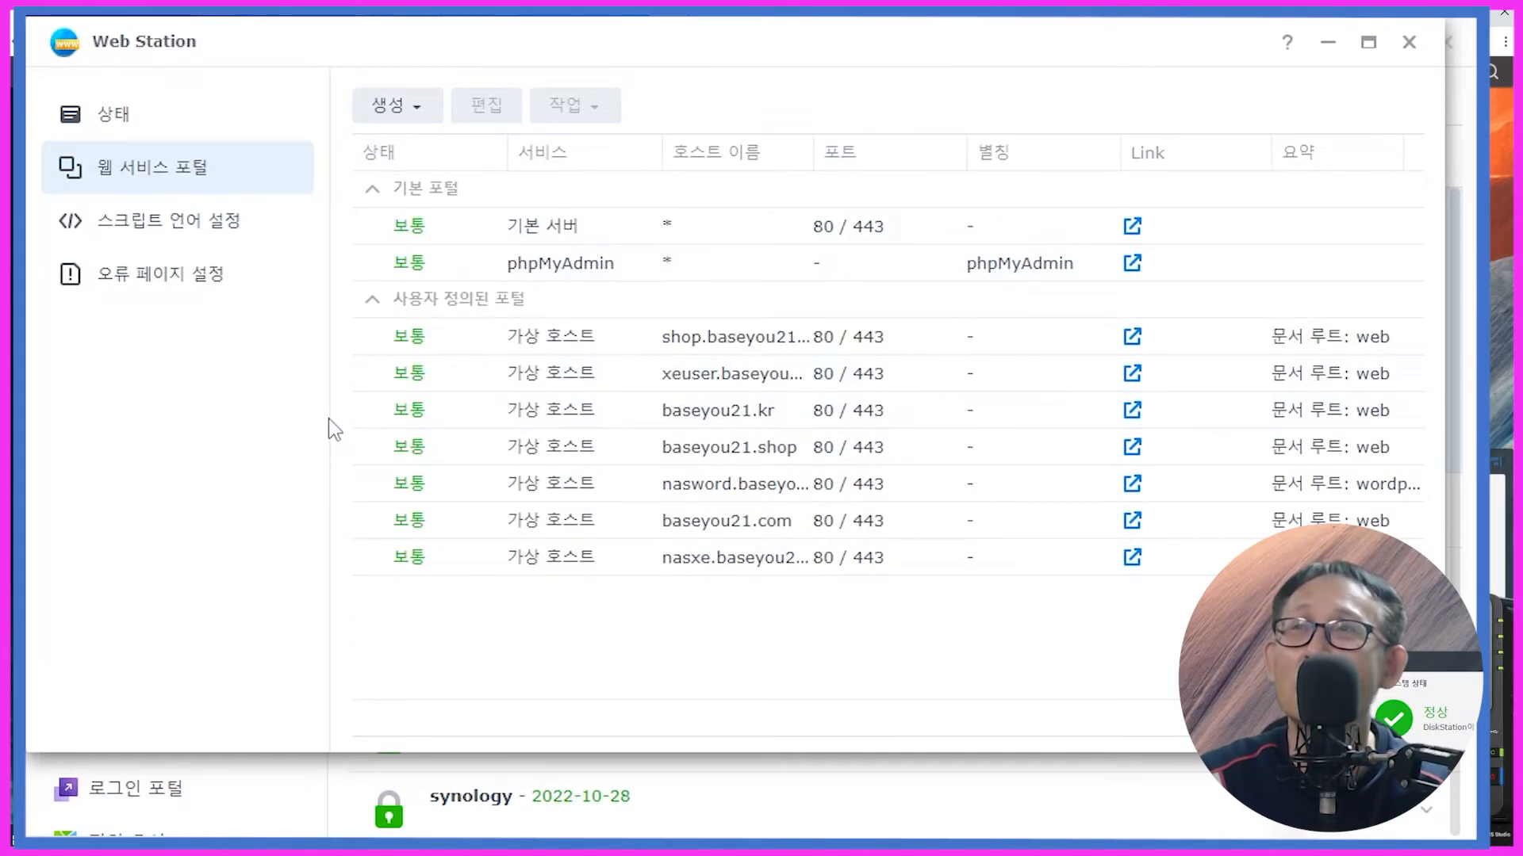
# Step: Delete the worduser.baseyou21.kr rule from Login Portal > Advanced > Reverse Proxy
pyautogui.click(144, 11)
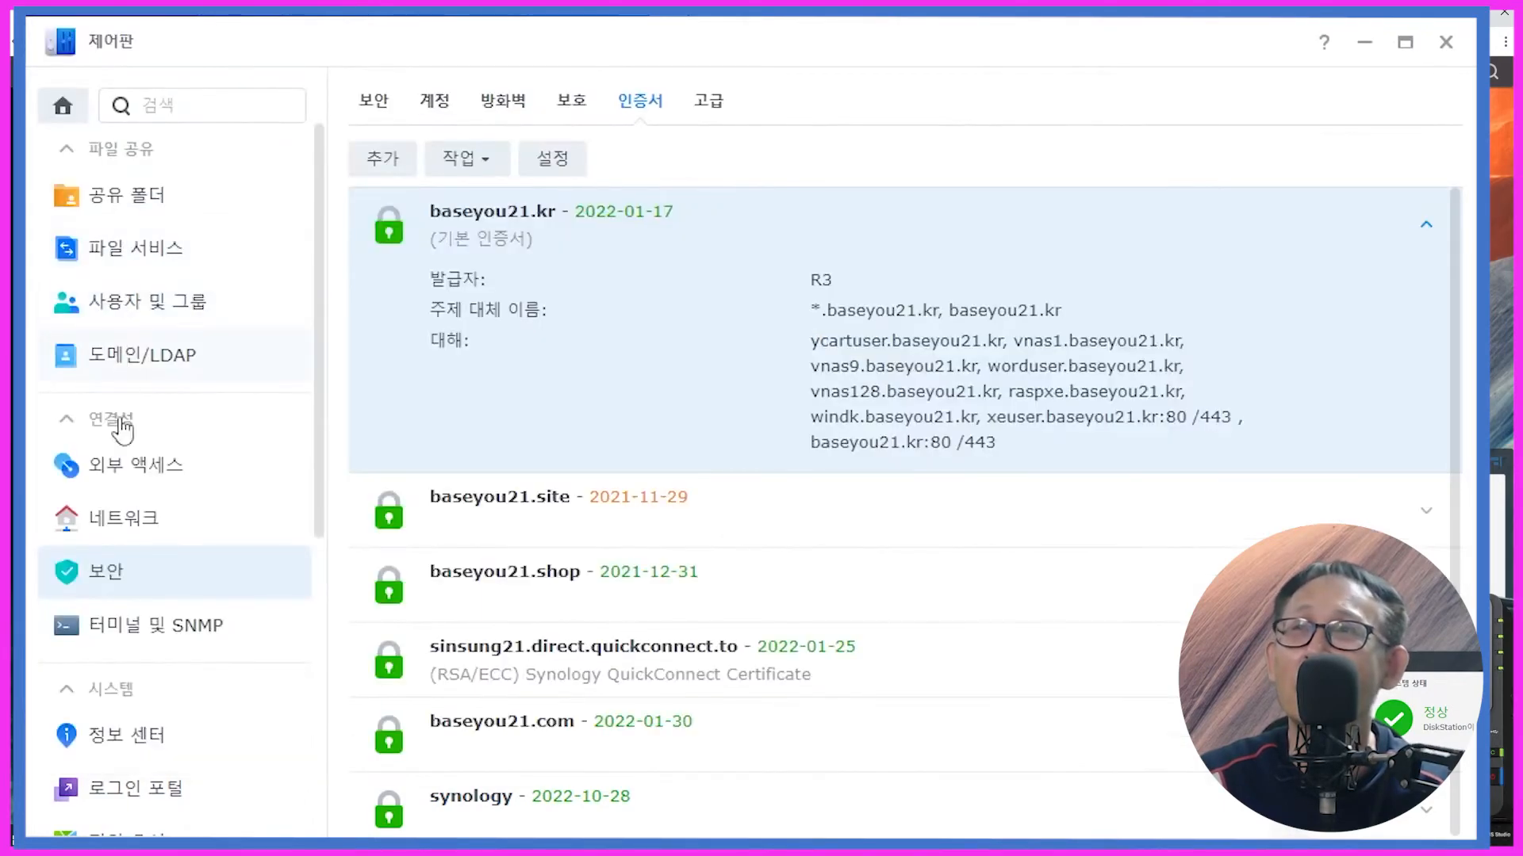
pyautogui.click(107, 789)
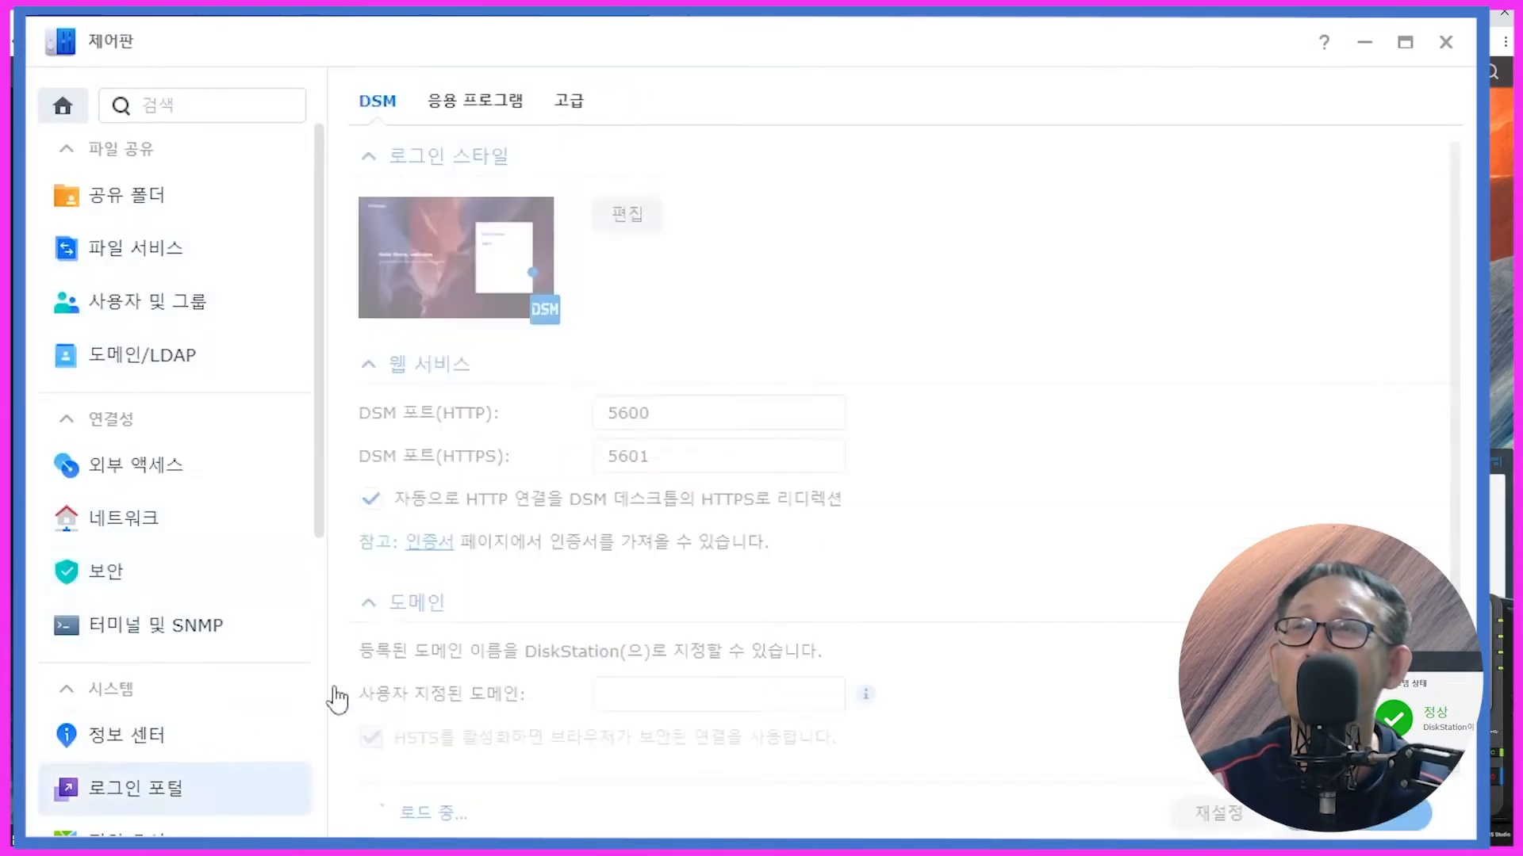
pyautogui.click(575, 106)
pyautogui.click(411, 252)
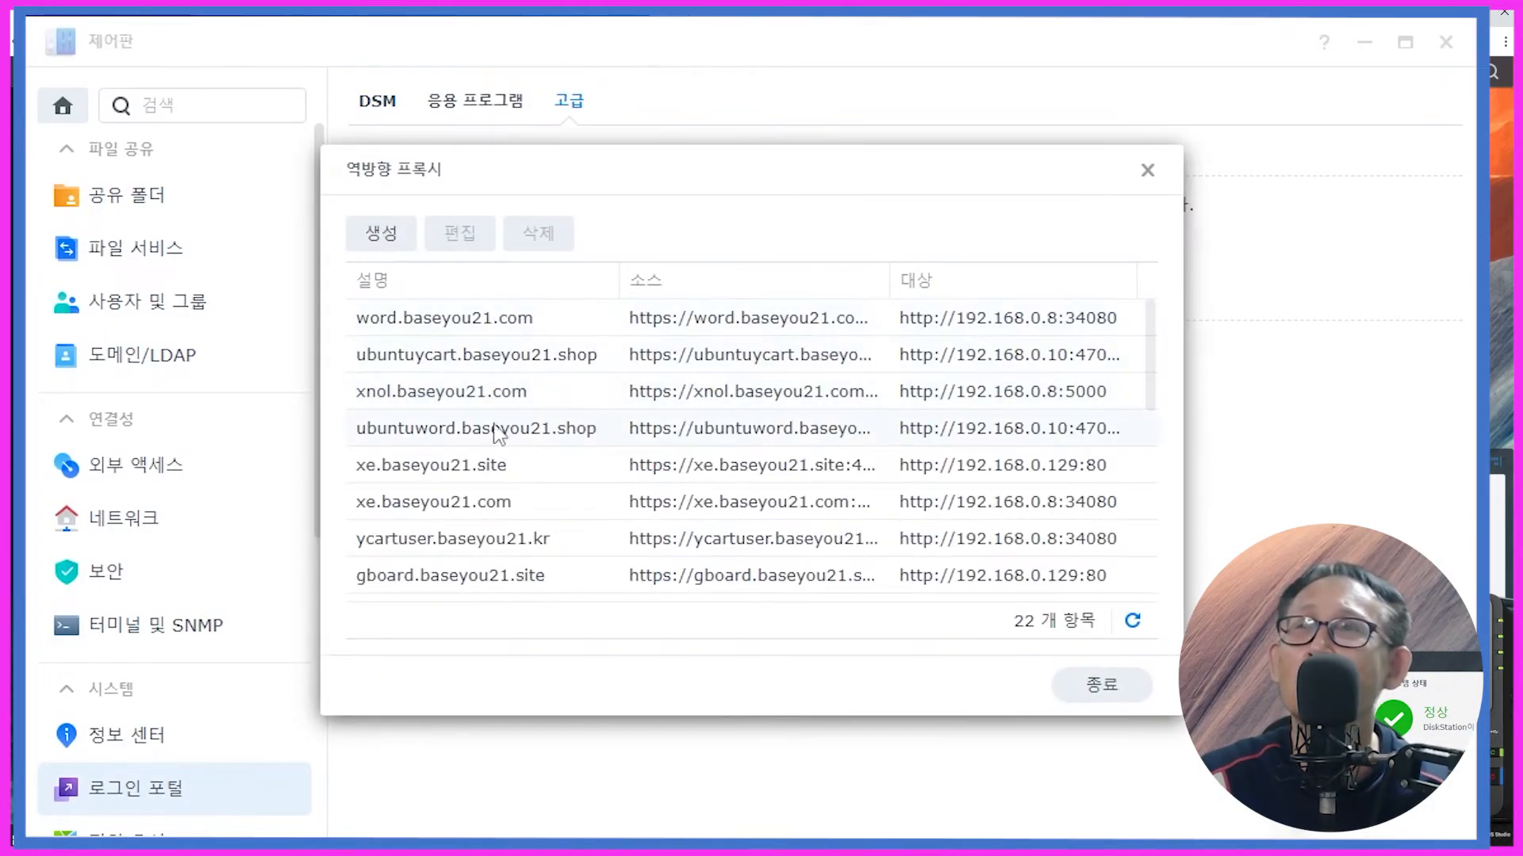
pyautogui.scroll(-5, 510, 467)
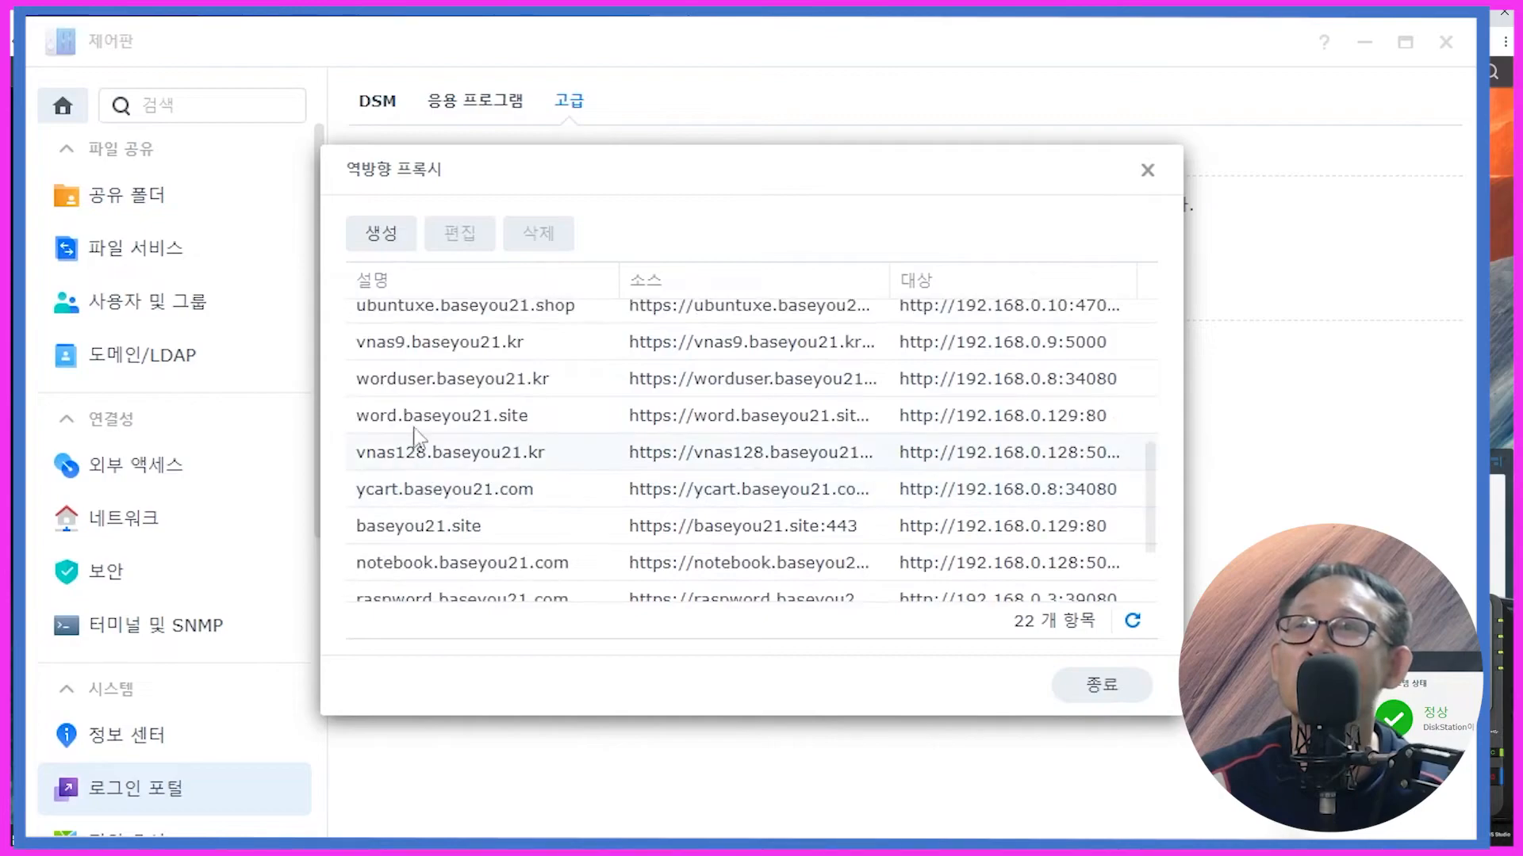
pyautogui.click(426, 393)
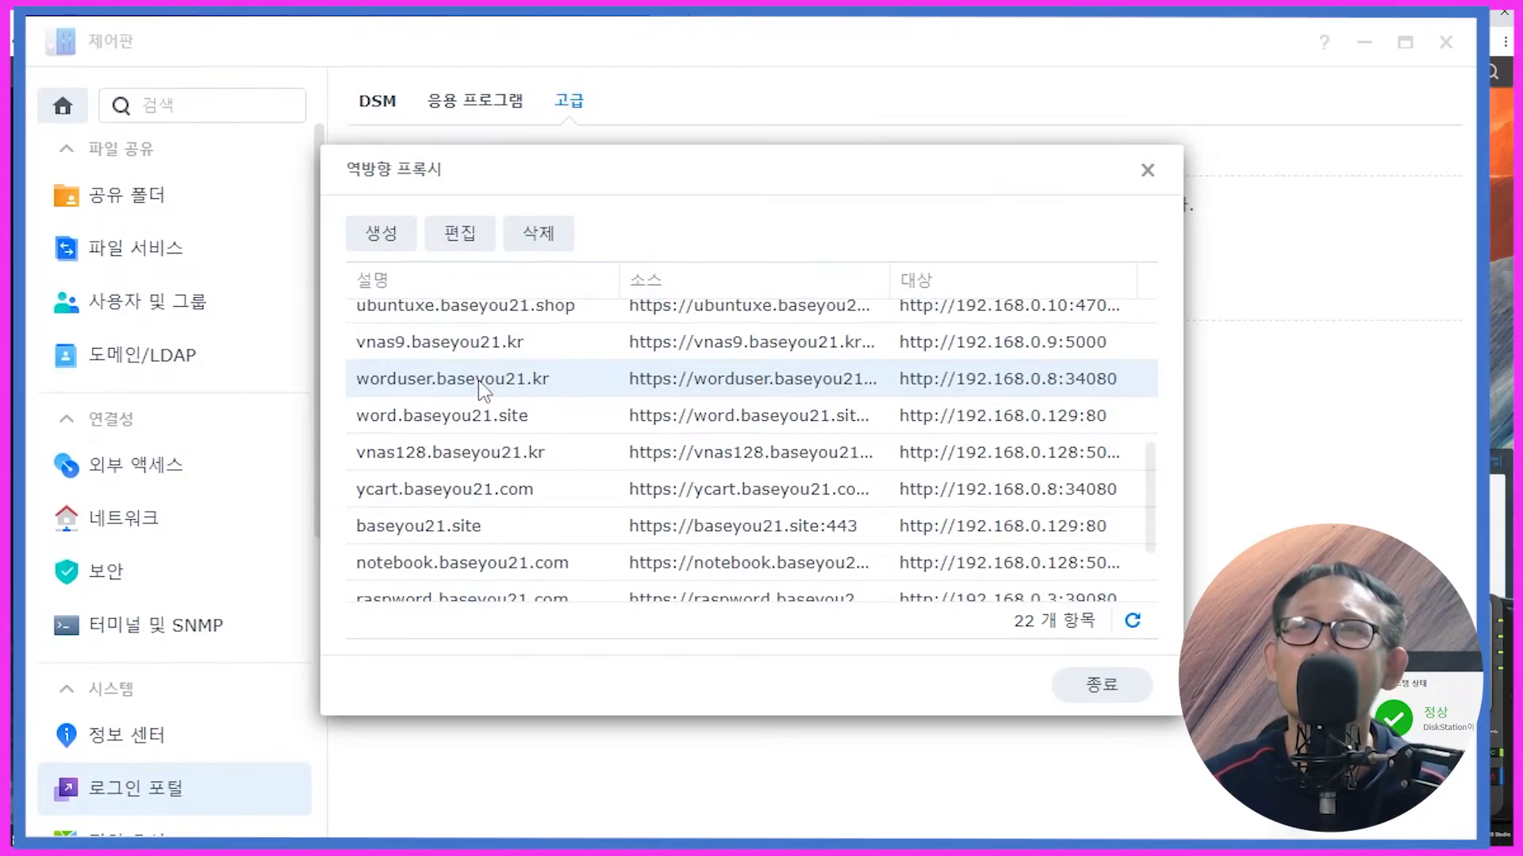
pyautogui.click(538, 238)
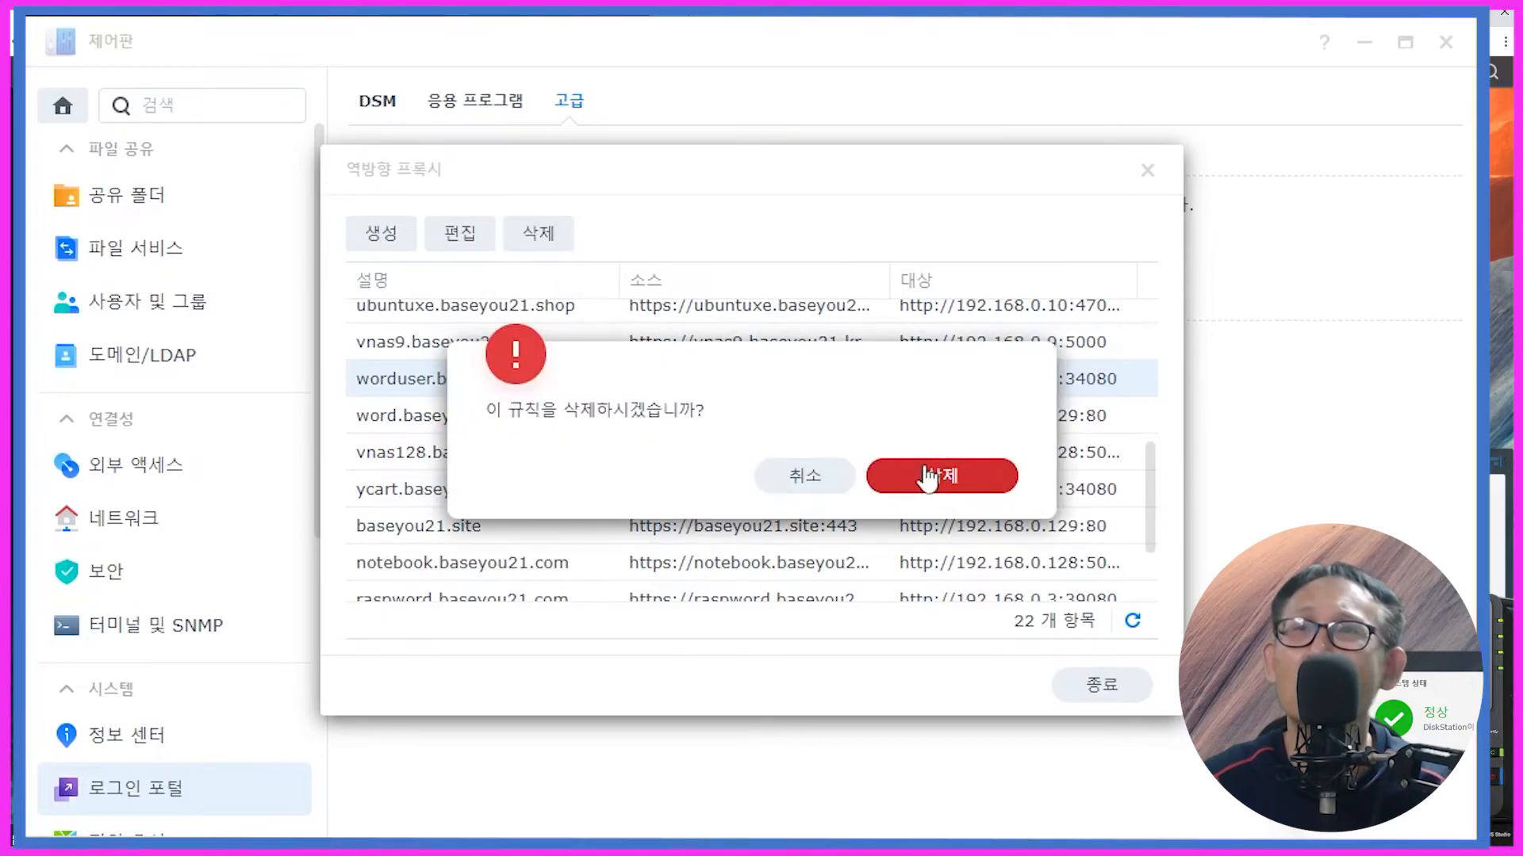
pyautogui.click(872, 475)
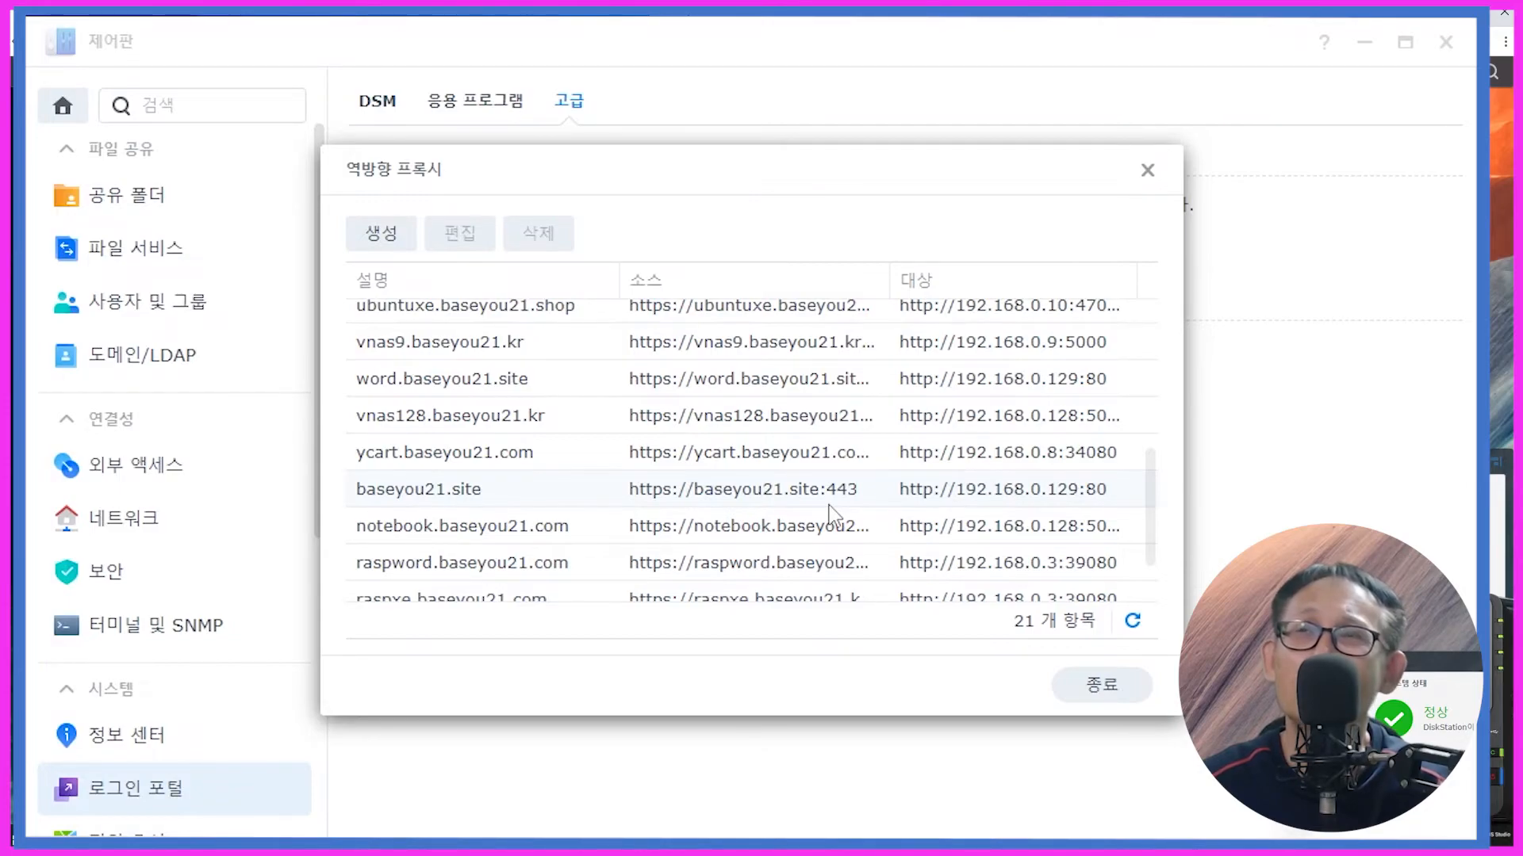
# Step: Start a new Virtual Host portal in Web Station with host name worduser.baseyou21.kr
pyautogui.click(1098, 701)
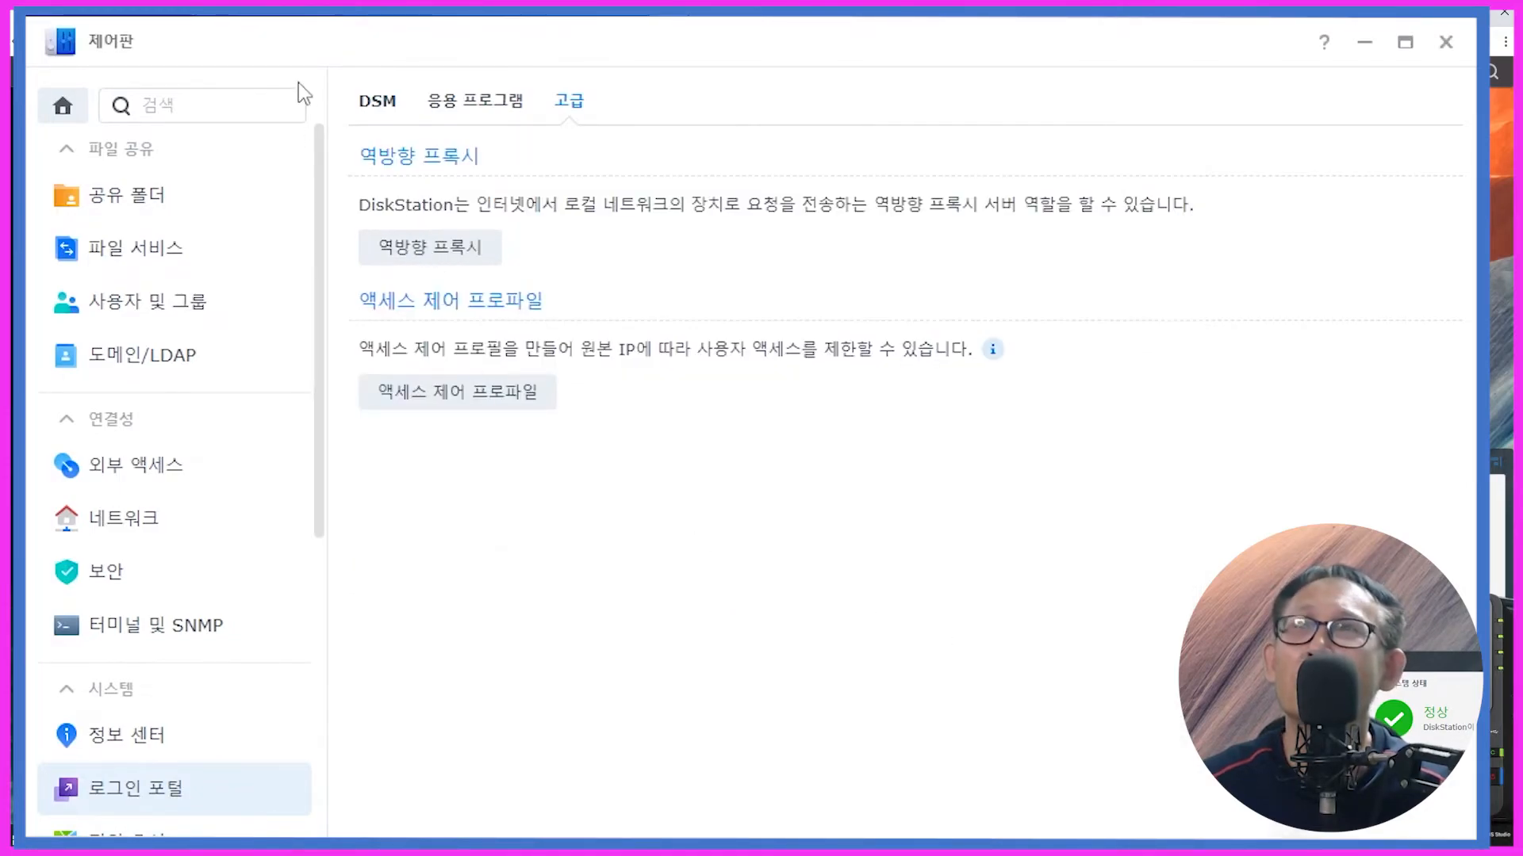
pyautogui.click(283, 11)
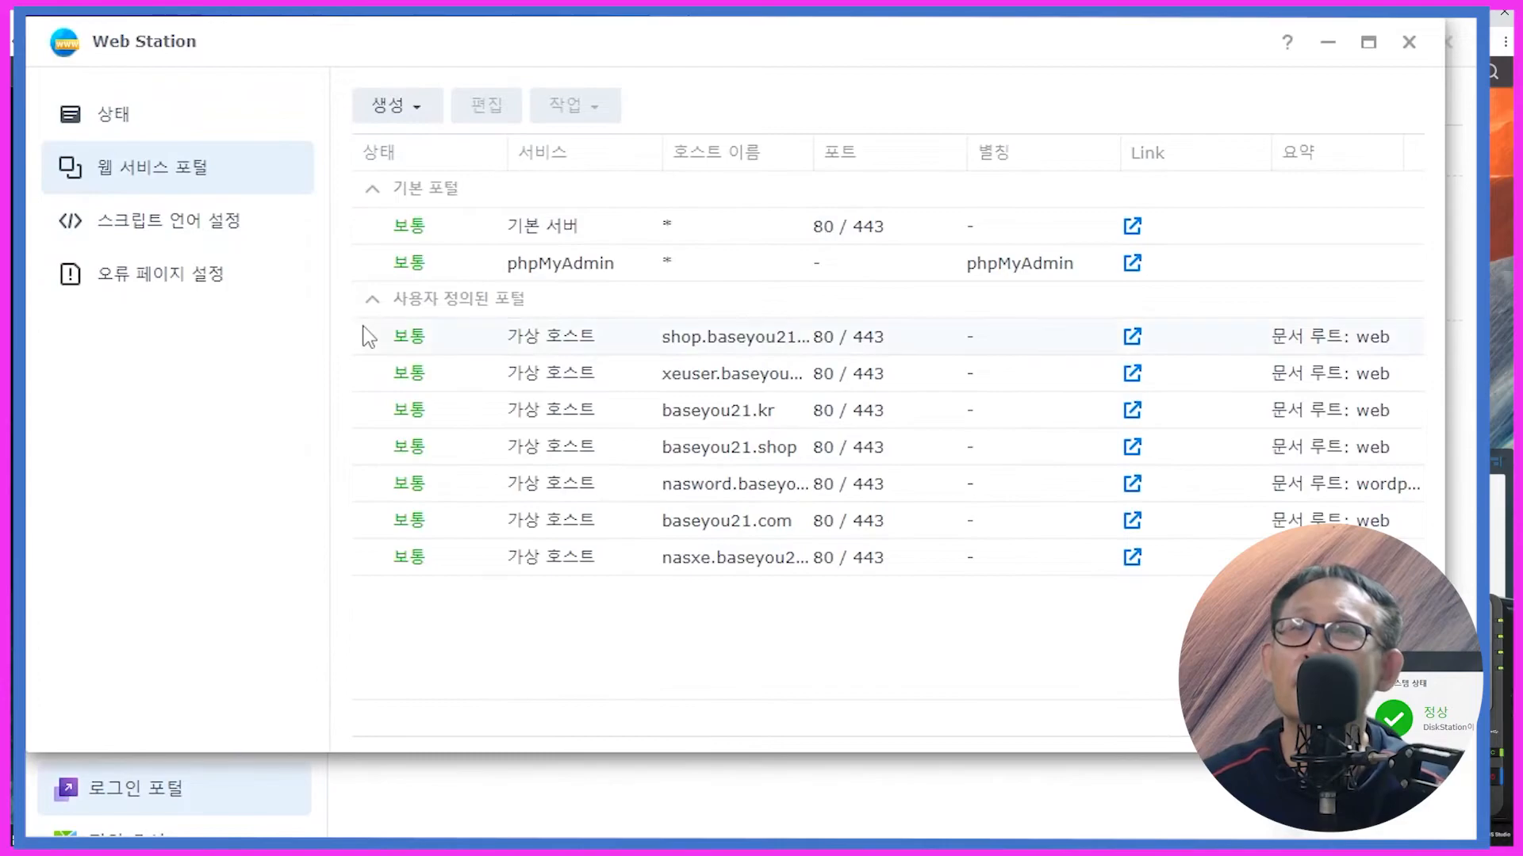
pyautogui.click(384, 111)
pyautogui.click(414, 158)
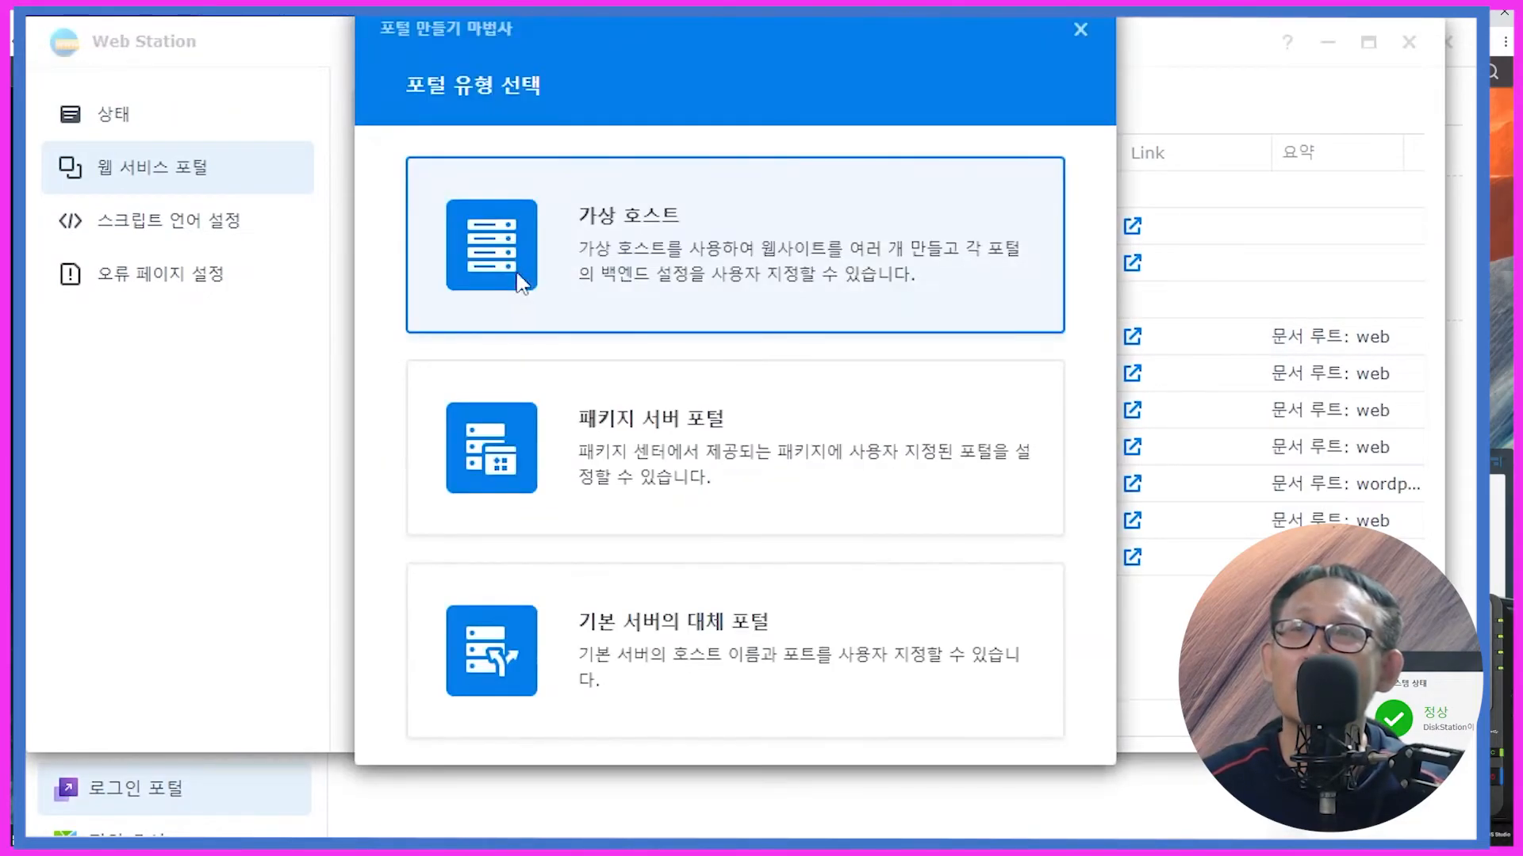
pyautogui.click(519, 281)
pyautogui.click(644, 219)
pyautogui.write('worduser.baseyou21.kr')
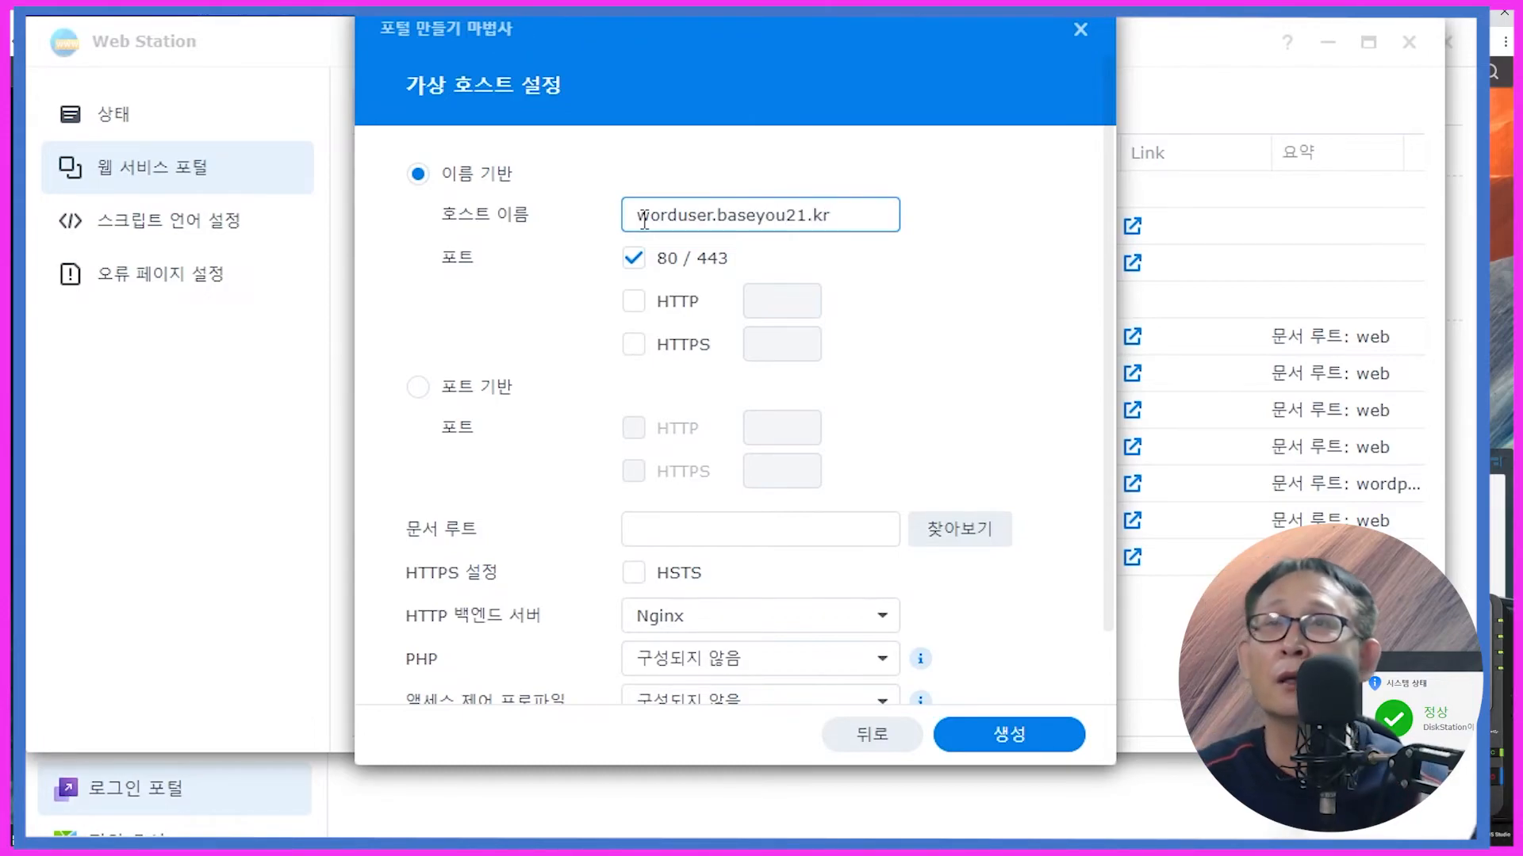
# Step: Set document root to web, enable HSTS, choose the PHP 7.4 profile and create the portal
pyautogui.click(944, 529)
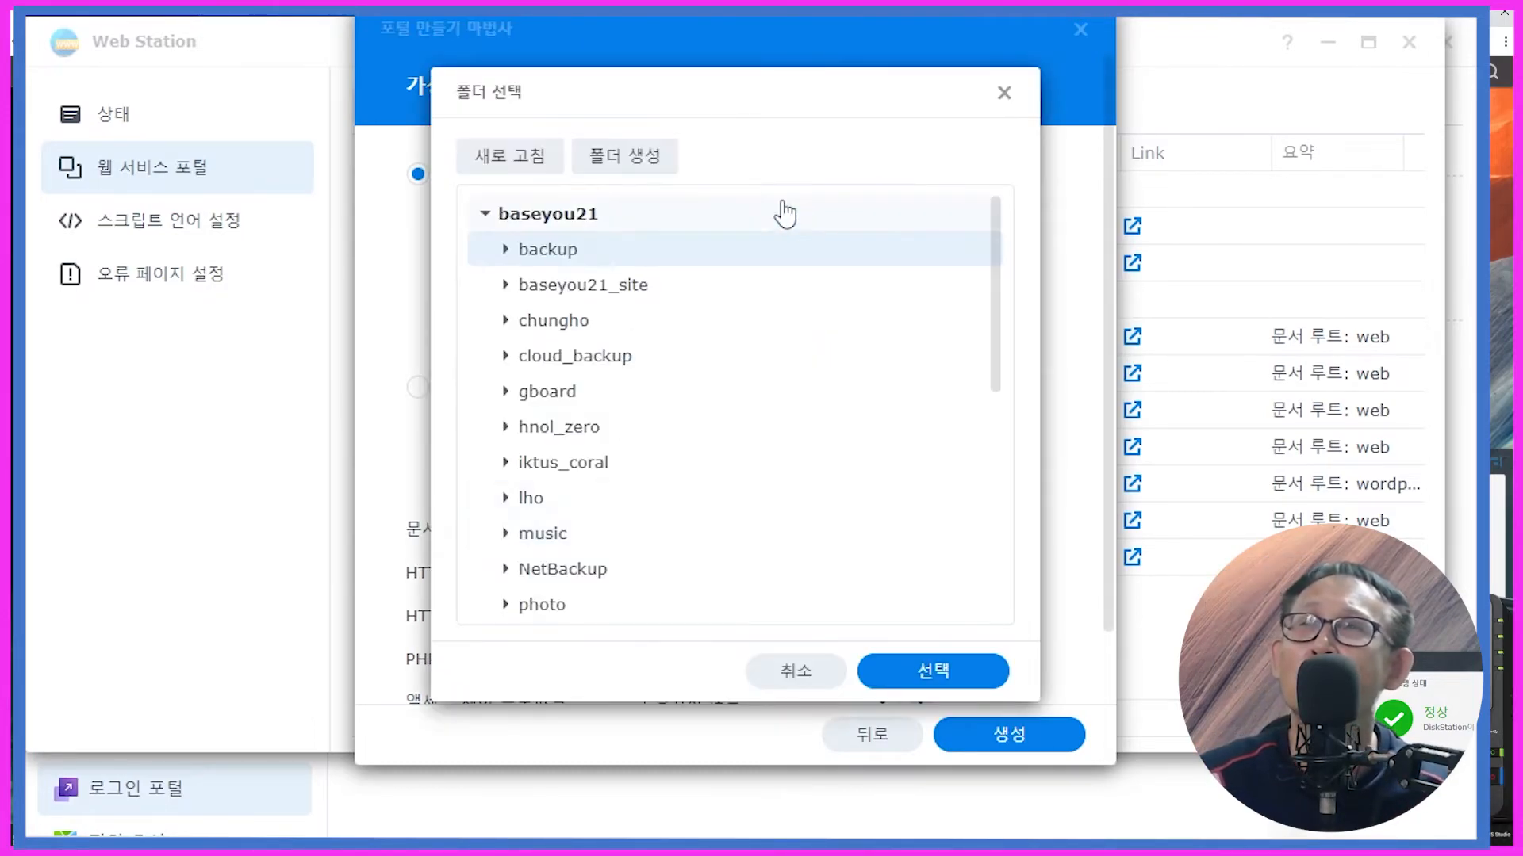
pyautogui.scroll(-1, 698, 373)
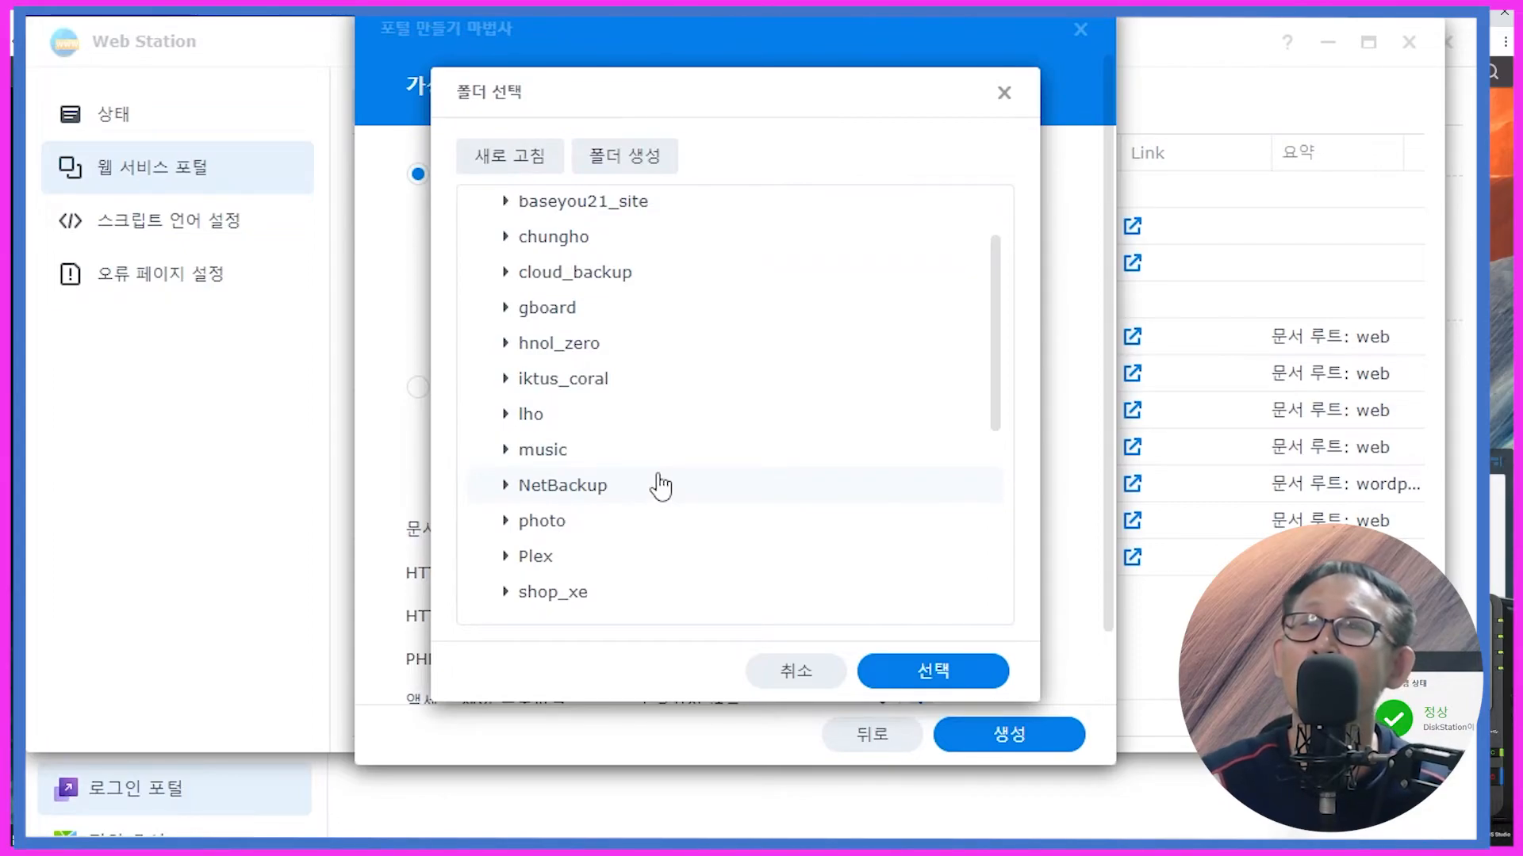
pyautogui.scroll(1, 660, 485)
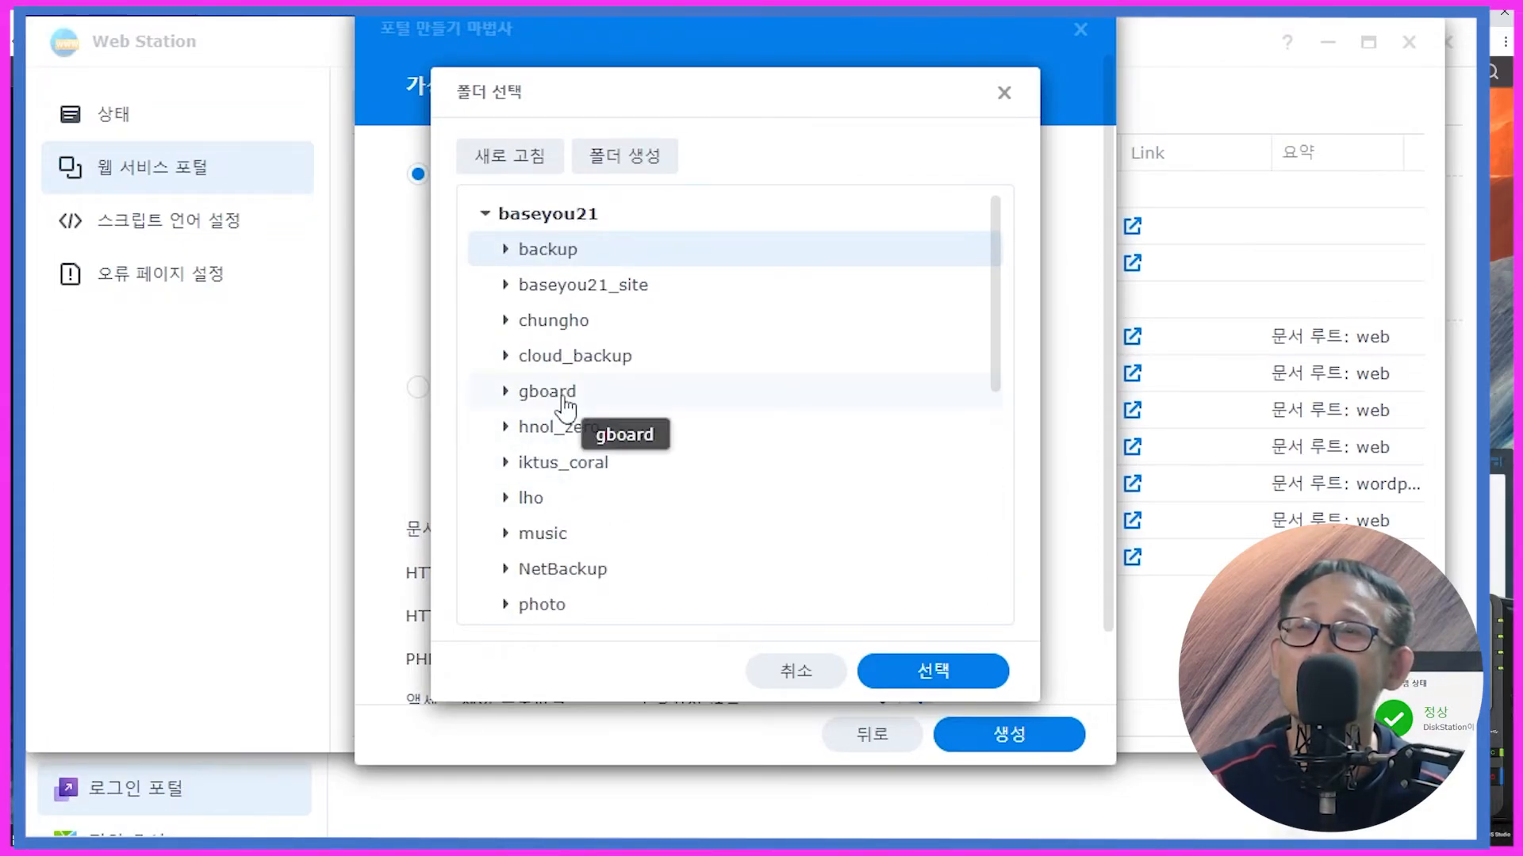
pyautogui.scroll(-3, 565, 406)
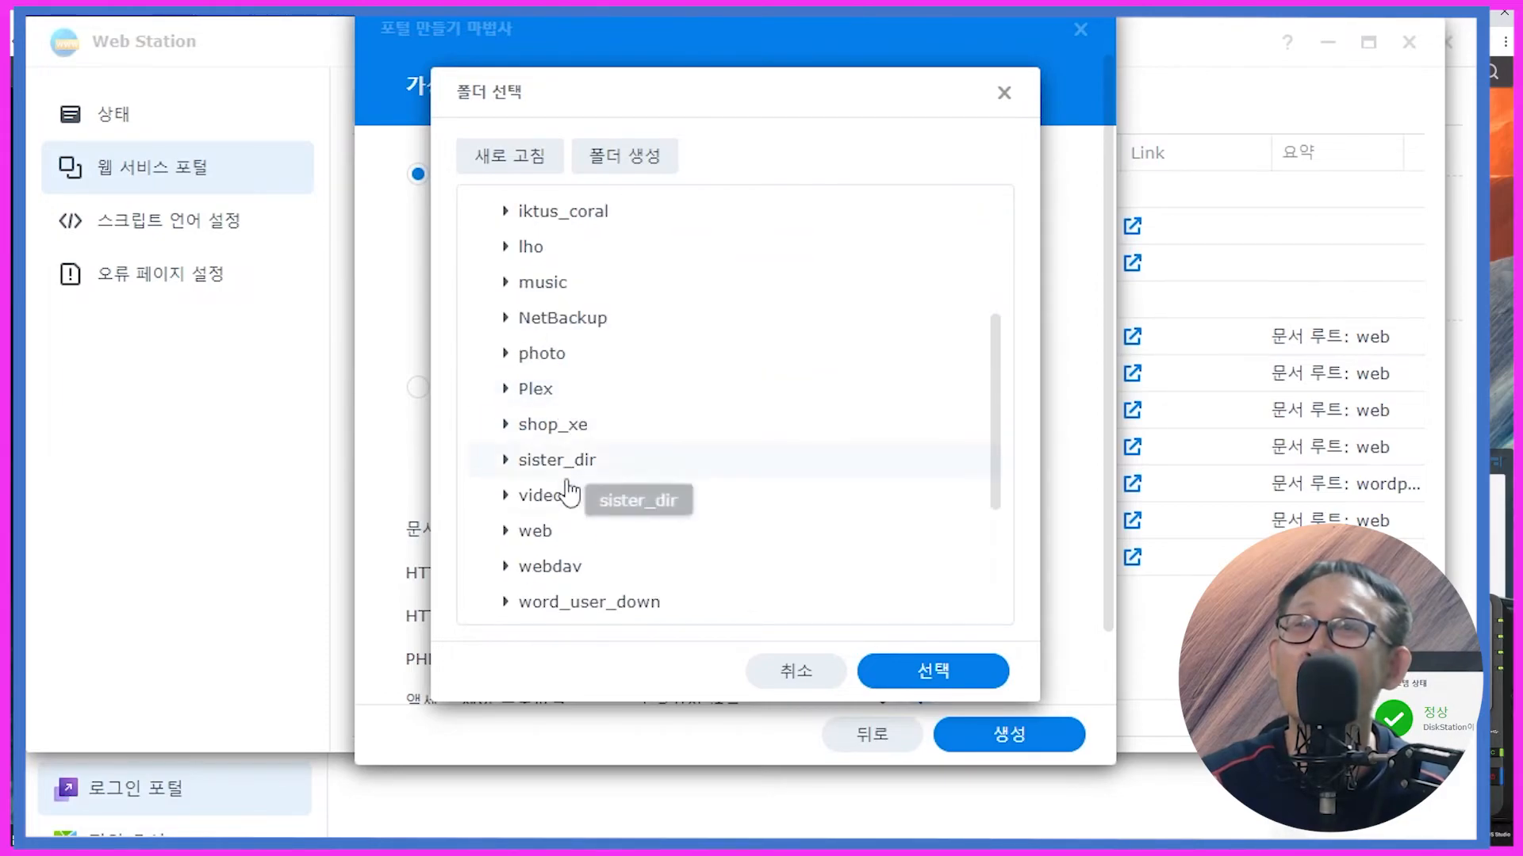
pyautogui.click(568, 541)
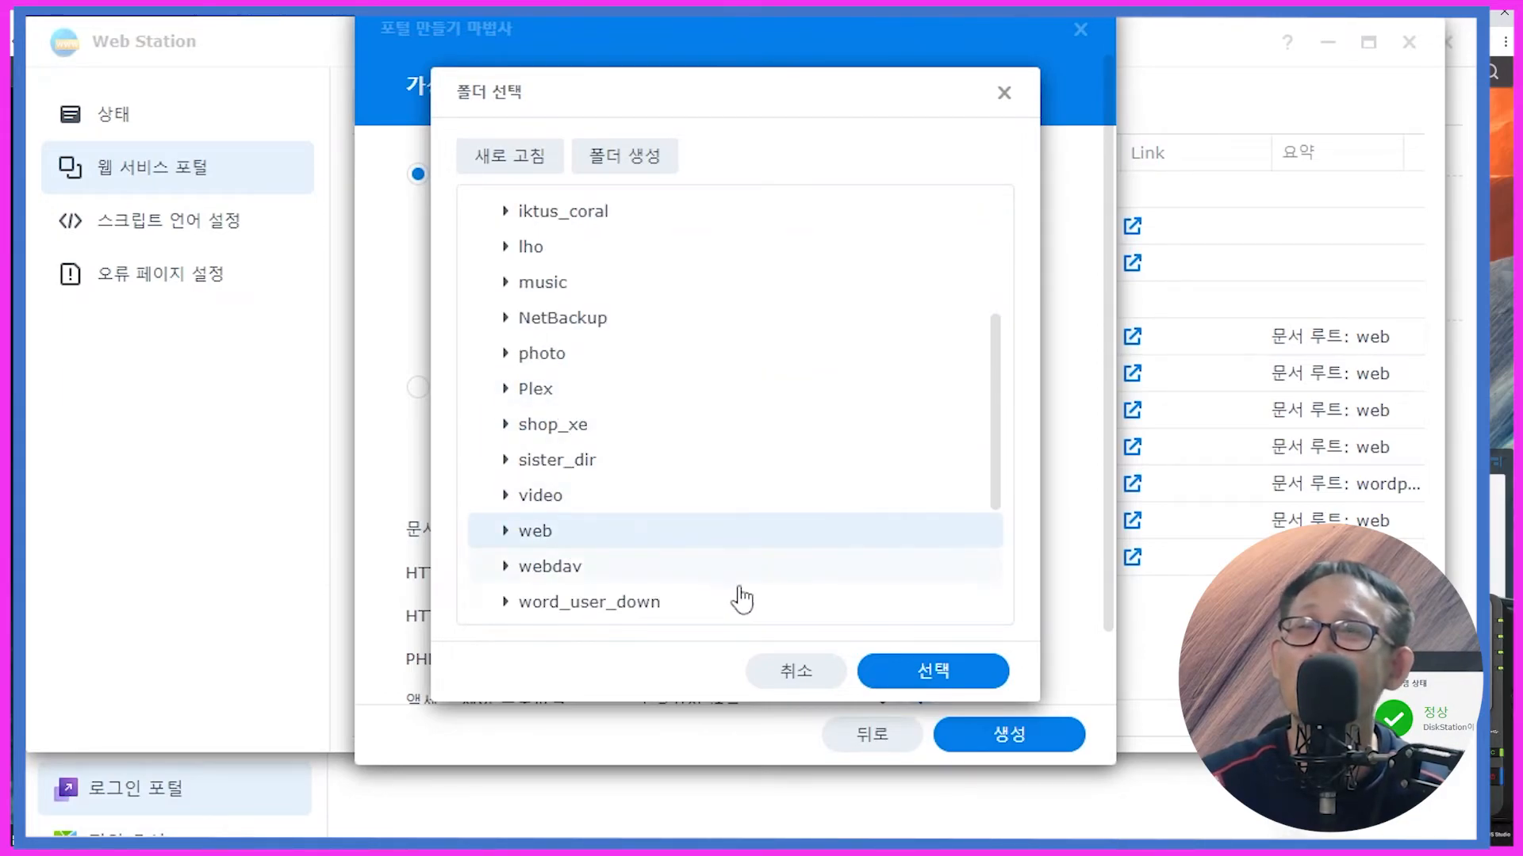
pyautogui.click(941, 671)
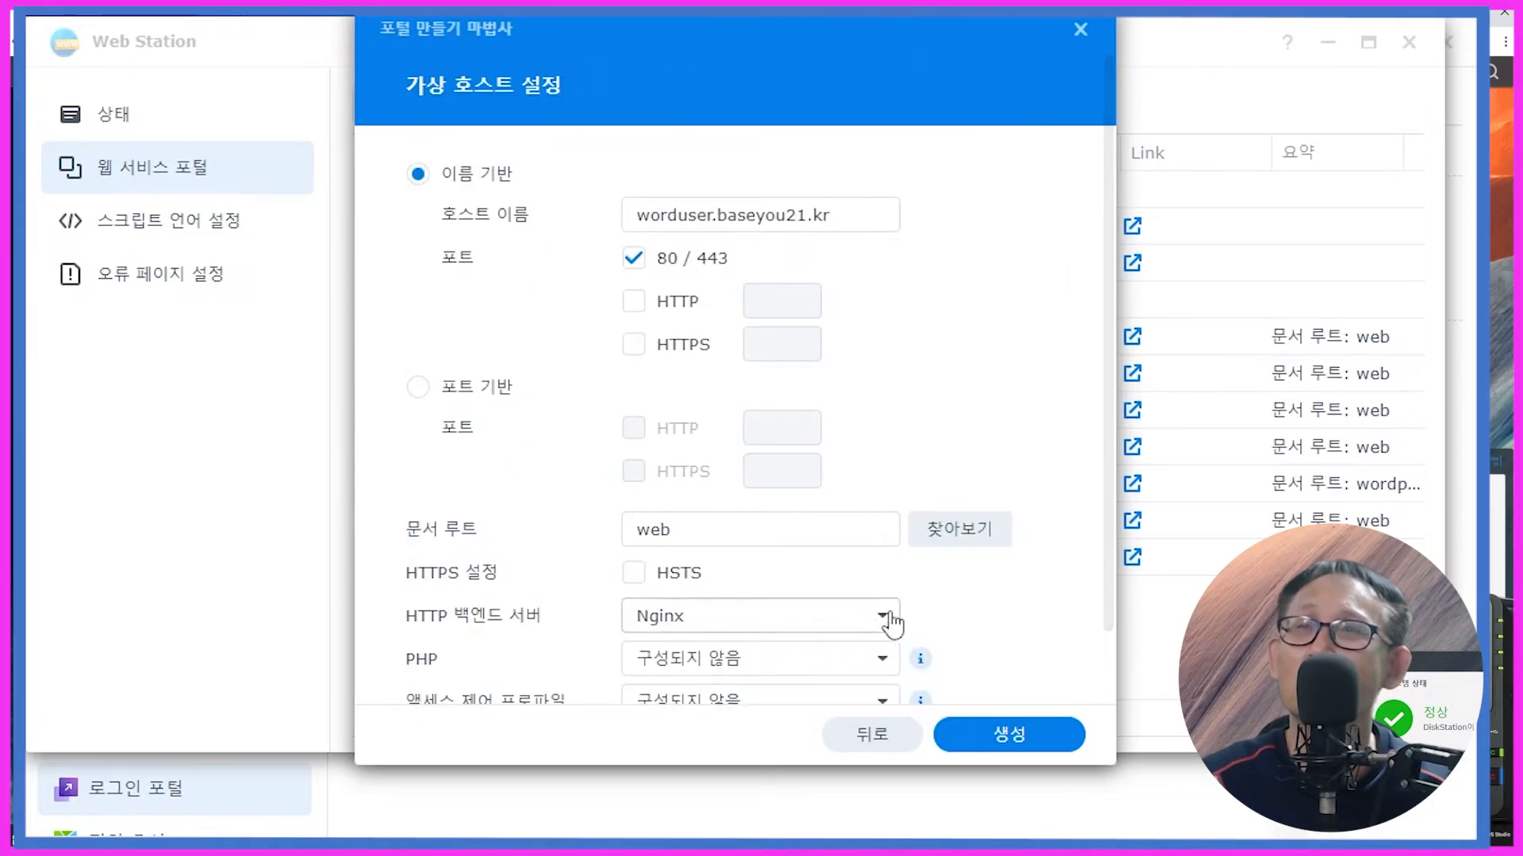
pyautogui.click(632, 571)
pyautogui.click(678, 652)
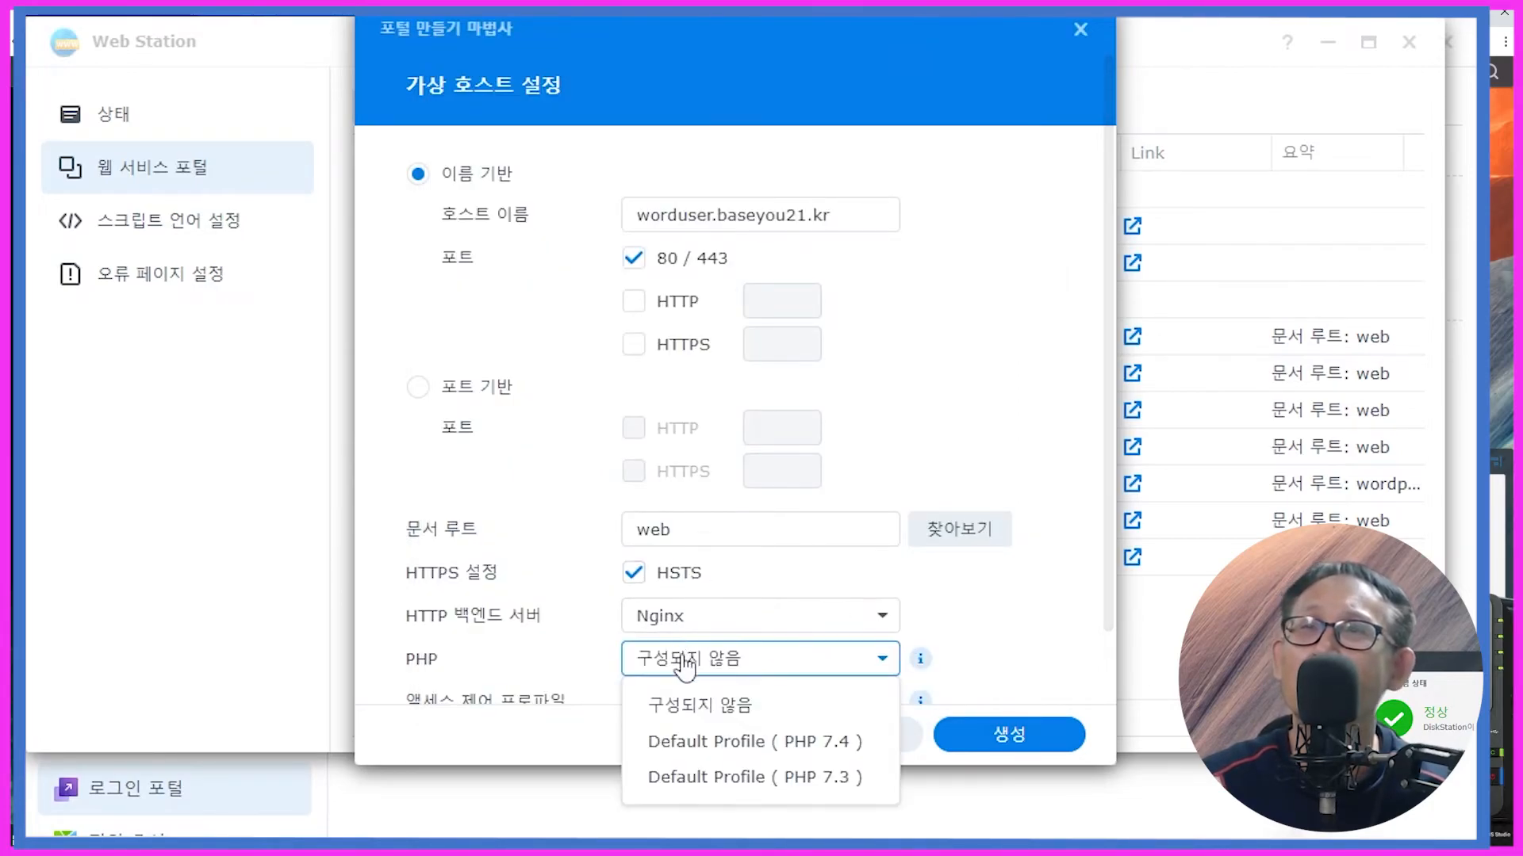
pyautogui.click(714, 733)
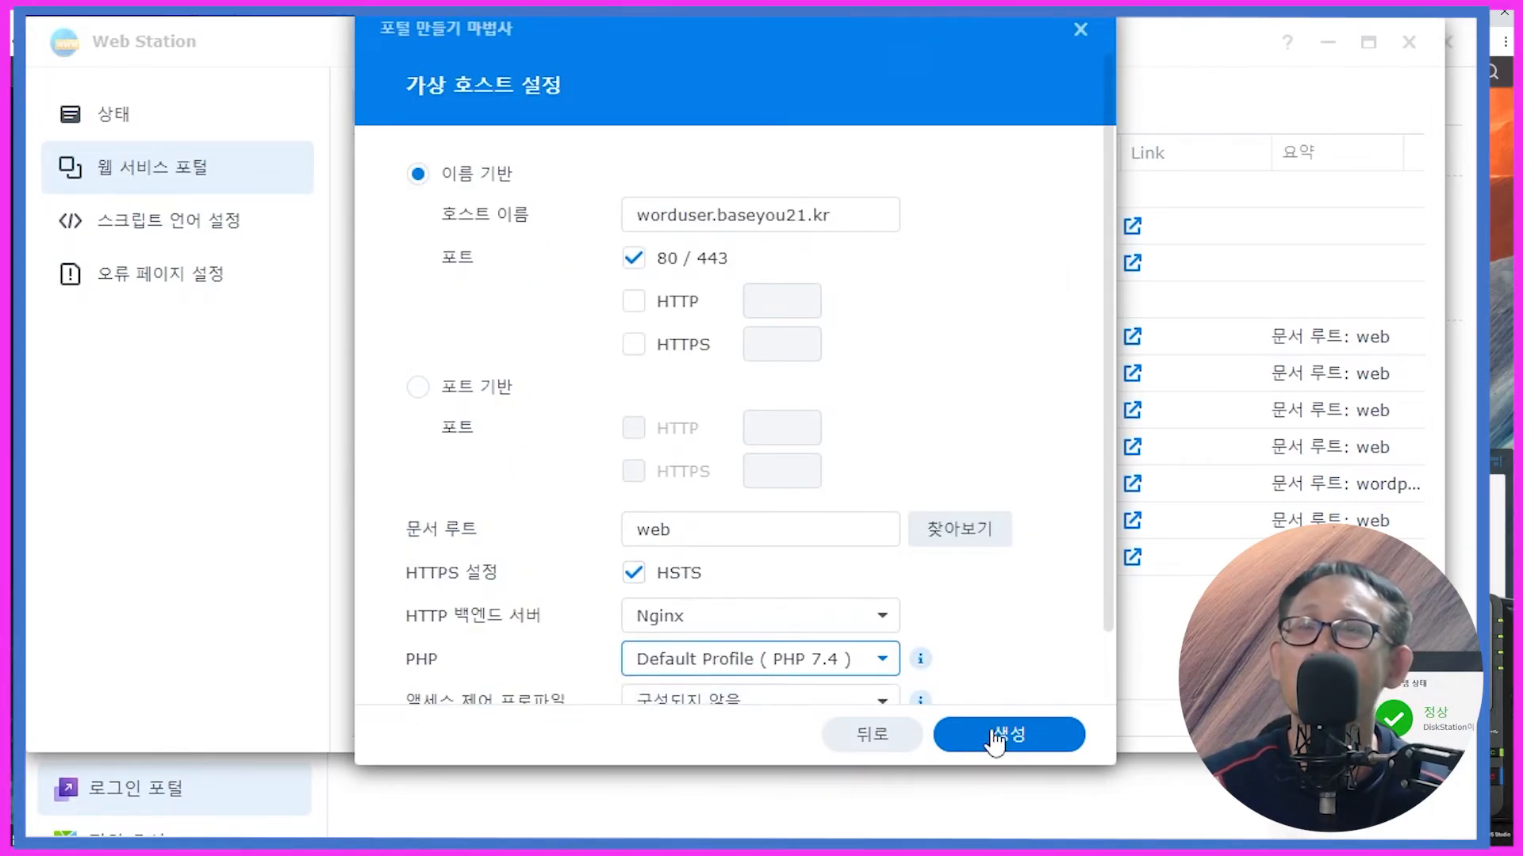
pyautogui.click(994, 734)
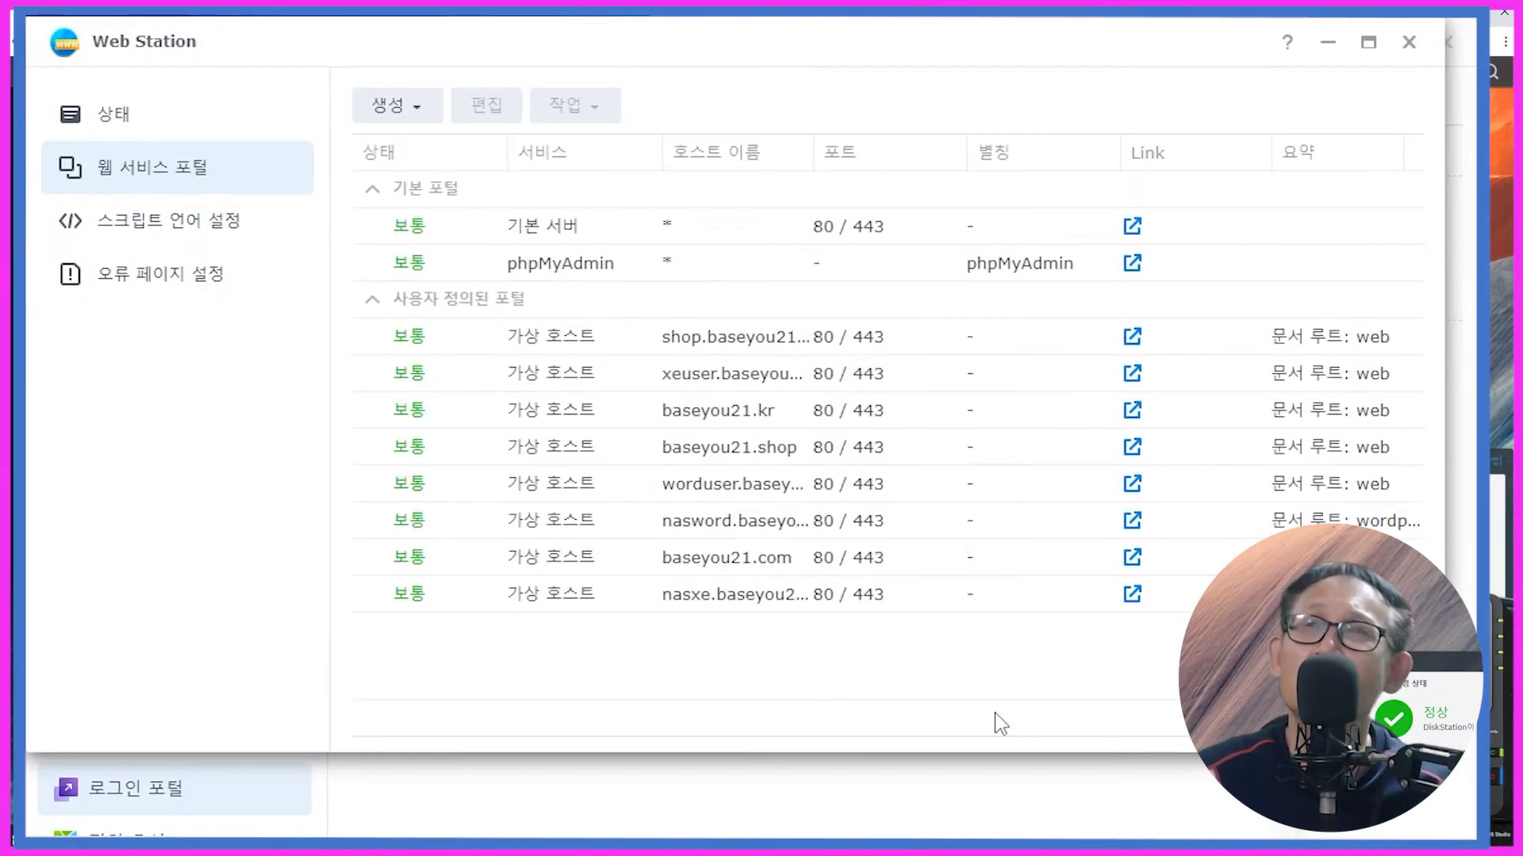
# Step: Select the worduser.baseyou21.kr portal, minimize Web Station, and open Control Panel's Security settings
pyautogui.click(743, 489)
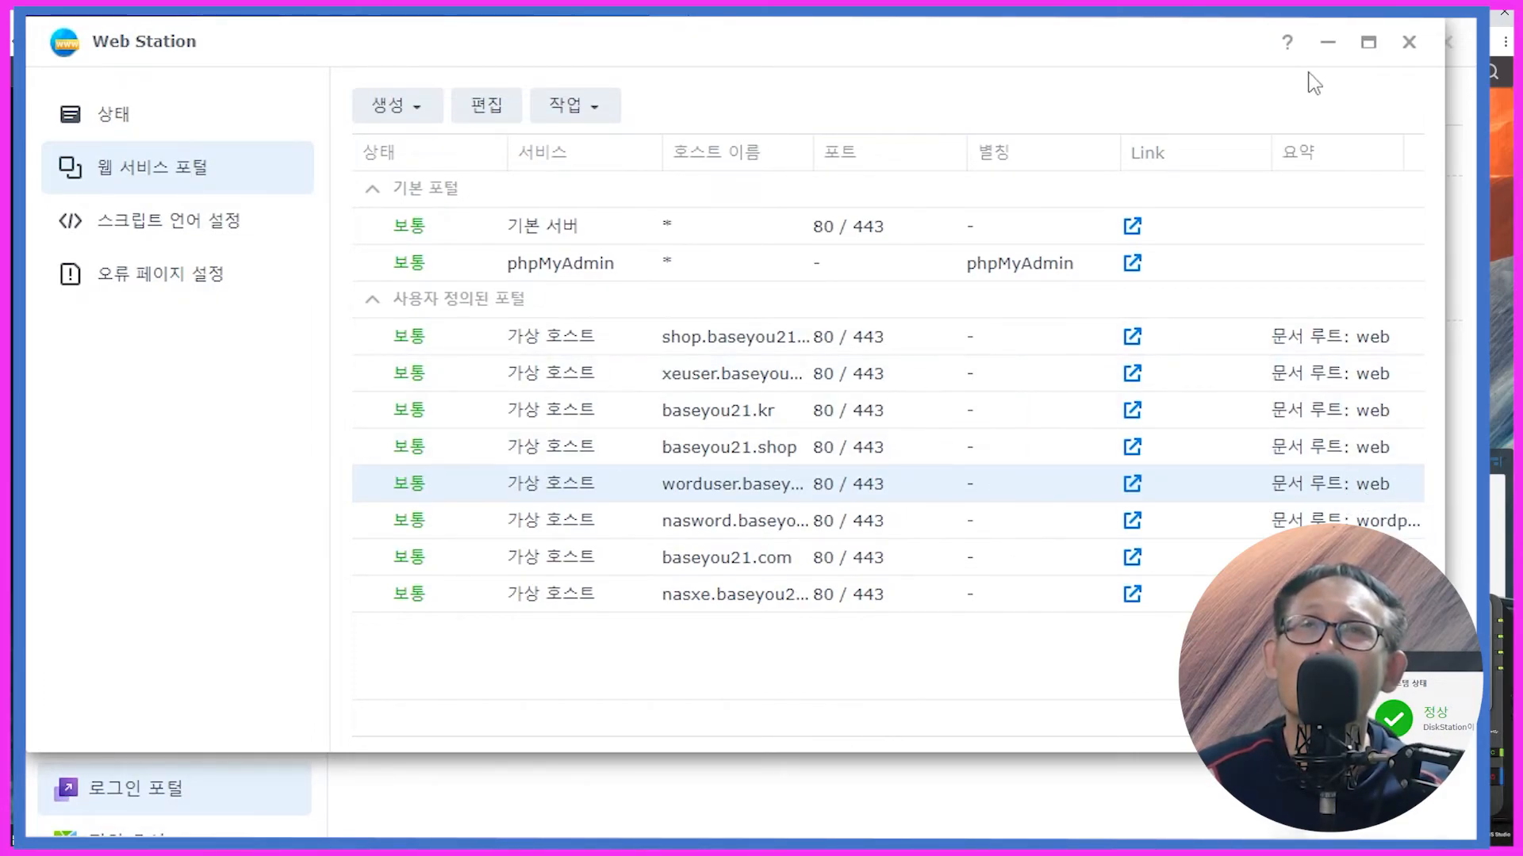
pyautogui.click(1328, 42)
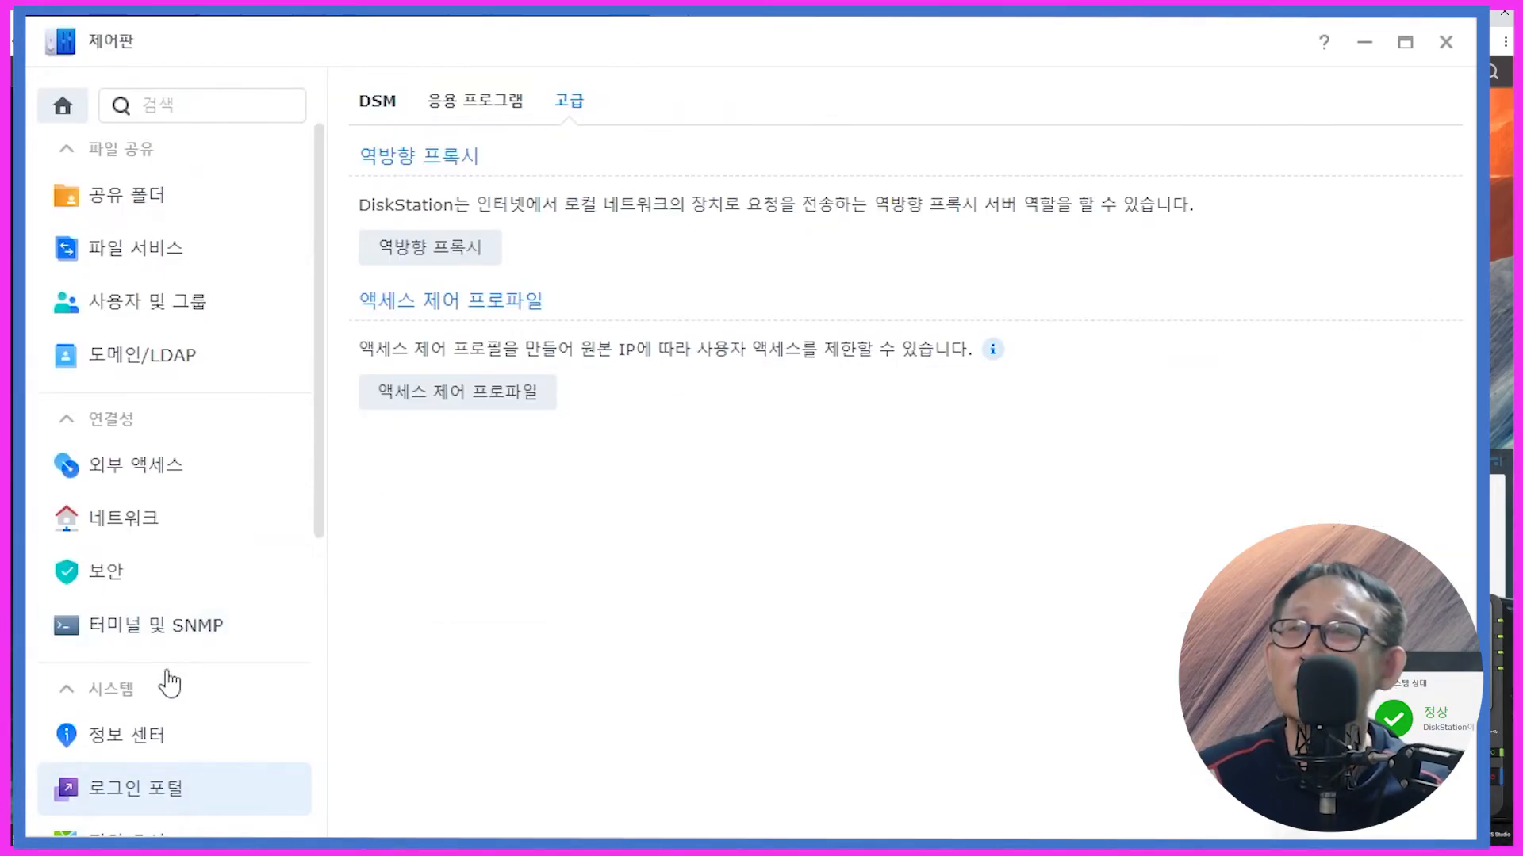
pyautogui.click(149, 594)
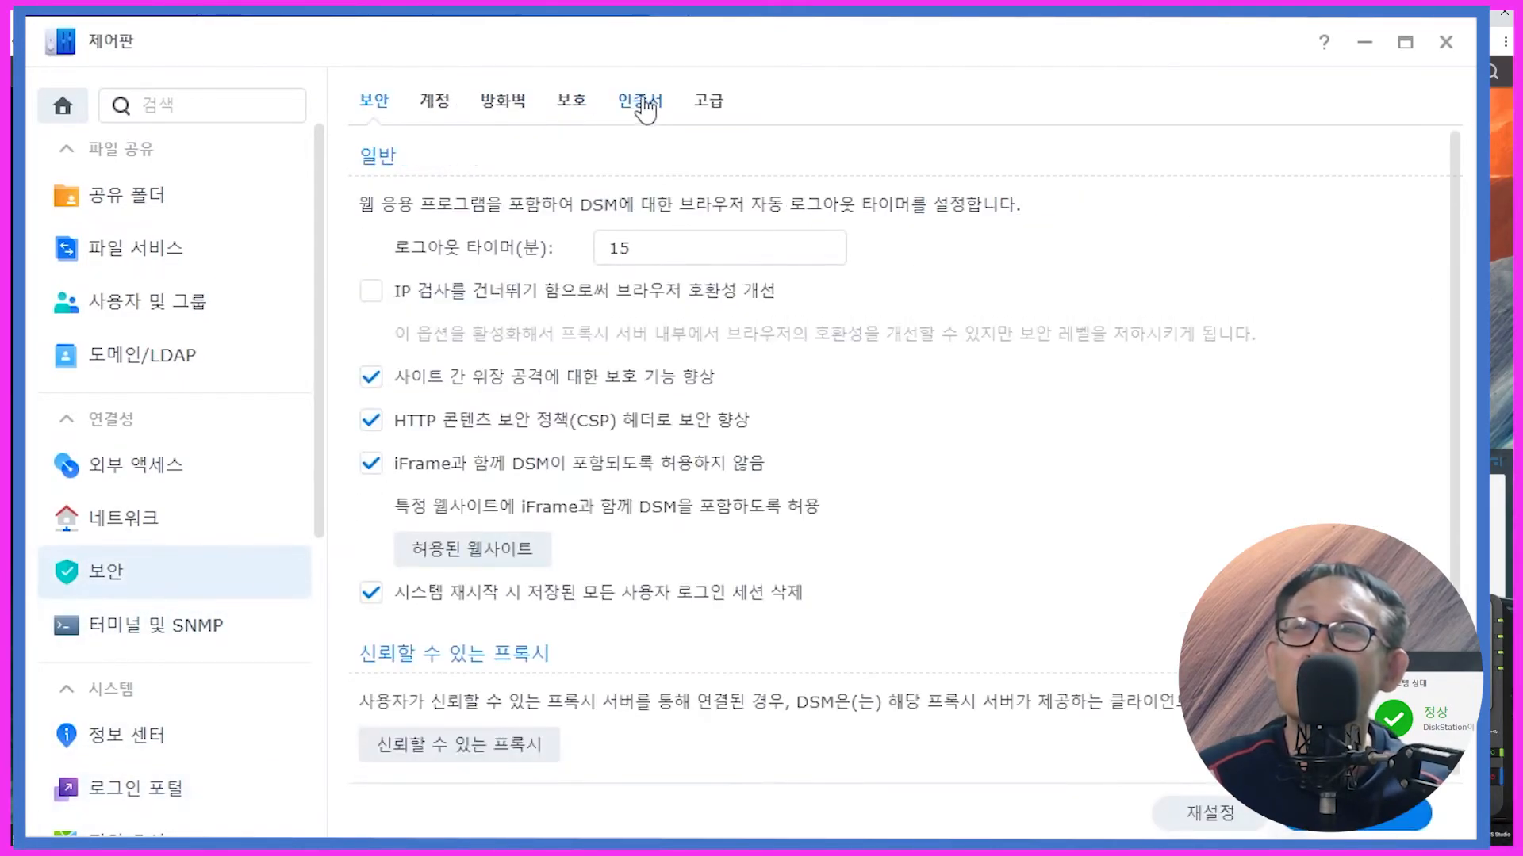
# Step: In Certificate settings, confirm baseyou21.kr is assigned to worduser.baseyou21.kr:80/443 and accept with OK
pyautogui.click(640, 100)
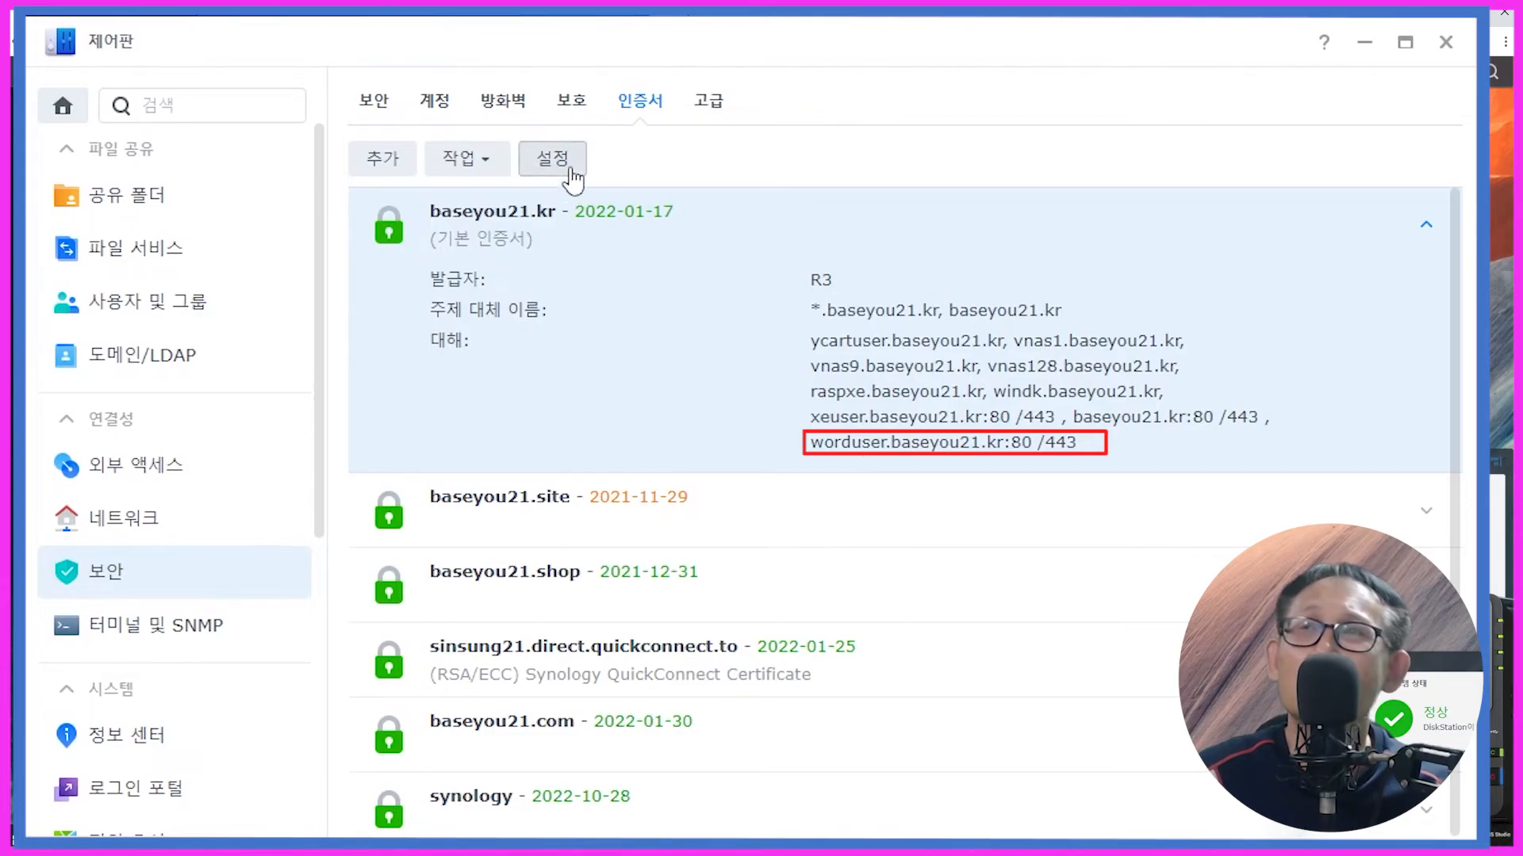
pyautogui.click(547, 166)
pyautogui.scroll(-5, 698, 445)
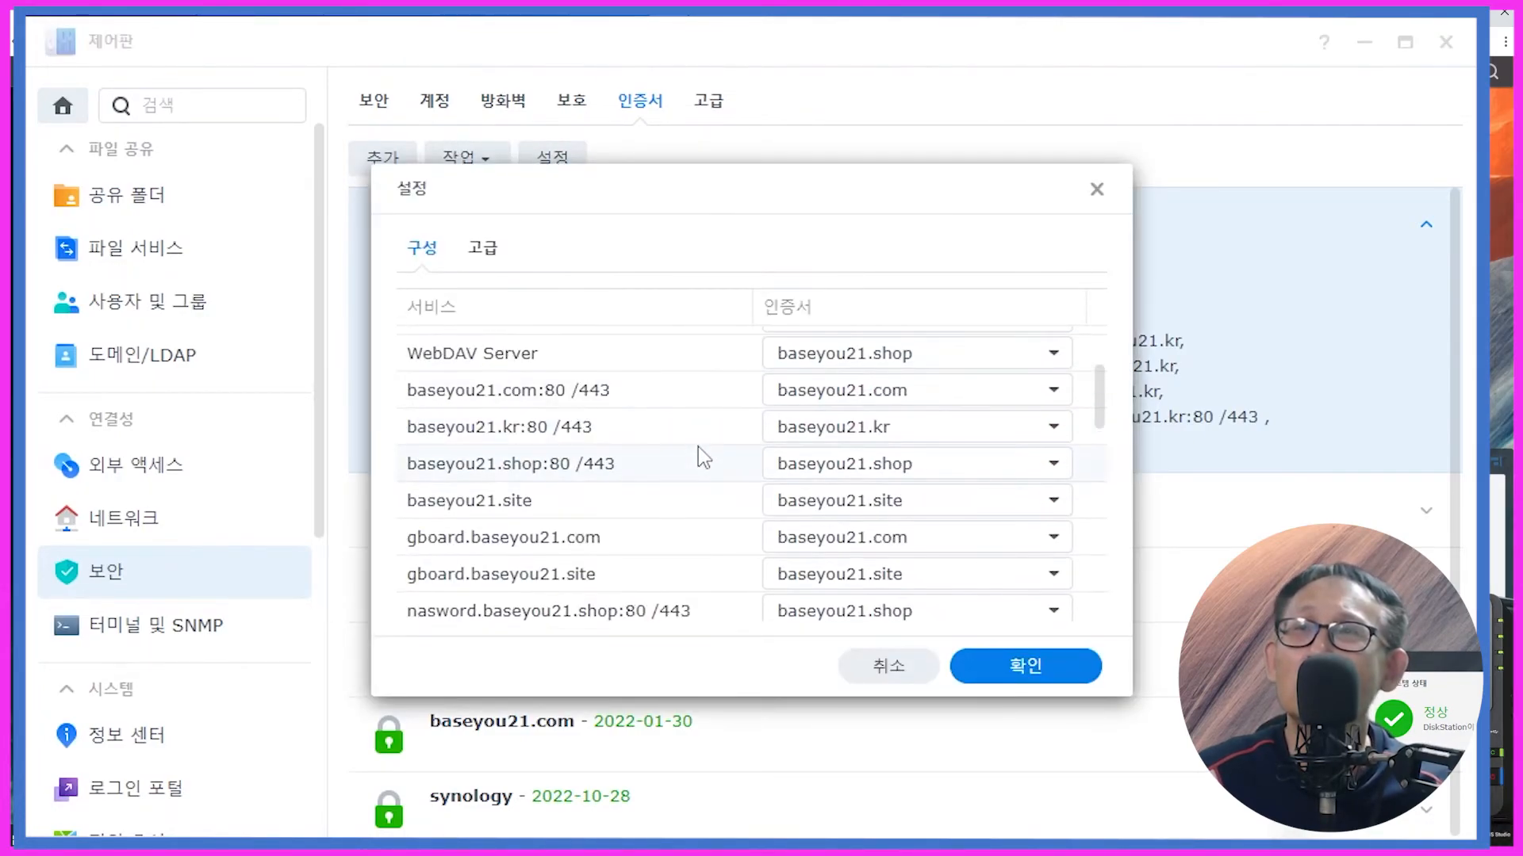
pyautogui.scroll(-1, 698, 445)
pyautogui.scroll(-5, 695, 460)
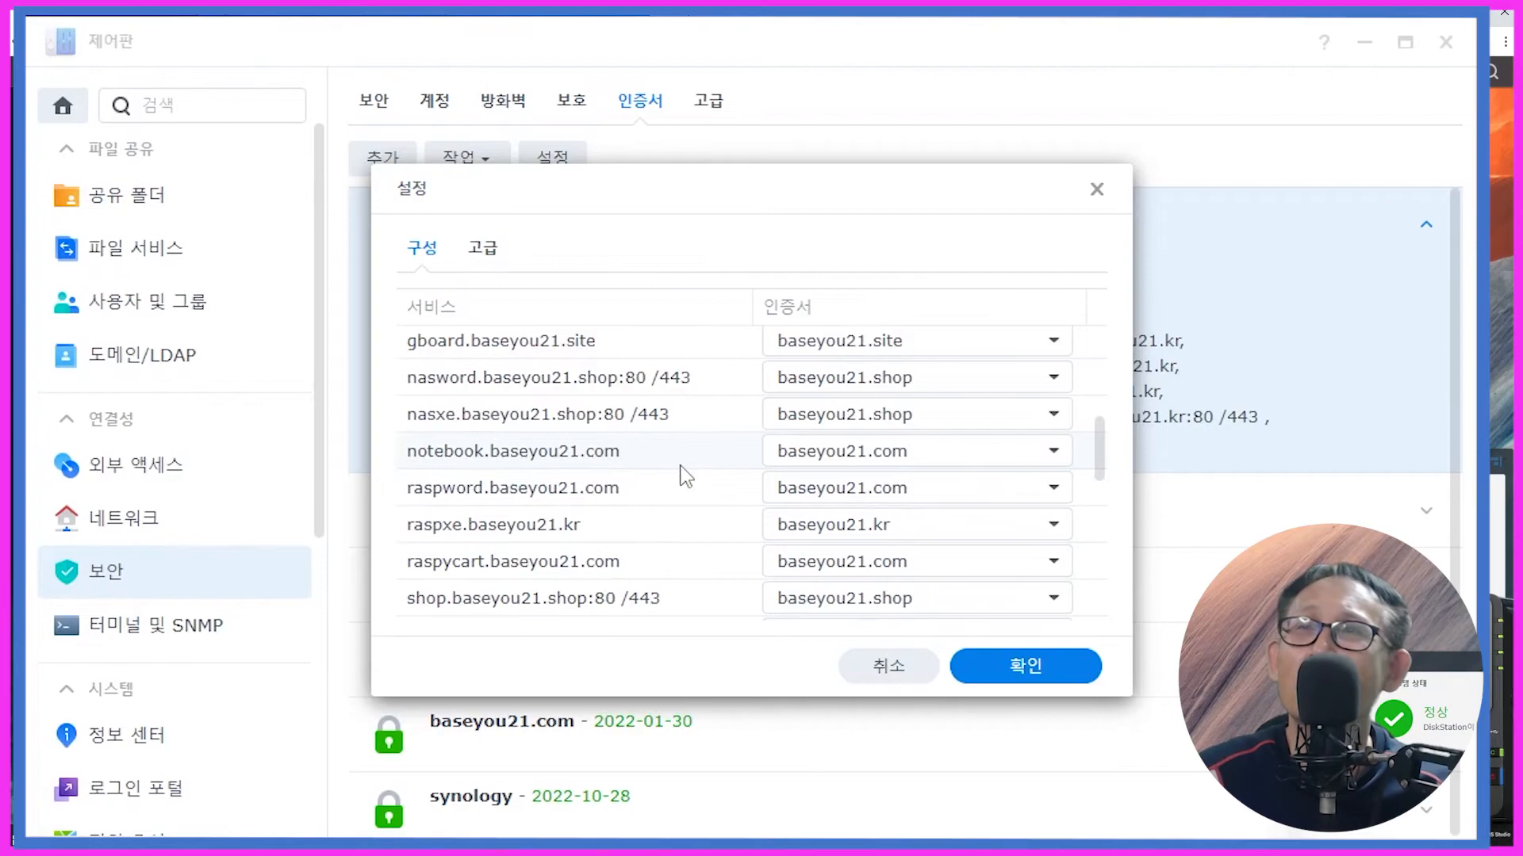
pyautogui.scroll(-3, 685, 473)
pyautogui.scroll(-3, 686, 476)
pyautogui.scroll(-3, 685, 477)
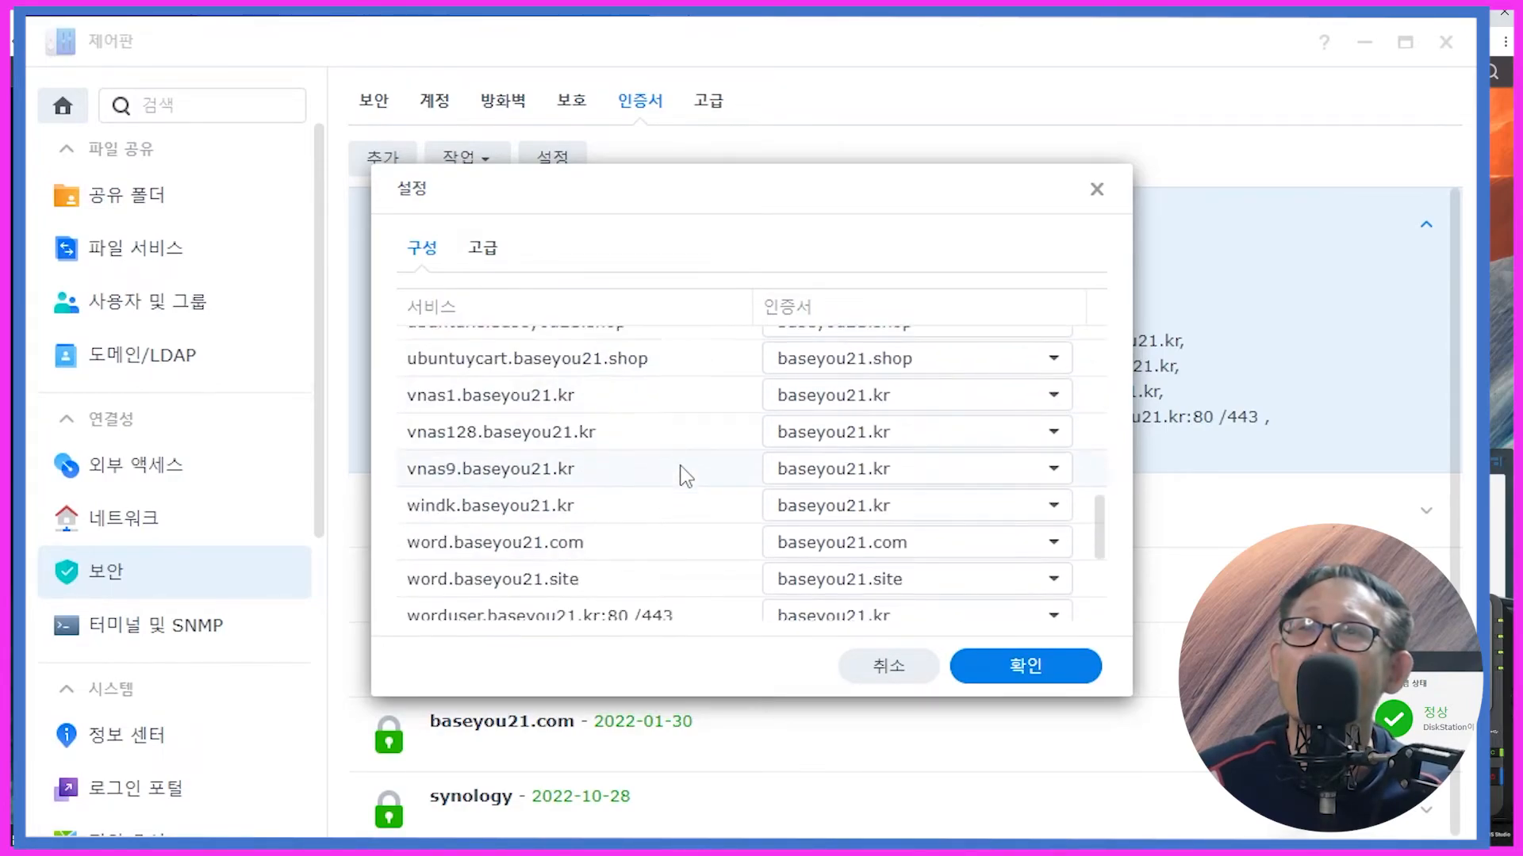
pyautogui.scroll(-1, 682, 476)
pyautogui.scroll(-2, 626, 487)
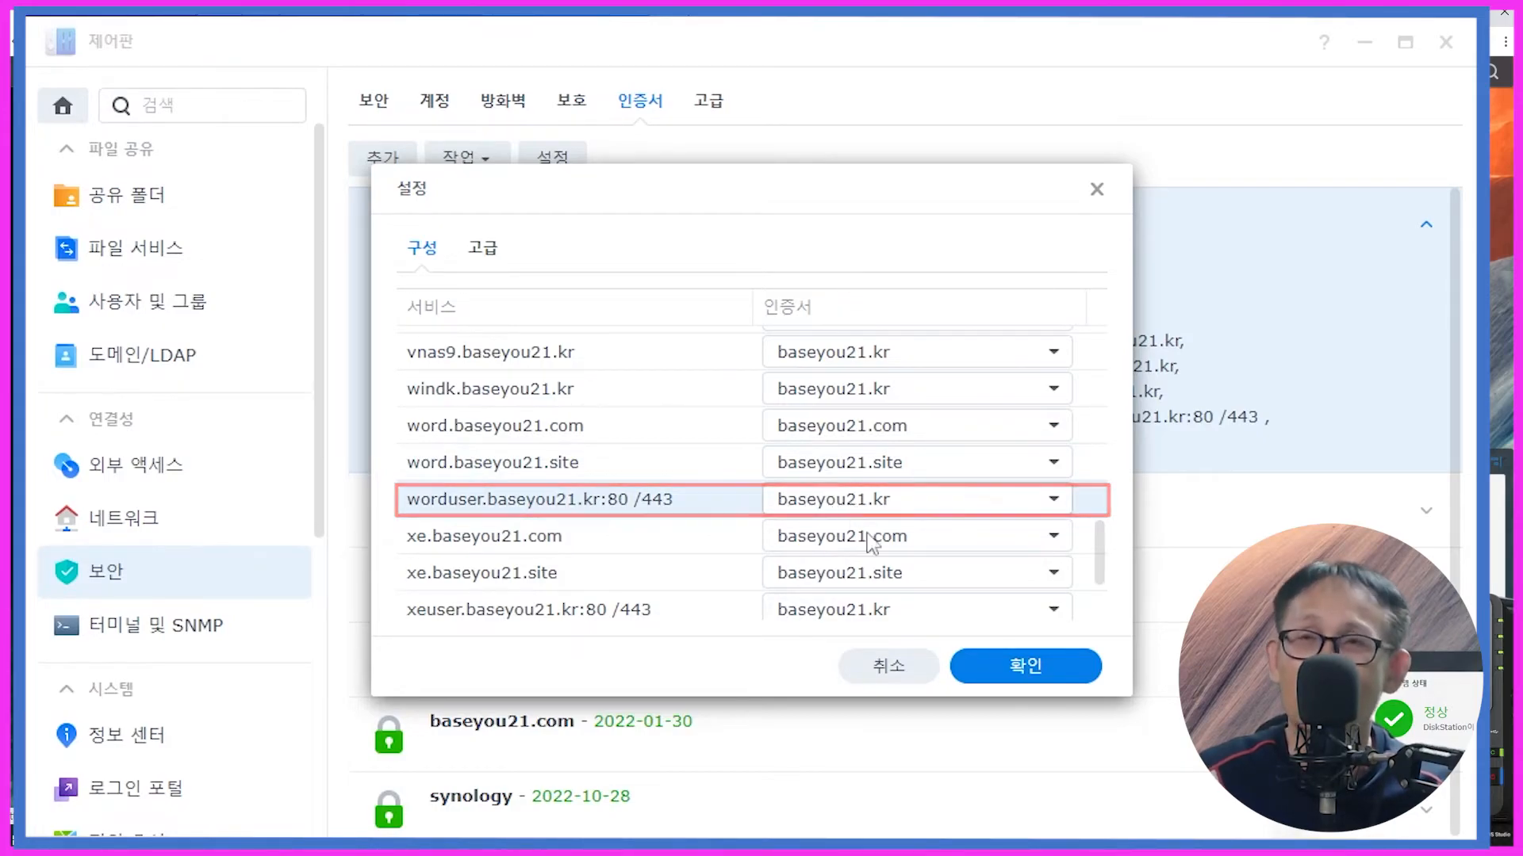
pyautogui.click(985, 666)
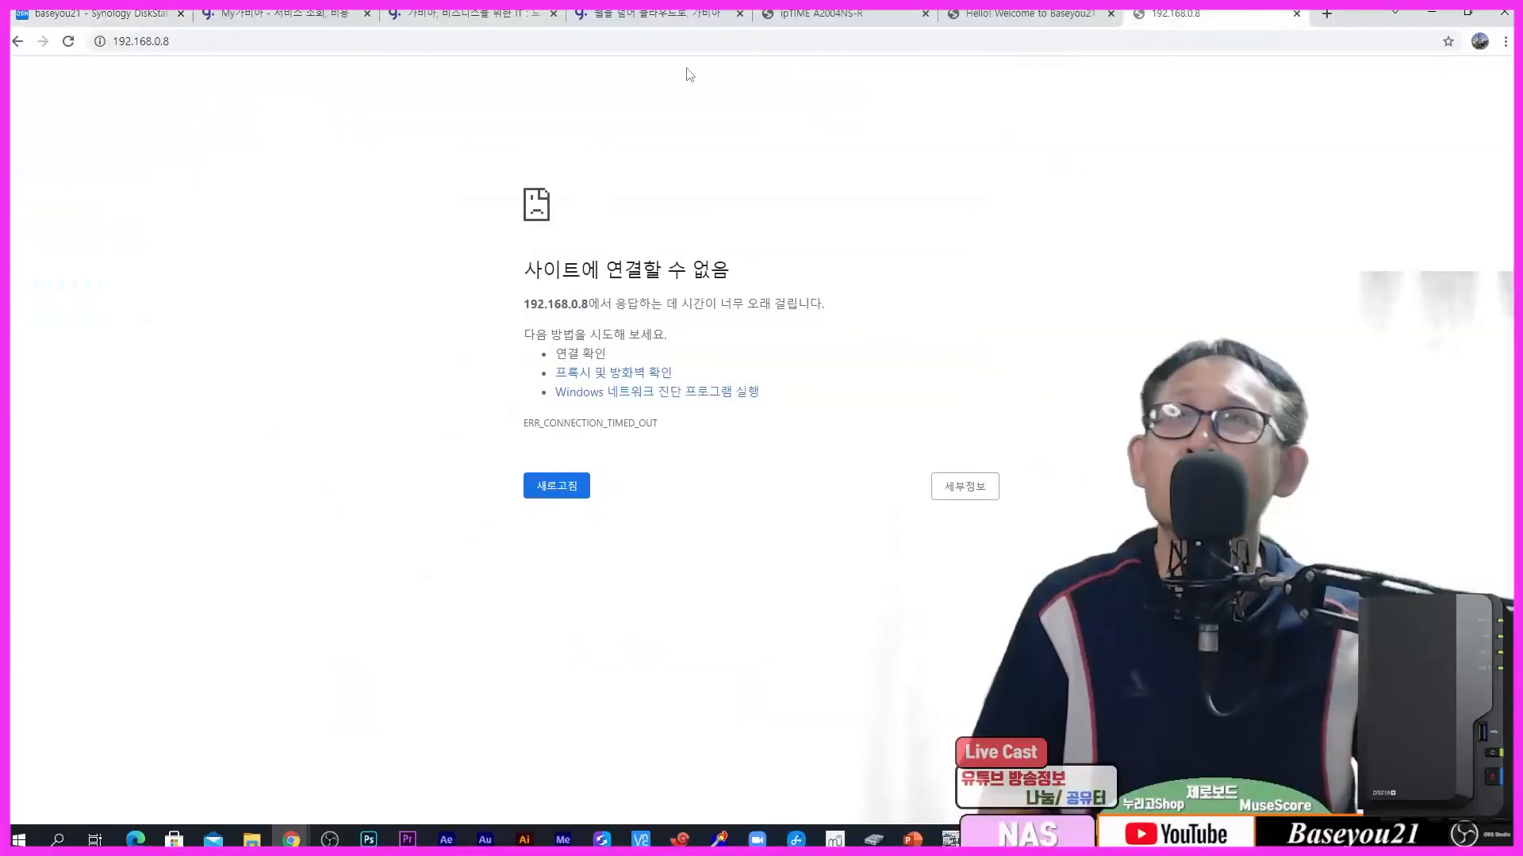
# Step: Correct the address from word.baseyou21.kr to worduser.baseyou21.kr so the Baseyou21 welcome page loads
pyautogui.click(254, 44)
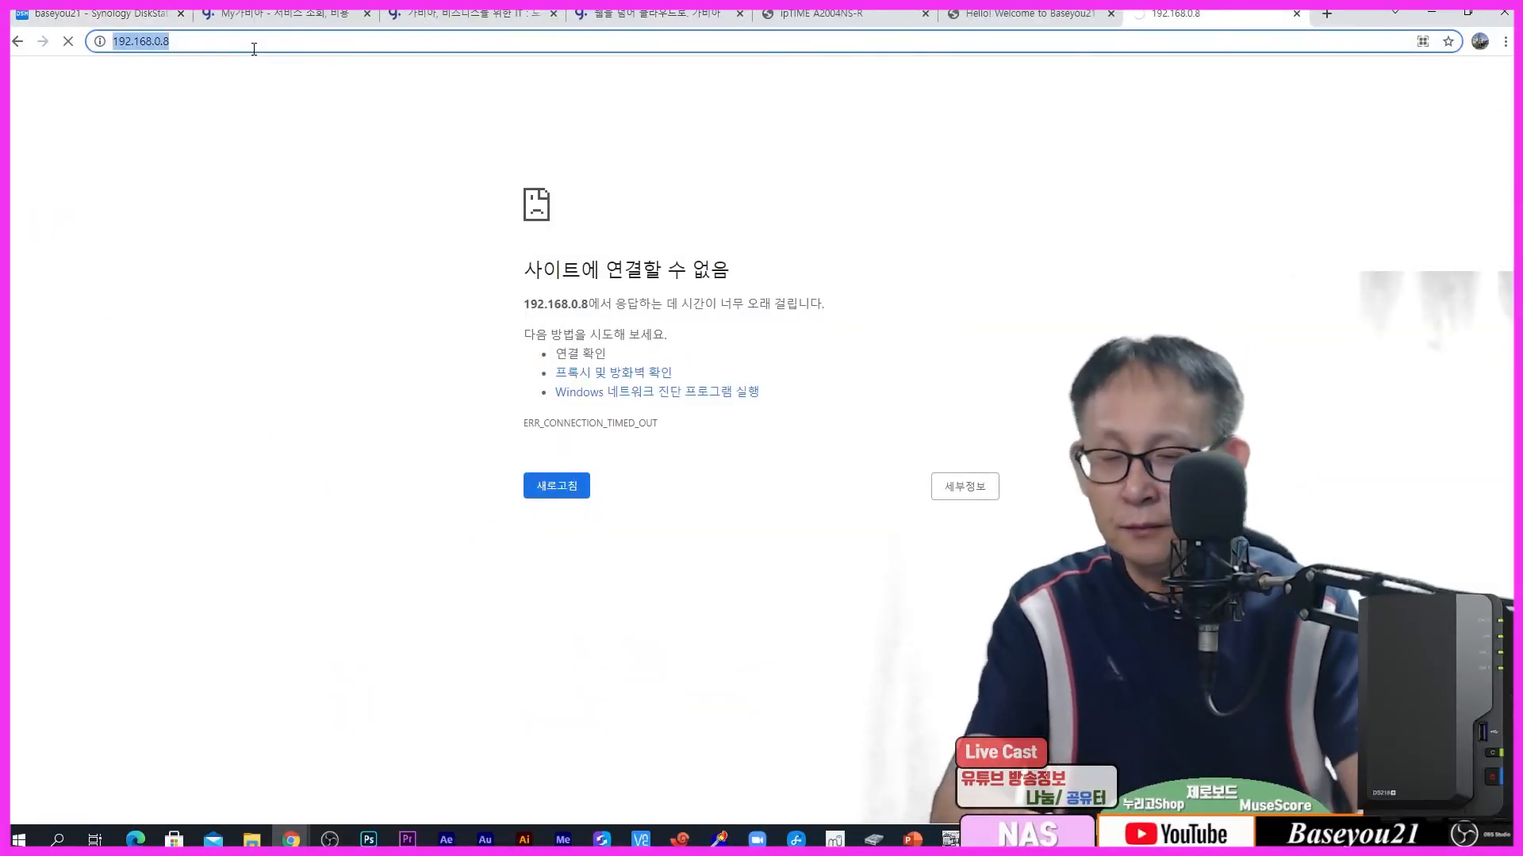
pyautogui.write('word')
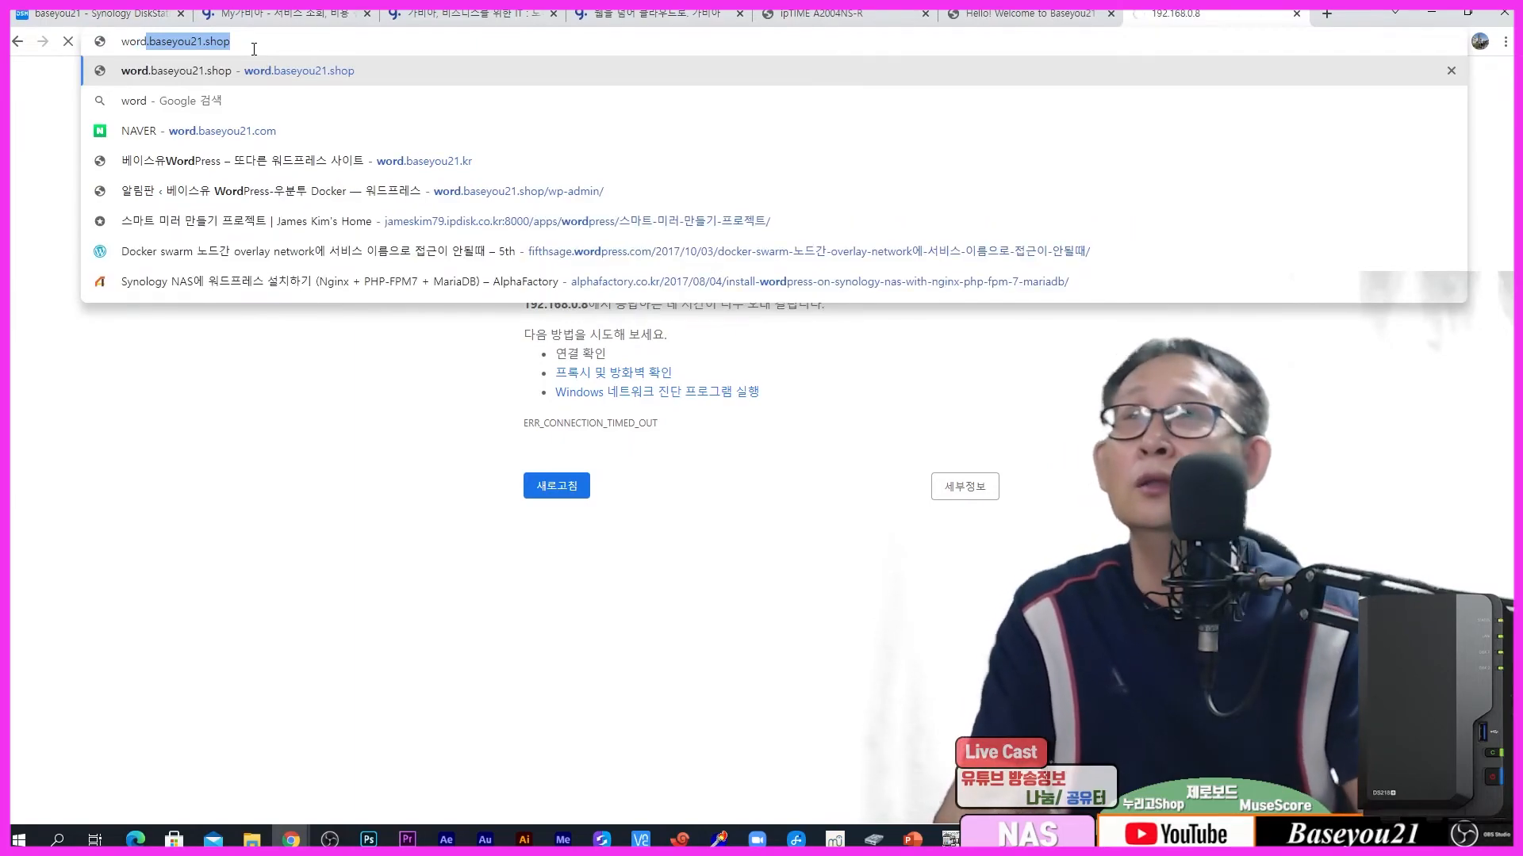
pyautogui.write('.baseyou21.')
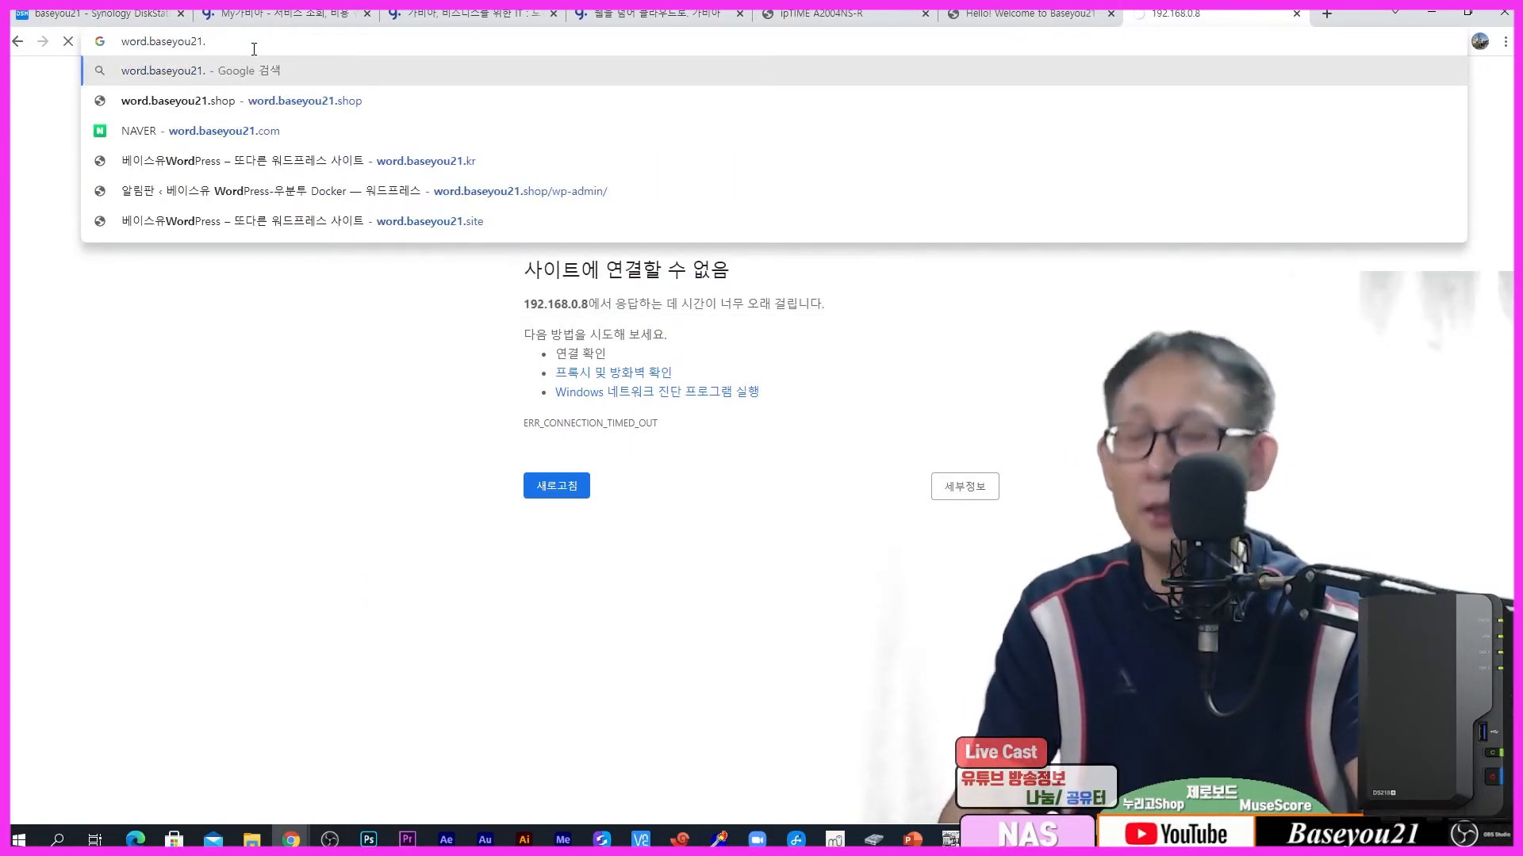
pyautogui.write('kr')
pyautogui.press('Return')
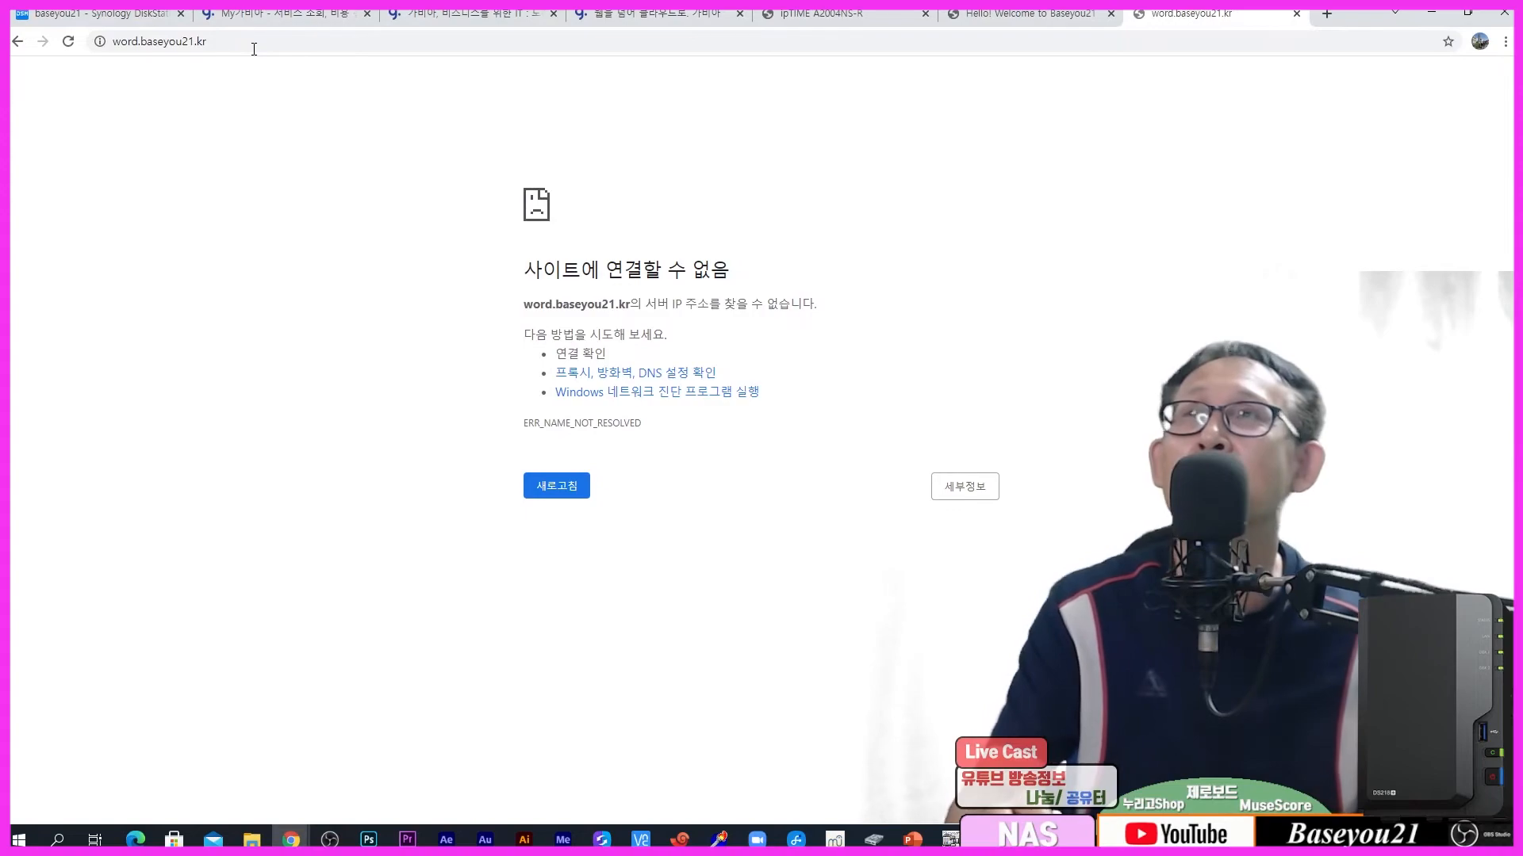
pyautogui.click(168, 46)
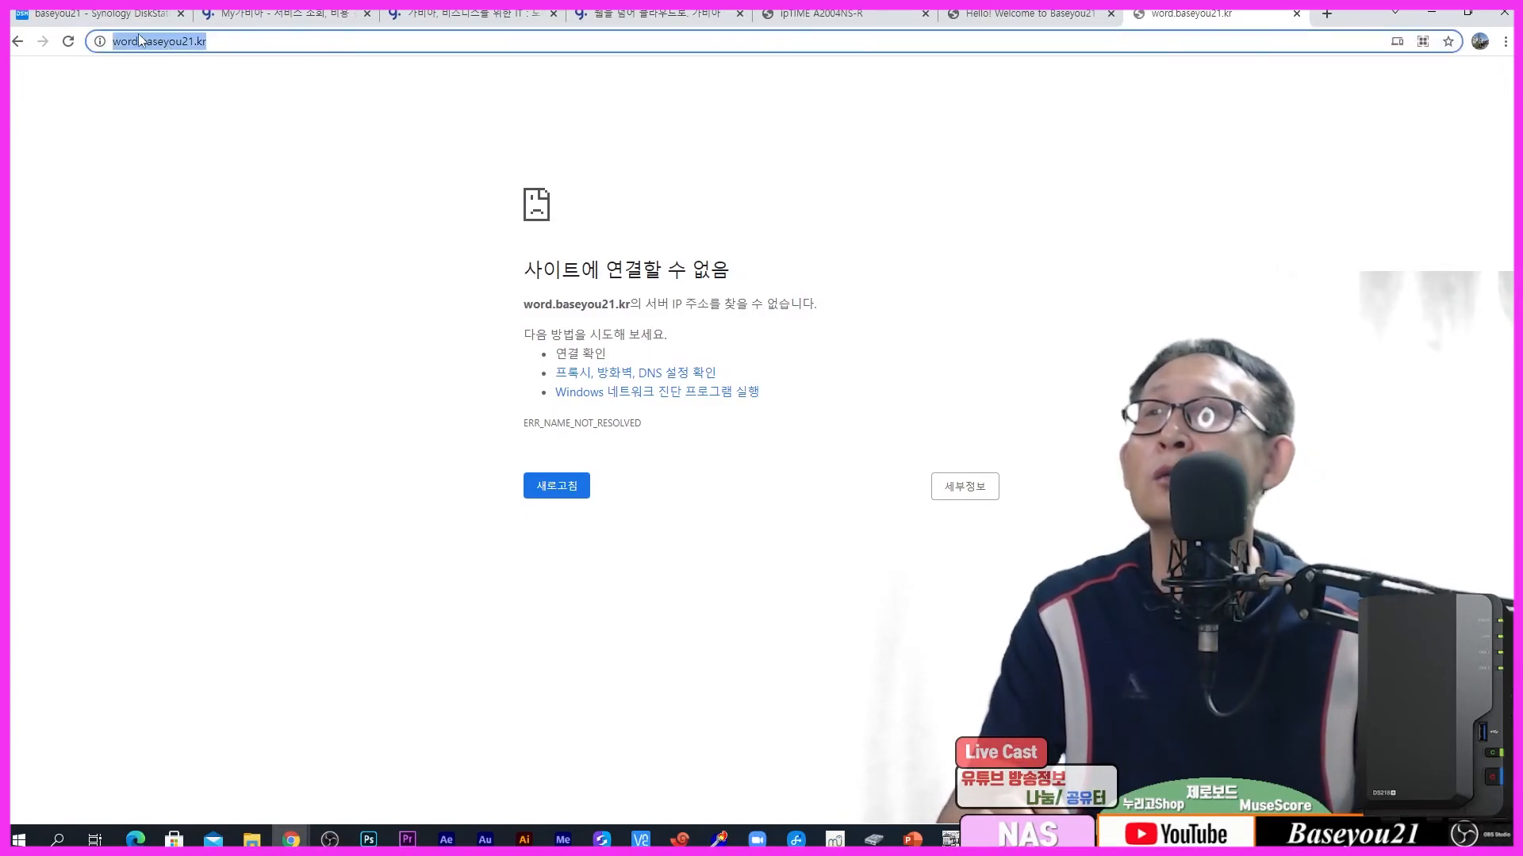
pyautogui.click(139, 40)
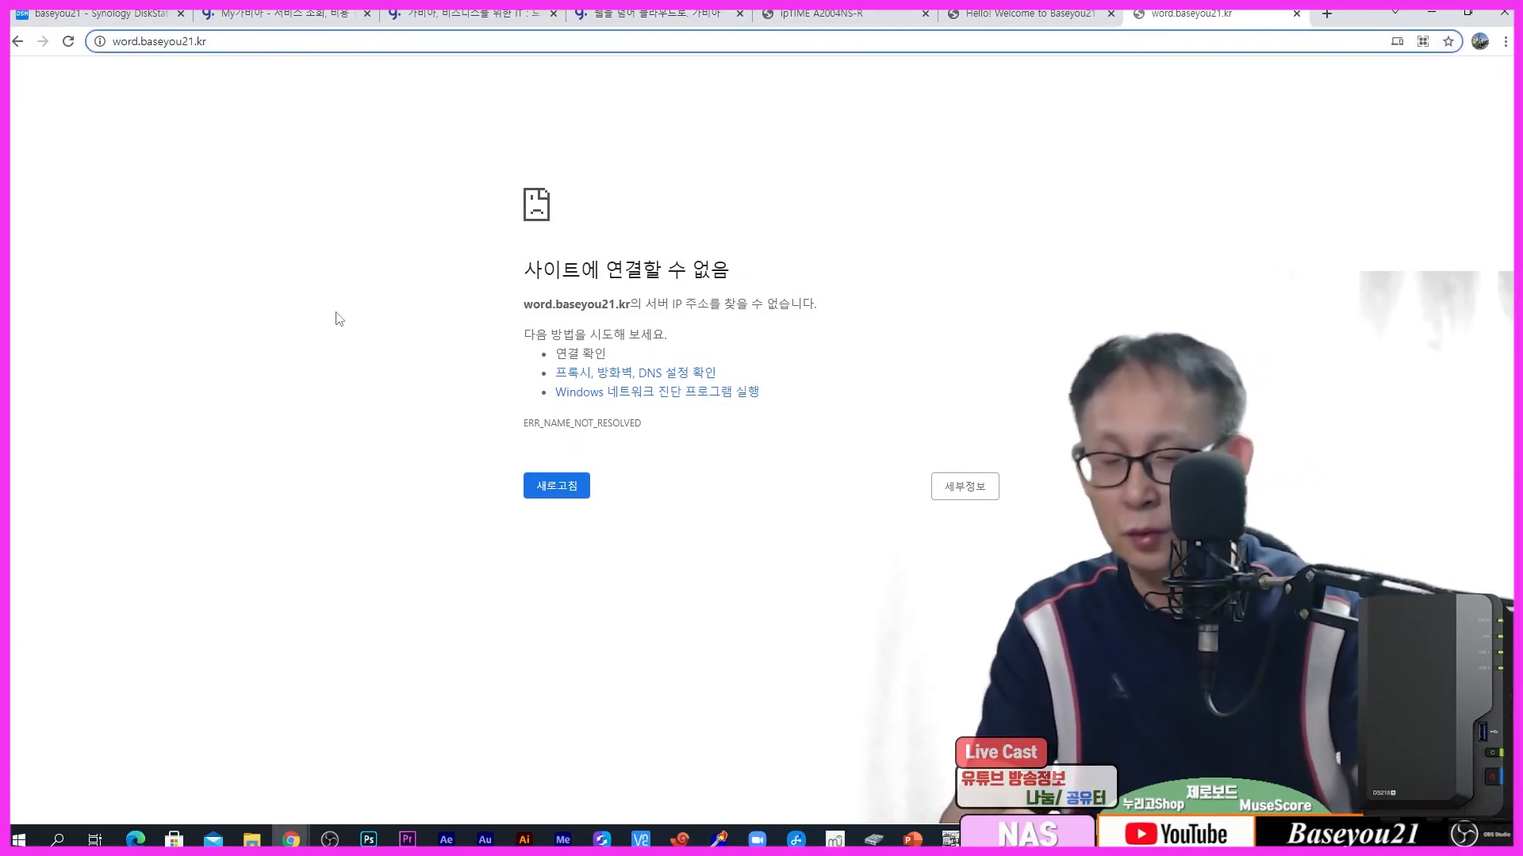
pyautogui.write('user')
pyautogui.press('Return')
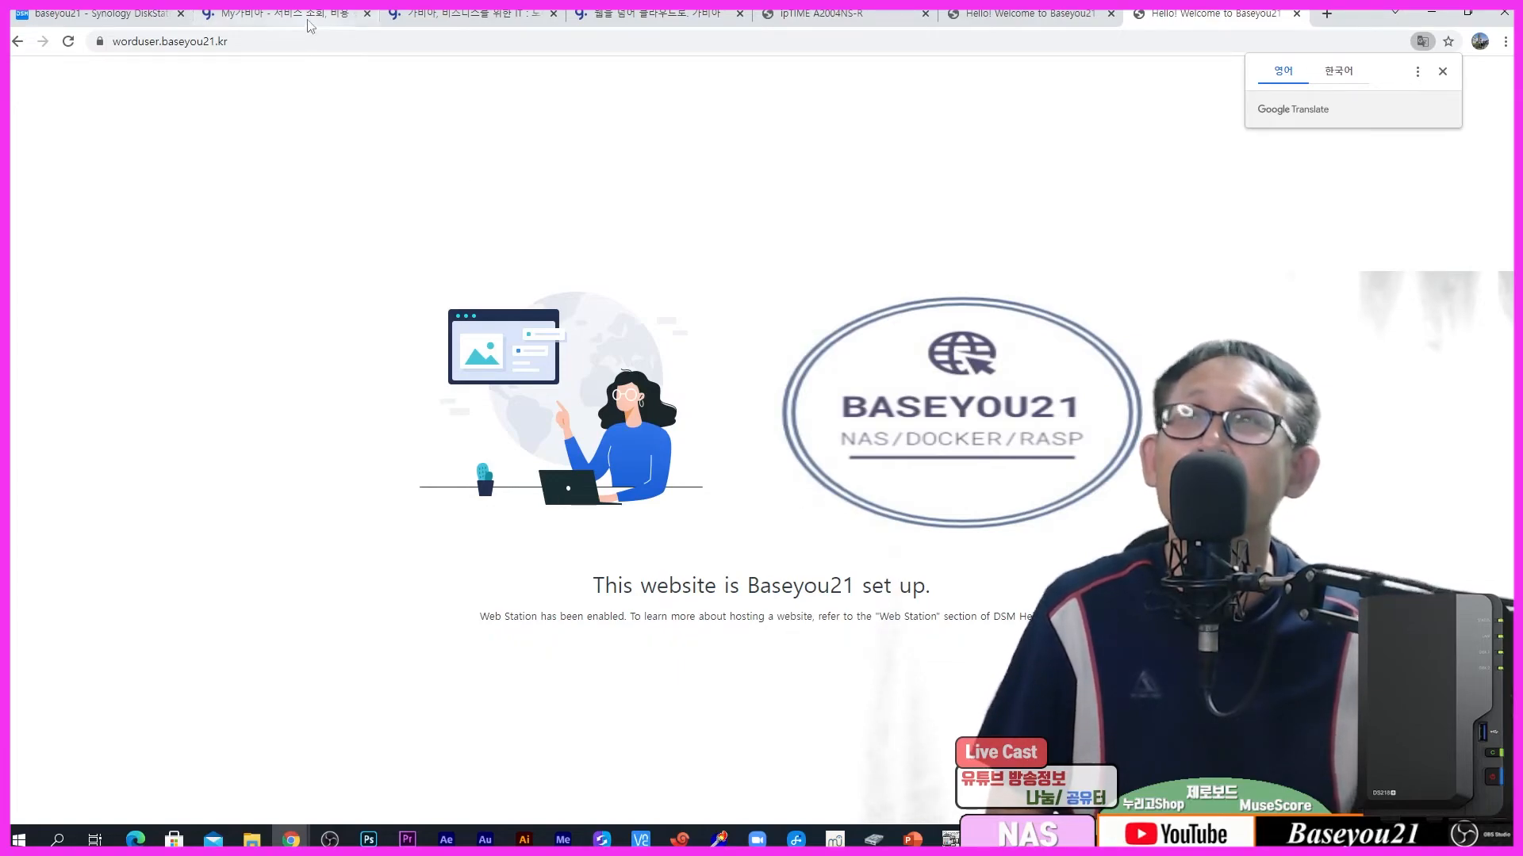
pyautogui.click(680, 13)
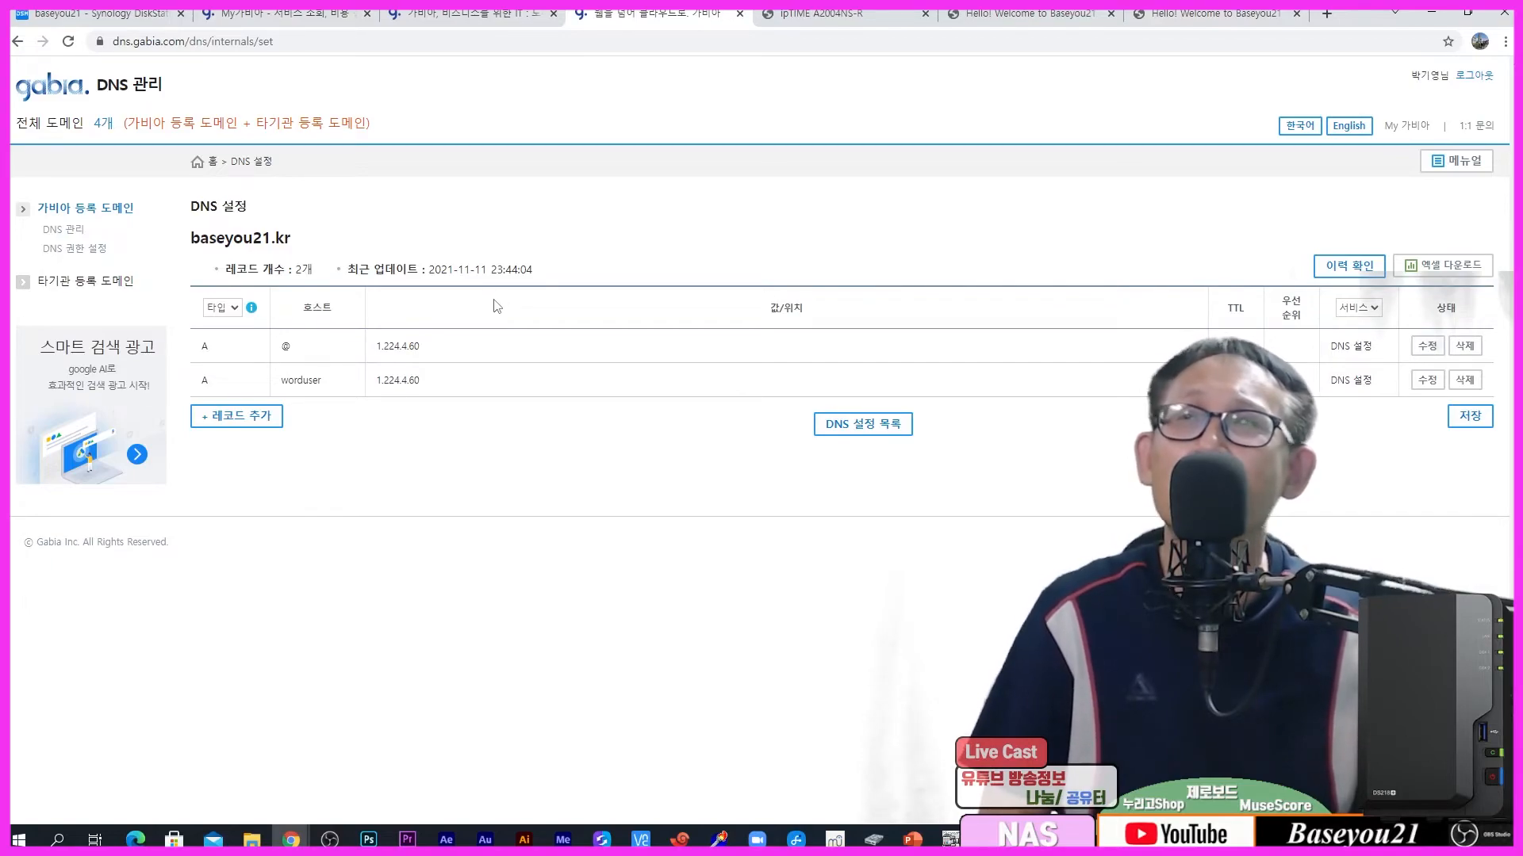
# Step: Add a baseyou21.kr DNS record for host xeuser pointing to 1.224.4.60
pyautogui.click(239, 418)
pyautogui.click(321, 412)
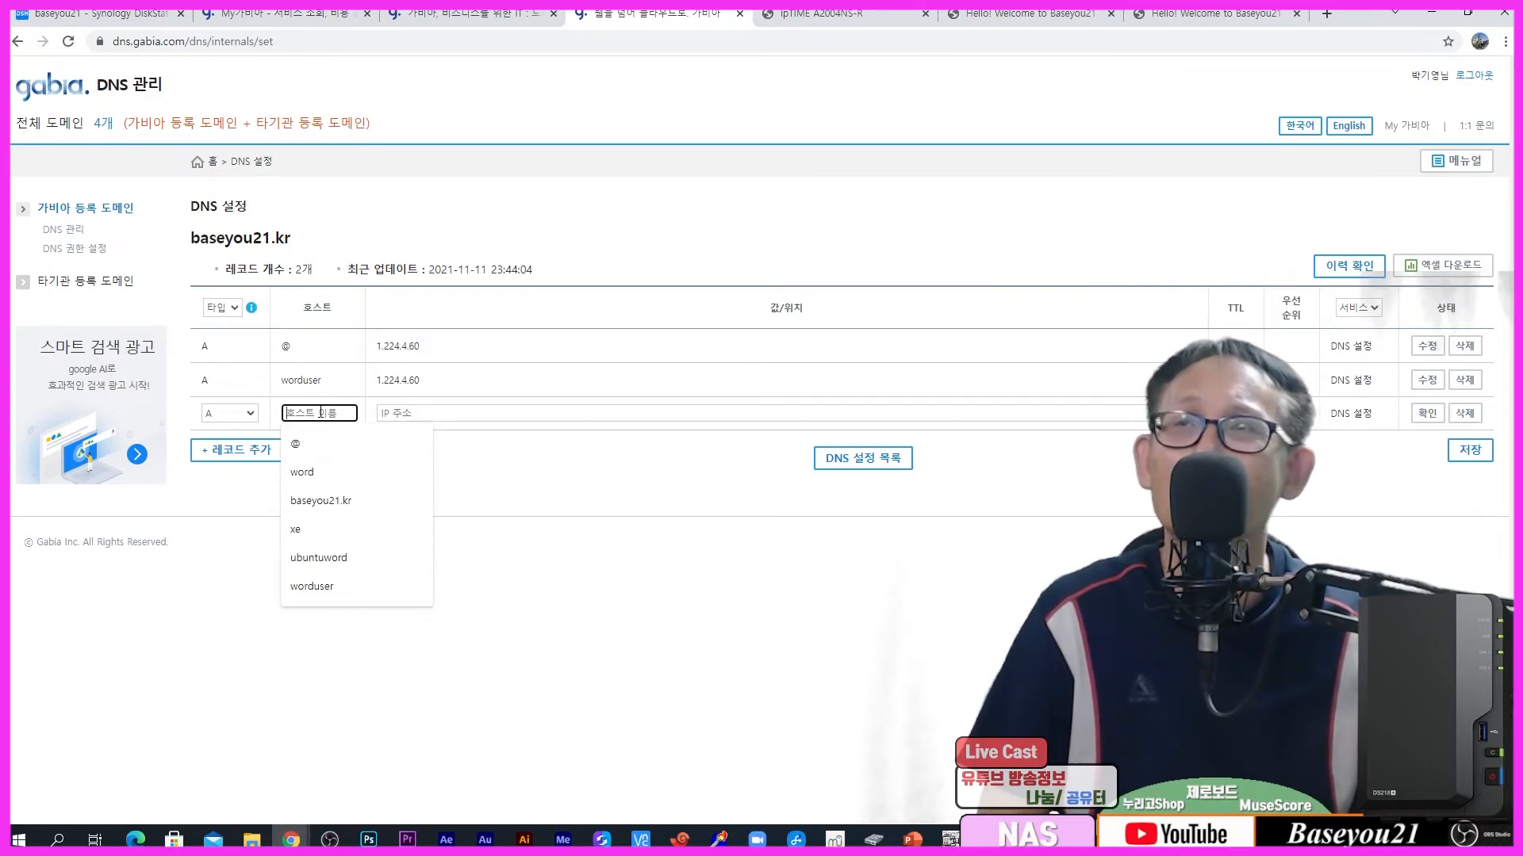
pyautogui.hotkey('ctrl', '1')
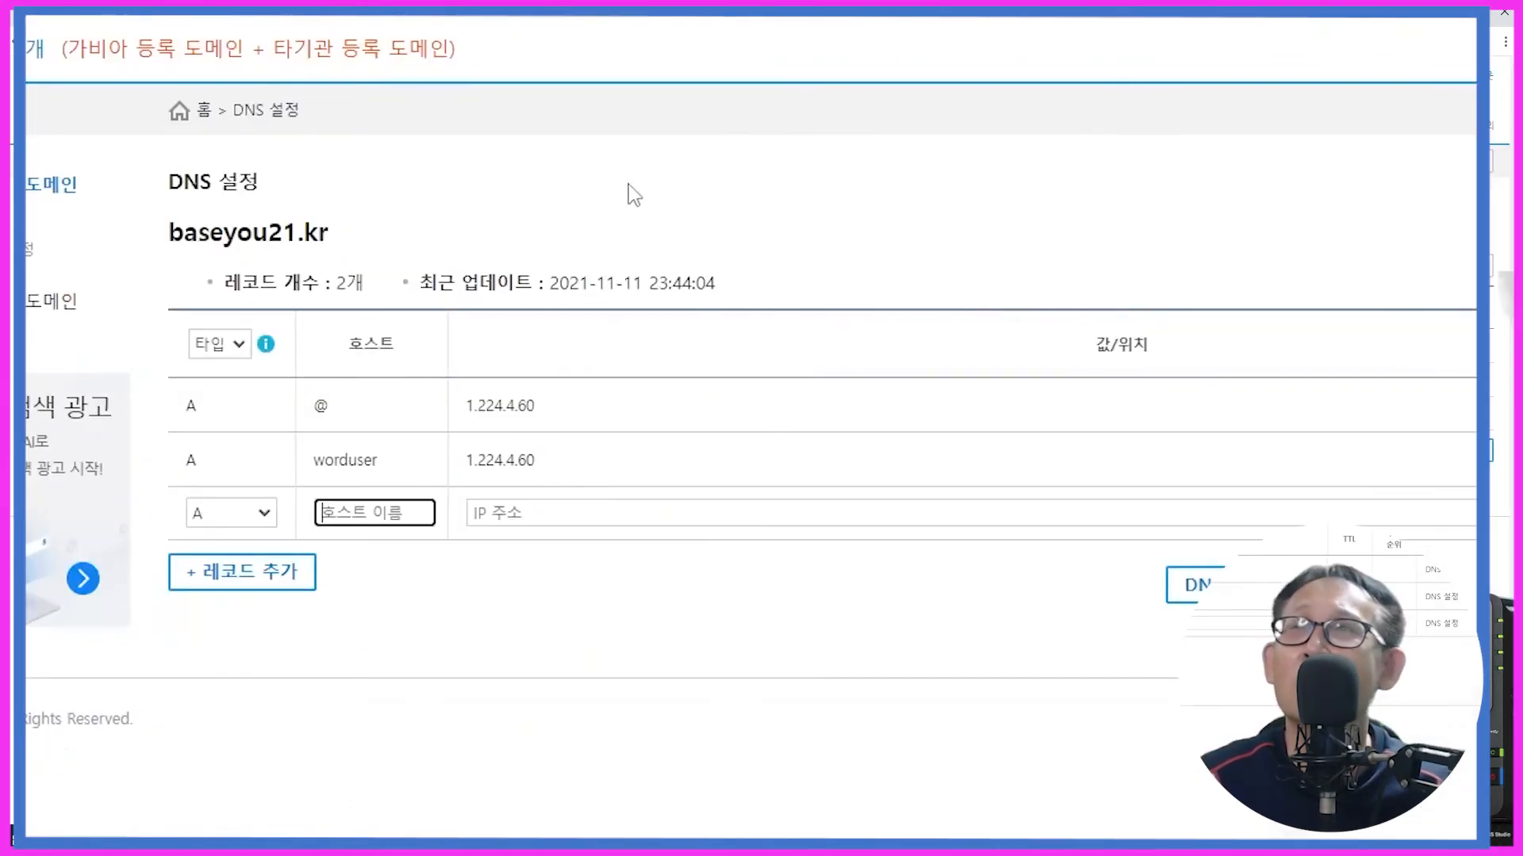
pyautogui.write('xeuser')
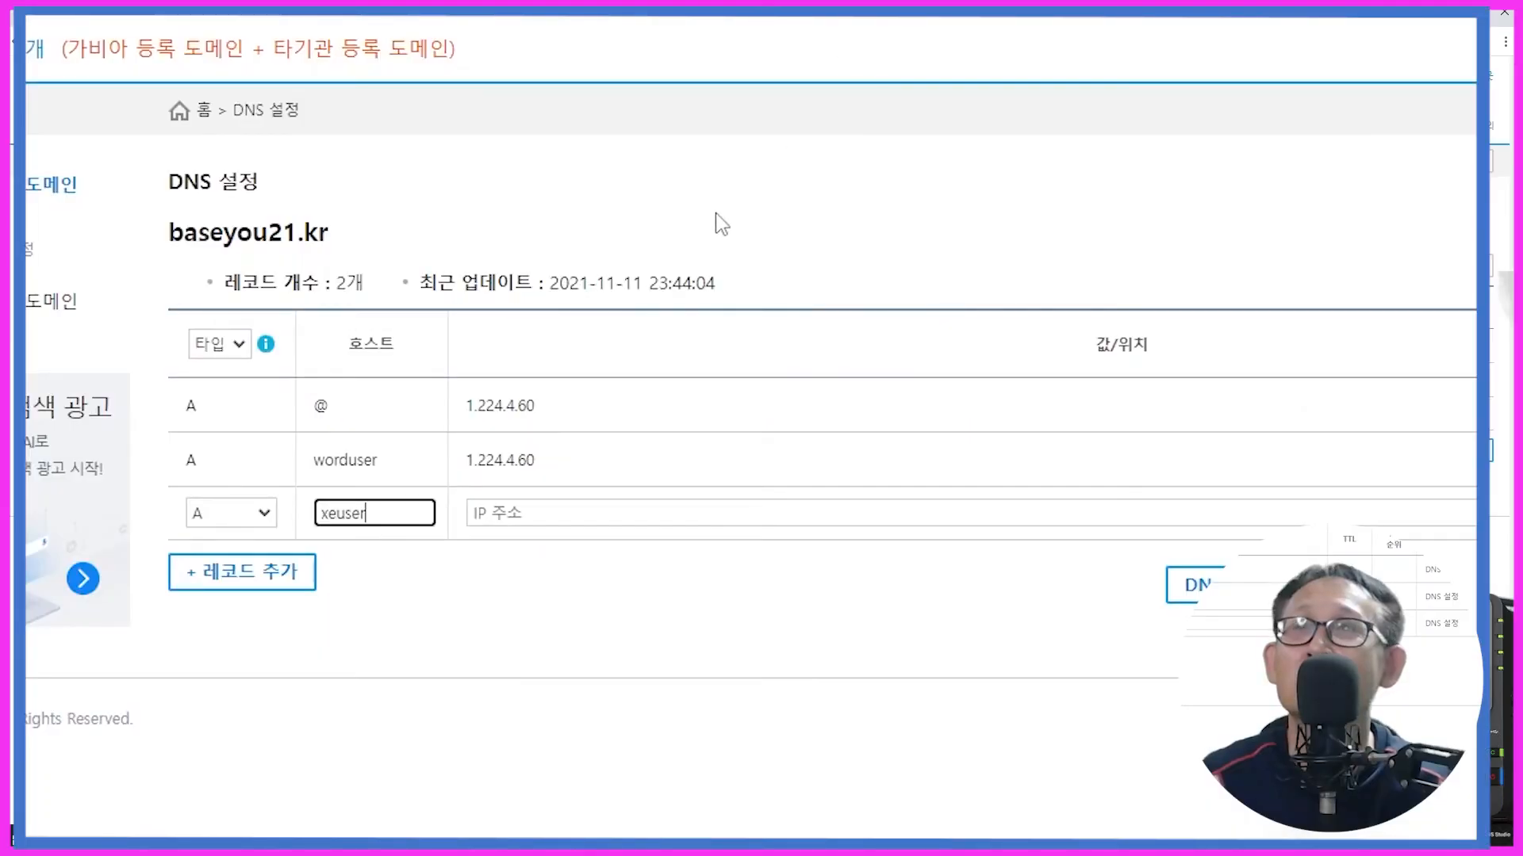
pyautogui.click(552, 514)
pyautogui.click(552, 514)
pyautogui.click(544, 560)
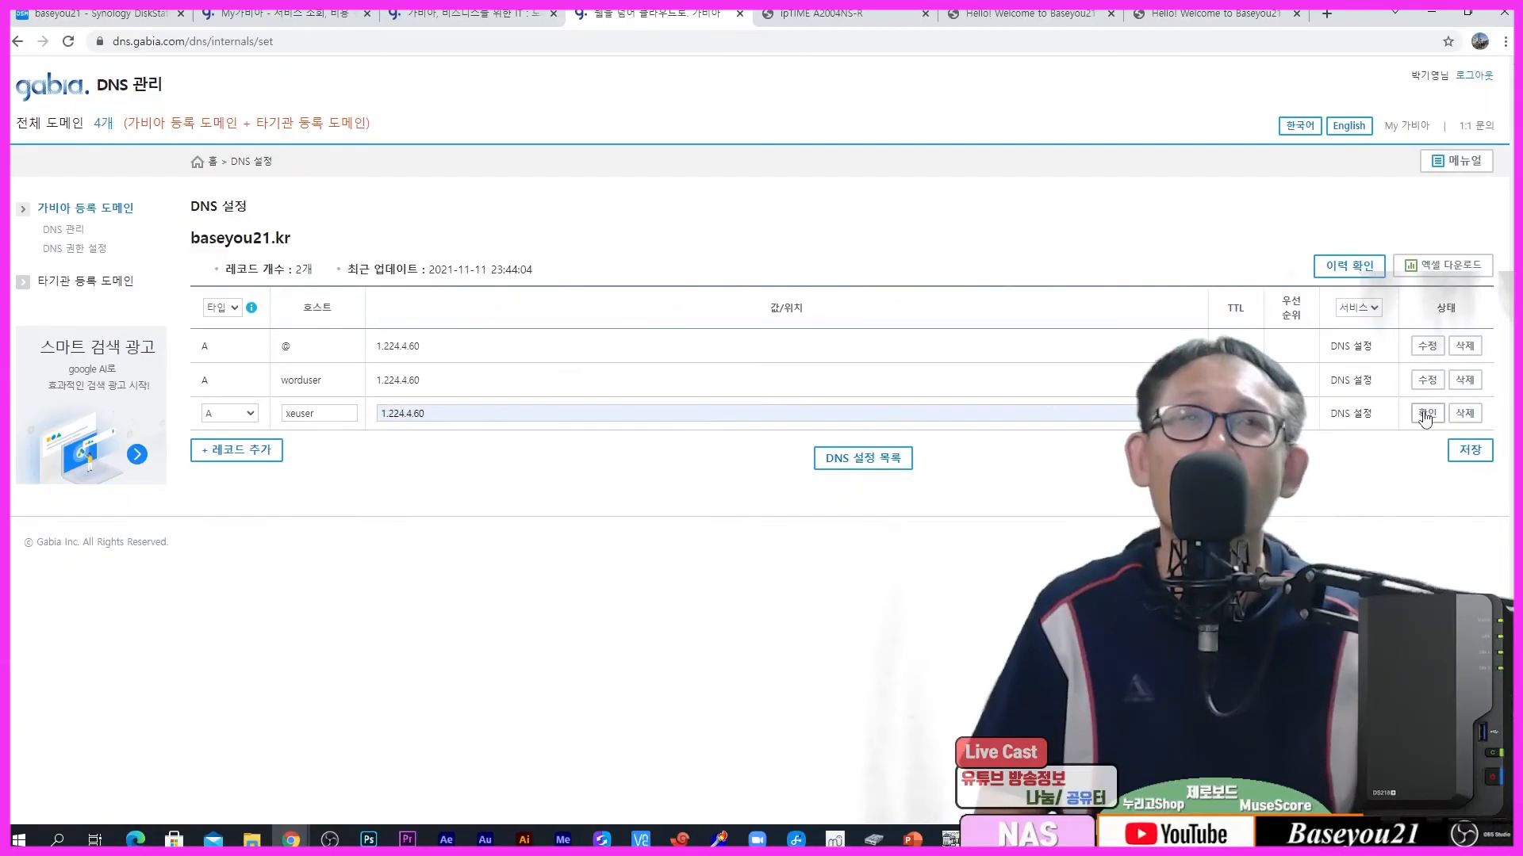
pyautogui.click(1427, 414)
# Step: Save the baseyou21.kr DNS records and dismiss the setup-complete notice
pyautogui.click(1469, 450)
pyautogui.press('Return')
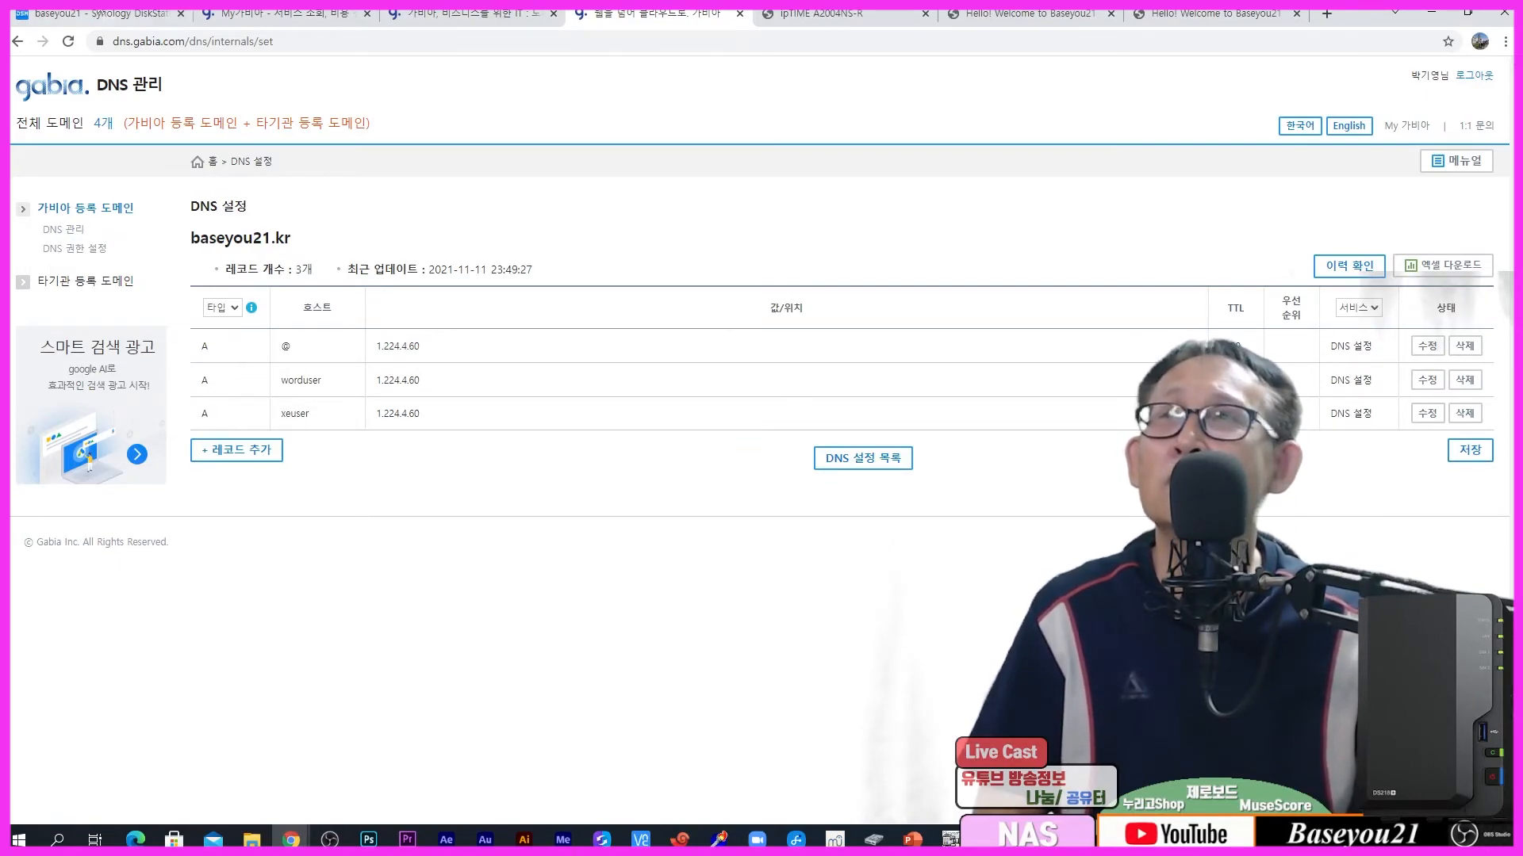
pyautogui.click(95, 14)
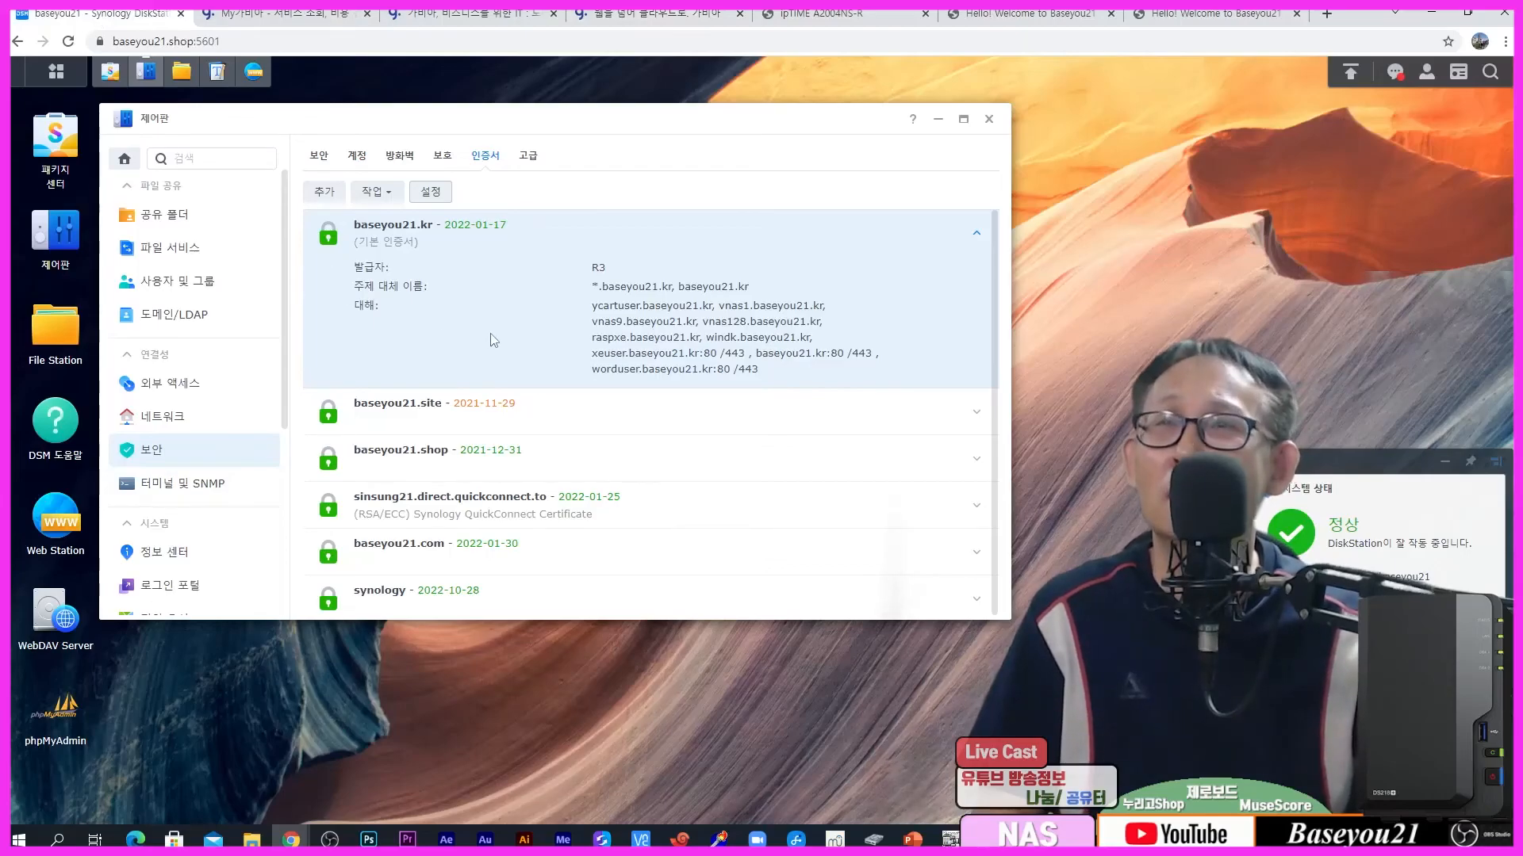
pyautogui.click(252, 72)
pyautogui.click(515, 336)
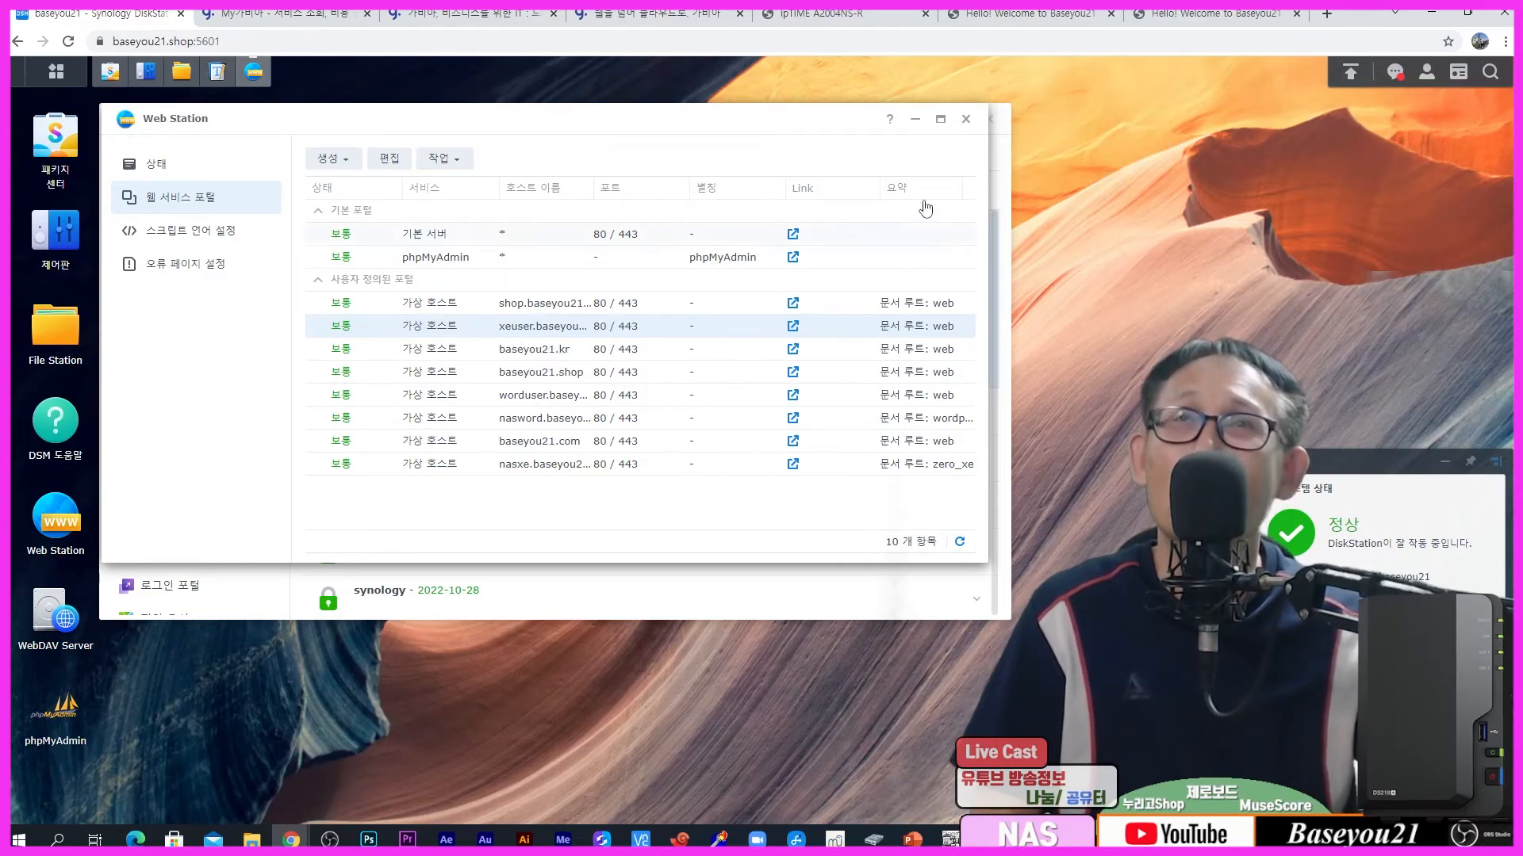
pyautogui.click(916, 123)
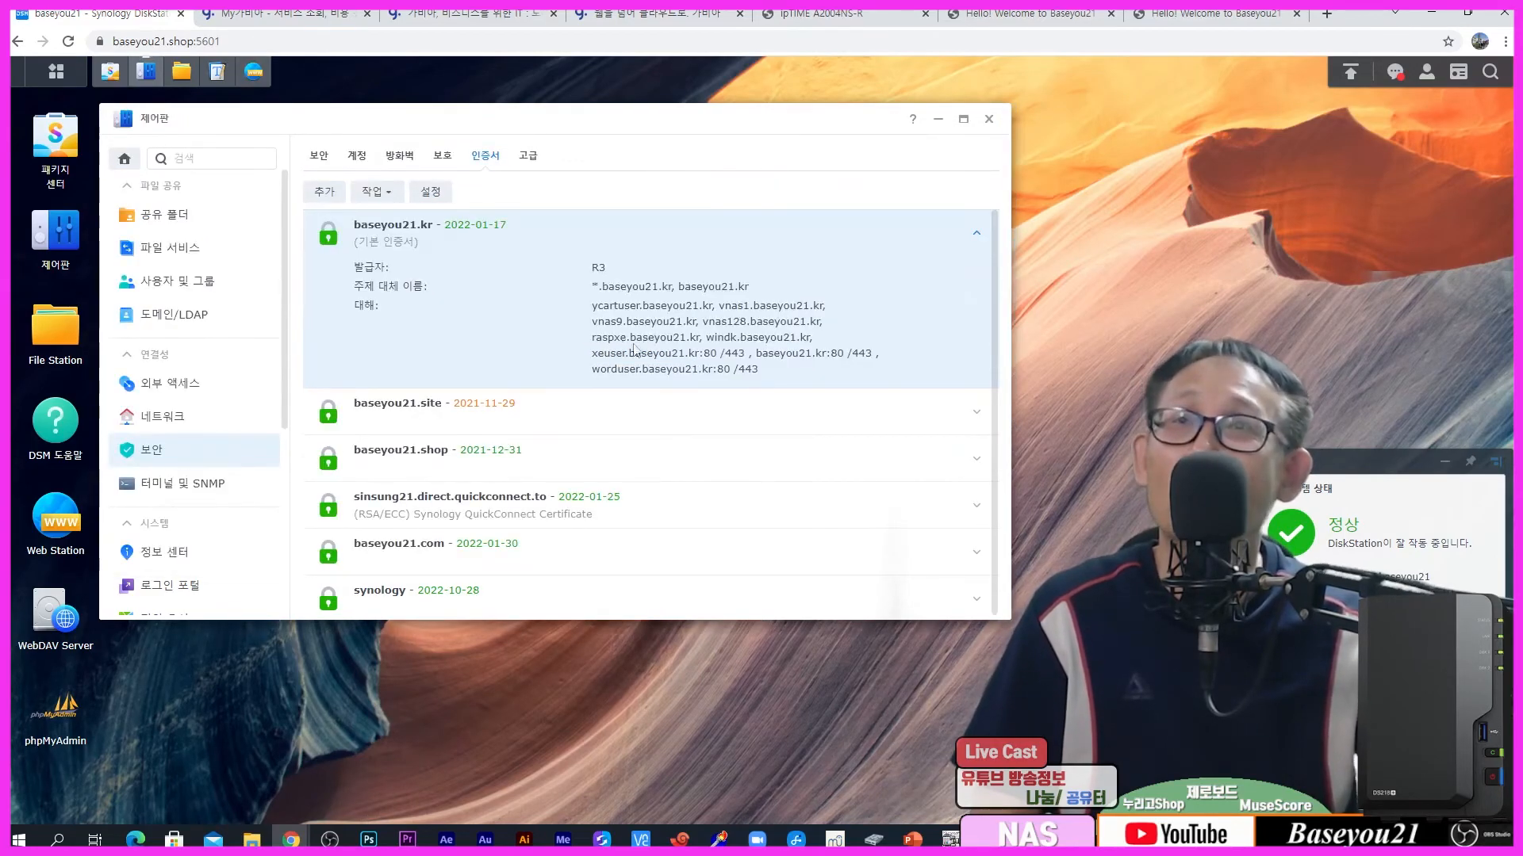
pyautogui.click(444, 196)
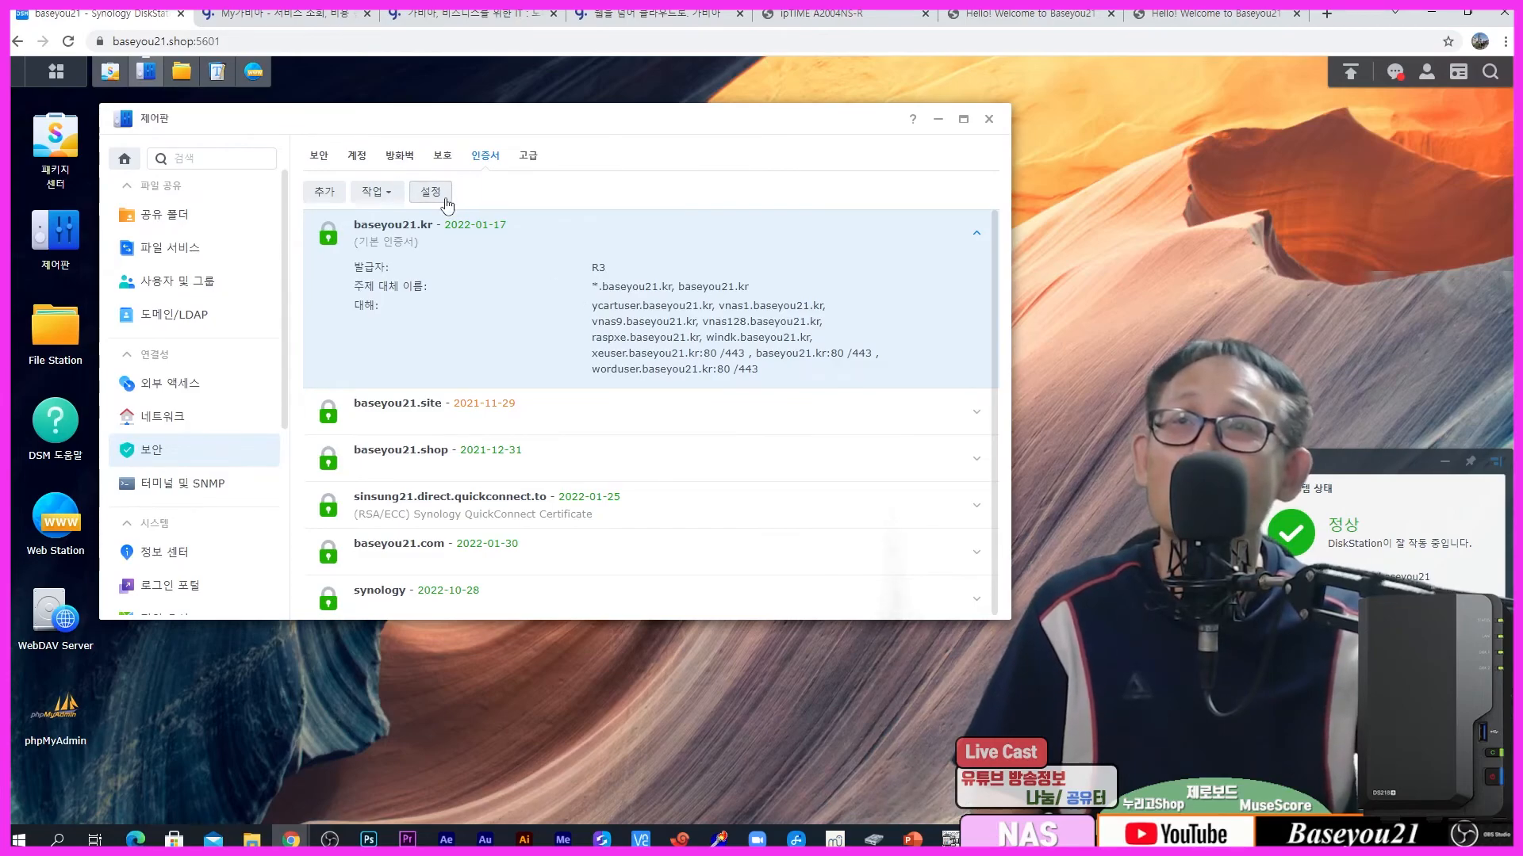
pyautogui.scroll(-3, 510, 374)
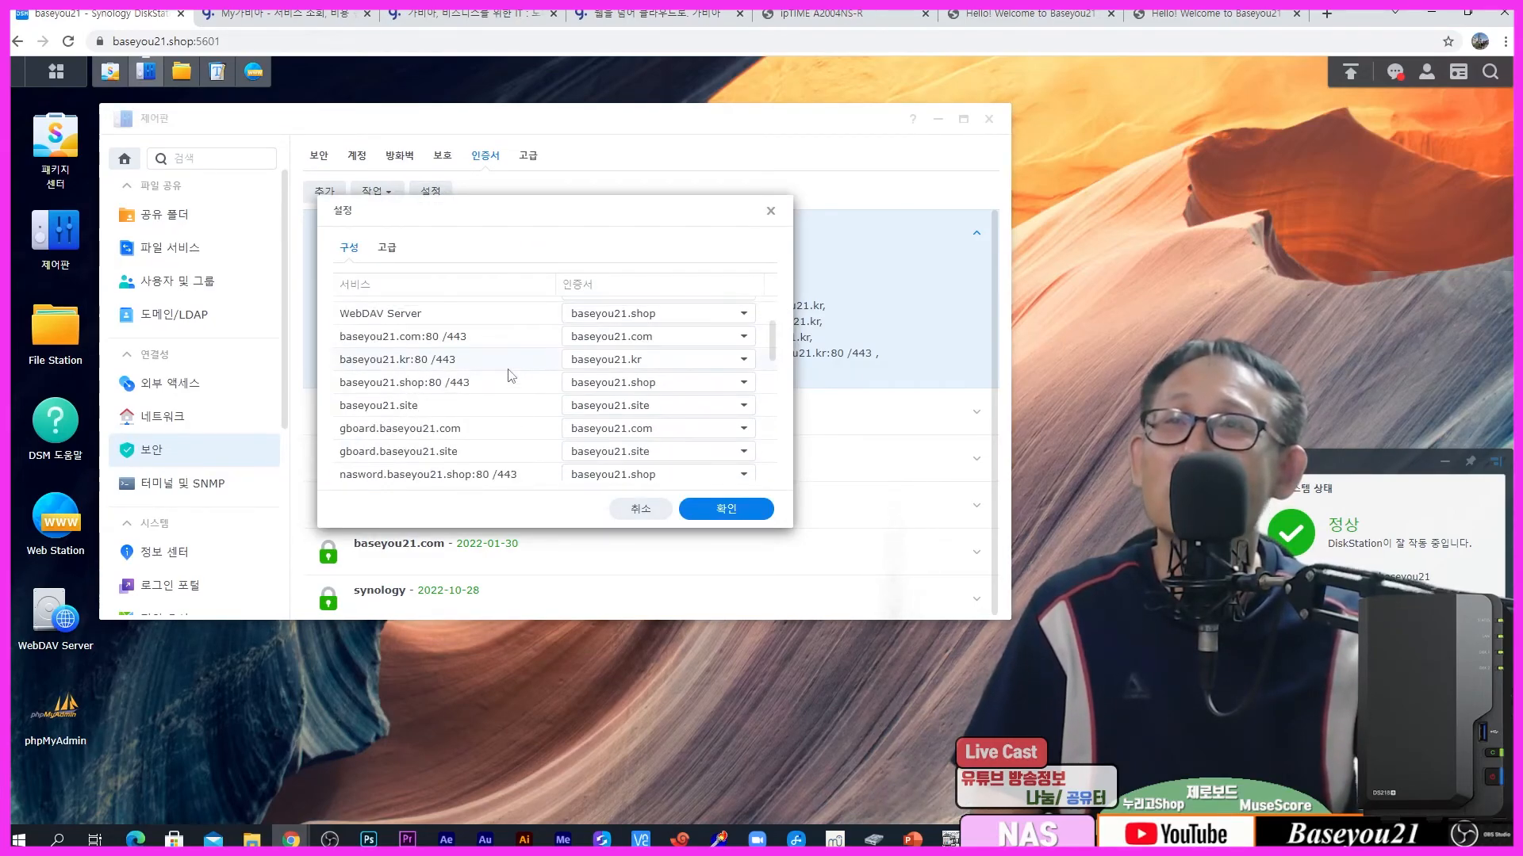
pyautogui.scroll(-10, 511, 374)
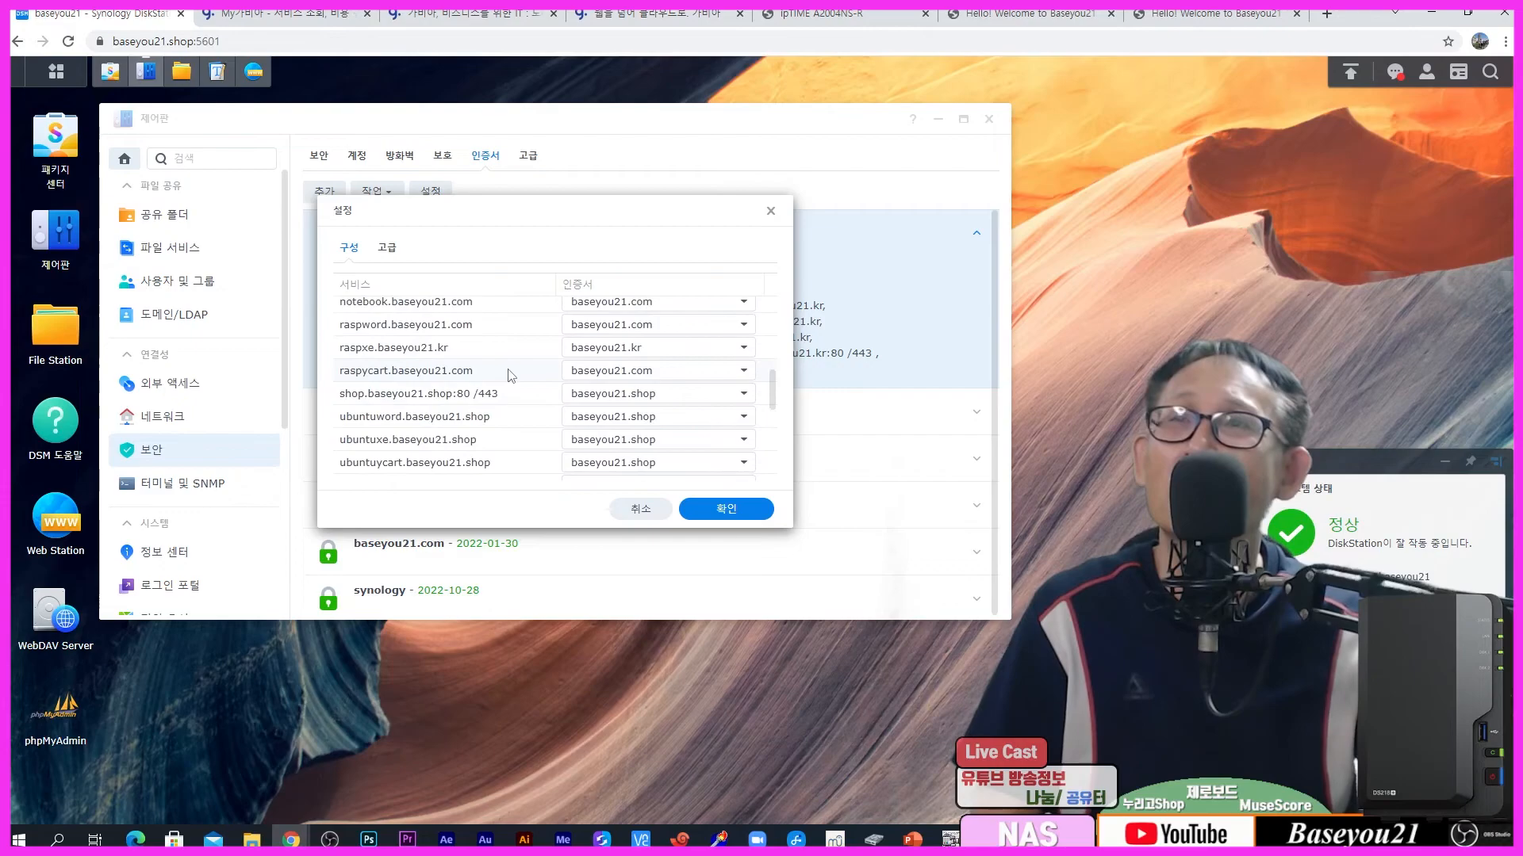
pyautogui.scroll(-5, 405, 446)
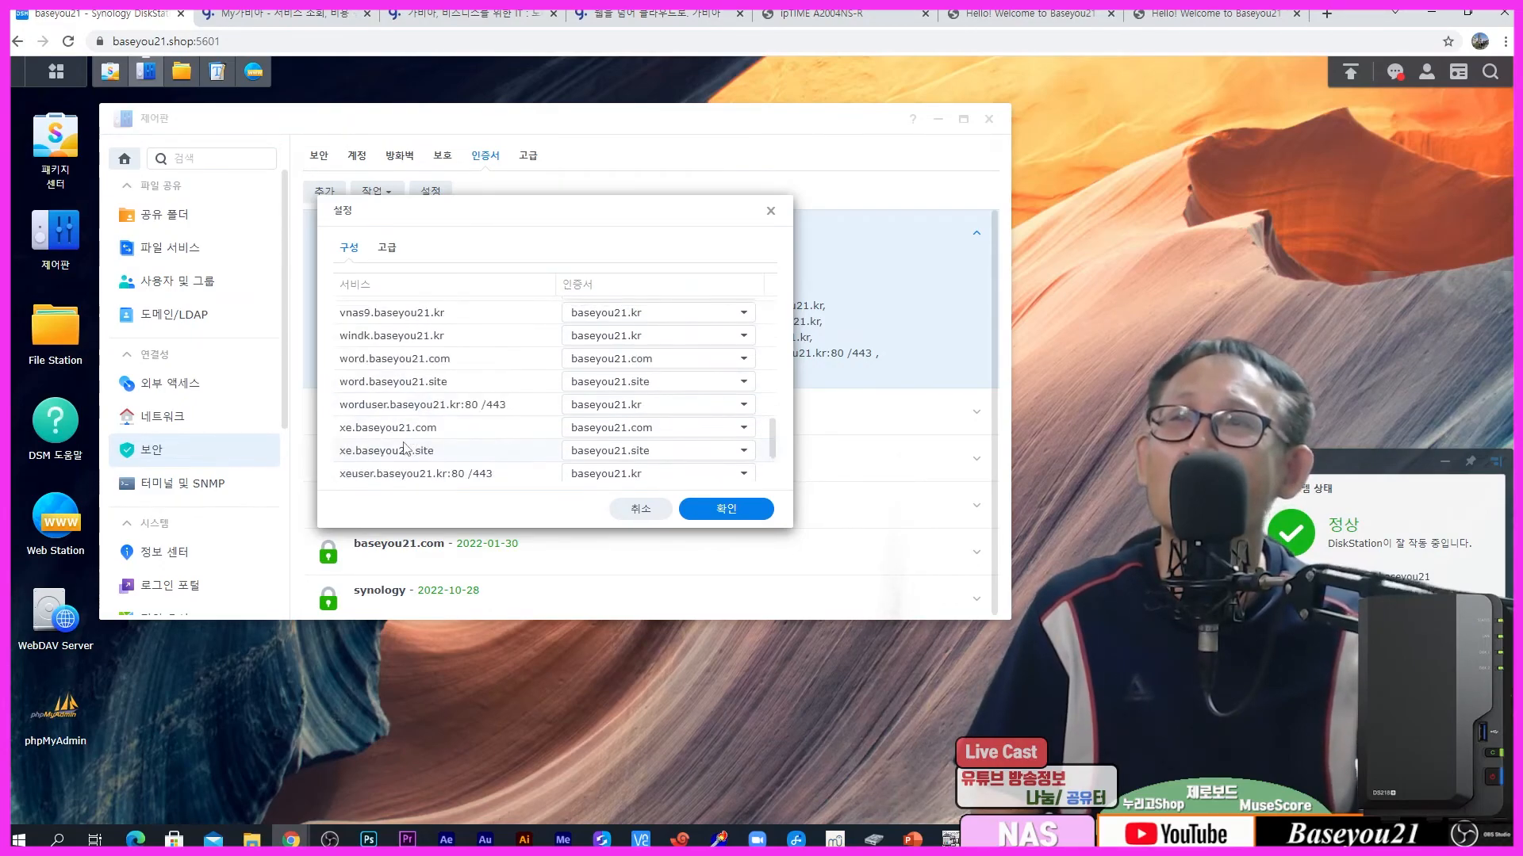
pyautogui.scroll(-1, 391, 458)
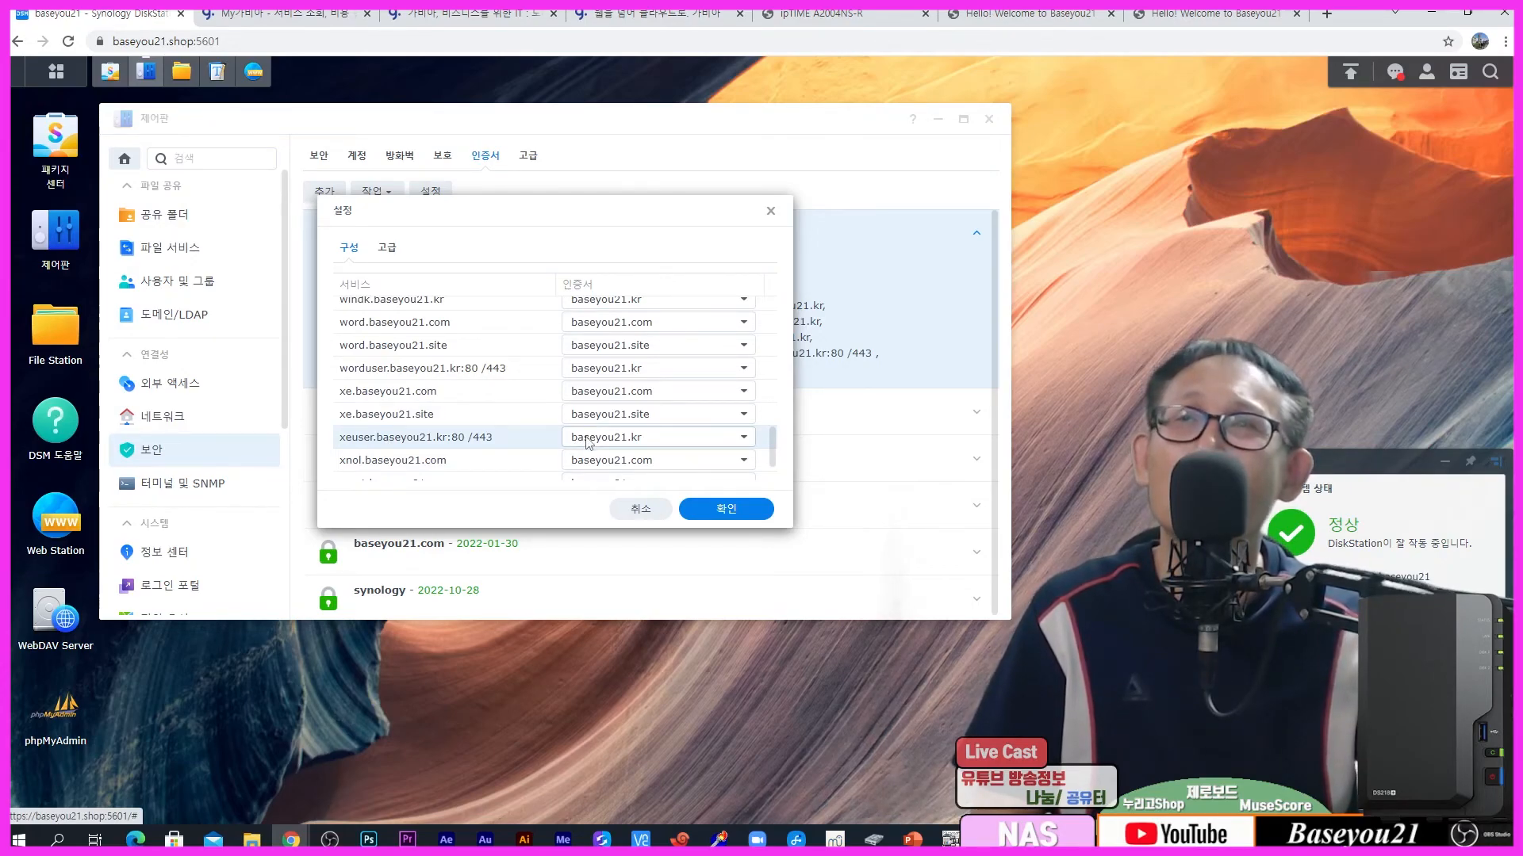
pyautogui.click(722, 508)
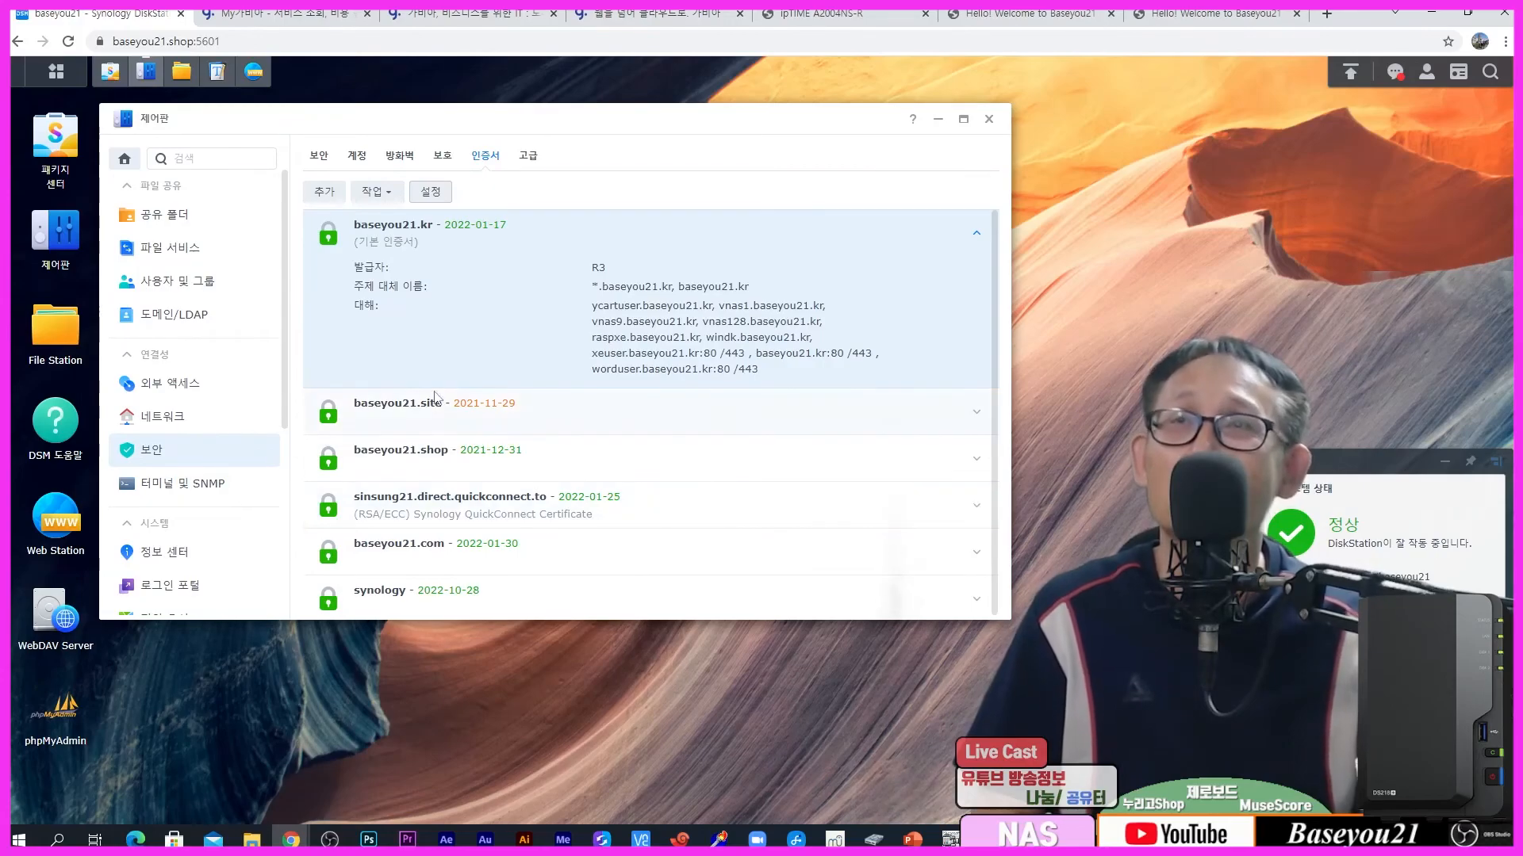
# Step: Open xeuser.baseyou21.kr in a new tab by editing the copied worduser address
pyautogui.click(1249, 15)
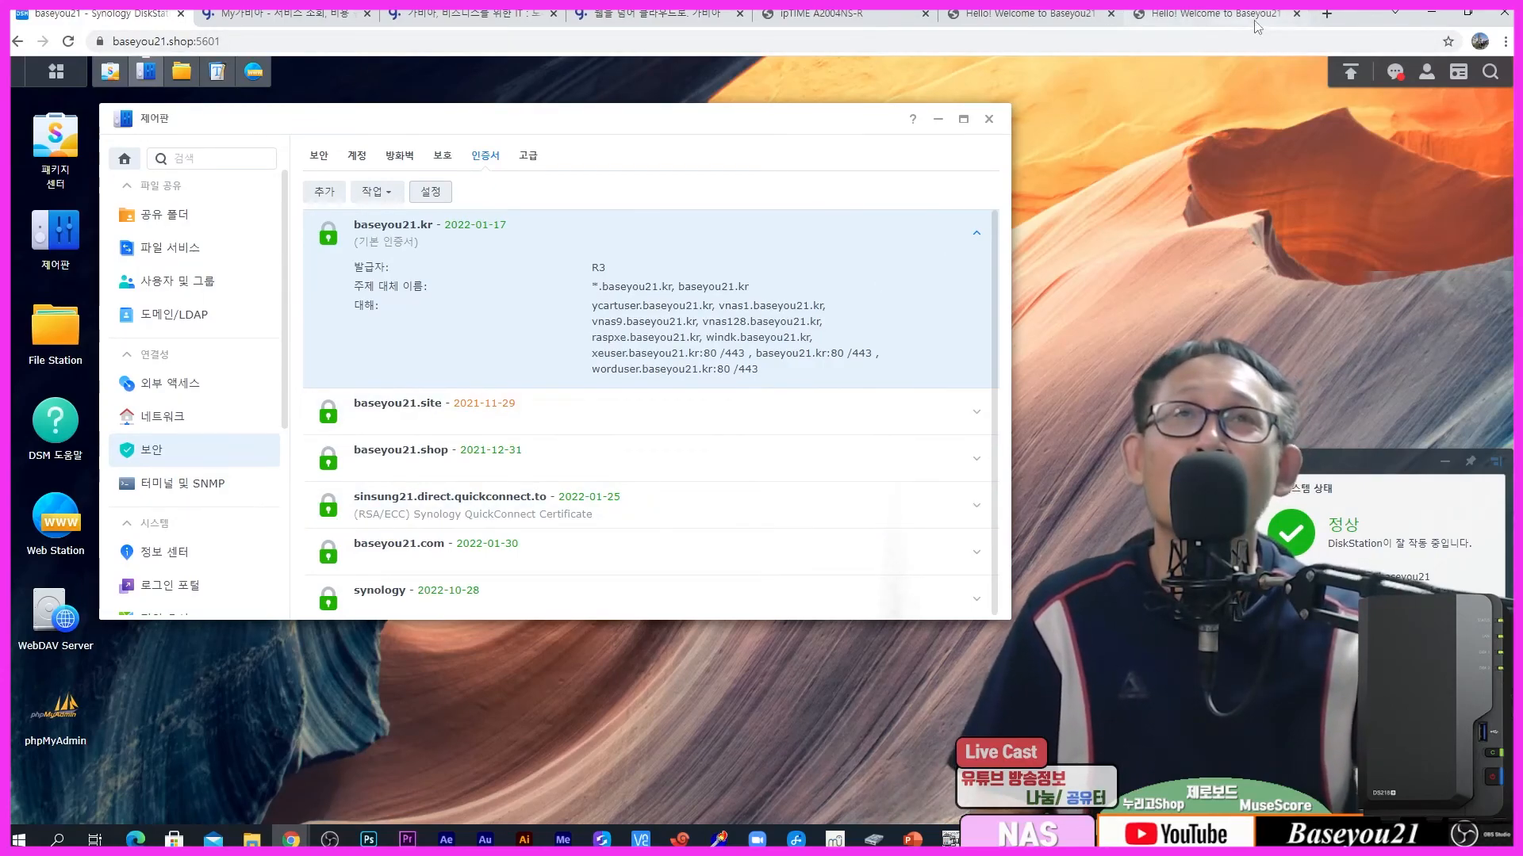
pyautogui.click(223, 42)
pyautogui.hotkey('ctrl', 'c')
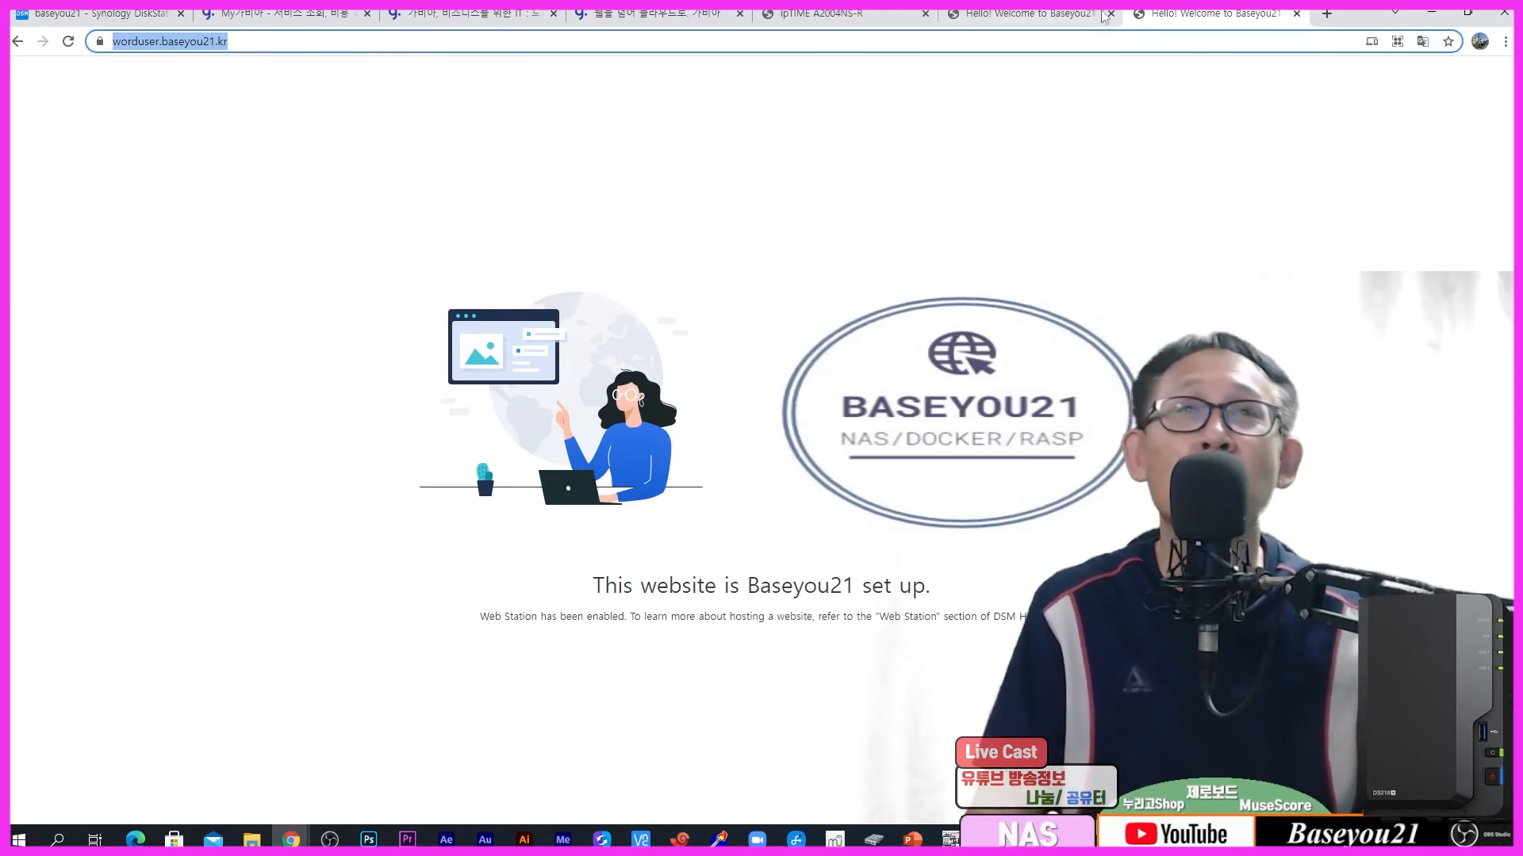
pyautogui.click(1326, 15)
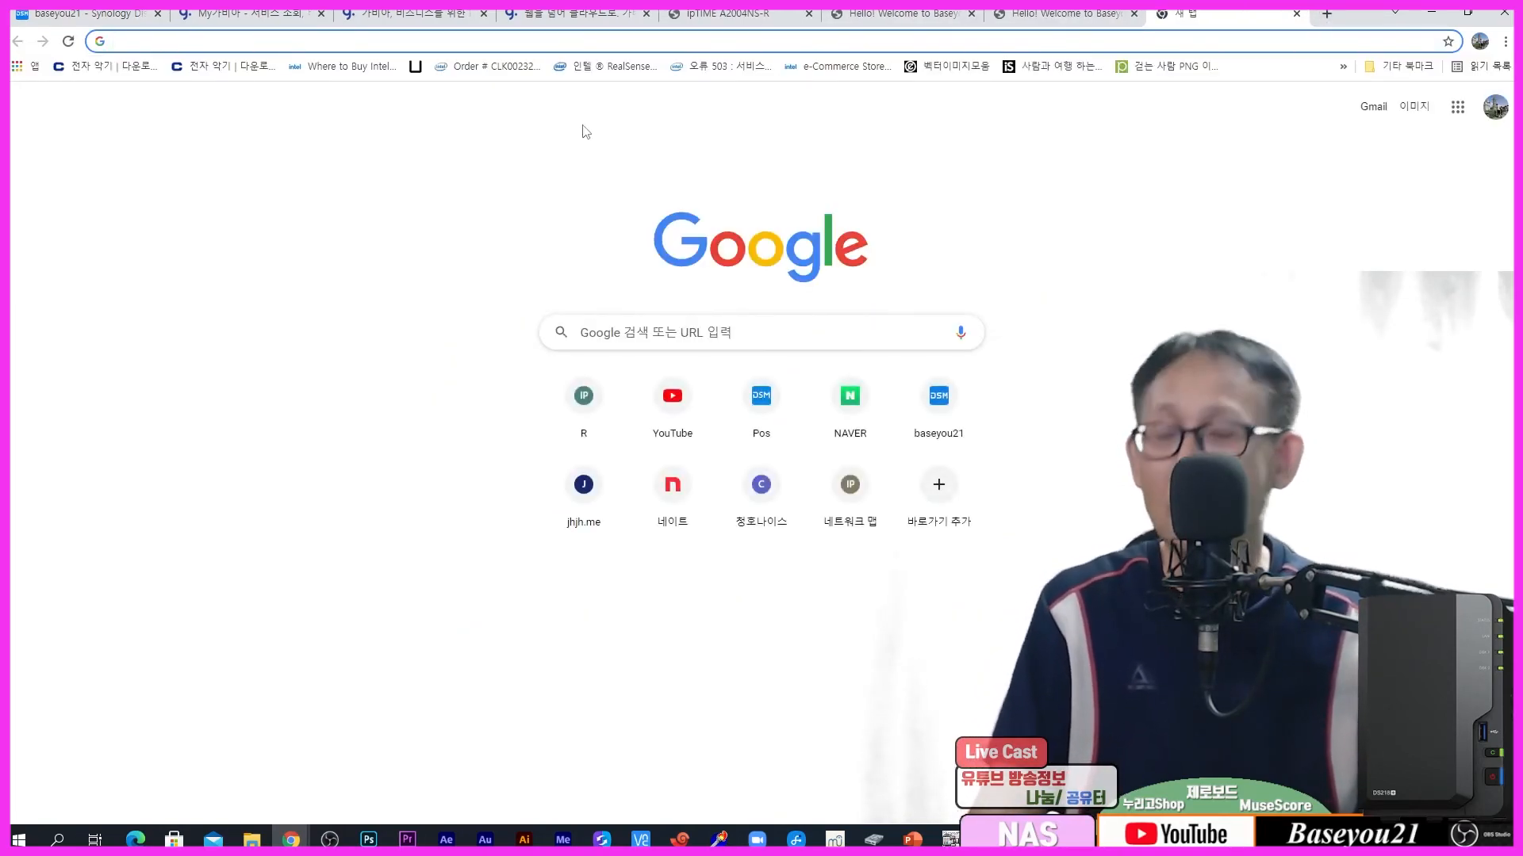
pyautogui.hotkey('ctrl', 'v')
pyautogui.moveTo(162, 41); pyautogui.dragTo(179, 44)
pyautogui.write('xe')
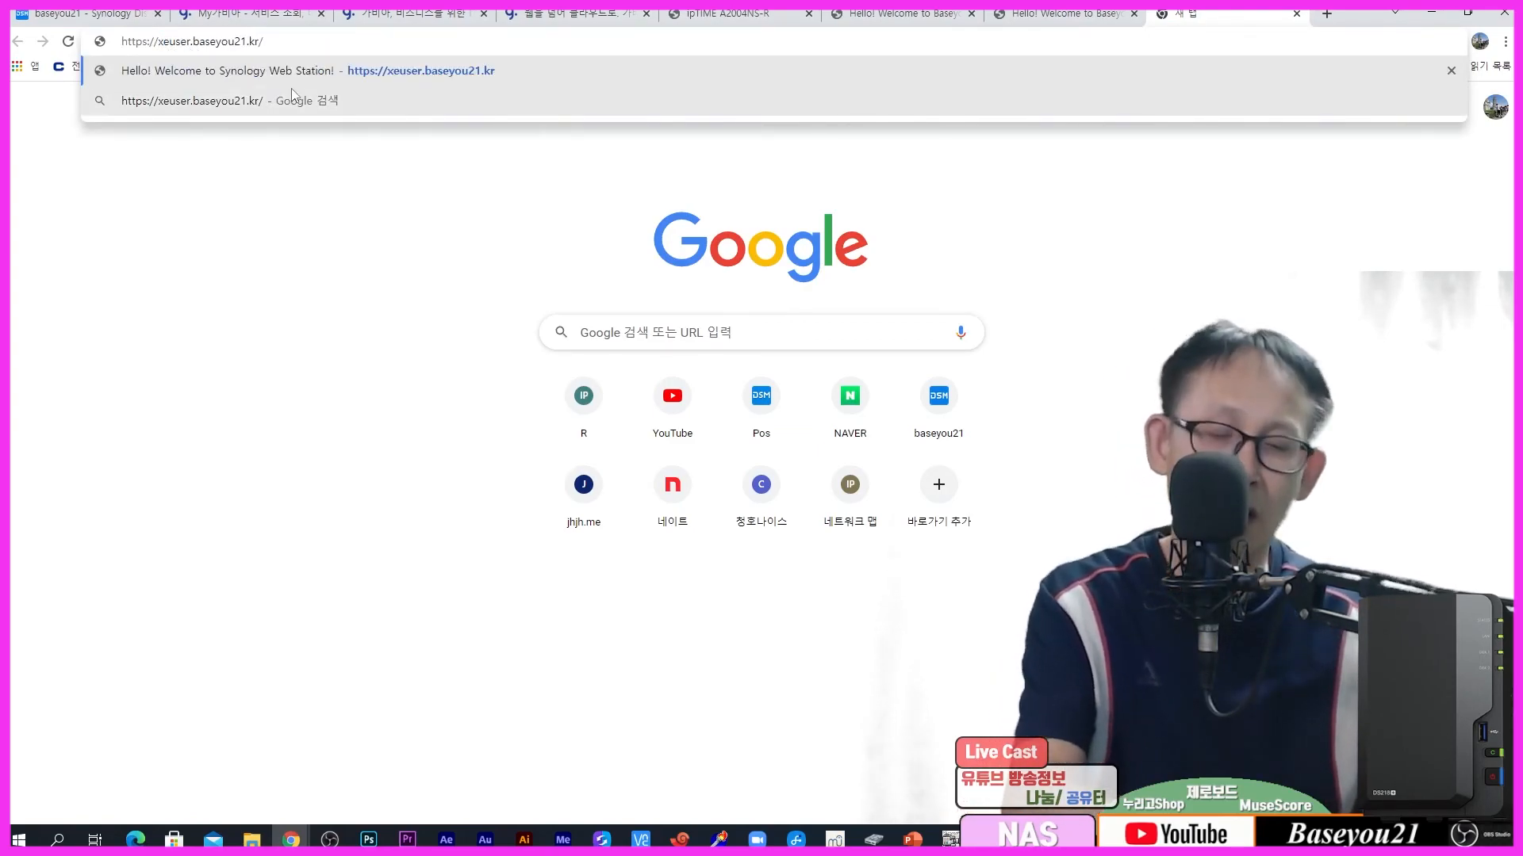
pyautogui.press('Return')
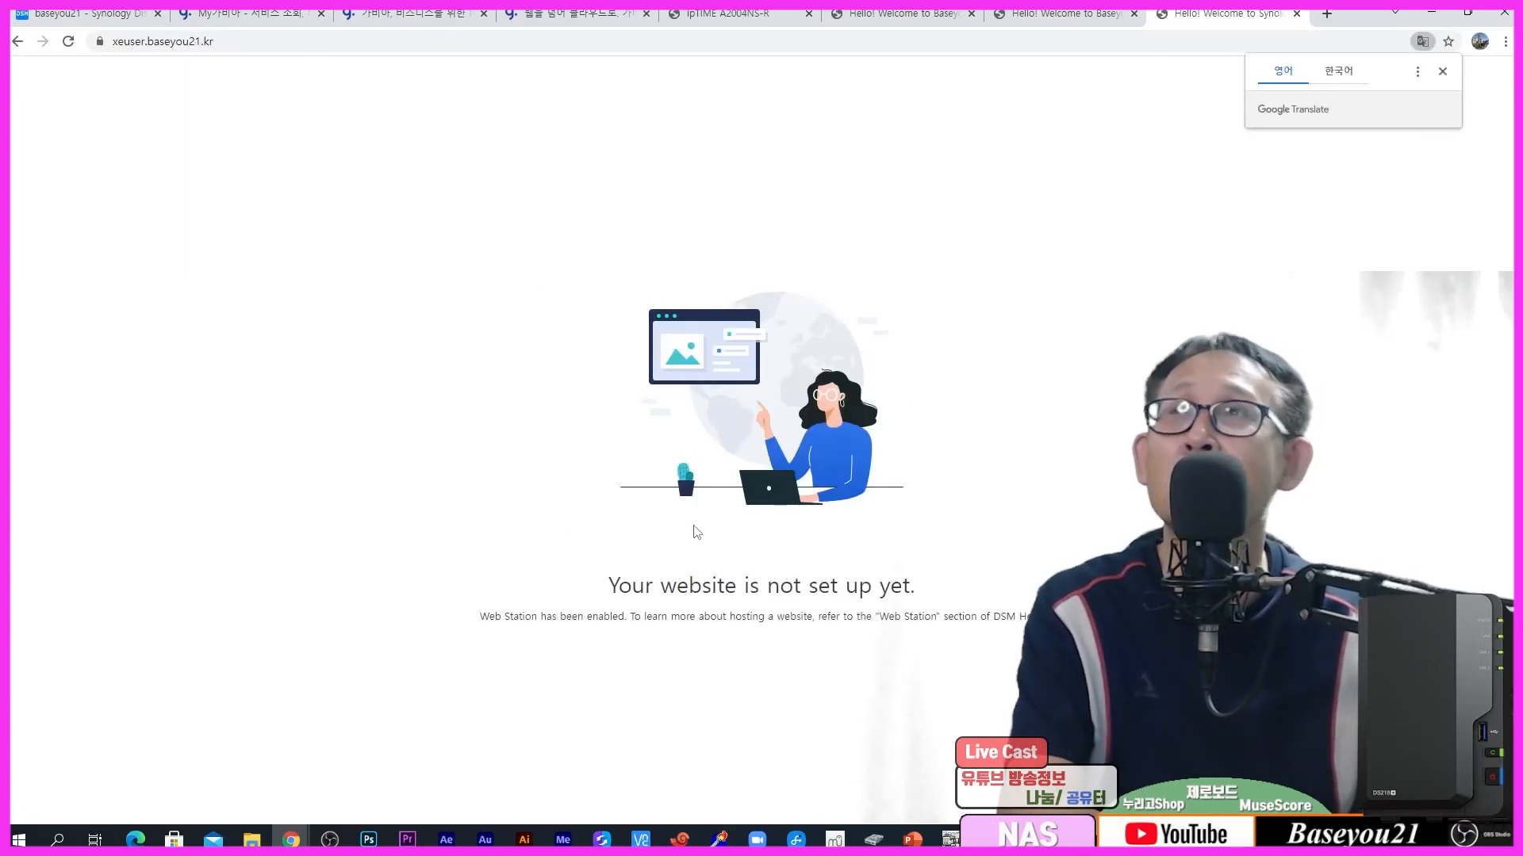
# Step: Reload xeuser.baseyou21.kr until the Baseyou21 set-up page appears
pyautogui.click(208, 38)
pyautogui.press('End')
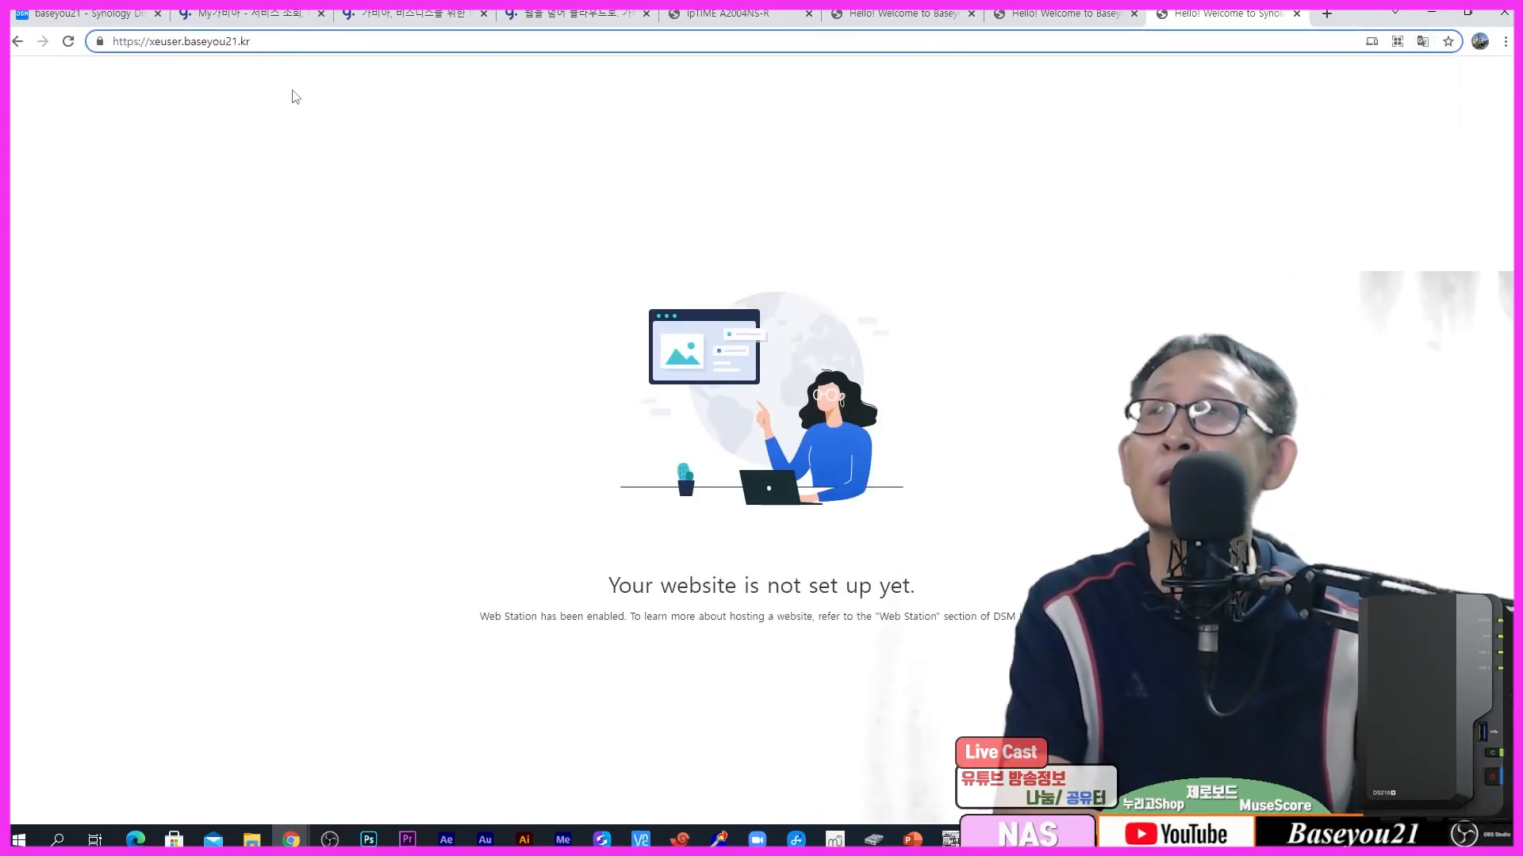
pyautogui.click(68, 42)
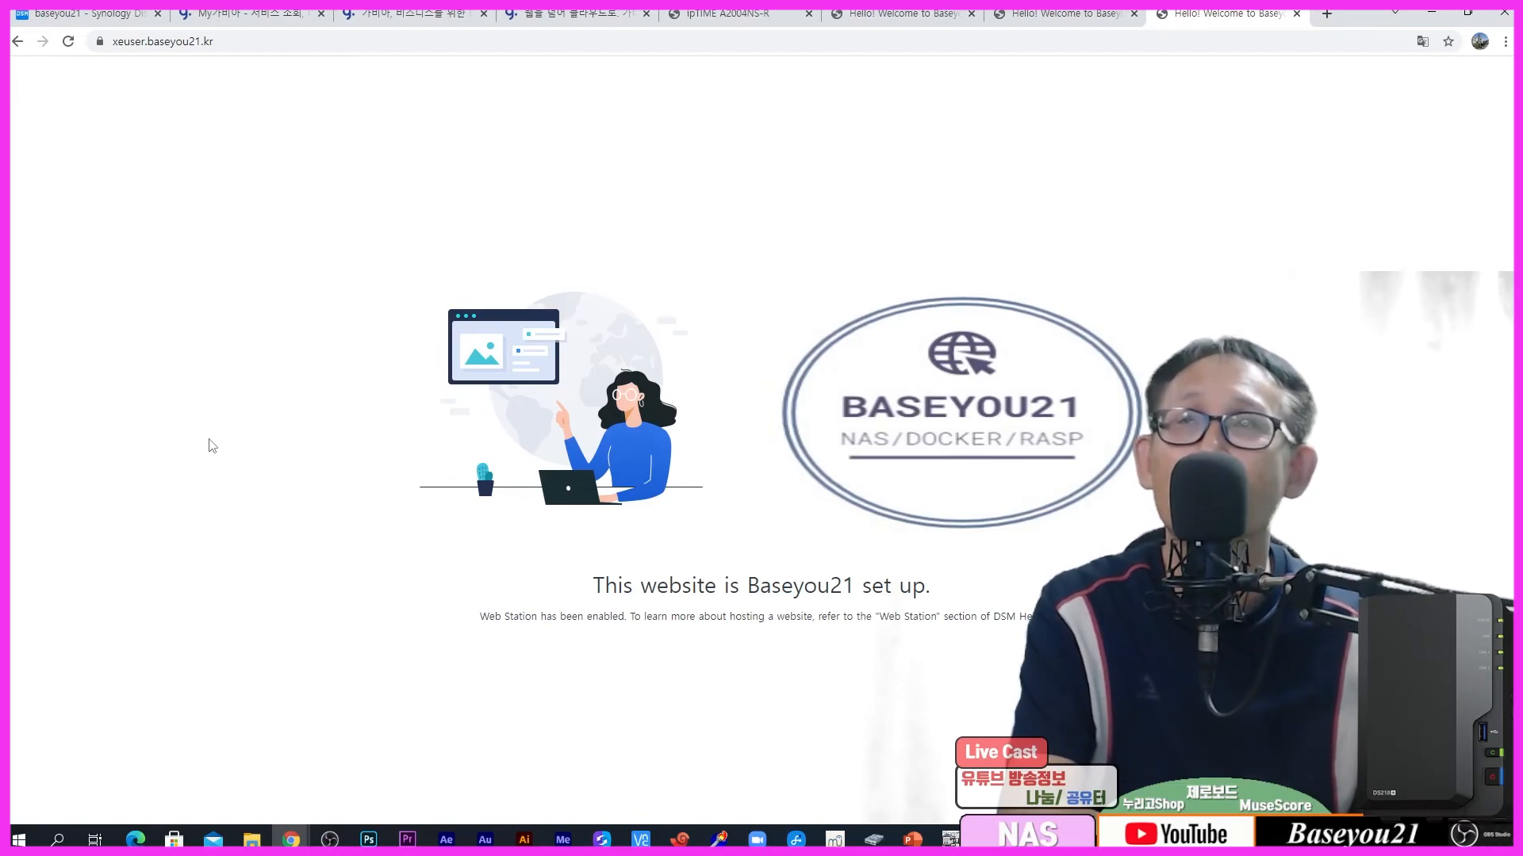
pyautogui.click(570, 14)
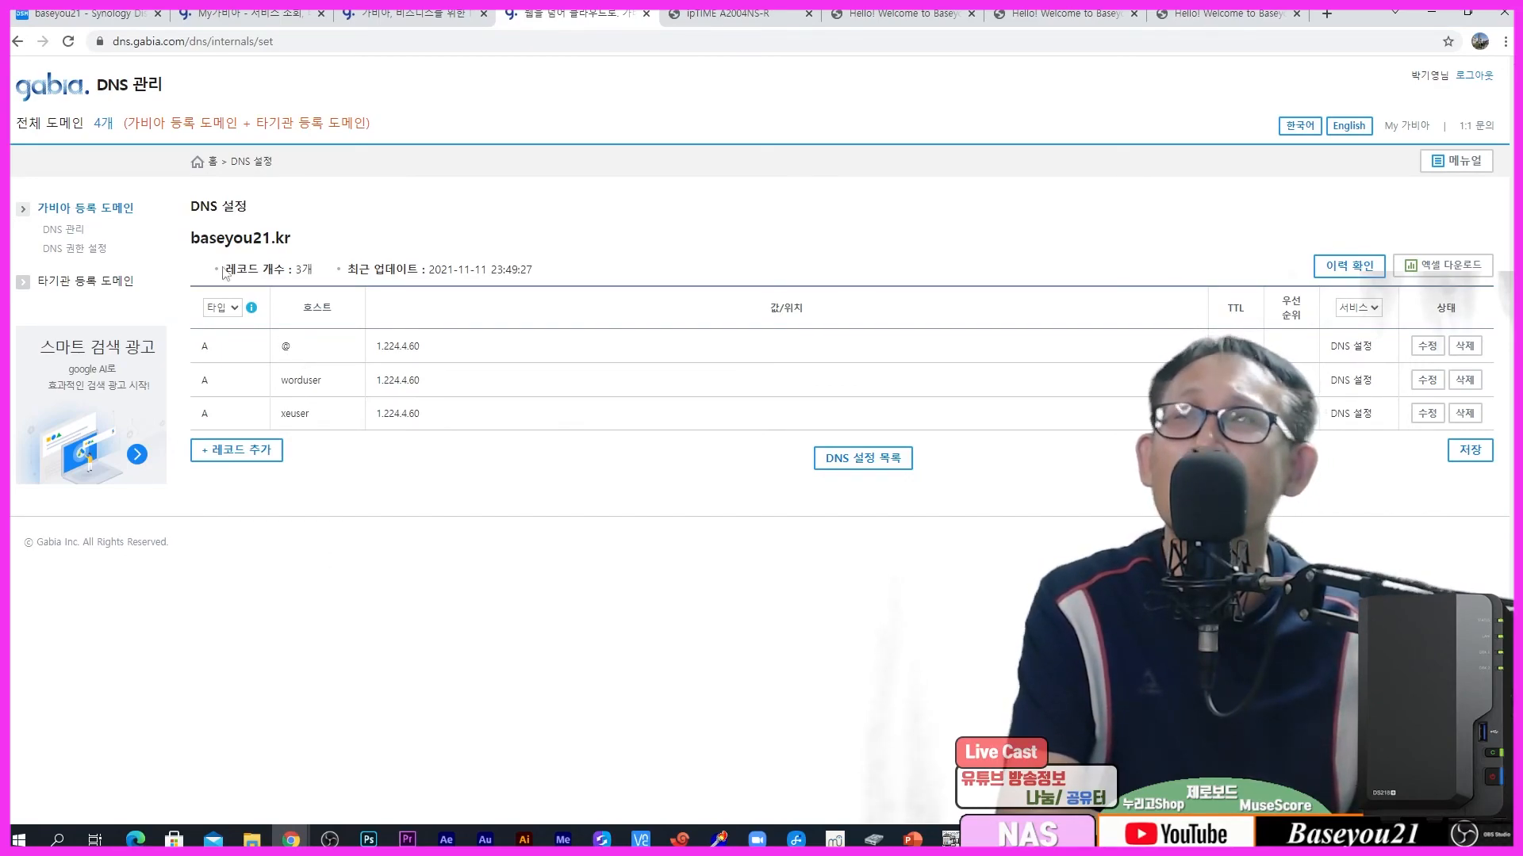
# Step: Check the baseyou21.kr domain heading in Gabia, then settle on the DSM certificate list
pyautogui.moveTo(182, 238); pyautogui.dragTo(325, 247)
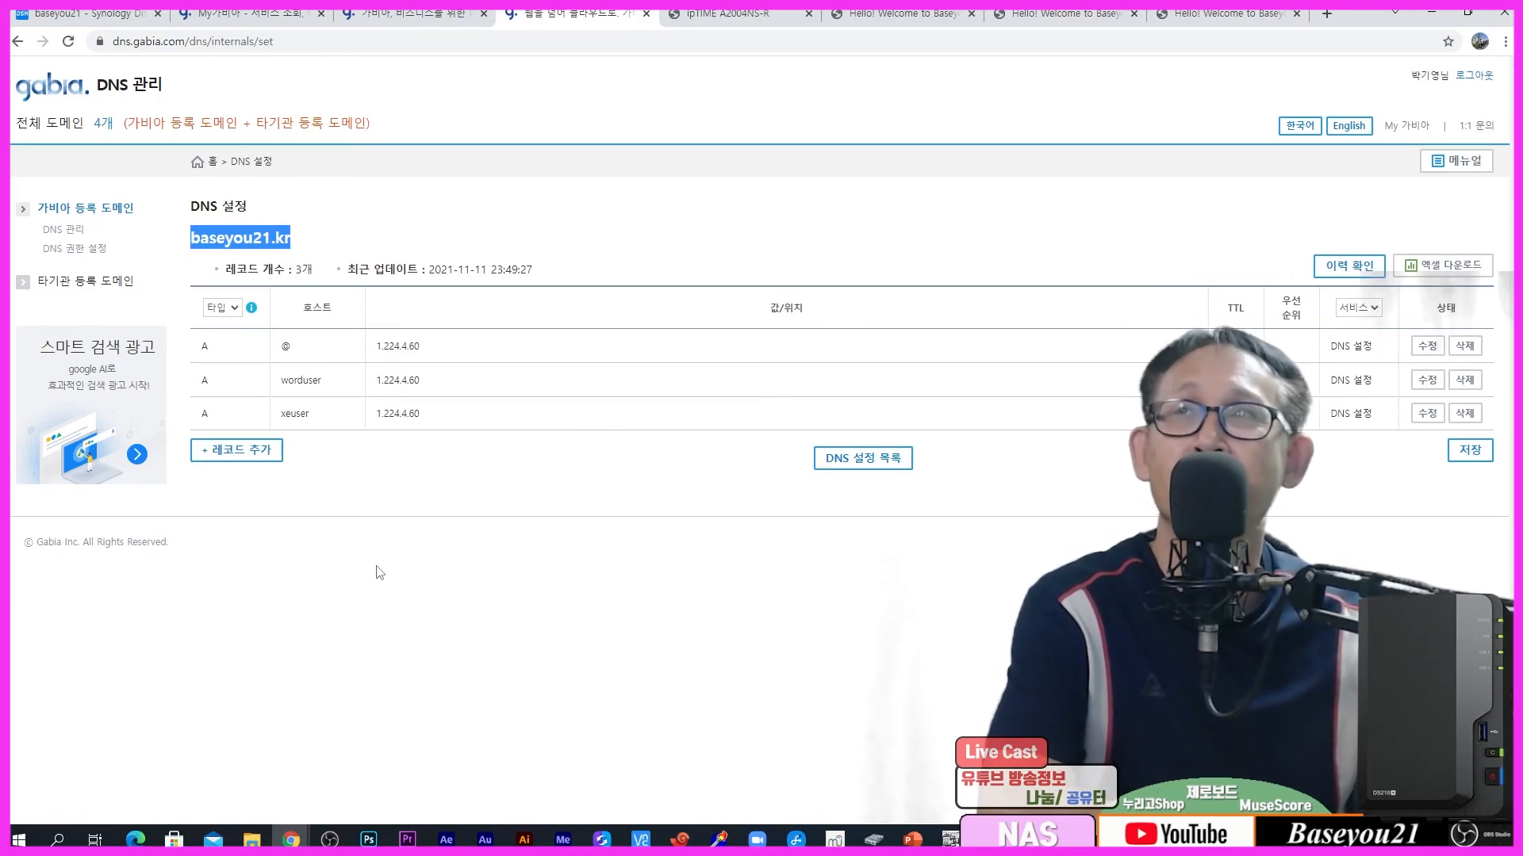
pyautogui.click(91, 14)
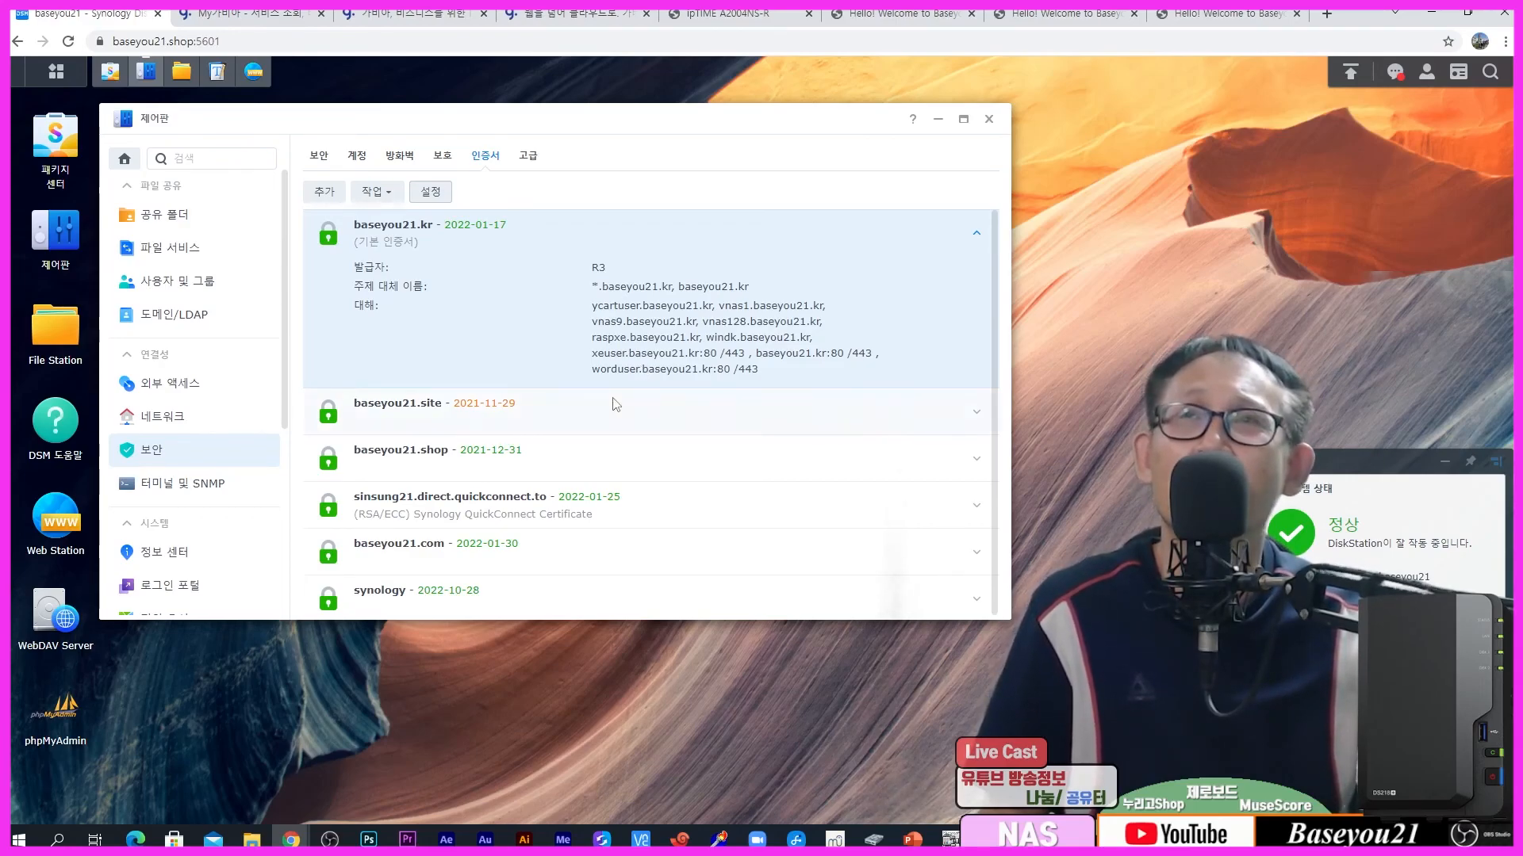
pyautogui.click(564, 23)
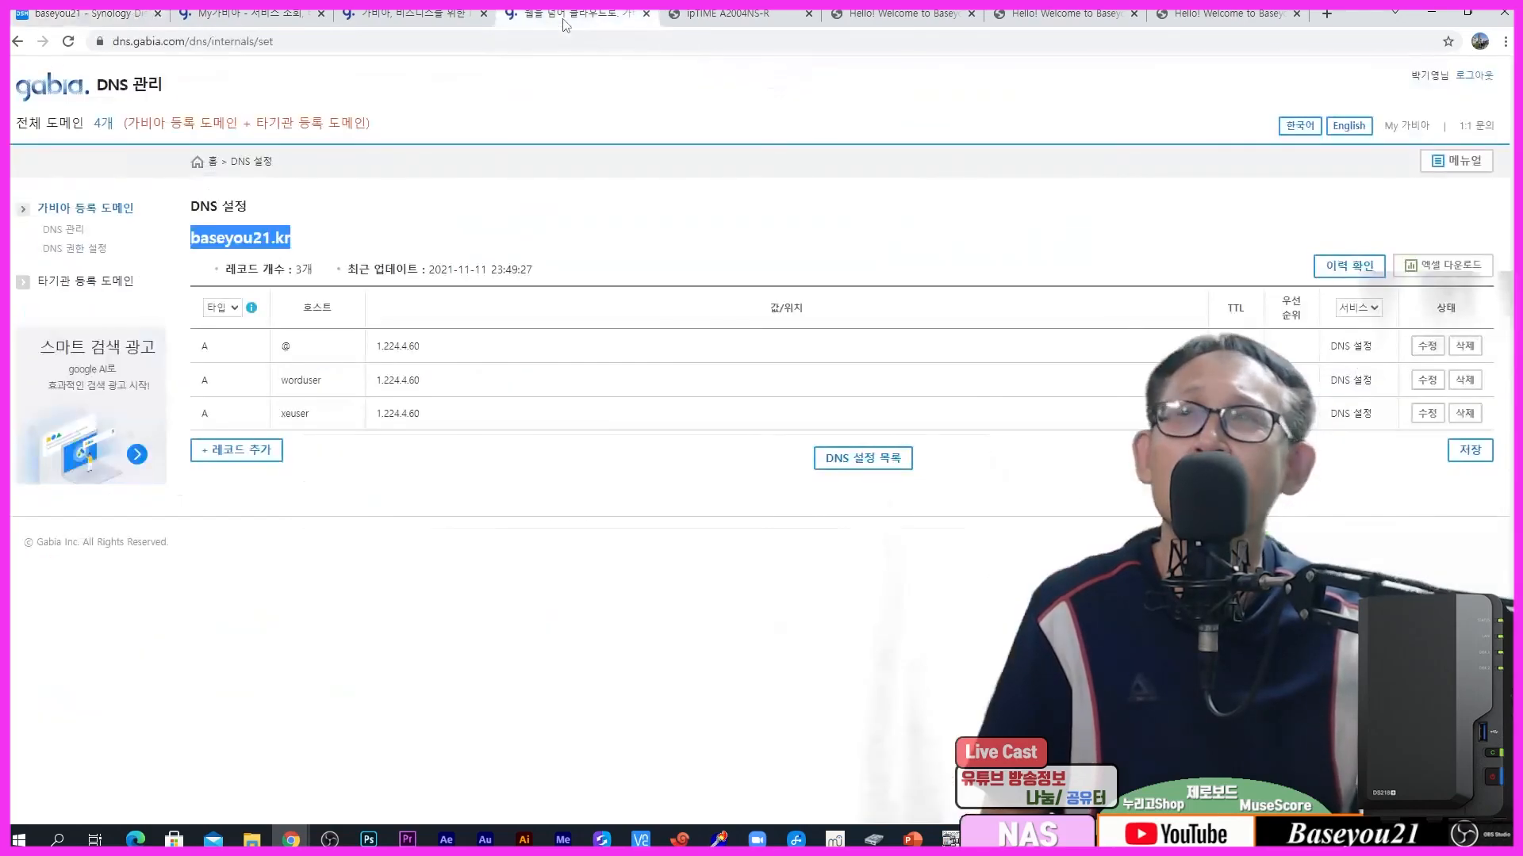
pyautogui.click(493, 224)
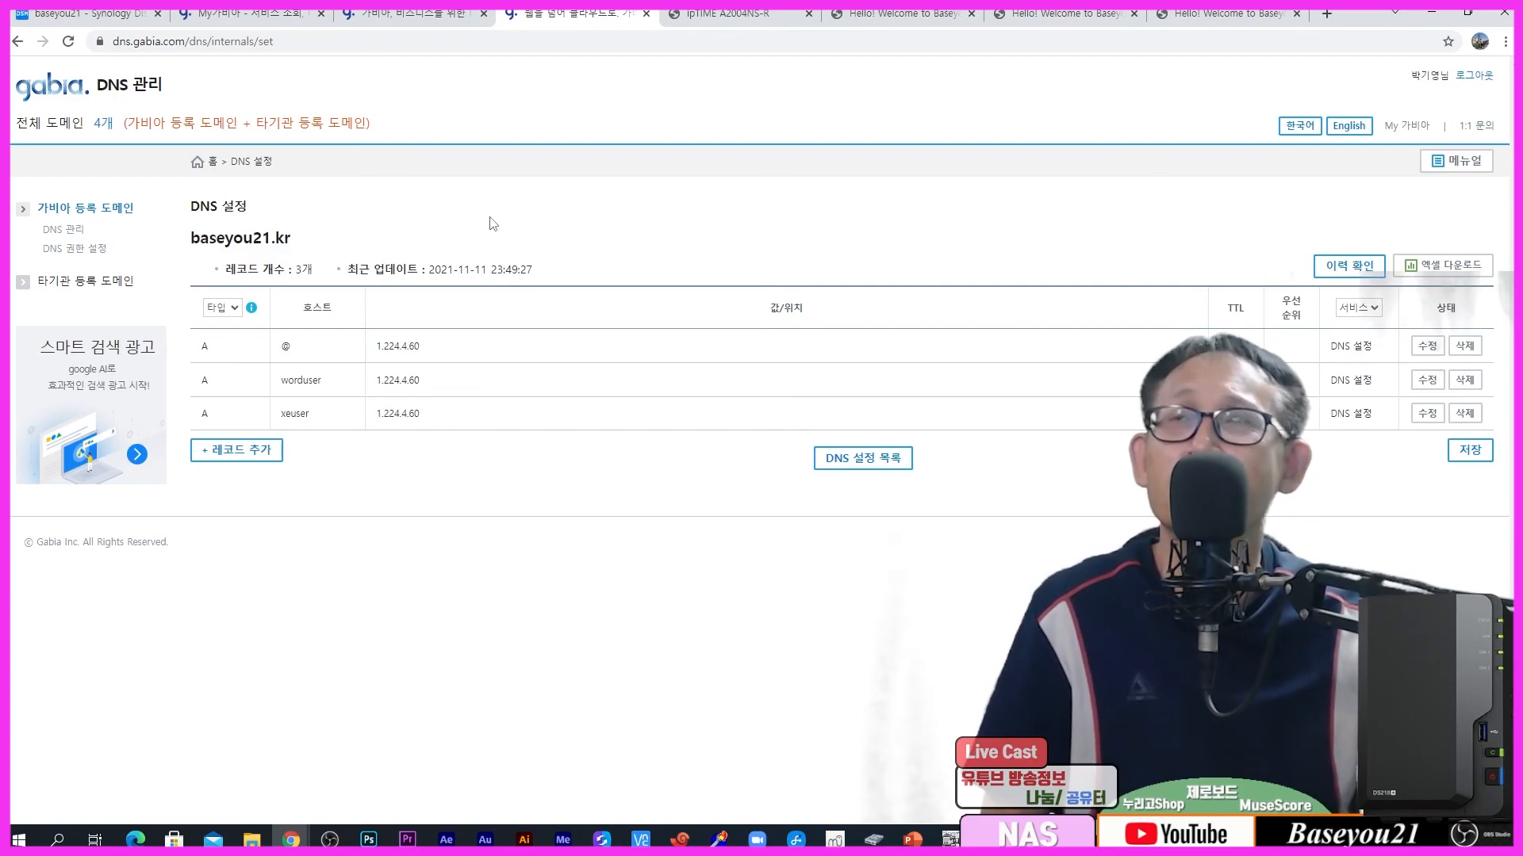
pyautogui.click(119, 15)
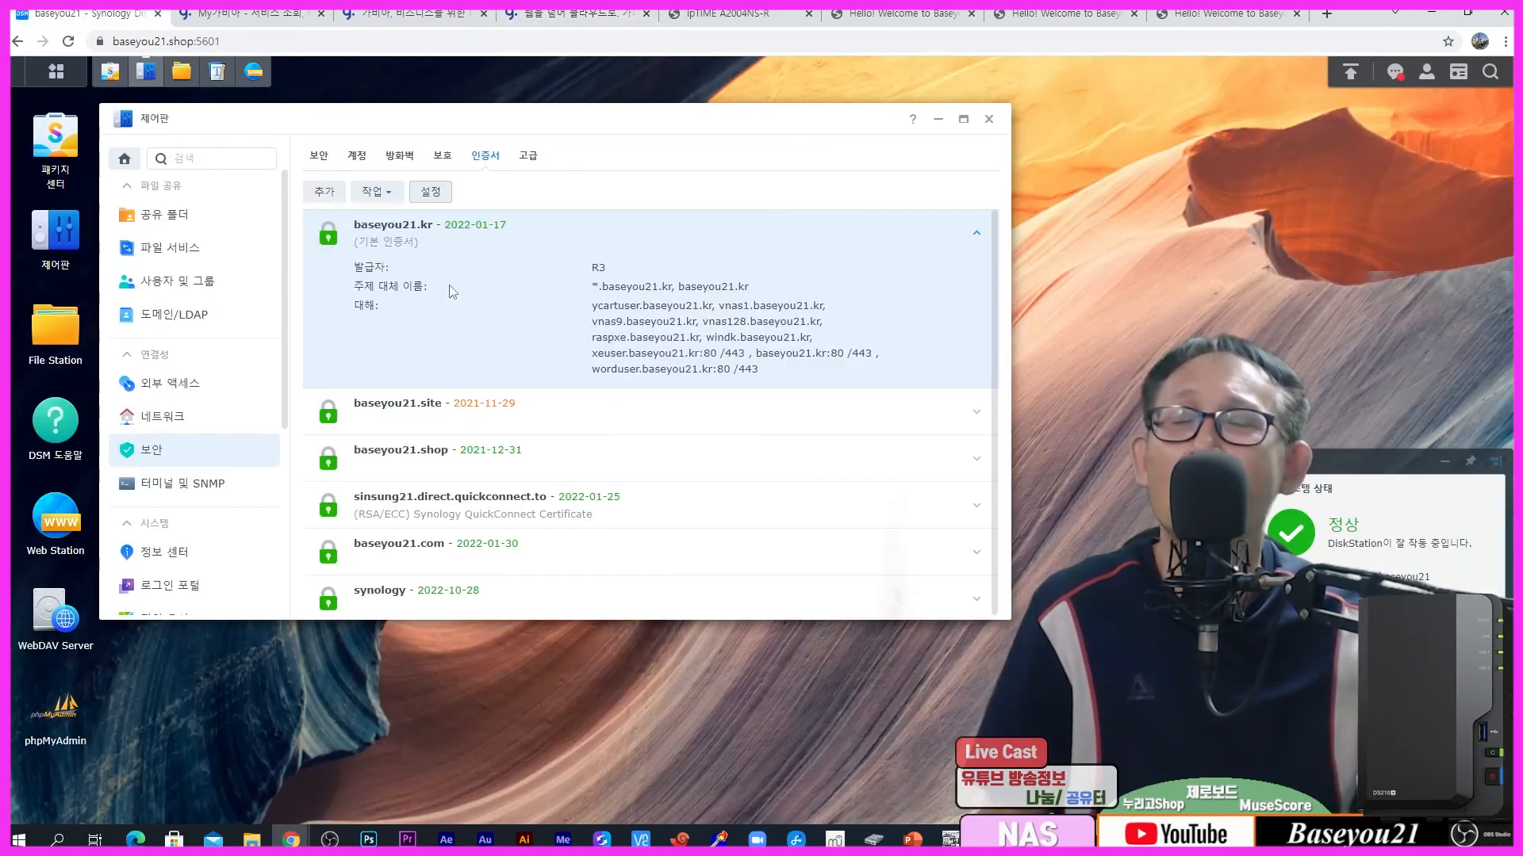